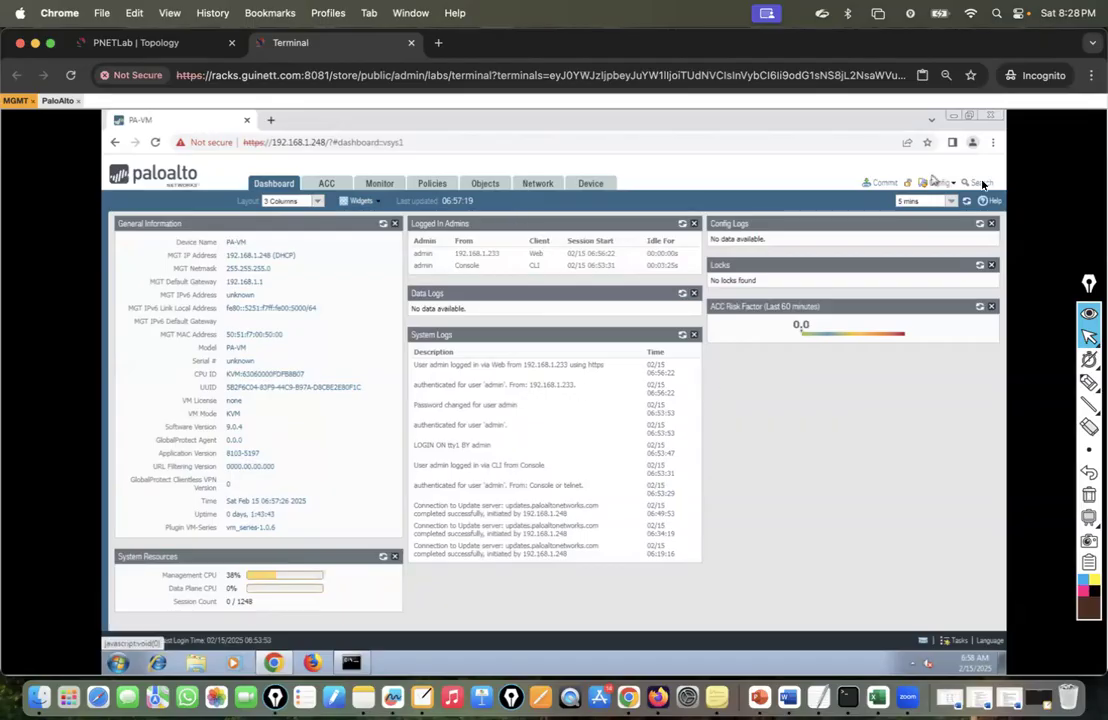
Enlarge the firewall web page by one zoom level and open its security policy rules.
{"action": "left_click", "coordinate": [992, 142]}
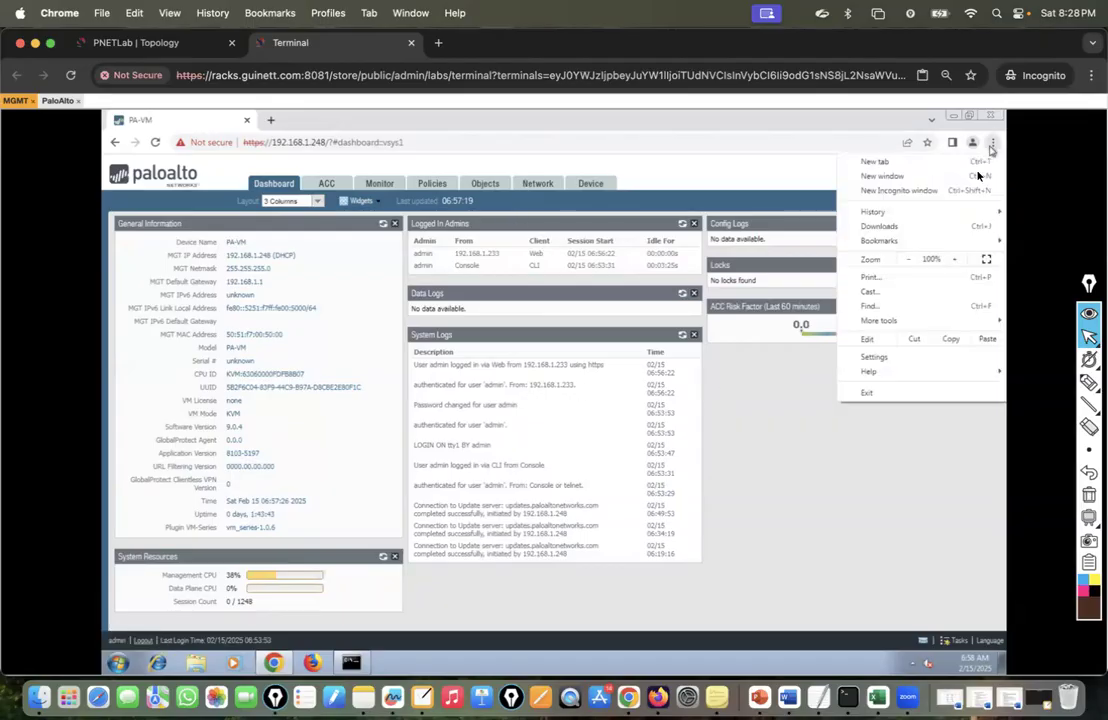
{"action": "left_click", "coordinate": [953, 262]}
{"action": "left_click", "coordinate": [814, 400]}
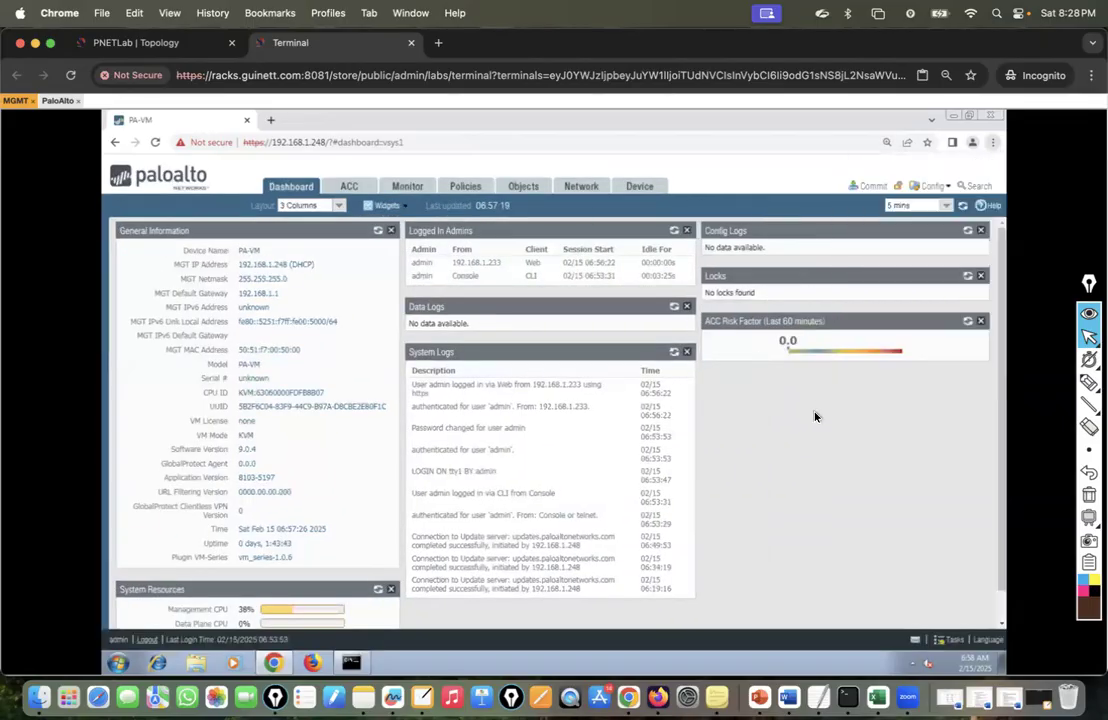
{"action": "left_click", "coordinate": [465, 190]}
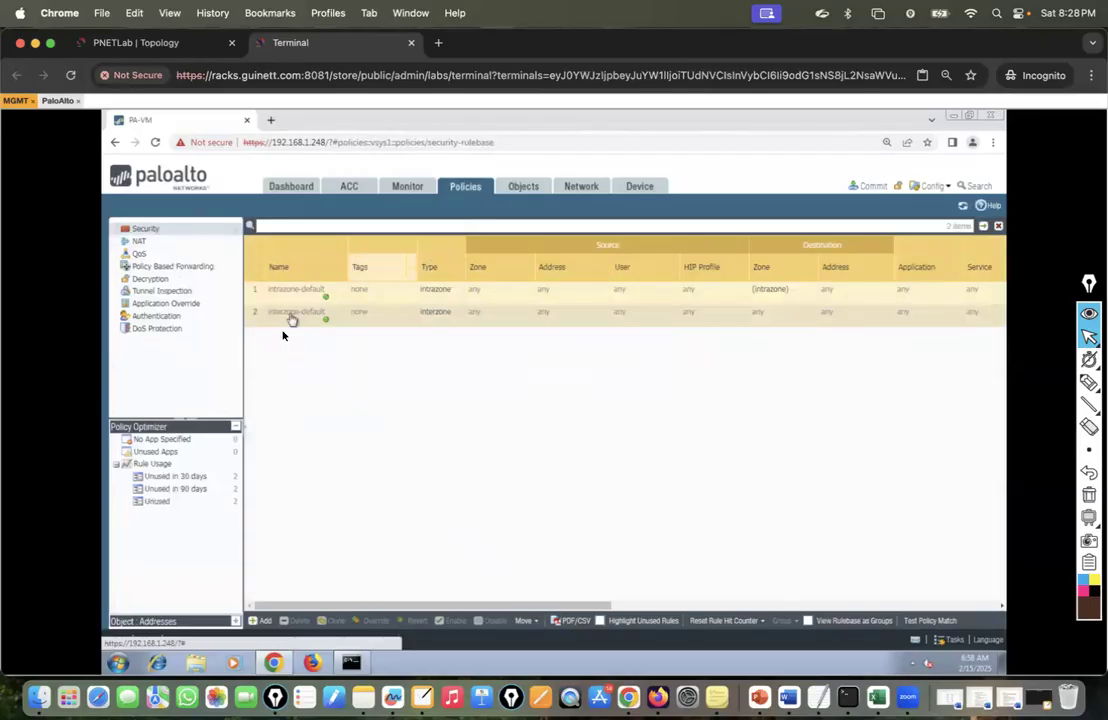
Circle the intrazone-default and interzone-default rules with the pen and draw an arrow down from the interzone-default rule.
{"action": "mouse_move", "coordinate": [1083, 389]}
{"action": "left_click", "coordinate": [1022, 389]}
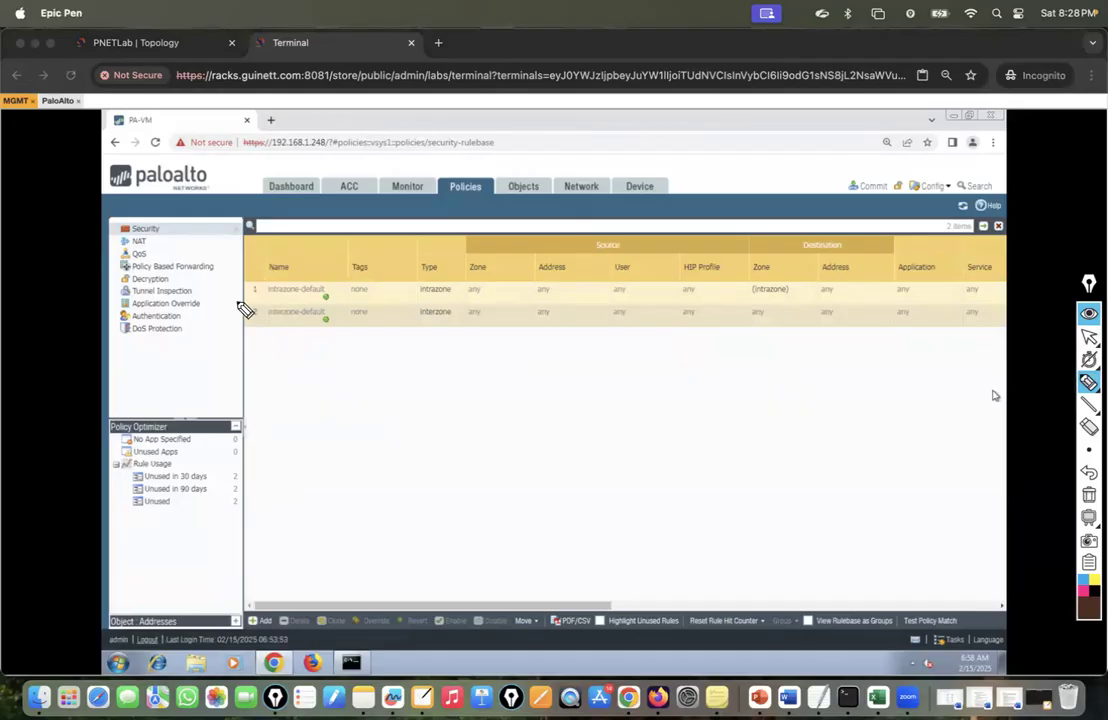
{"action": "mouse_move", "coordinate": [257, 290]}
{"action": "left_mouse_down"}
{"action": "mouse_move", "coordinate": [286, 280]}
{"action": "mouse_move", "coordinate": [358, 289]}
{"action": "mouse_move", "coordinate": [294, 312]}
{"action": "mouse_move", "coordinate": [321, 329]}
{"action": "mouse_move", "coordinate": [299, 317]}
{"action": "left_mouse_up"}
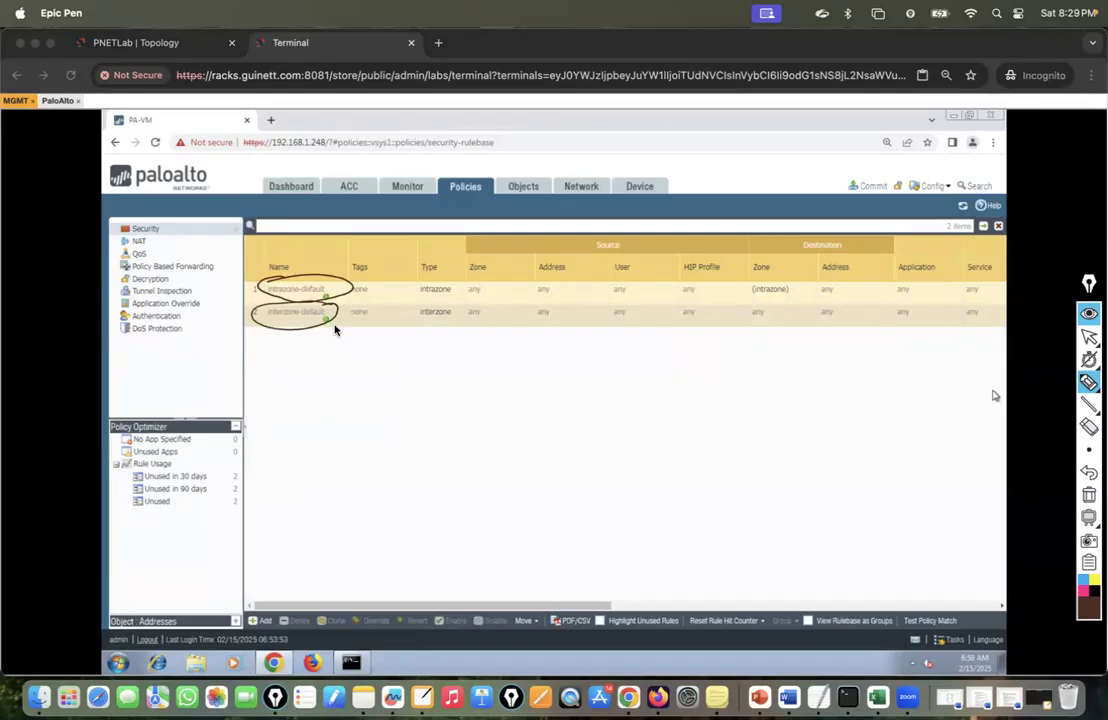
{"action": "left_click_drag", "start_coordinate": [325, 322], "coordinate": [361, 426]}
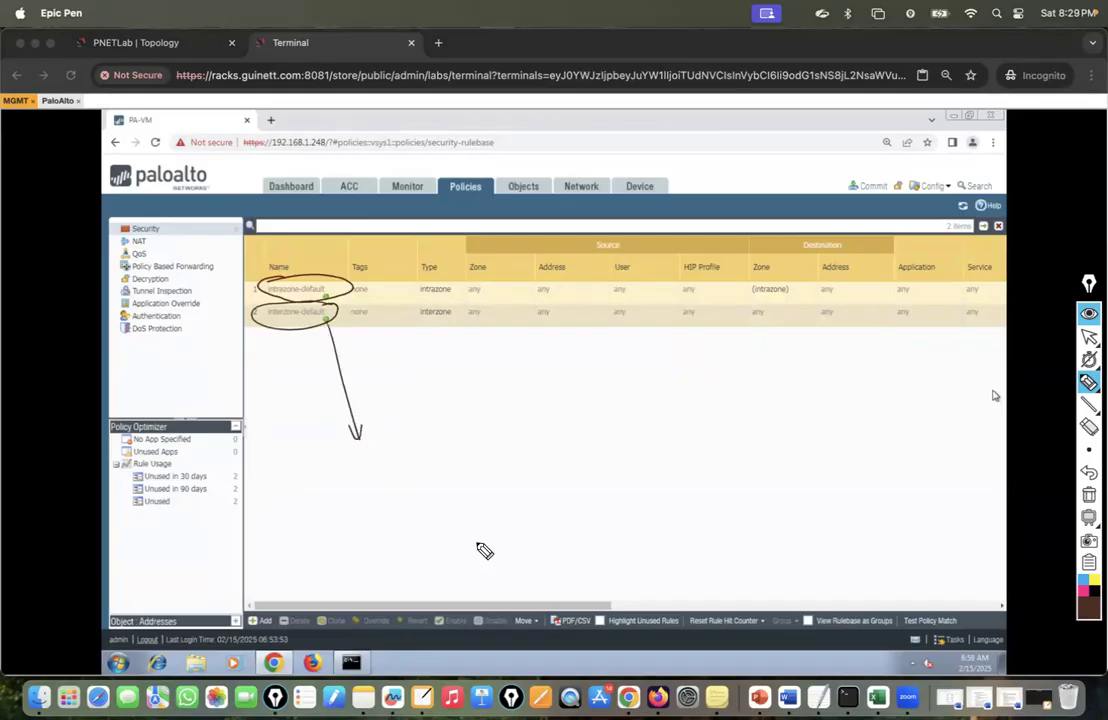
Annotate intrazone-default as "Same zone [Allow]" and interzone-default as "Diff zone [Blocked] Deny", underline the notes, and clear all ink.
{"action": "mouse_move", "coordinate": [352, 292]}
{"action": "left_mouse_down"}
{"action": "mouse_move", "coordinate": [418, 405]}
{"action": "mouse_move", "coordinate": [453, 435]}
{"action": "mouse_move", "coordinate": [598, 382]}
{"action": "left_mouse_up"}
{"action": "mouse_move", "coordinate": [465, 450]}
{"action": "left_mouse_down"}
{"action": "mouse_move", "coordinate": [637, 393]}
{"action": "mouse_move", "coordinate": [660, 360]}
{"action": "mouse_move", "coordinate": [698, 352]}
{"action": "mouse_move", "coordinate": [716, 333]}
{"action": "mouse_move", "coordinate": [733, 368]}
{"action": "left_mouse_up"}
{"action": "mouse_move", "coordinate": [355, 437]}
{"action": "left_mouse_down"}
{"action": "mouse_move", "coordinate": [410, 512]}
{"action": "mouse_move", "coordinate": [460, 515]}
{"action": "mouse_move", "coordinate": [628, 445]}
{"action": "mouse_move", "coordinate": [612, 450]}
{"action": "mouse_move", "coordinate": [645, 472]}
{"action": "left_mouse_up"}
{"action": "mouse_move", "coordinate": [656, 424]}
{"action": "left_mouse_down"}
{"action": "mouse_move", "coordinate": [668, 440]}
{"action": "mouse_move", "coordinate": [742, 415]}
{"action": "mouse_move", "coordinate": [740, 405]}
{"action": "mouse_move", "coordinate": [726, 446]}
{"action": "left_mouse_up"}
{"action": "left_click_drag", "start_coordinate": [607, 485], "coordinate": [662, 462]}
{"action": "mouse_move", "coordinate": [768, 384]}
{"action": "left_mouse_down"}
{"action": "mouse_move", "coordinate": [782, 399]}
{"action": "mouse_move", "coordinate": [812, 392]}
{"action": "mouse_move", "coordinate": [844, 422]}
{"action": "left_mouse_up"}
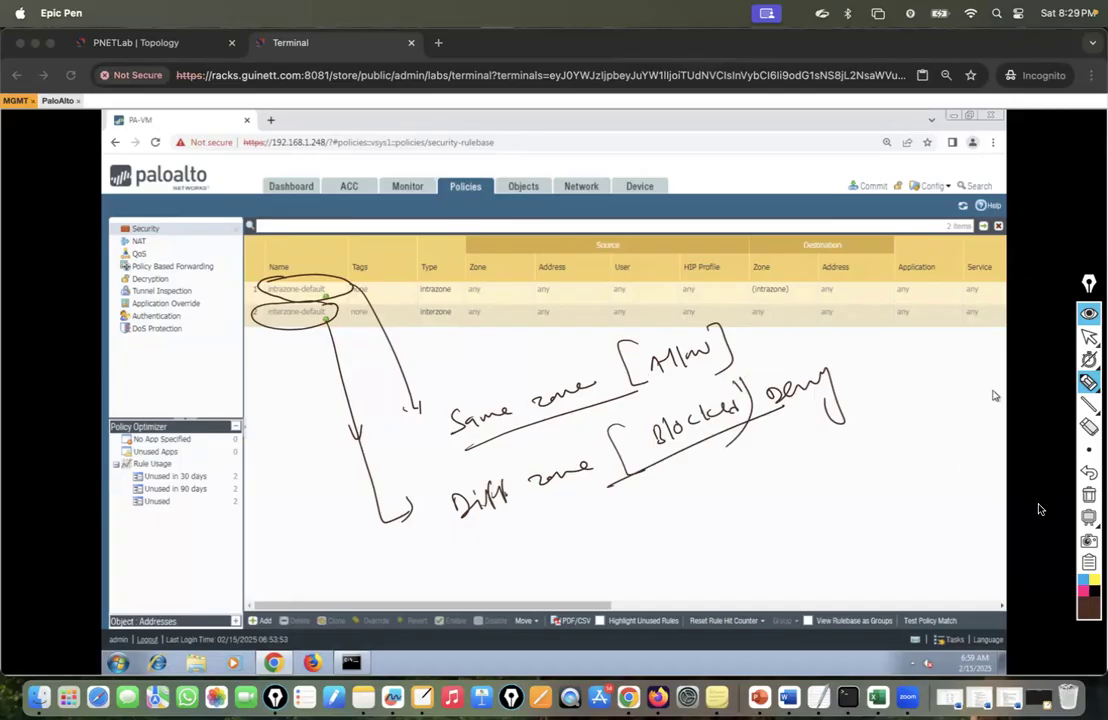
{"action": "left_click", "coordinate": [1088, 495]}
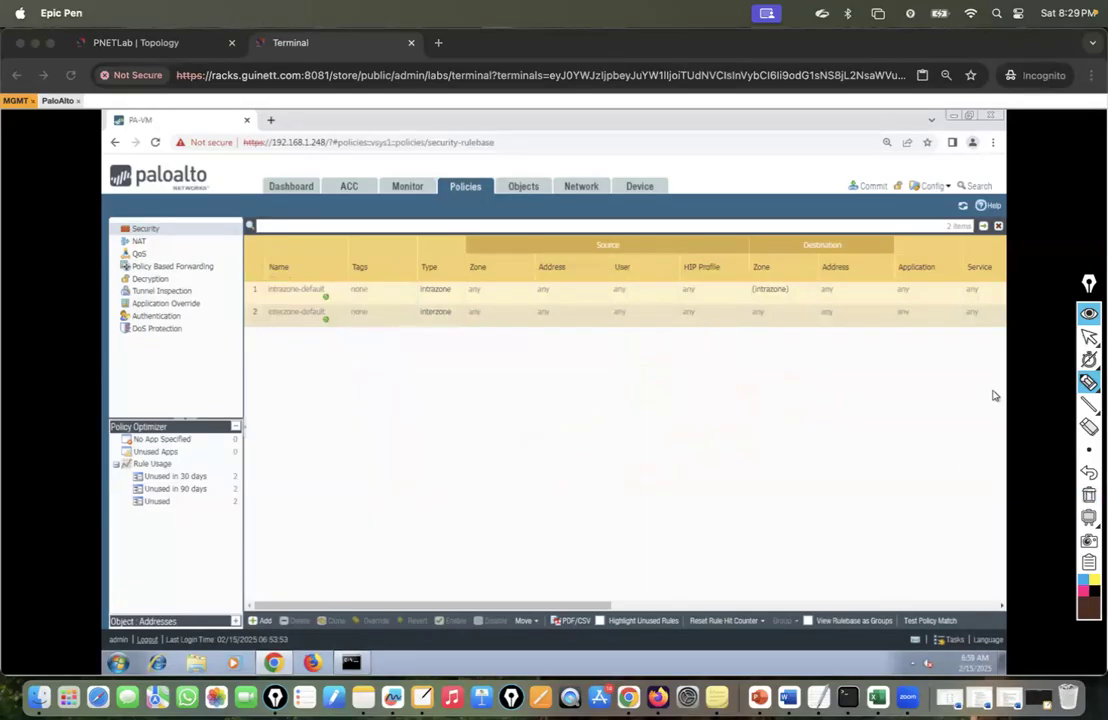
{"action": "left_click", "coordinate": [1089, 337]}
Examine the zone and action columns of the two default security rules.
{"action": "left_click", "coordinate": [577, 607]}
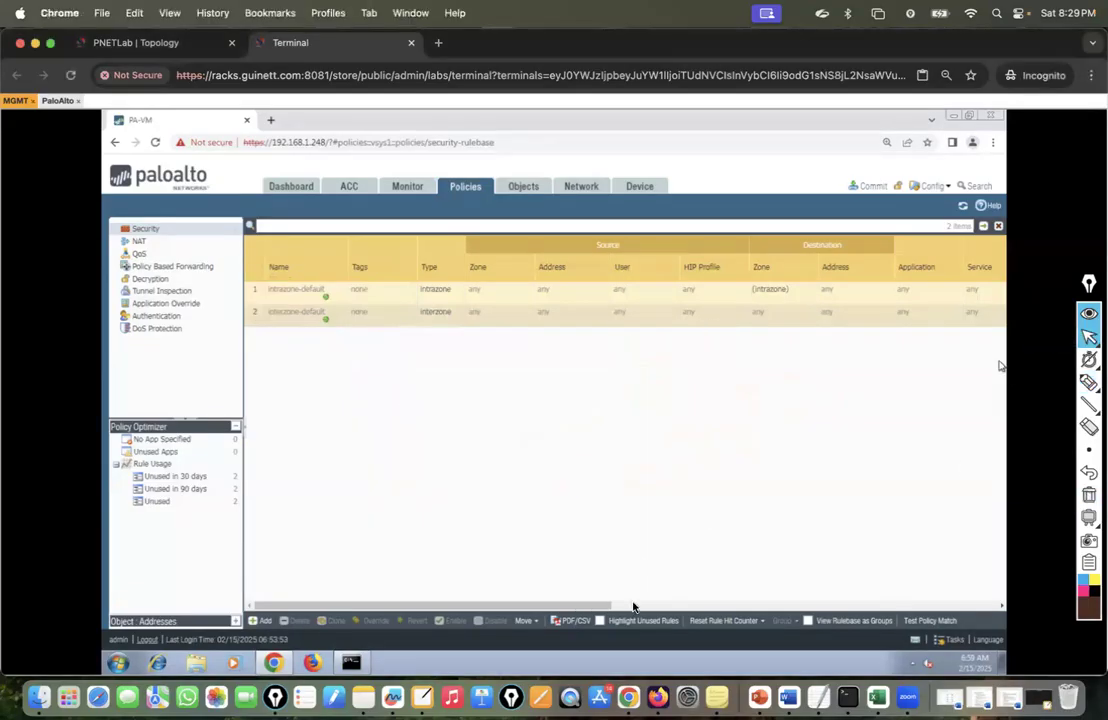
{"action": "left_click_drag", "start_coordinate": [601, 608], "coordinate": [708, 610]}
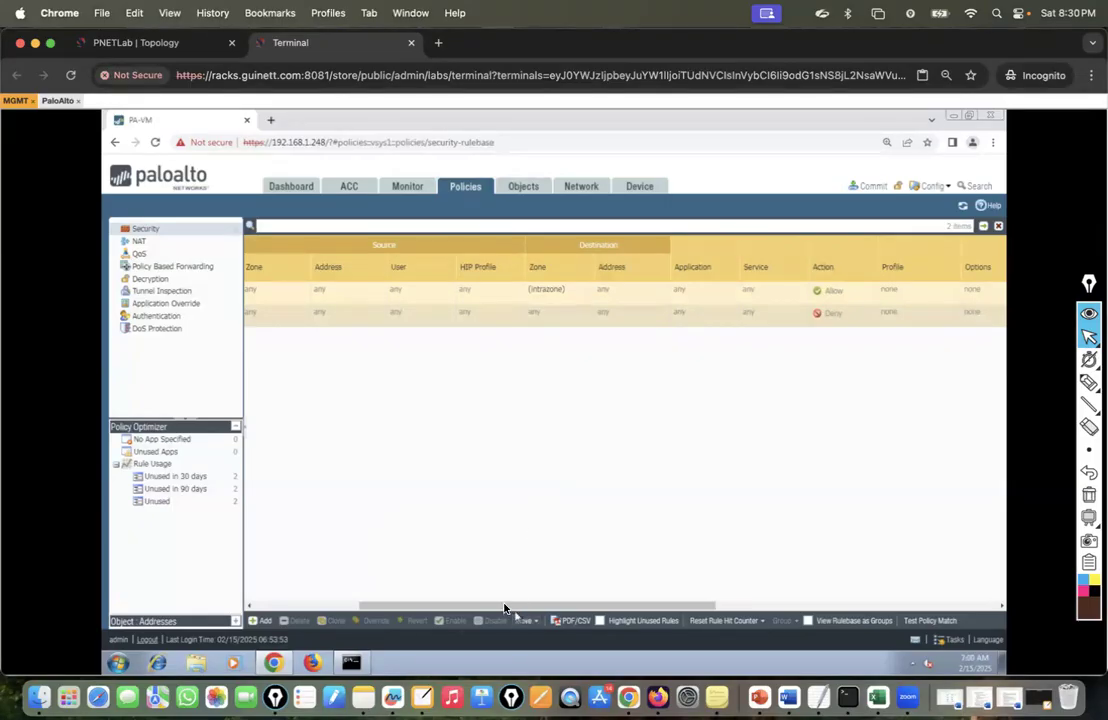
{"action": "left_click", "coordinate": [296, 607]}
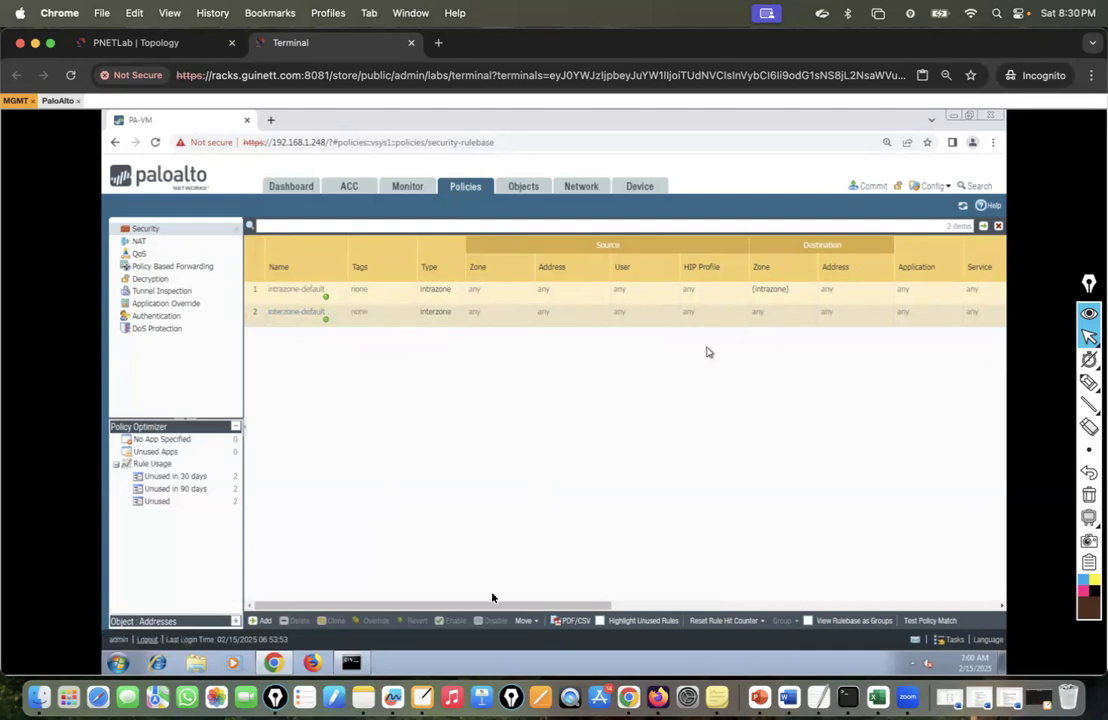
{"action": "left_click_drag", "start_coordinate": [508, 608], "coordinate": [826, 607]}
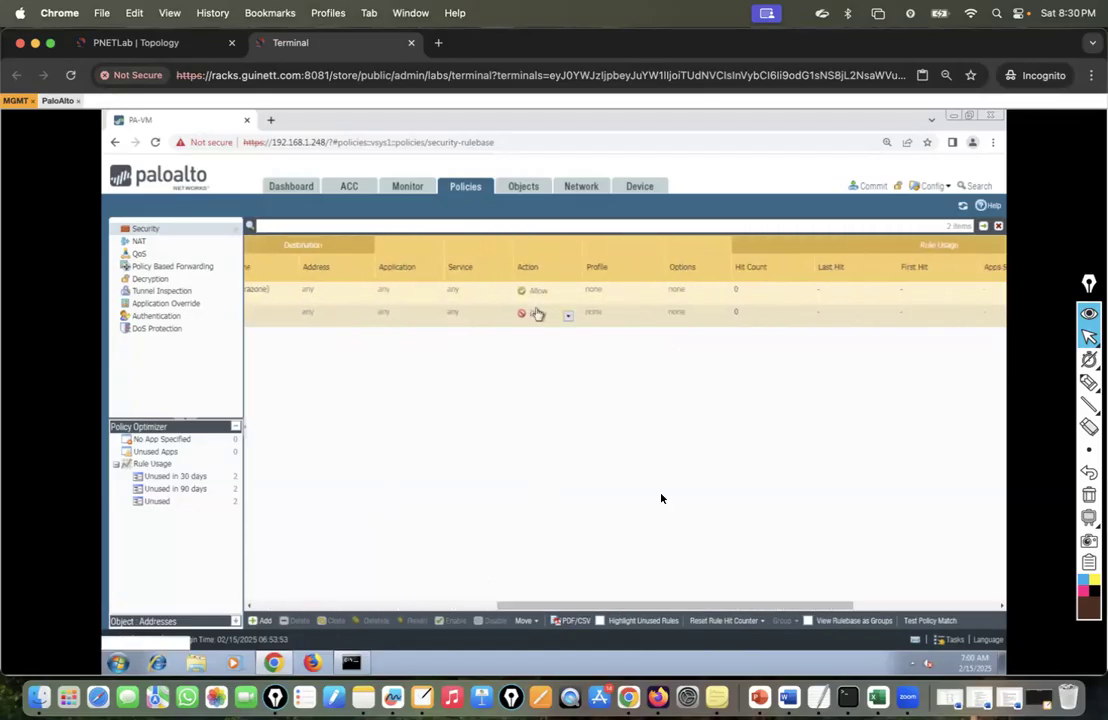
{"action": "left_click_drag", "start_coordinate": [640, 608], "coordinate": [299, 579]}
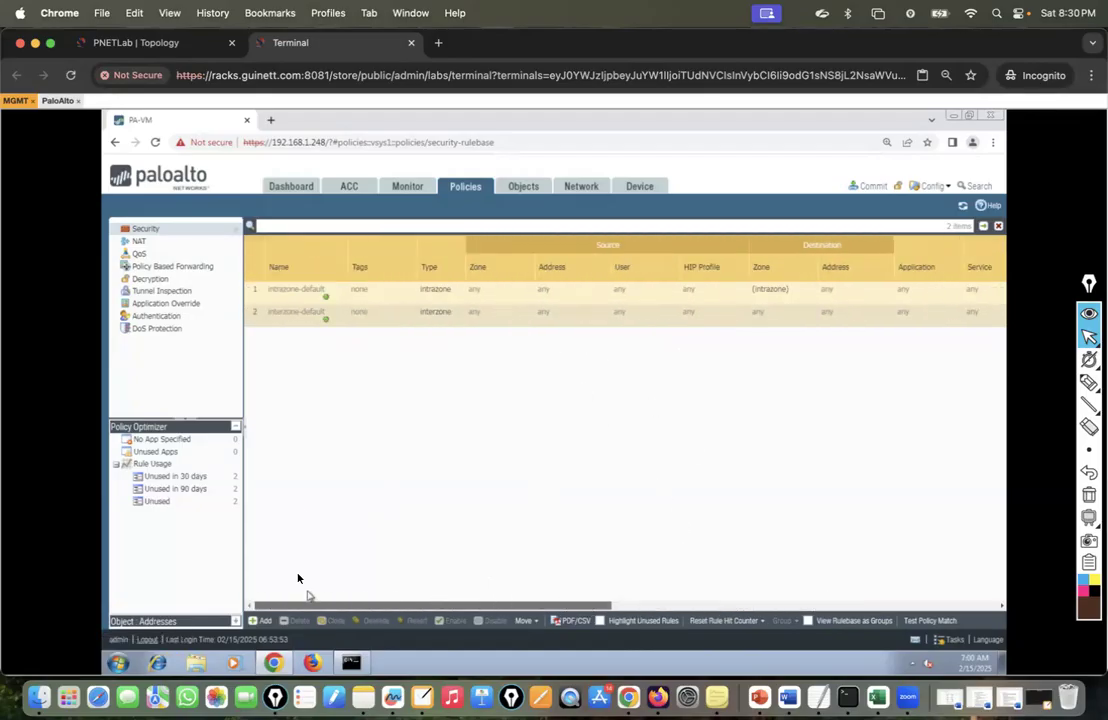
{"action": "left_click_drag", "start_coordinate": [383, 611], "coordinate": [725, 604]}
{"action": "left_click_drag", "start_coordinate": [477, 583], "coordinate": [426, 527]}
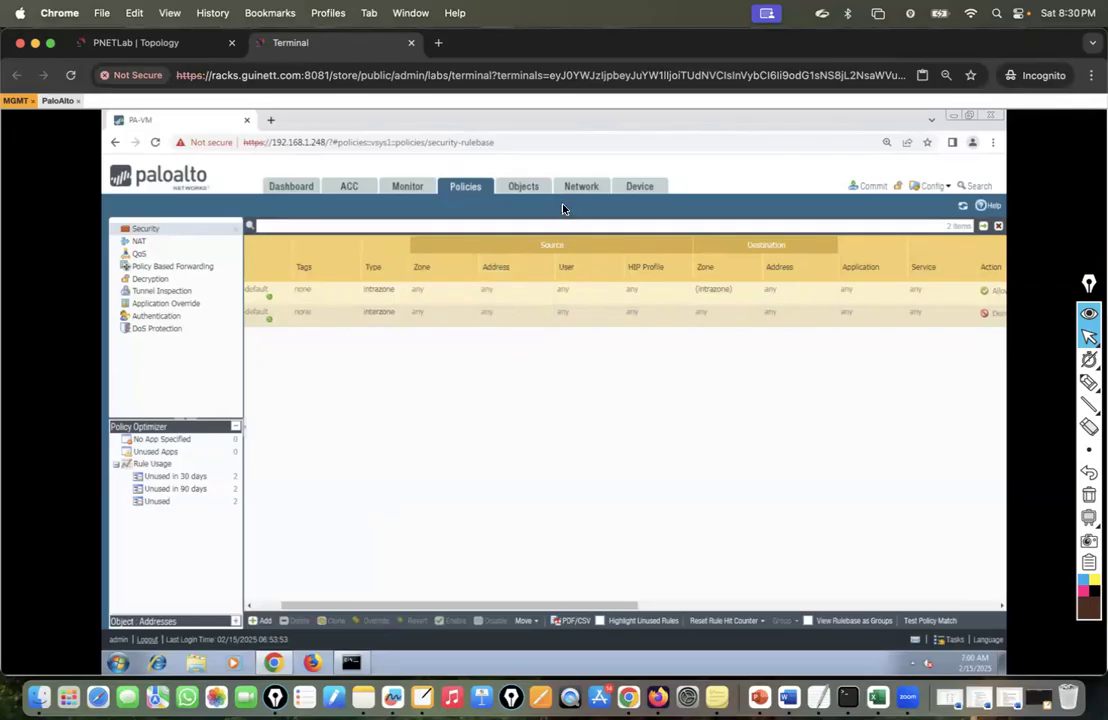
Switch to the PNETLab topology, circle the Win and Win2 addresses with the pen, and clear the ink.
{"action": "left_click", "coordinate": [188, 40]}
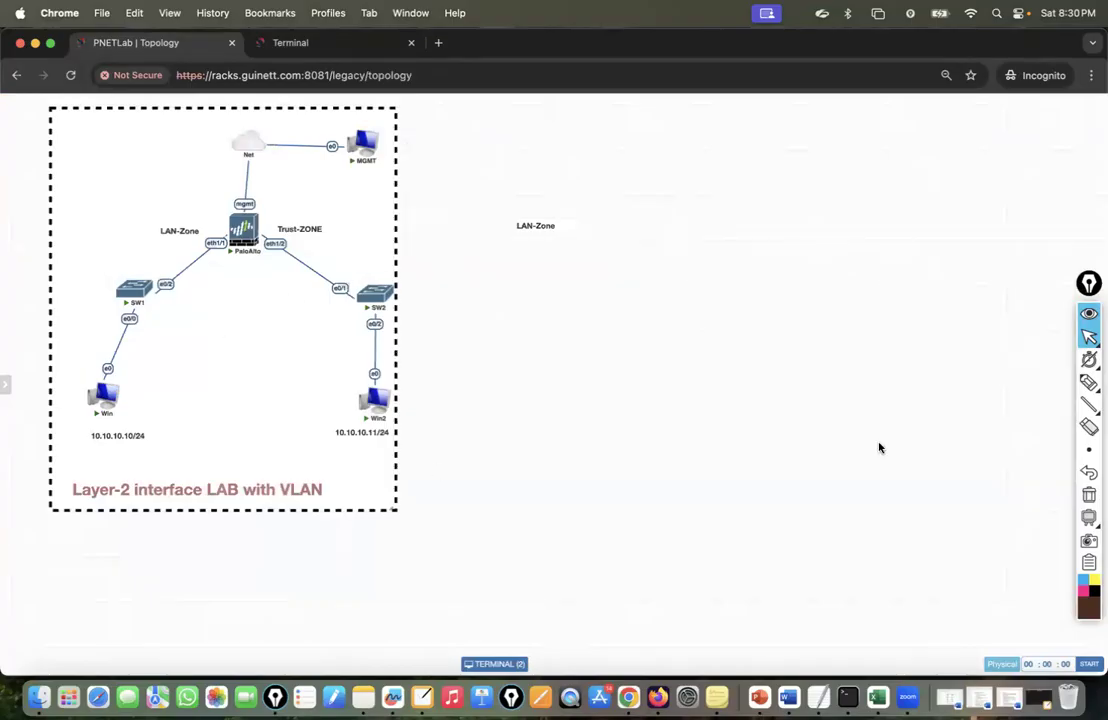
{"action": "left_click", "coordinate": [1089, 382]}
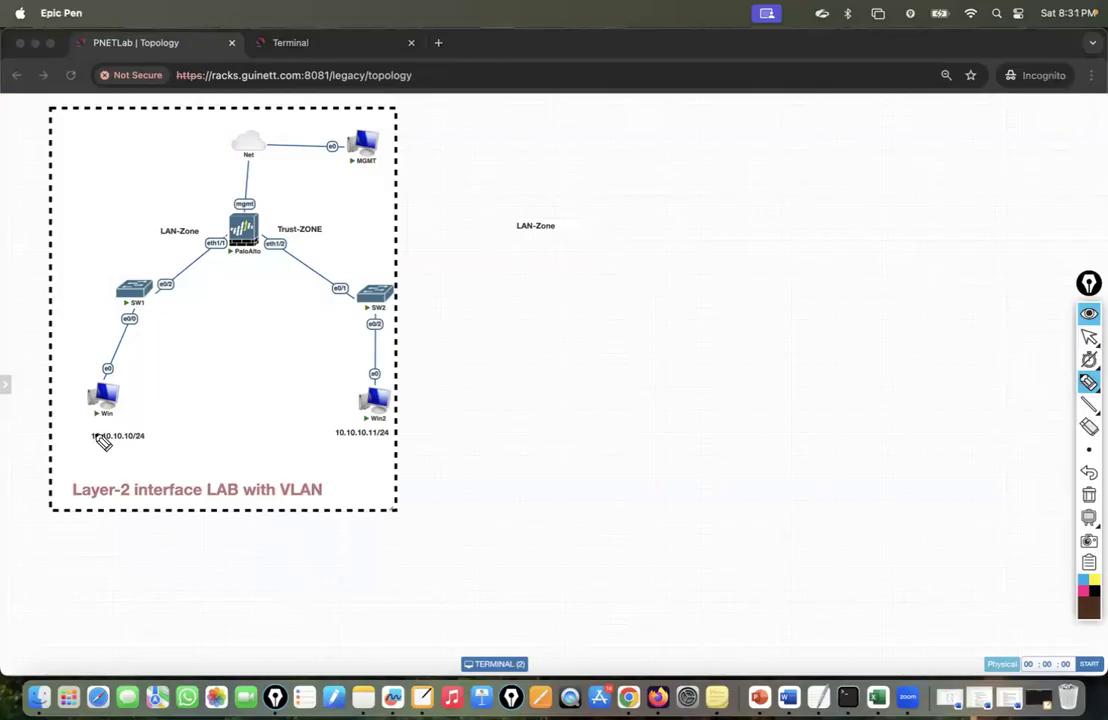
{"action": "mouse_move", "coordinate": [104, 468]}
{"action": "left_mouse_down"}
{"action": "mouse_move", "coordinate": [156, 428]}
{"action": "mouse_move", "coordinate": [89, 448]}
{"action": "mouse_move", "coordinate": [118, 421]}
{"action": "left_mouse_up"}
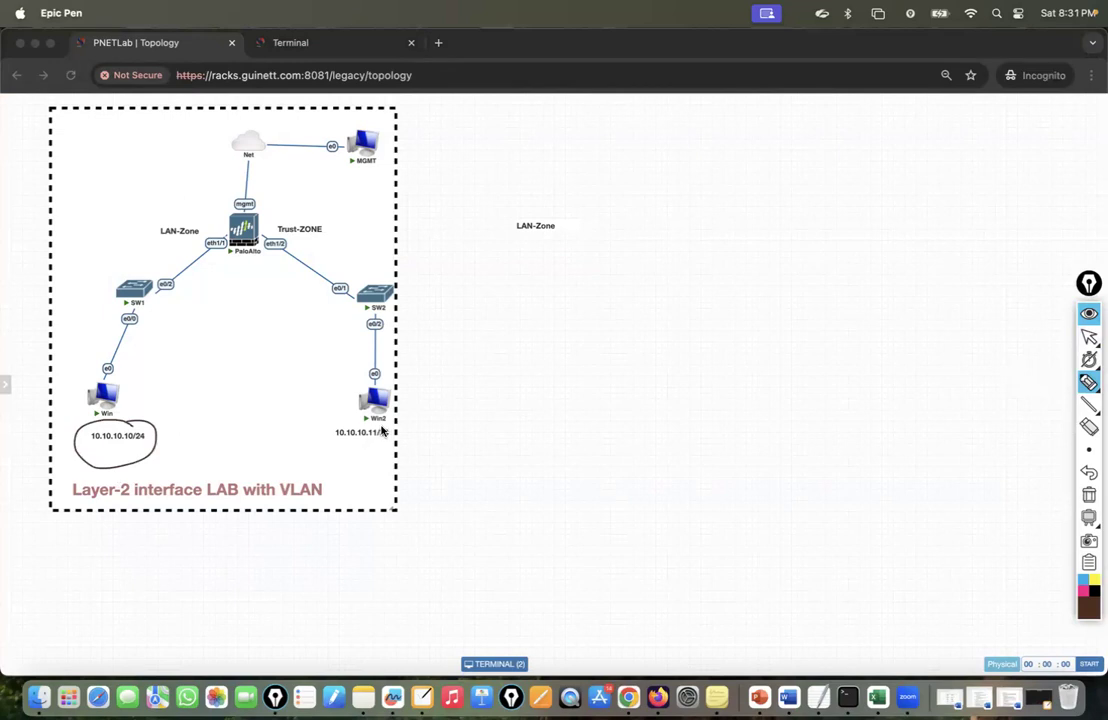
{"action": "mouse_move", "coordinate": [381, 432]}
{"action": "left_mouse_down"}
{"action": "mouse_move", "coordinate": [395, 433]}
{"action": "mouse_move", "coordinate": [346, 424]}
{"action": "mouse_move", "coordinate": [338, 455]}
{"action": "mouse_move", "coordinate": [385, 457]}
{"action": "mouse_move", "coordinate": [398, 431]}
{"action": "left_mouse_up"}
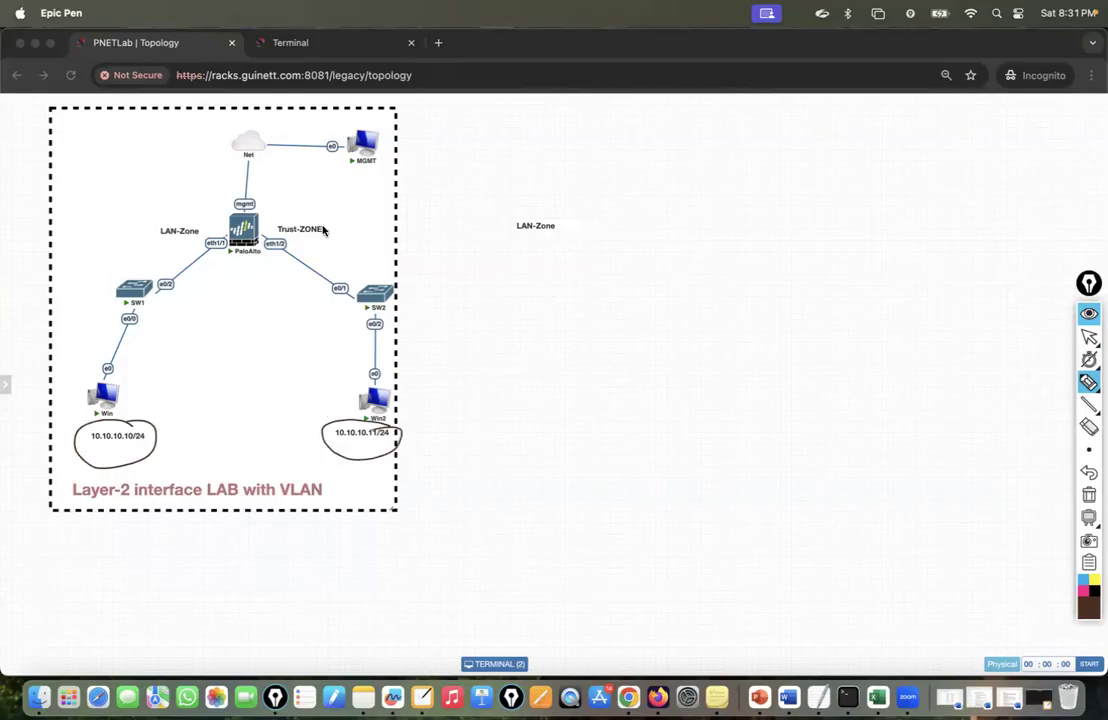
{"action": "left_click_drag", "start_coordinate": [313, 230], "coordinate": [342, 268]}
{"action": "left_click", "coordinate": [1089, 495]}
{"action": "left_click", "coordinate": [1089, 338]}
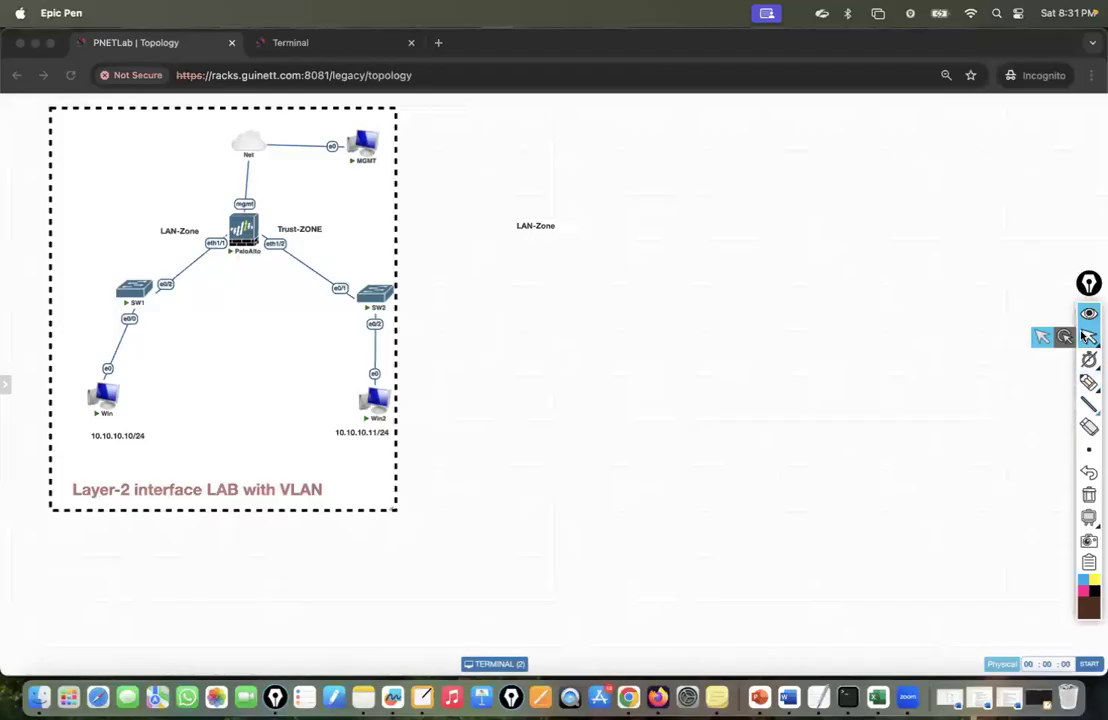
Move the Trust-ZONE label outside the diagram frame and put the spare LAN-Zone label in its place beside eth1/2.
{"action": "left_click", "coordinate": [310, 231]}
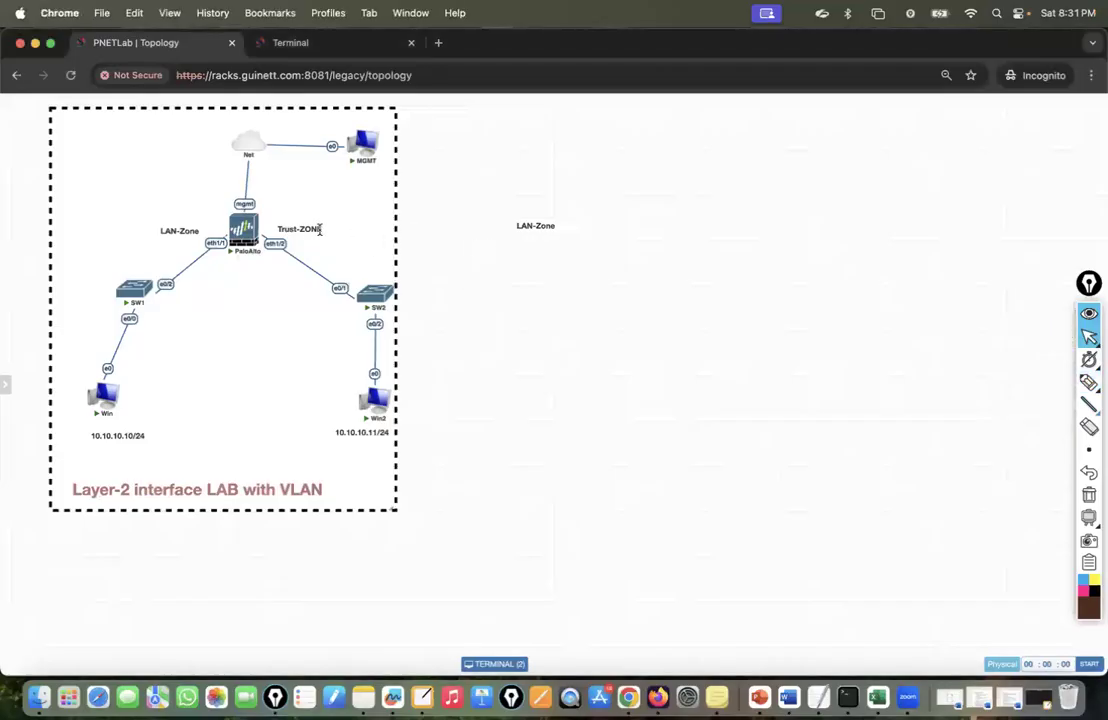
{"action": "left_click_drag", "start_coordinate": [295, 229], "coordinate": [424, 239]}
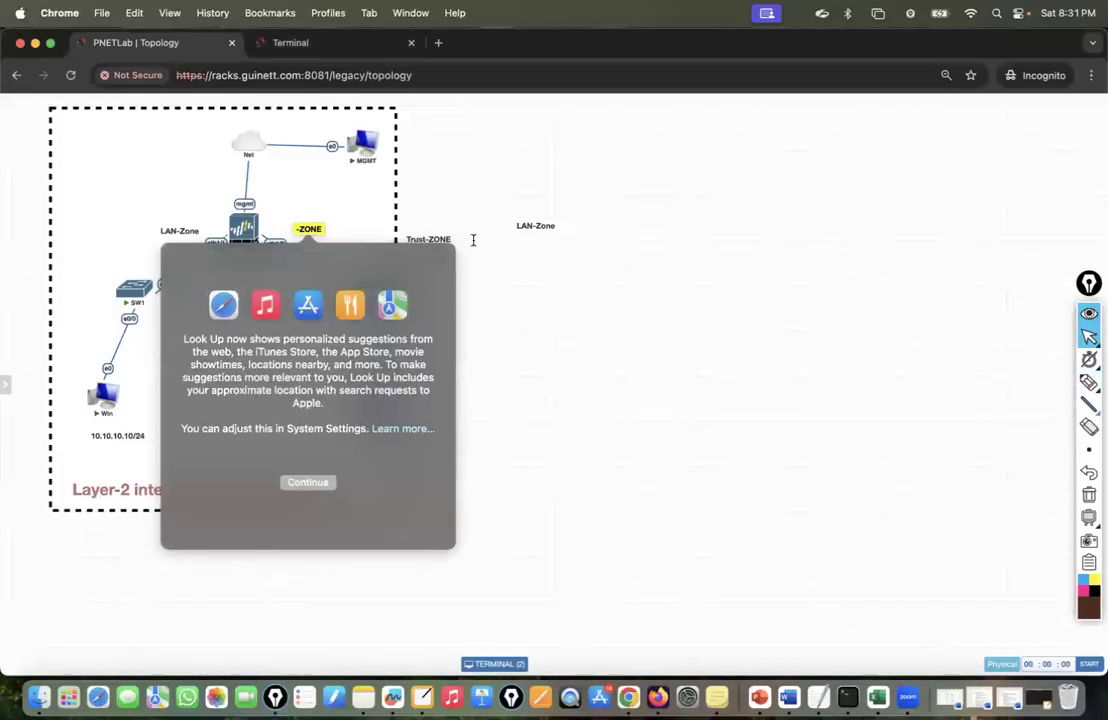
{"action": "left_click", "coordinate": [474, 240]}
{"action": "left_click_drag", "start_coordinate": [540, 225], "coordinate": [302, 229]}
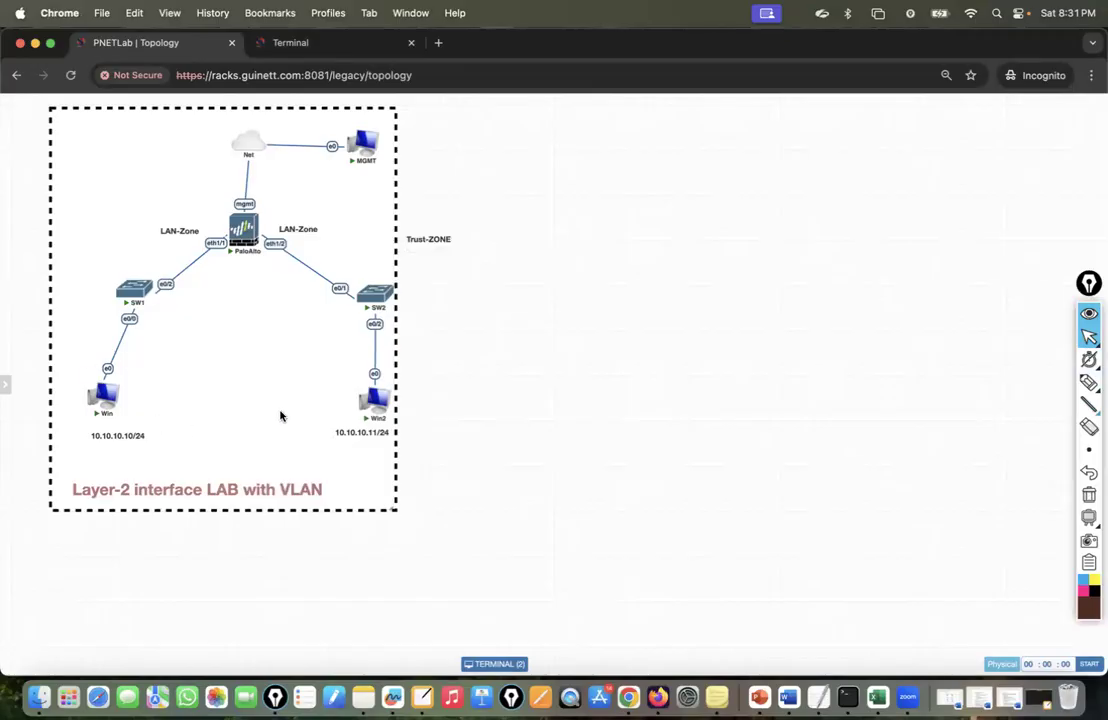
Circle the PaloAlto node, draw a line from it to the handwritten note "(L2 switch)", and clear the ink.
{"action": "mouse_move", "coordinate": [1087, 385]}
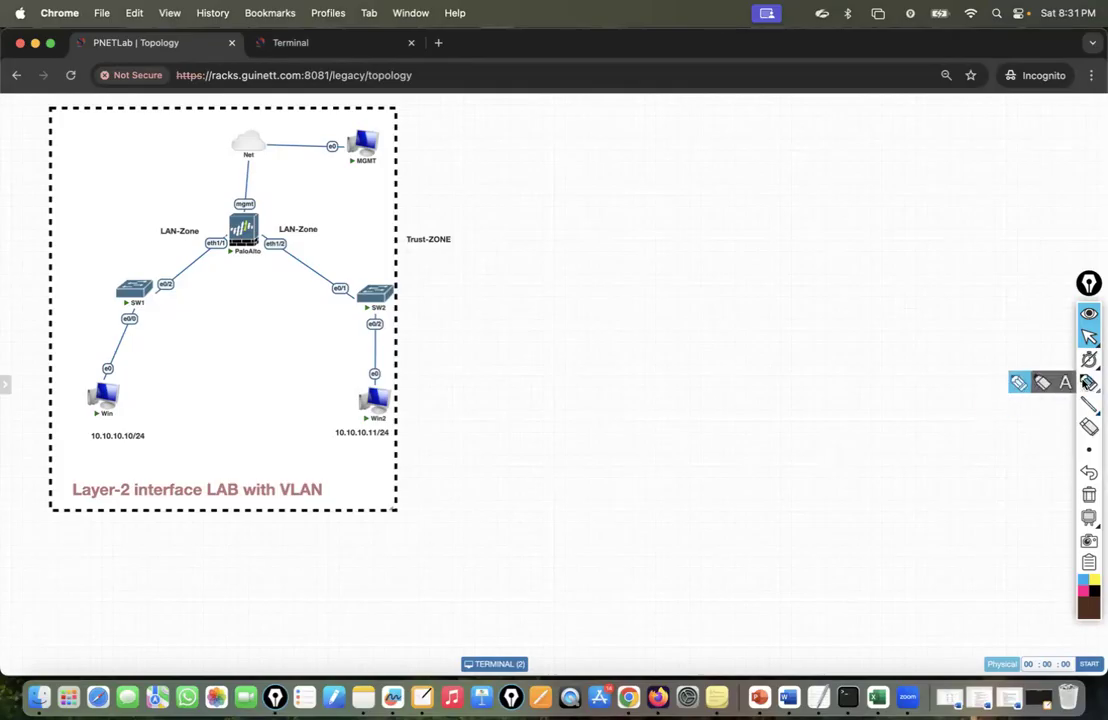
{"action": "left_click", "coordinate": [1018, 385]}
{"action": "mouse_move", "coordinate": [265, 215]}
{"action": "left_mouse_down"}
{"action": "mouse_move", "coordinate": [240, 236]}
{"action": "mouse_move", "coordinate": [280, 262]}
{"action": "mouse_move", "coordinate": [490, 200]}
{"action": "mouse_move", "coordinate": [675, 172]}
{"action": "left_mouse_up"}
{"action": "left_click_drag", "start_coordinate": [539, 178], "coordinate": [537, 195]}
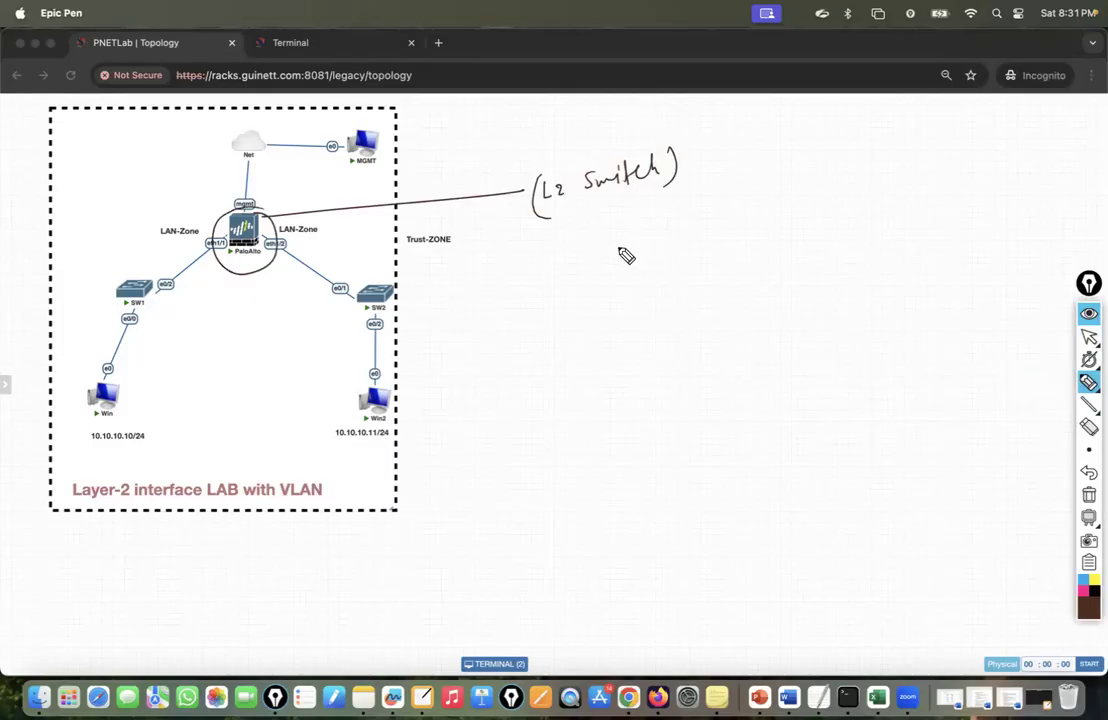
{"action": "left_click", "coordinate": [1088, 496]}
Circle the firewall's eth1/1 and eth1/2 ports and trace the links between them and the Win and Win2 computers.
{"action": "left_click_drag", "start_coordinate": [212, 236], "coordinate": [206, 233]}
{"action": "mouse_move", "coordinate": [108, 392]}
{"action": "left_mouse_down"}
{"action": "mouse_move", "coordinate": [141, 303]}
{"action": "mouse_move", "coordinate": [217, 256]}
{"action": "left_mouse_up"}
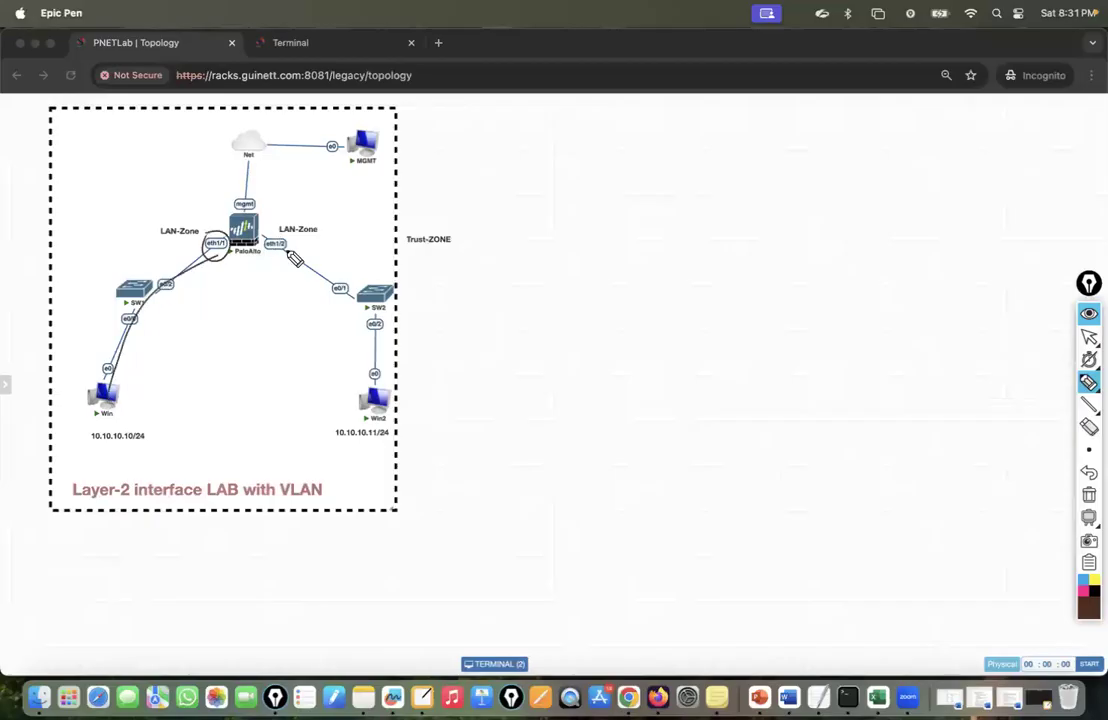
{"action": "left_click_drag", "start_coordinate": [282, 236], "coordinate": [278, 236]}
{"action": "left_click_drag", "start_coordinate": [268, 237], "coordinate": [354, 258]}
{"action": "left_click_drag", "start_coordinate": [373, 309], "coordinate": [363, 388]}
Draw callout lines at SW2 and SW1 and label each switch "VLAN10" with the pen.
{"action": "mouse_move", "coordinate": [380, 290]}
{"action": "left_mouse_down"}
{"action": "mouse_move", "coordinate": [442, 280]}
{"action": "mouse_move", "coordinate": [453, 289]}
{"action": "mouse_move", "coordinate": [481, 275]}
{"action": "mouse_move", "coordinate": [486, 285]}
{"action": "left_mouse_up"}
{"action": "left_click_drag", "start_coordinate": [498, 271], "coordinate": [500, 271]}
{"action": "mouse_move", "coordinate": [78, 242]}
{"action": "left_mouse_down"}
{"action": "mouse_move", "coordinate": [103, 238]}
{"action": "mouse_move", "coordinate": [126, 212]}
{"action": "left_mouse_up"}
{"action": "left_click_drag", "start_coordinate": [136, 207], "coordinate": [137, 222]}
{"action": "left_click_drag", "start_coordinate": [84, 270], "coordinate": [118, 287]}
{"action": "left_click_drag", "start_coordinate": [142, 205], "coordinate": [143, 205]}
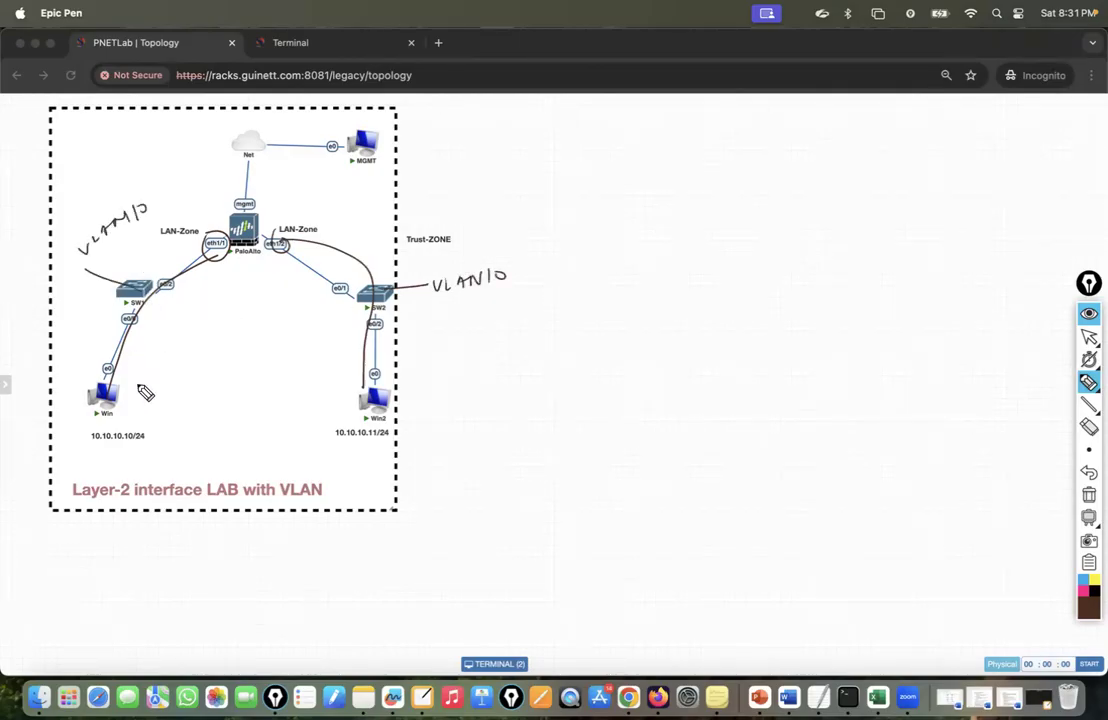
Circle the connected ports on SW1 and SW2, trace the path from Win to Win2 through the firewall, and clear the ink.
{"action": "left_click_drag", "start_coordinate": [118, 328], "coordinate": [110, 326]}
{"action": "left_click_drag", "start_coordinate": [163, 280], "coordinate": [147, 281]}
{"action": "left_click_drag", "start_coordinate": [342, 291], "coordinate": [360, 326]}
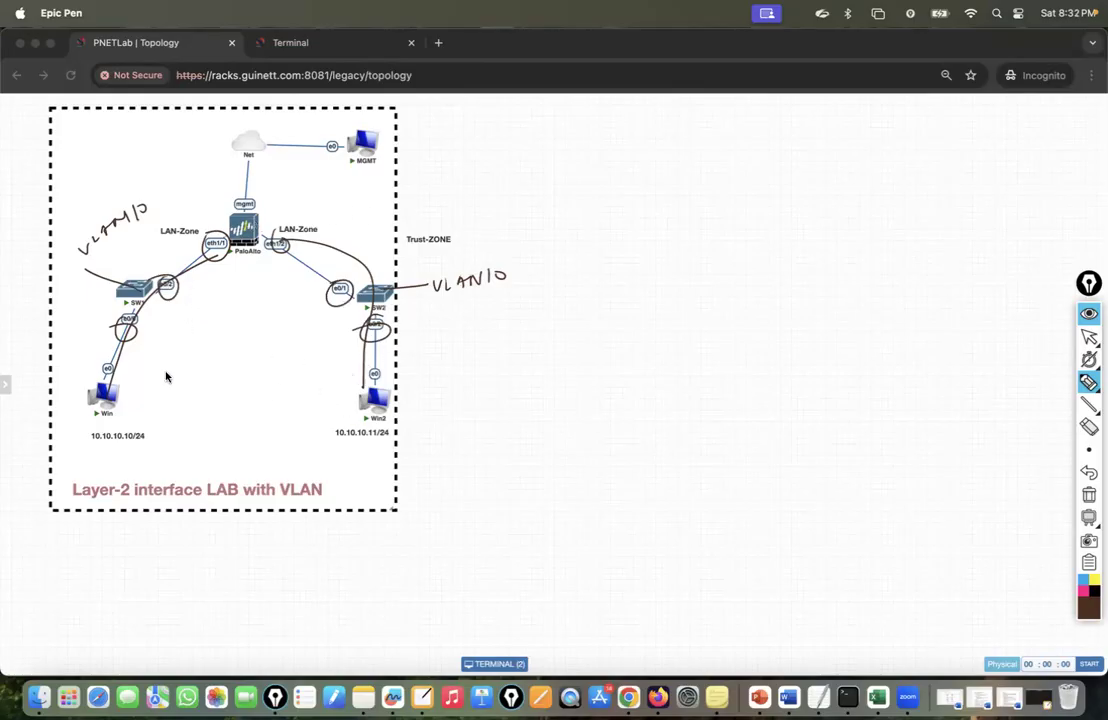
{"action": "mouse_move", "coordinate": [112, 378]}
{"action": "left_mouse_down"}
{"action": "mouse_move", "coordinate": [120, 330]}
{"action": "mouse_move", "coordinate": [165, 262]}
{"action": "mouse_move", "coordinate": [300, 240]}
{"action": "mouse_move", "coordinate": [378, 384]}
{"action": "left_mouse_up"}
{"action": "mouse_move", "coordinate": [345, 290]}
{"action": "left_mouse_down"}
{"action": "mouse_move", "coordinate": [463, 233]}
{"action": "mouse_move", "coordinate": [499, 244]}
{"action": "left_mouse_up"}
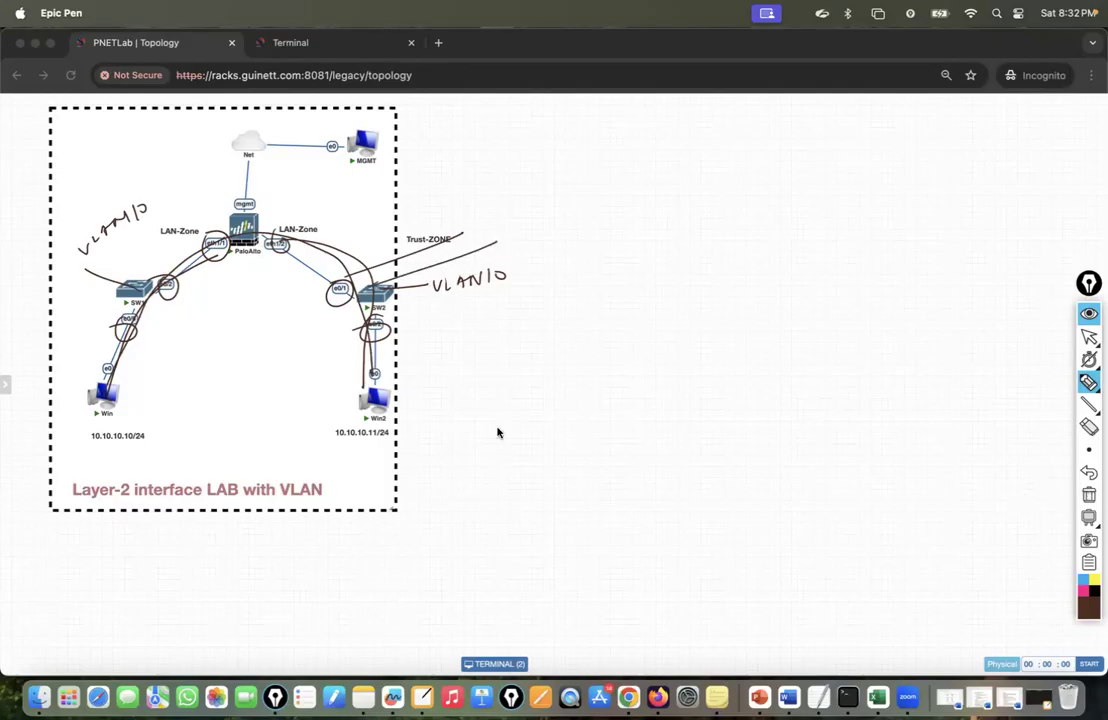
{"action": "key", "text": "ctrl+shift+c"}
Sketch a switch box labelled "SW" beside the topology, linked to two computers labelled "PC A" and "PC B".
{"action": "mouse_move", "coordinate": [648, 257]}
{"action": "left_mouse_down"}
{"action": "mouse_move", "coordinate": [648, 300]}
{"action": "mouse_move", "coordinate": [648, 257]}
{"action": "mouse_move", "coordinate": [670, 285]}
{"action": "mouse_move", "coordinate": [703, 270]}
{"action": "left_mouse_up"}
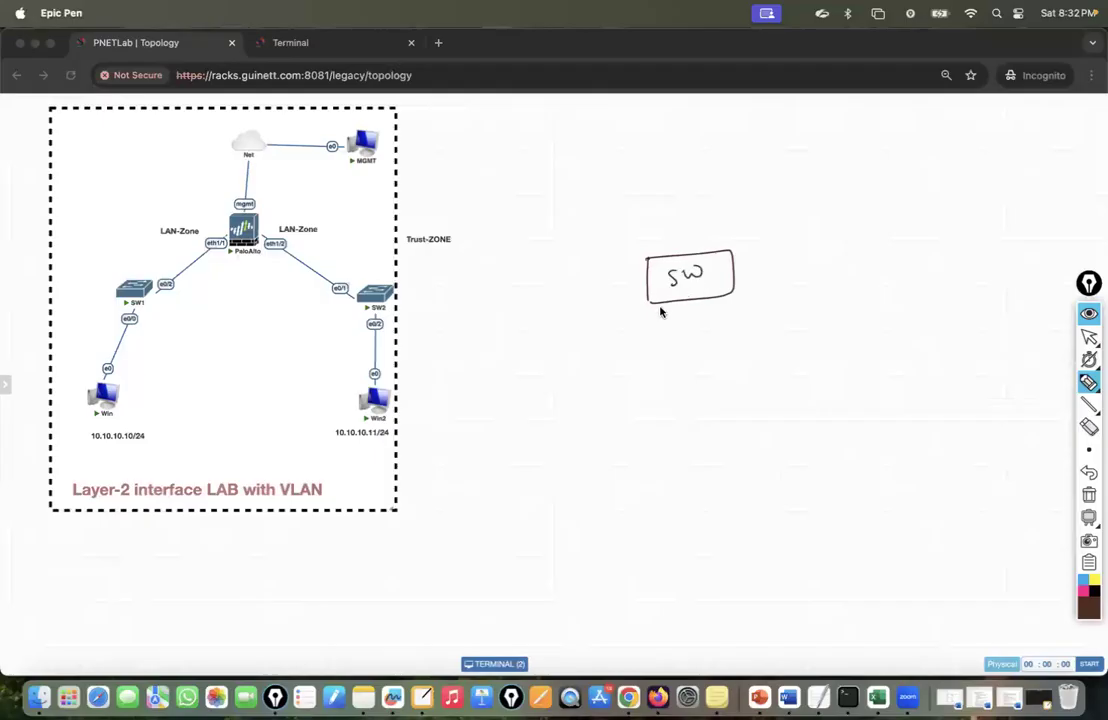
{"action": "mouse_move", "coordinate": [658, 303]}
{"action": "left_mouse_down"}
{"action": "mouse_move", "coordinate": [658, 383]}
{"action": "mouse_move", "coordinate": [673, 385]}
{"action": "mouse_move", "coordinate": [673, 419]}
{"action": "left_mouse_up"}
{"action": "left_click_drag", "start_coordinate": [673, 386], "coordinate": [676, 421]}
{"action": "mouse_move", "coordinate": [667, 425]}
{"action": "left_mouse_down"}
{"action": "mouse_move", "coordinate": [647, 488]}
{"action": "mouse_move", "coordinate": [659, 479]}
{"action": "left_mouse_up"}
{"action": "mouse_move", "coordinate": [668, 474]}
{"action": "left_mouse_down"}
{"action": "mouse_move", "coordinate": [661, 486]}
{"action": "mouse_move", "coordinate": [687, 468]}
{"action": "left_mouse_up"}
{"action": "mouse_move", "coordinate": [738, 287]}
{"action": "left_mouse_down"}
{"action": "mouse_move", "coordinate": [759, 389]}
{"action": "mouse_move", "coordinate": [788, 384]}
{"action": "left_mouse_up"}
{"action": "left_click_drag", "start_coordinate": [744, 389], "coordinate": [789, 416]}
{"action": "mouse_move", "coordinate": [786, 378]}
{"action": "left_mouse_down"}
{"action": "mouse_move", "coordinate": [772, 438]}
{"action": "mouse_move", "coordinate": [785, 478]}
{"action": "mouse_move", "coordinate": [795, 468]}
{"action": "mouse_move", "coordinate": [830, 479]}
{"action": "left_mouse_up"}
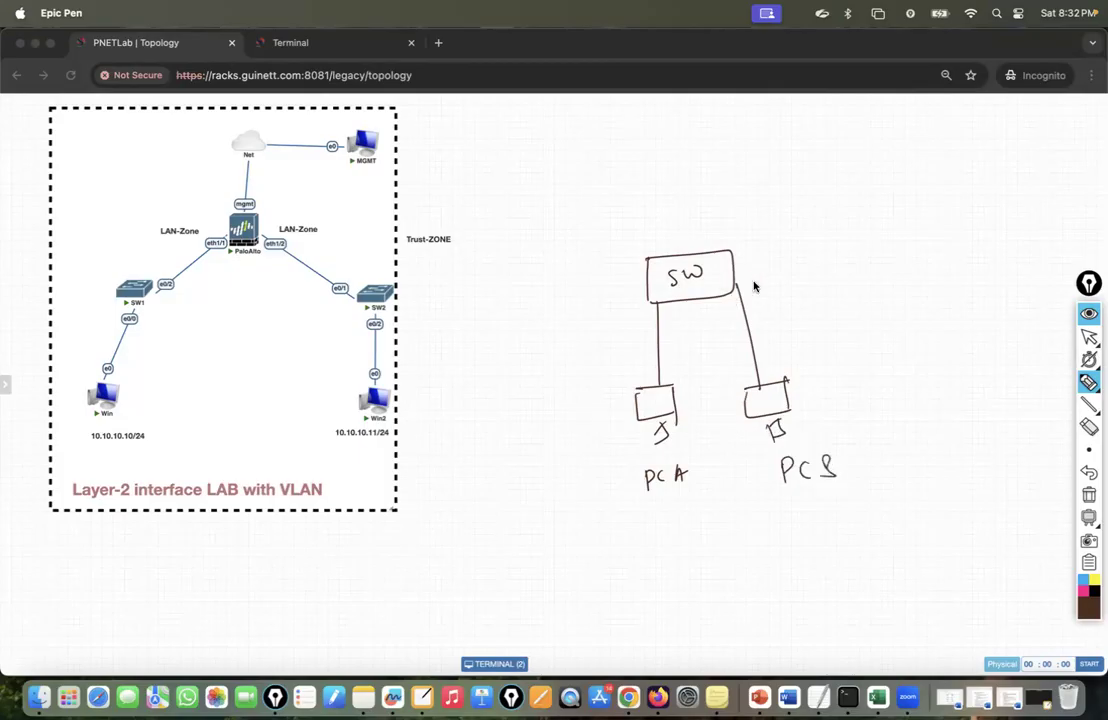
Mark both ports of the sketched switch with "10" and add an underlined "Allow" note beside it.
{"action": "left_click_drag", "start_coordinate": [737, 283], "coordinate": [796, 270]}
{"action": "left_click_drag", "start_coordinate": [655, 302], "coordinate": [673, 322]}
{"action": "left_click_drag", "start_coordinate": [681, 312], "coordinate": [683, 320]}
{"action": "left_click_drag", "start_coordinate": [747, 292], "coordinate": [746, 302]}
{"action": "mouse_move", "coordinate": [753, 291]}
{"action": "left_mouse_down"}
{"action": "mouse_move", "coordinate": [756, 300]}
{"action": "mouse_move", "coordinate": [869, 287]}
{"action": "left_mouse_up"}
{"action": "left_click_drag", "start_coordinate": [819, 315], "coordinate": [881, 298]}
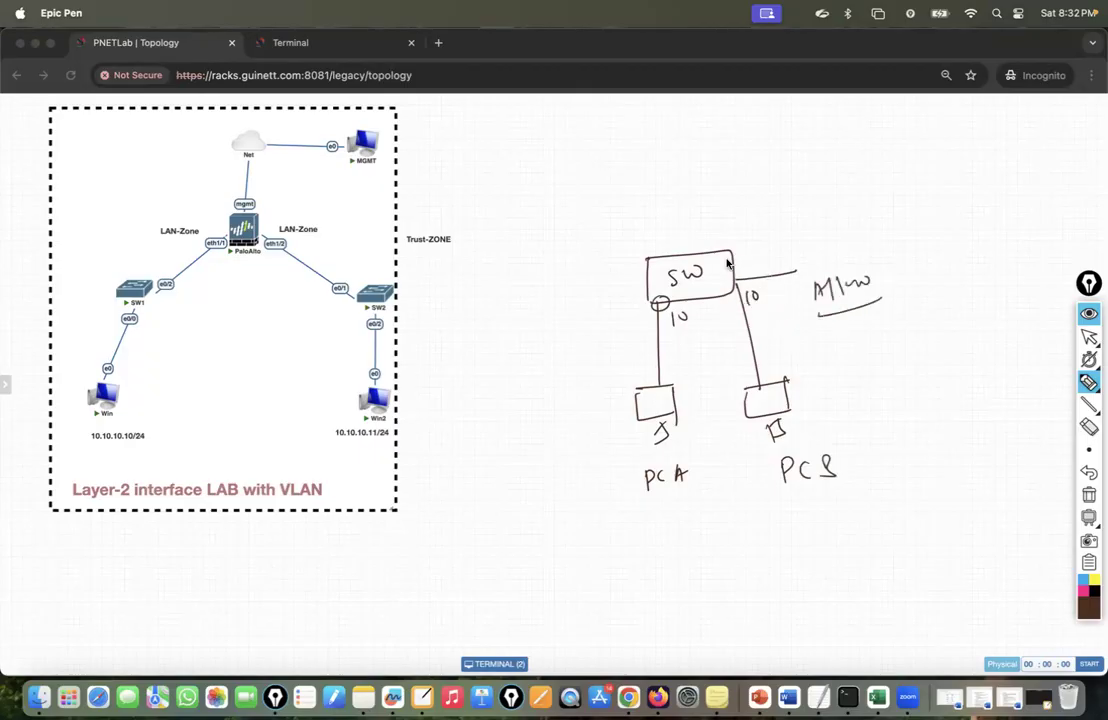
Join the sketched switch's two ports with an arc, circle the PaloAlto node and its eth1/1 and eth1/2 ports, and clear the ink.
{"action": "mouse_move", "coordinate": [672, 298]}
{"action": "left_mouse_down"}
{"action": "mouse_move", "coordinate": [716, 285]}
{"action": "mouse_move", "coordinate": [726, 294]}
{"action": "left_mouse_up"}
{"action": "left_click_drag", "start_coordinate": [731, 290], "coordinate": [732, 291]}
{"action": "left_click_drag", "start_coordinate": [220, 215], "coordinate": [226, 211]}
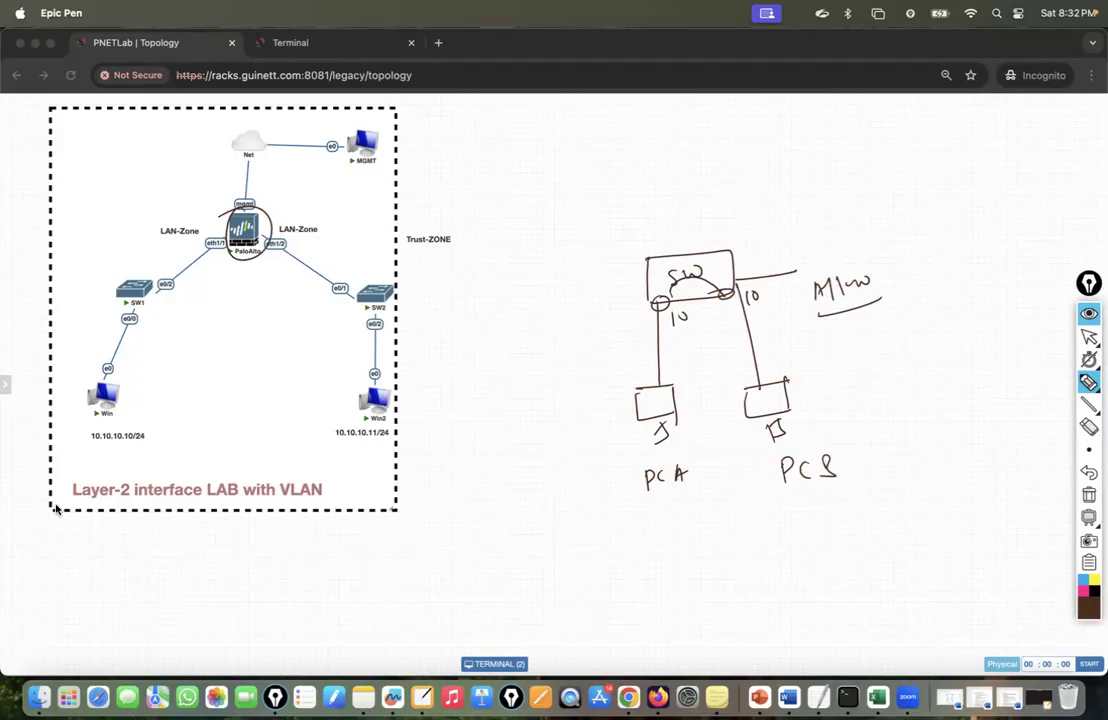
{"action": "left_click_drag", "start_coordinate": [196, 228], "coordinate": [262, 252]}
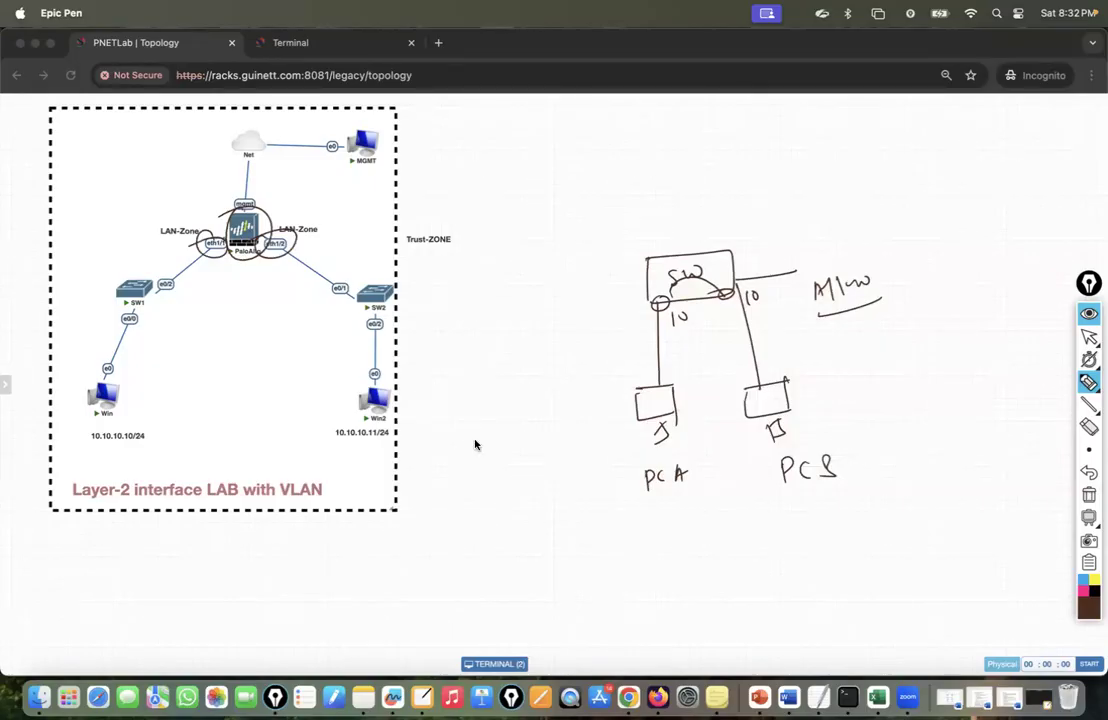
{"action": "left_click", "coordinate": [1088, 495]}
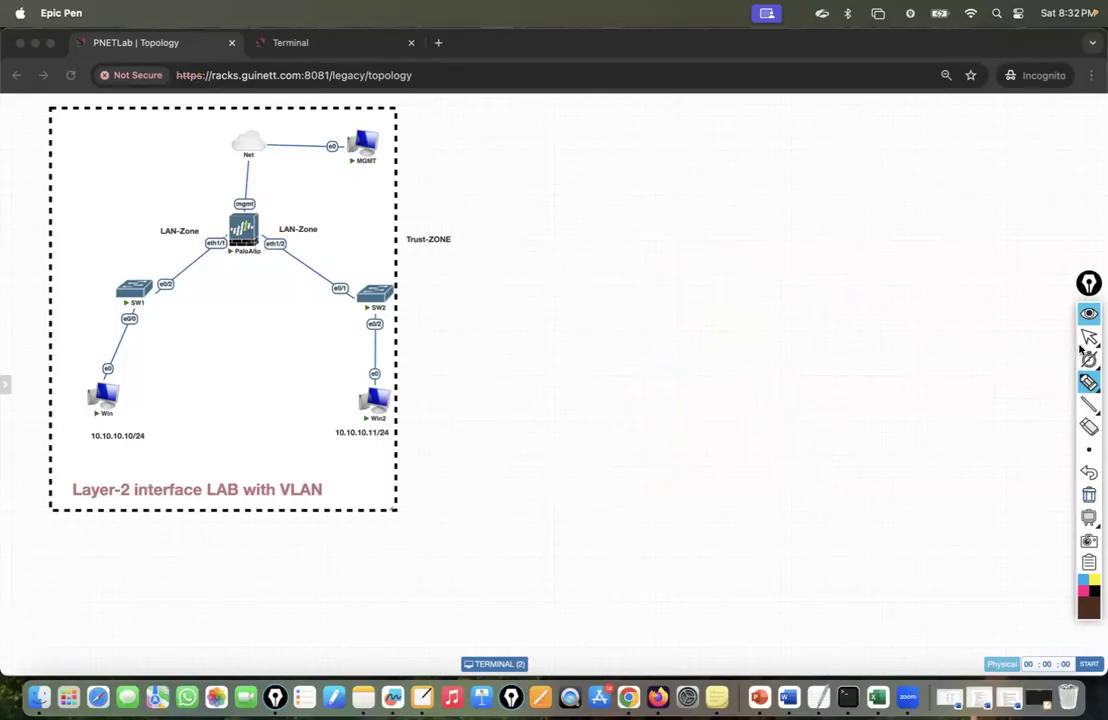
{"action": "left_click", "coordinate": [1089, 337]}
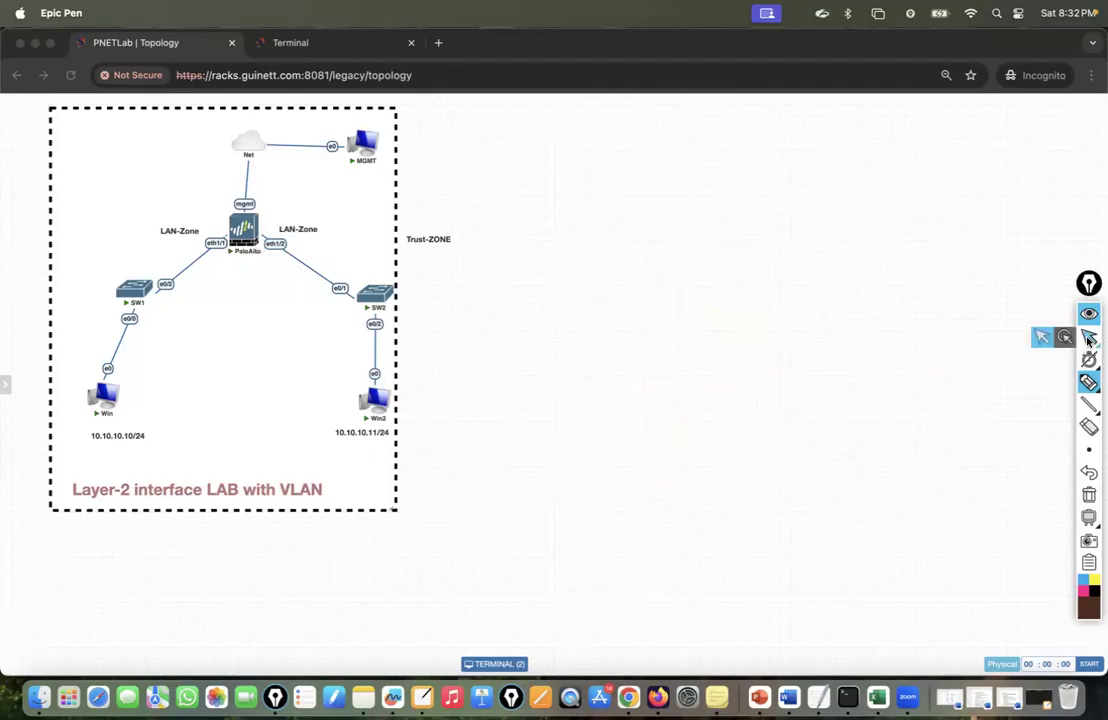
Open consoles for the Win and Win2 nodes and log in to Win with the account password.
{"action": "left_click", "coordinate": [105, 398]}
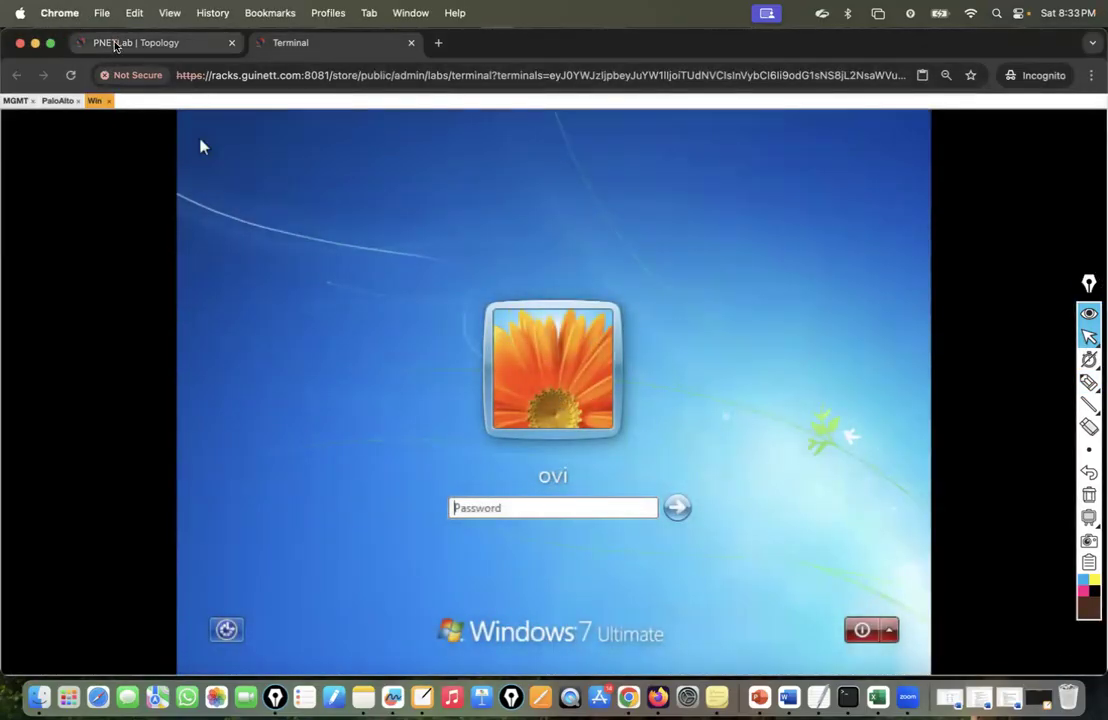
{"action": "left_click", "coordinate": [102, 41]}
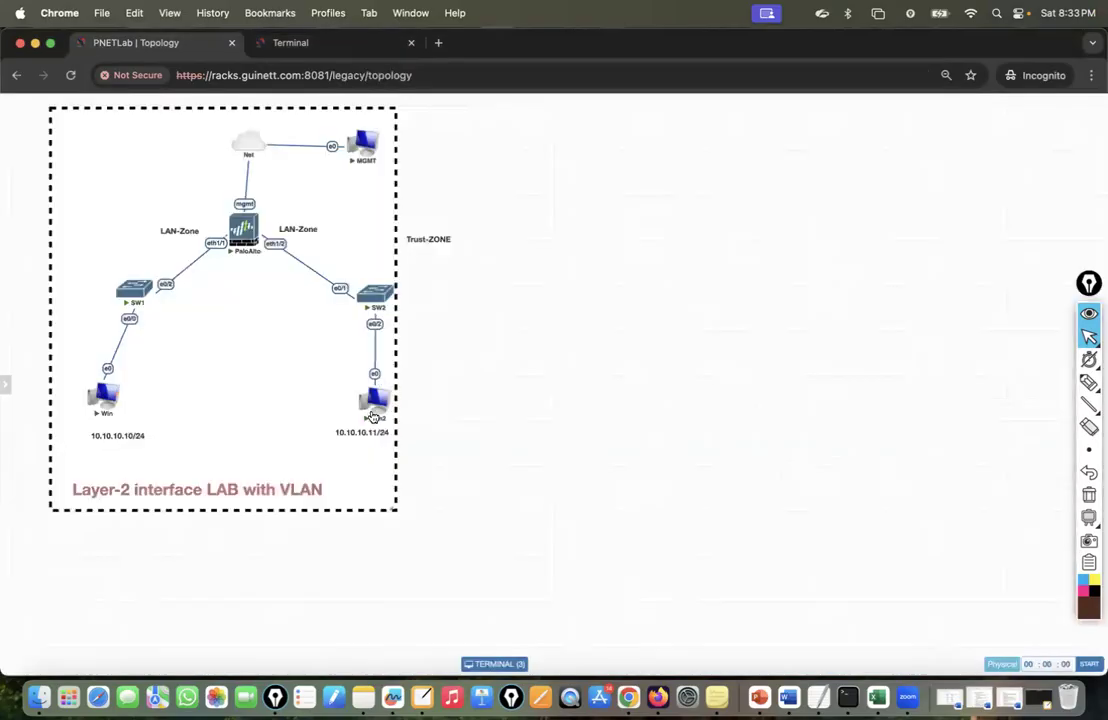
{"action": "left_click", "coordinate": [373, 405]}
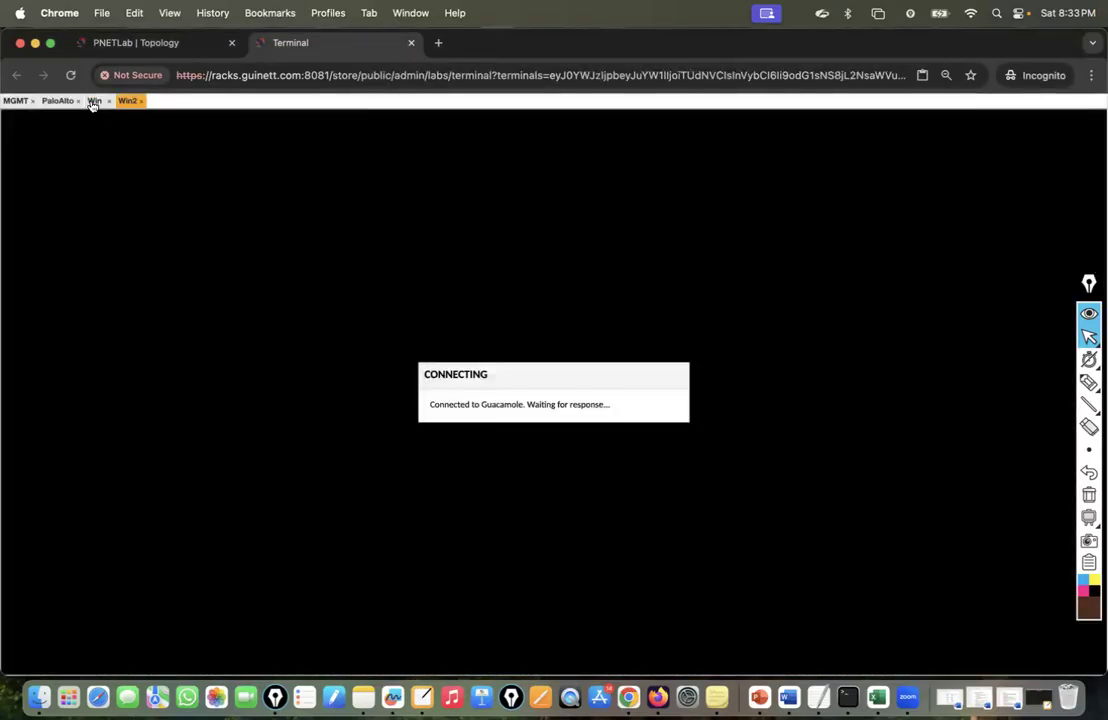
{"action": "left_click", "coordinate": [94, 101]}
{"action": "type", "text": "P"}
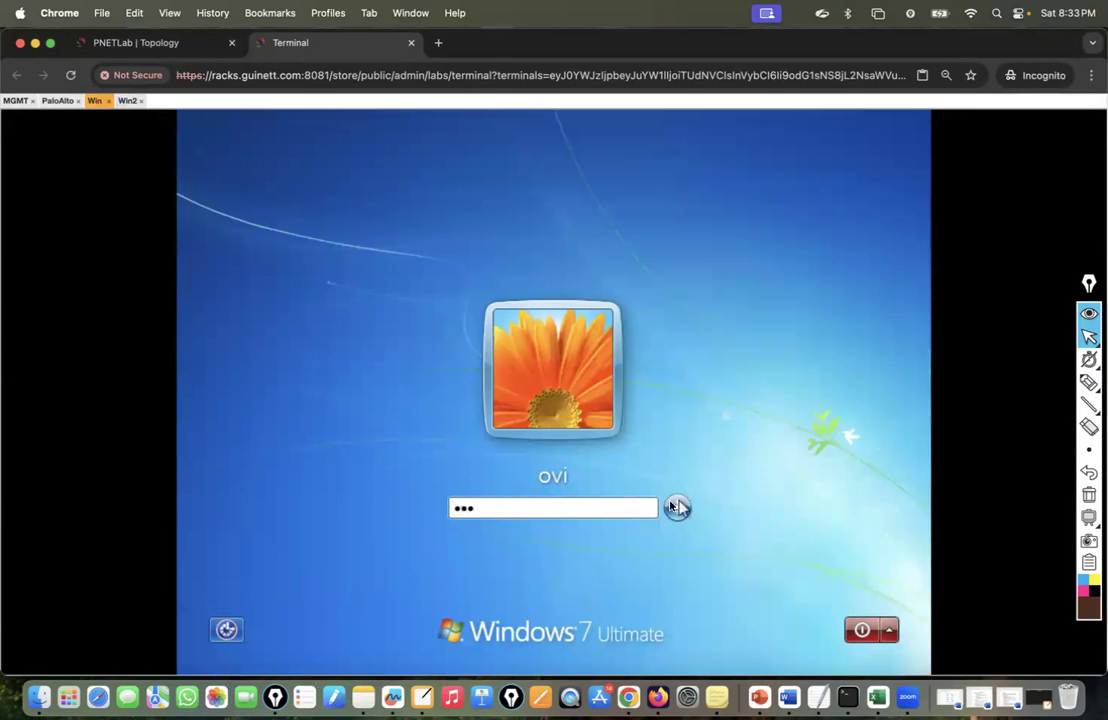
{"action": "left_click", "coordinate": [678, 507]}
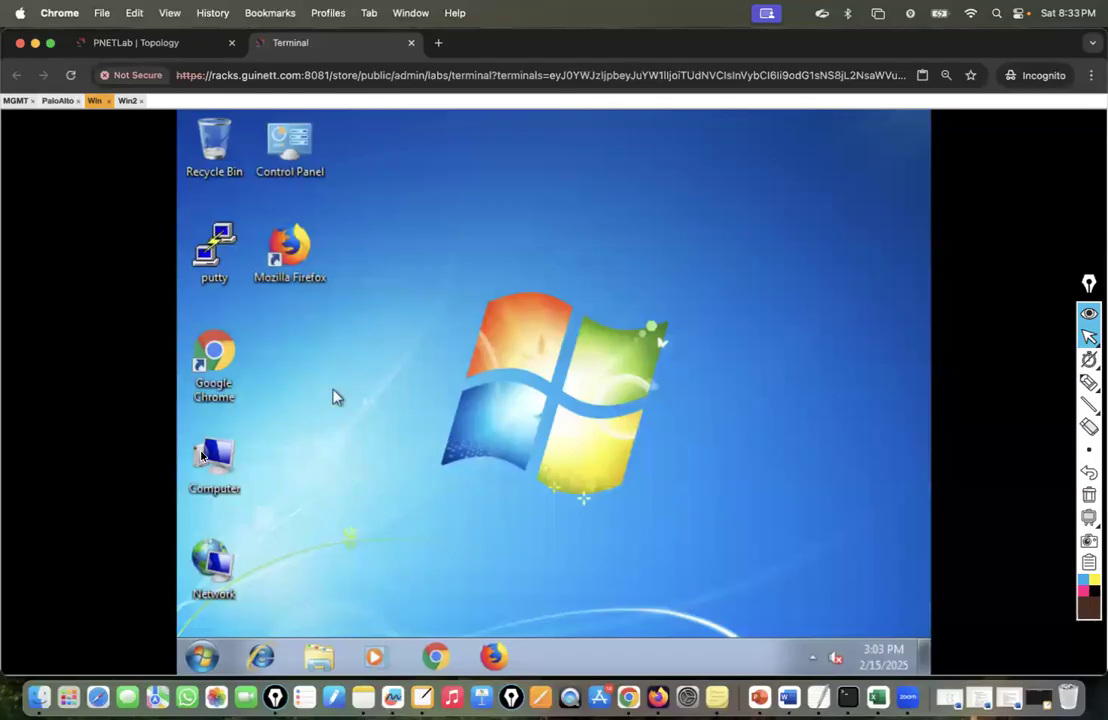
Check the IPv4 address settings of Win's Local Area Connection and accept the dialogs.
{"action": "right_click", "coordinate": [222, 560]}
{"action": "left_click", "coordinate": [286, 543]}
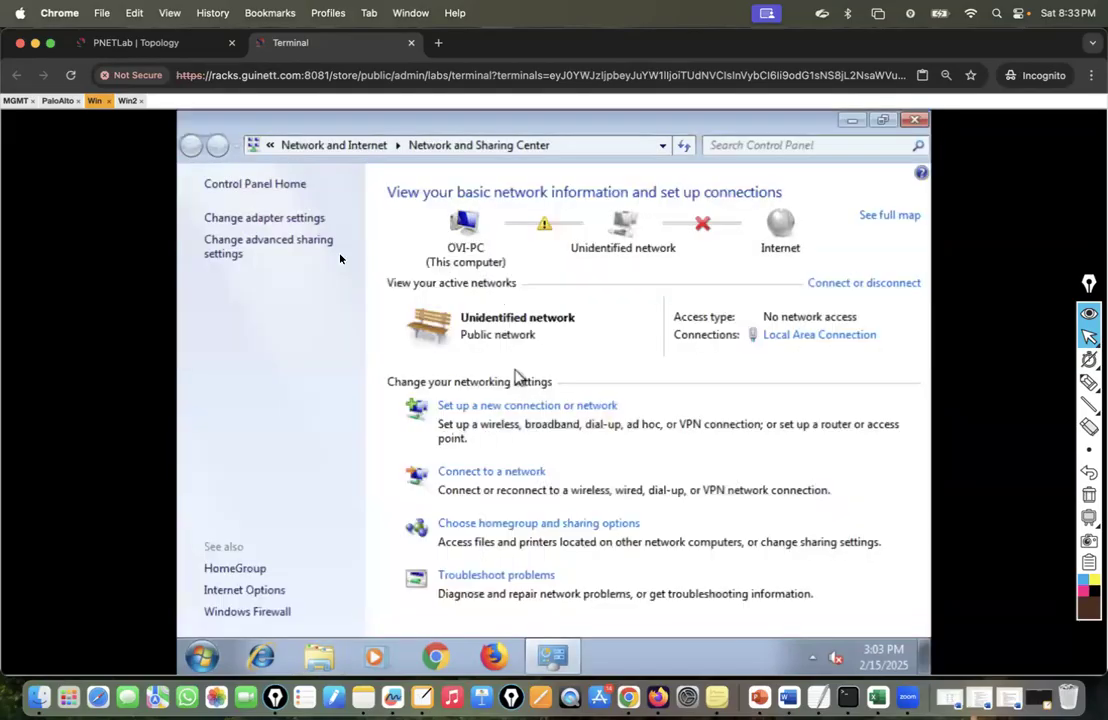
{"action": "left_click", "coordinate": [287, 229]}
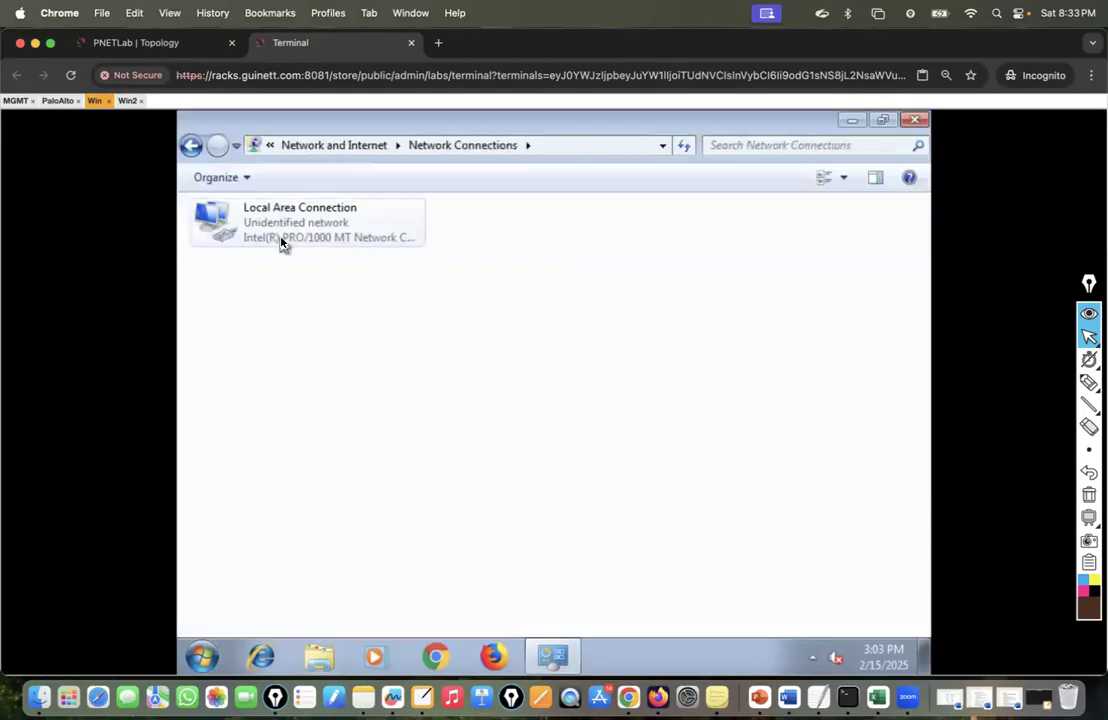
{"action": "right_click", "coordinate": [282, 241]}
{"action": "left_click", "coordinate": [330, 418]}
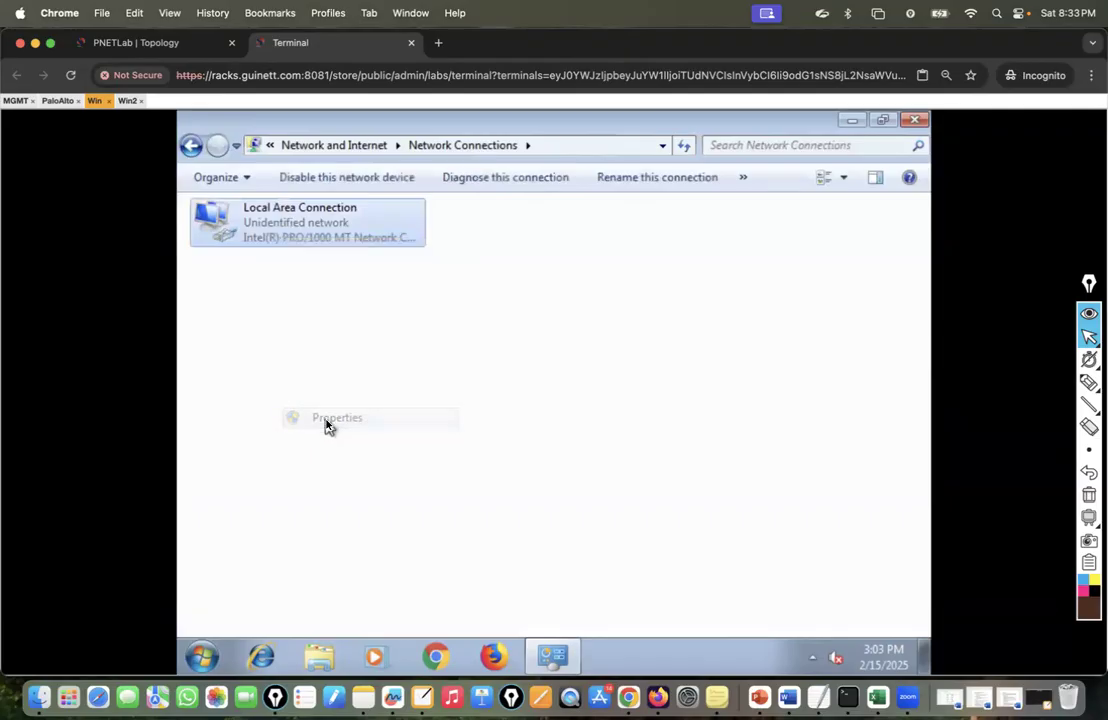
{"action": "double_click", "coordinate": [380, 410]}
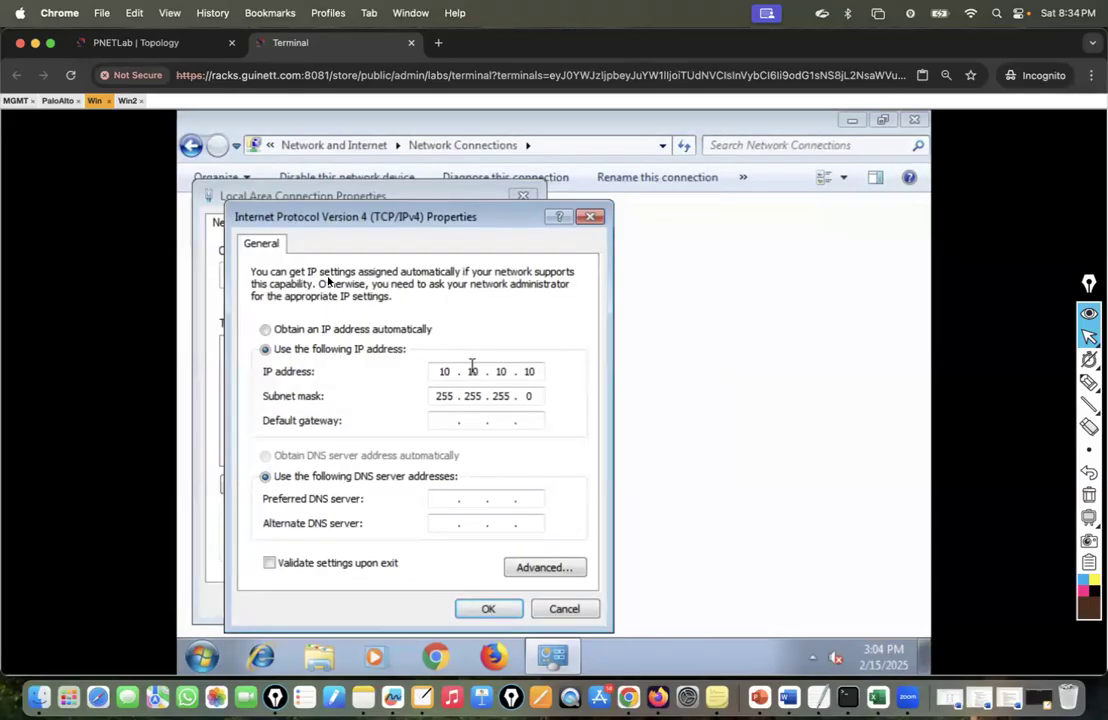
{"action": "left_click", "coordinate": [474, 609]}
{"action": "left_click", "coordinate": [429, 597]}
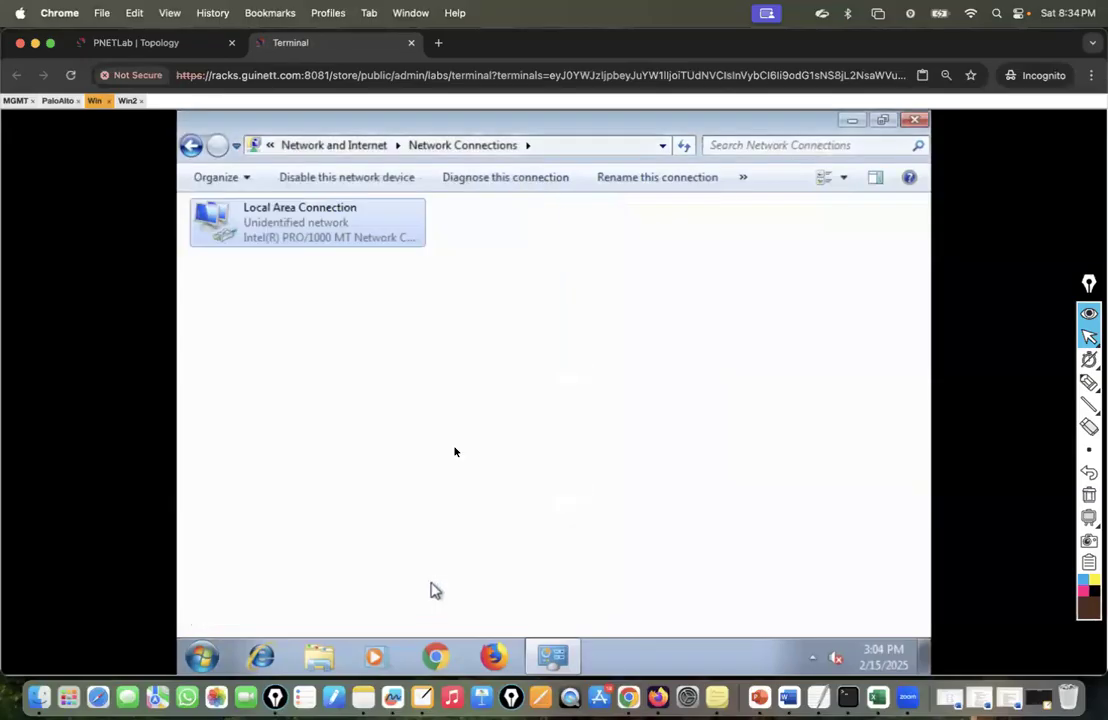
Switch to the Win2 console and log in with the account password.
{"action": "left_click", "coordinate": [127, 101]}
{"action": "left_click", "coordinate": [488, 513]}
{"action": "type", "text": "•"}
{"action": "key", "text": "Return"}
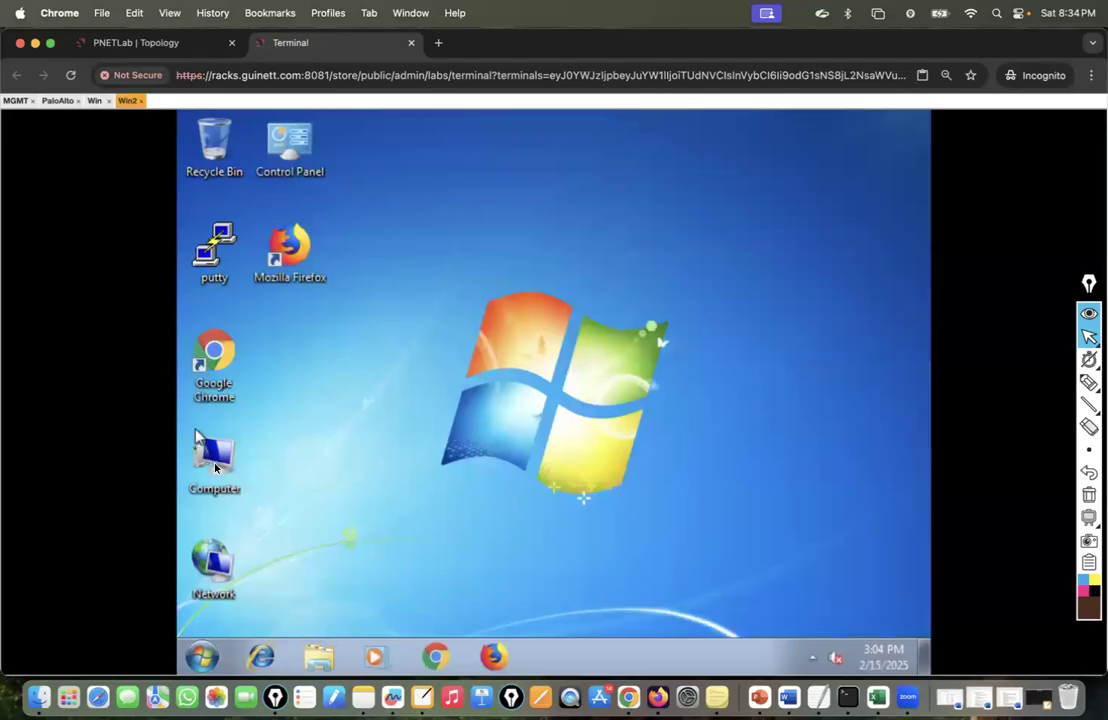
Check the IPv4 settings of Win2's Local Area Connection against the topology, accept the dialogs, and close the network window.
{"action": "right_click", "coordinate": [212, 557]}
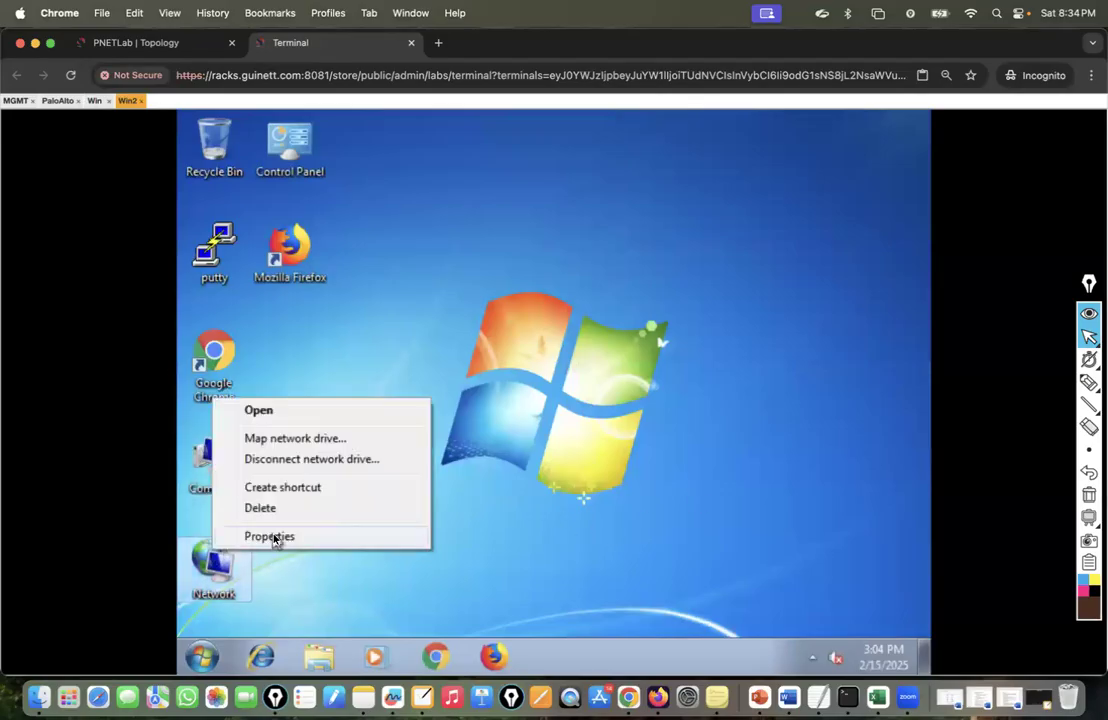
{"action": "left_click", "coordinate": [272, 535]}
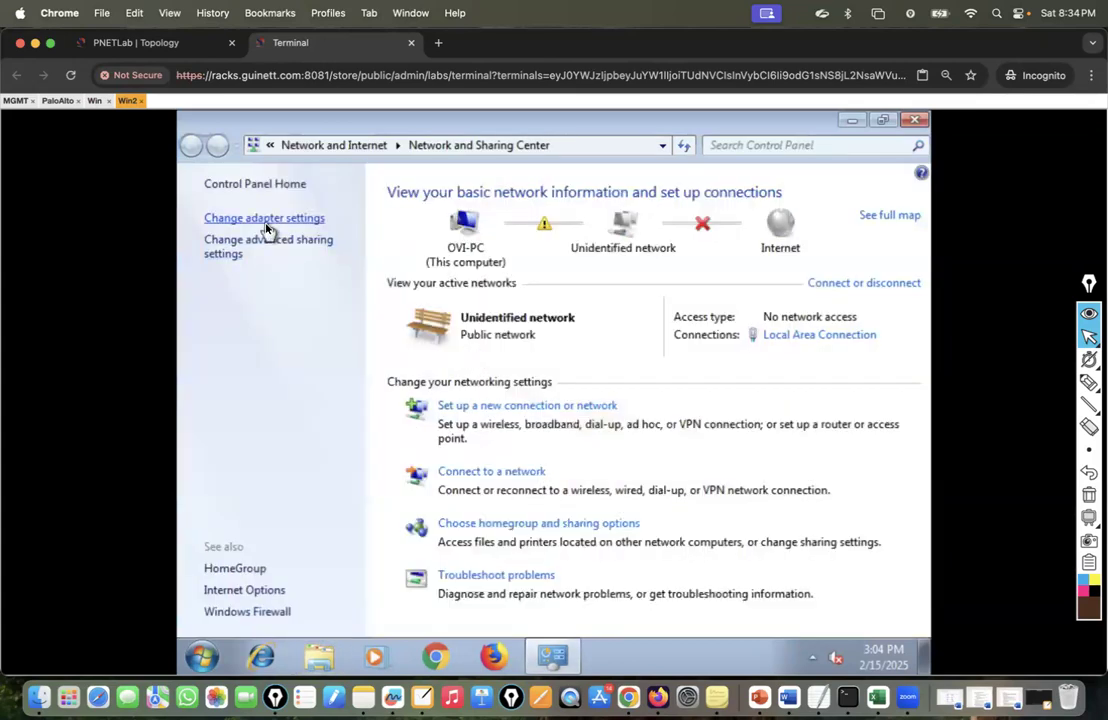
{"action": "left_click", "coordinate": [266, 220]}
{"action": "right_click", "coordinate": [300, 238]}
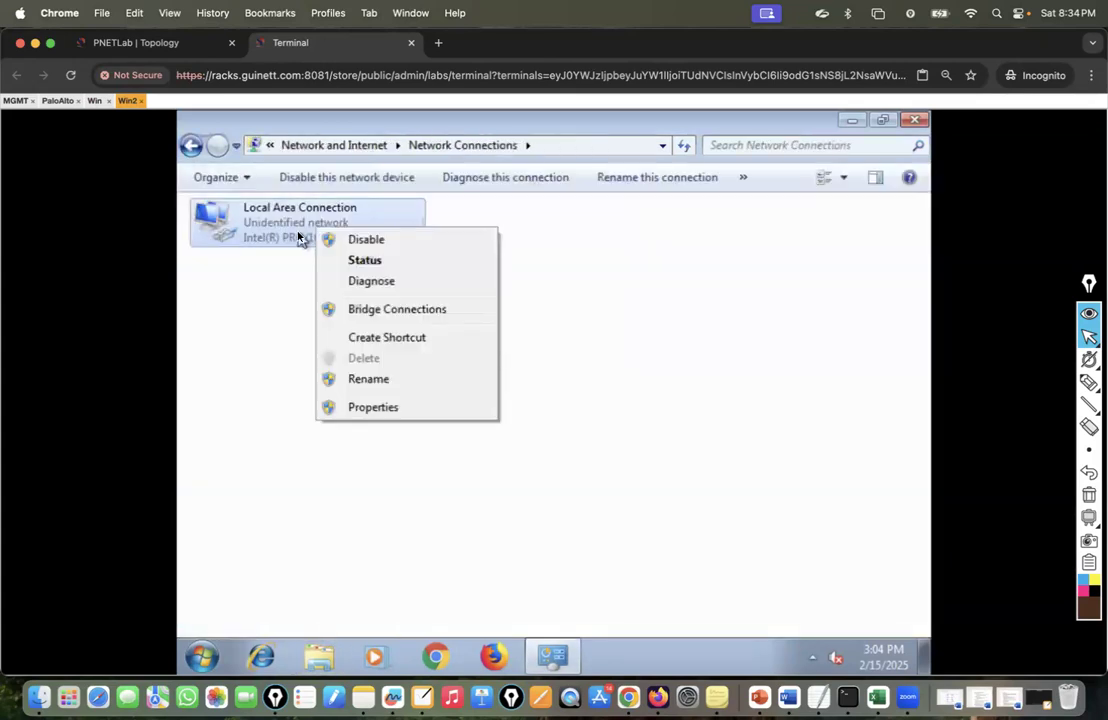
{"action": "left_click", "coordinate": [368, 407]}
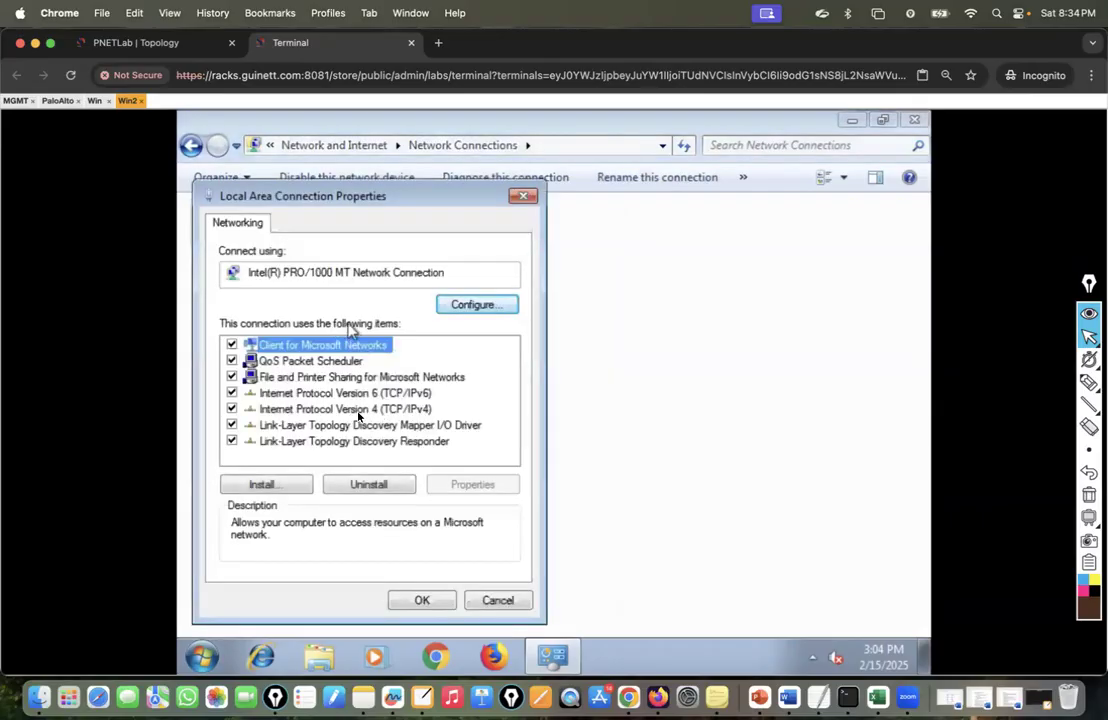
{"action": "double_click", "coordinate": [358, 411]}
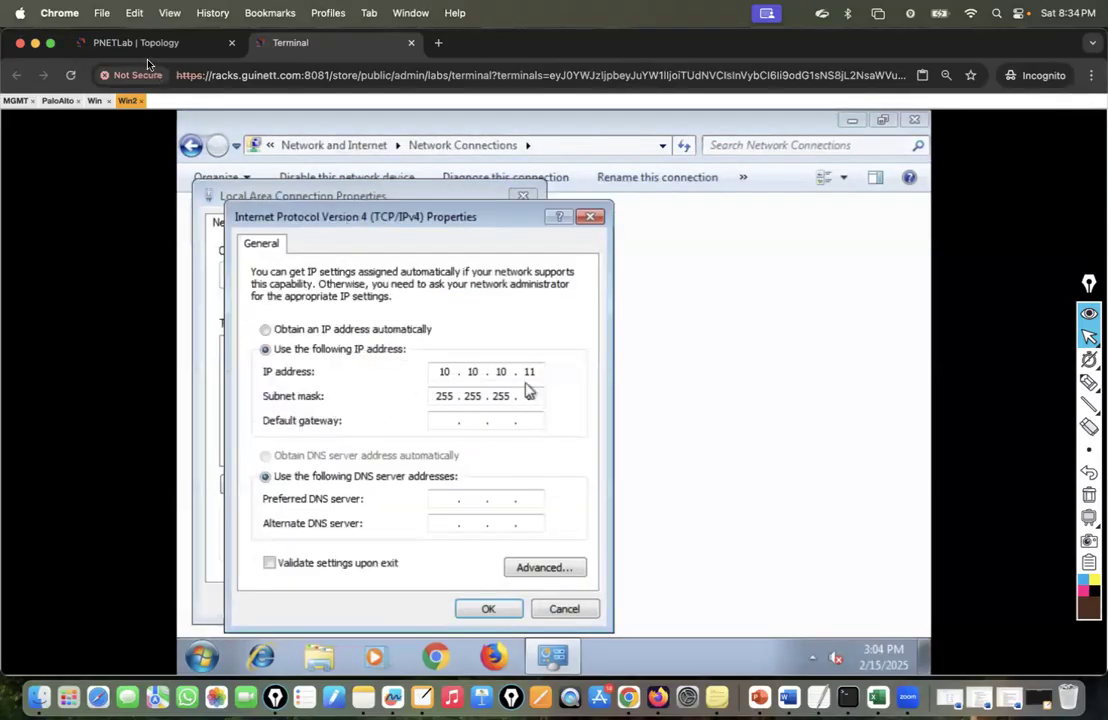
{"action": "left_click", "coordinate": [136, 45]}
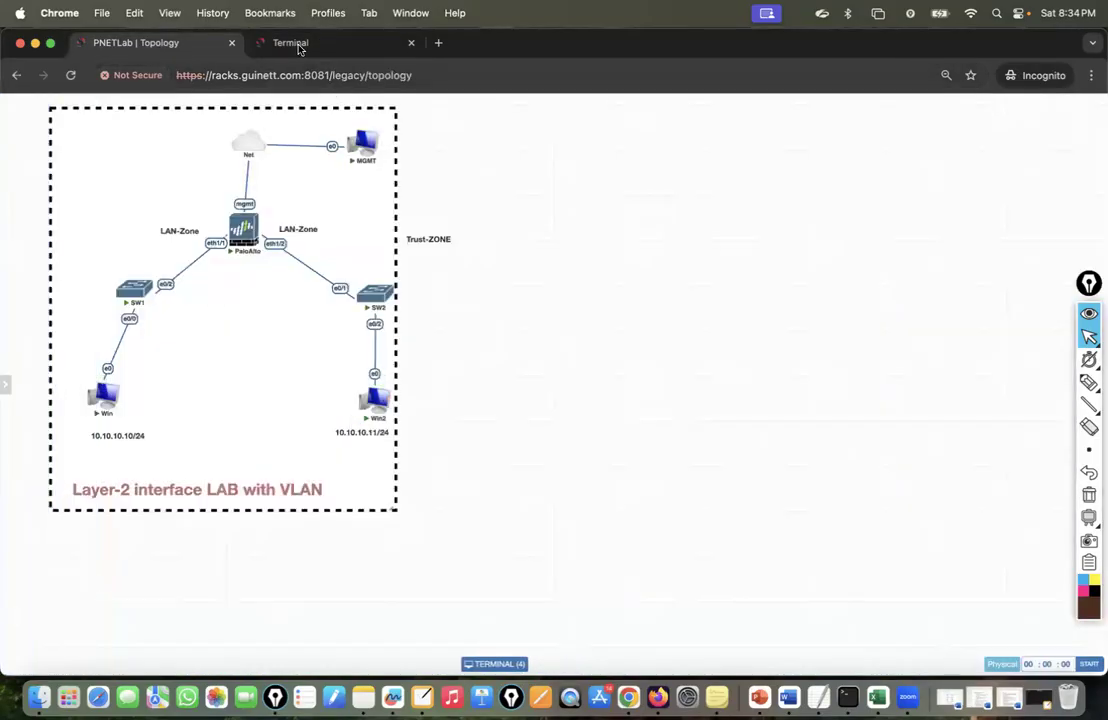
{"action": "left_click", "coordinate": [280, 43]}
{"action": "left_click", "coordinate": [488, 609]}
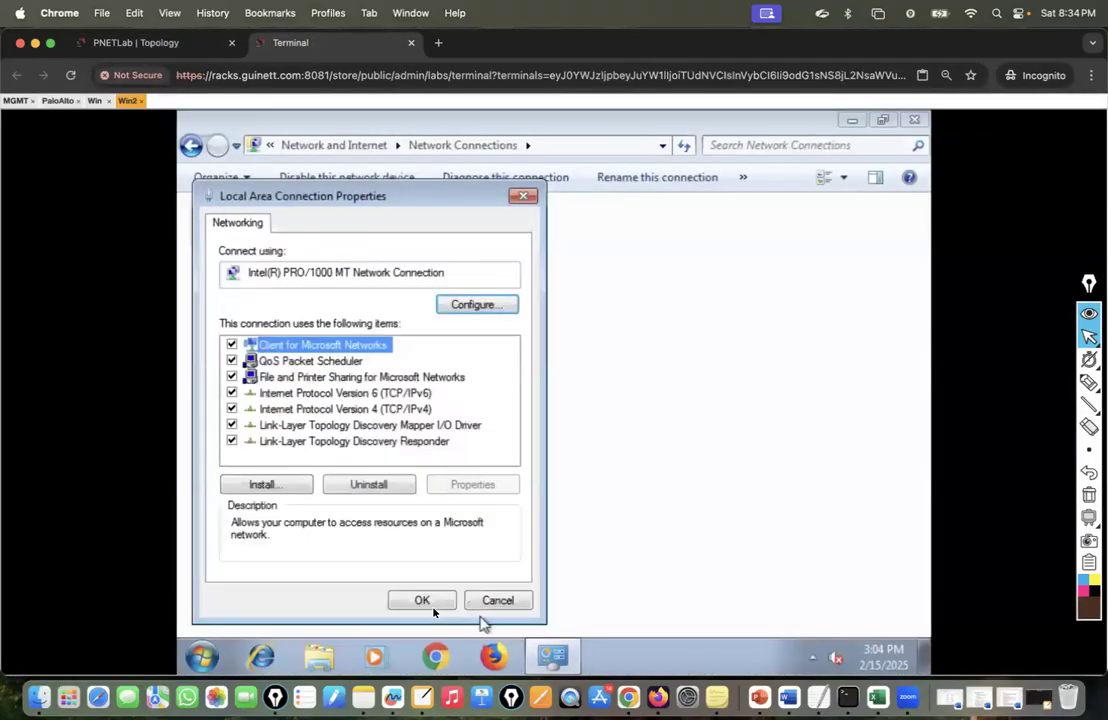
{"action": "left_click", "coordinate": [422, 601]}
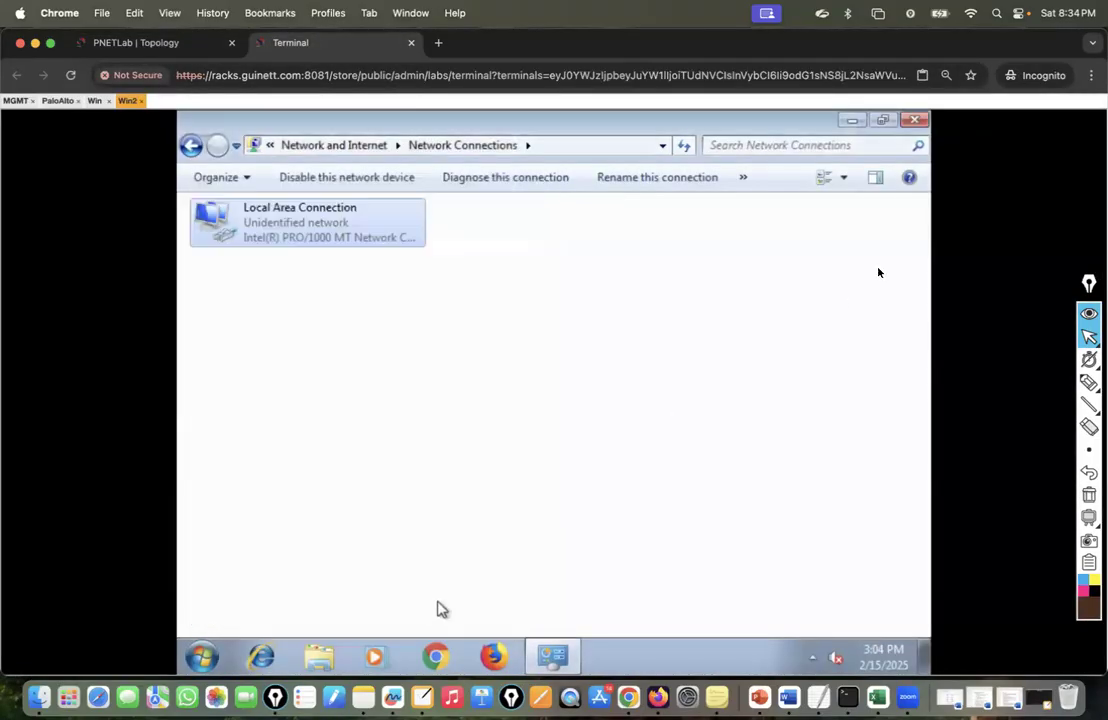
{"action": "left_click", "coordinate": [914, 120]}
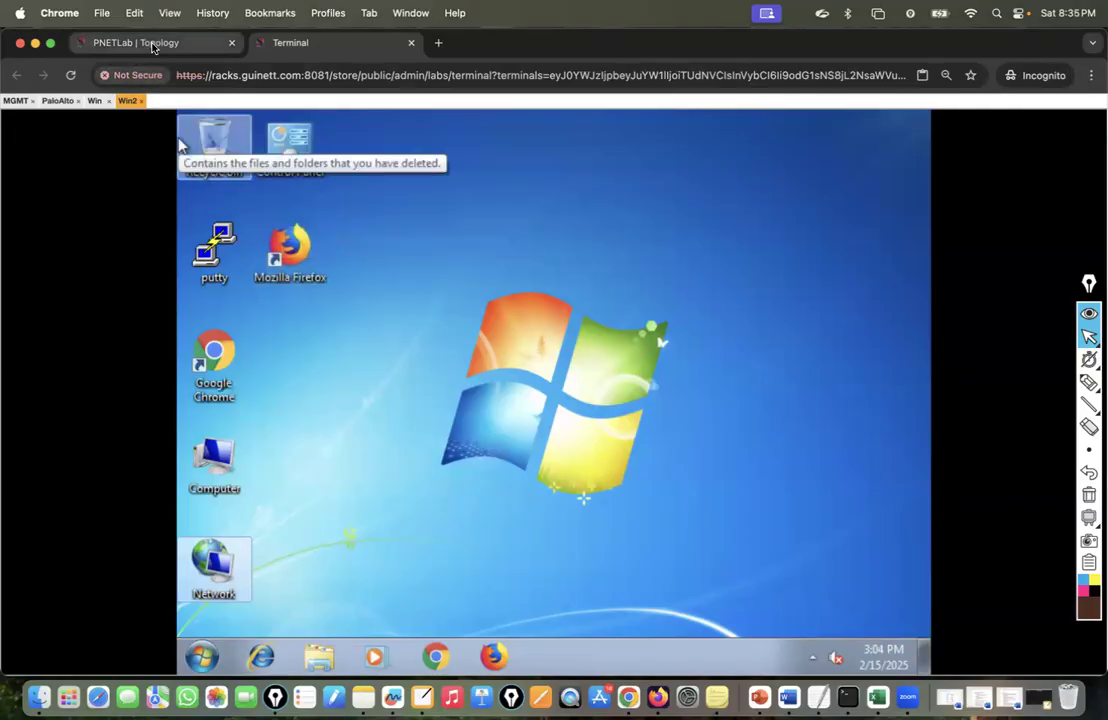
Open the SW1 console from the topology and enter global configuration mode with en and conf t.
{"action": "left_click", "coordinate": [145, 43]}
{"action": "left_click", "coordinate": [133, 289]}
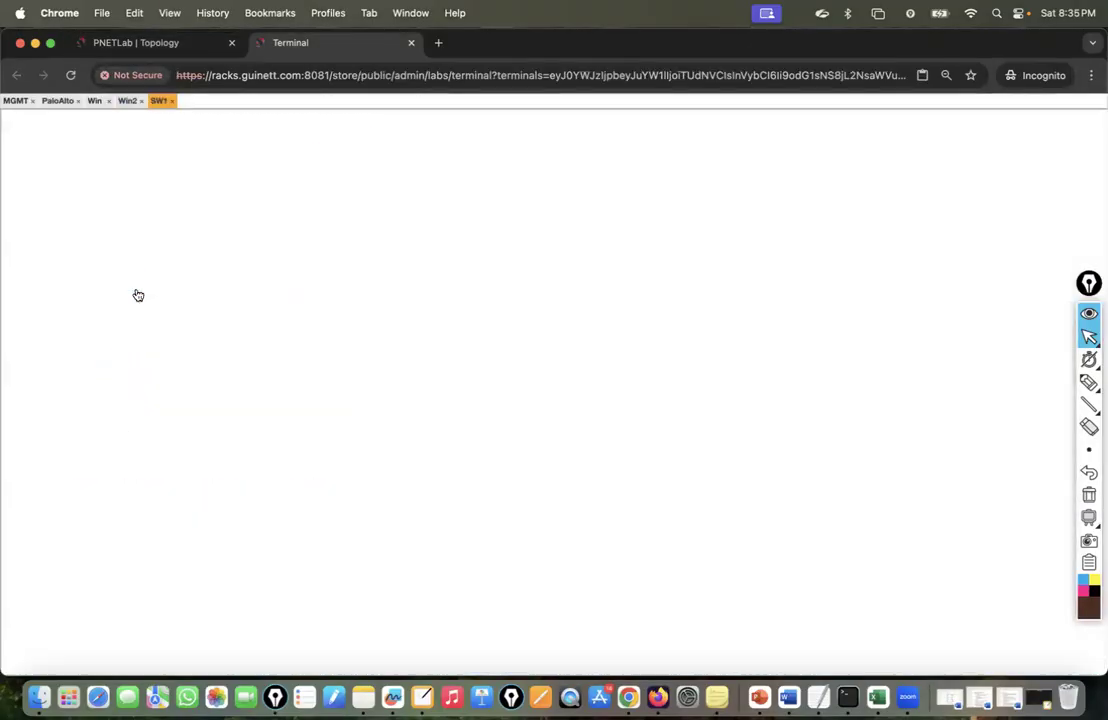
{"action": "key", "text": "Return"}
{"action": "key", "text": "Return"}
{"action": "type", "text": "e"}
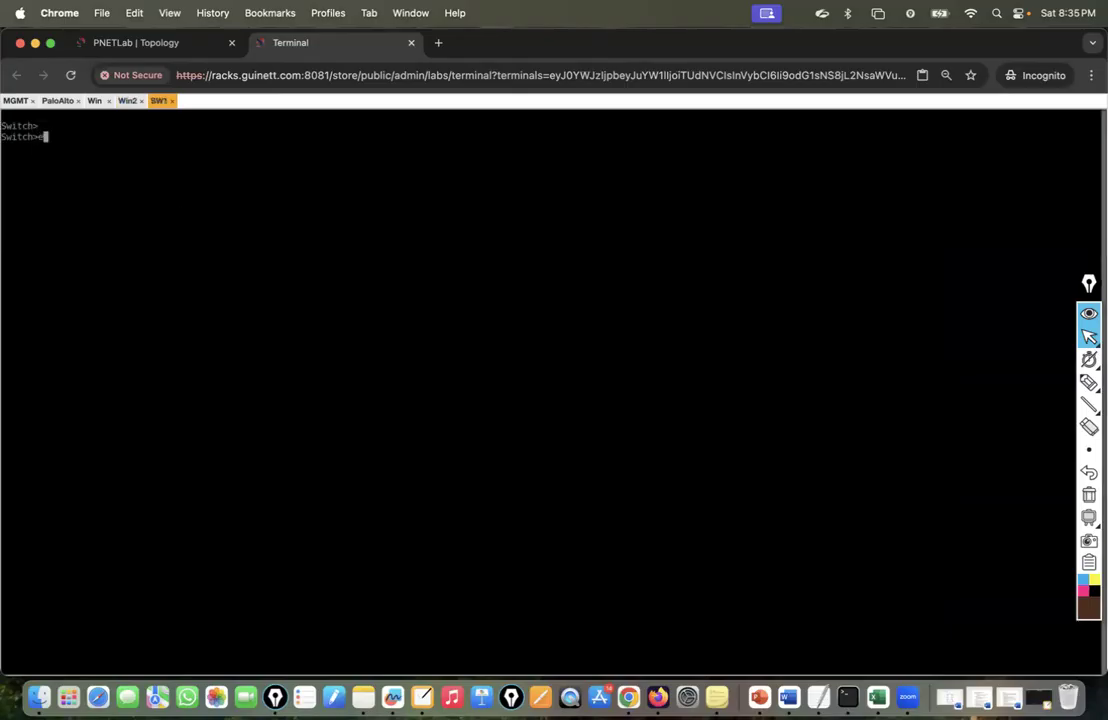
{"action": "type", "text": "n"}
{"action": "key", "text": "Return"}
{"action": "key", "text": "Return"}
{"action": "type", "text": "conf t"}
{"action": "key", "text": "Return"}
Create VLAN 10 on SW1 and exit VLAN configuration mode.
{"action": "left_click", "coordinate": [141, 50]}
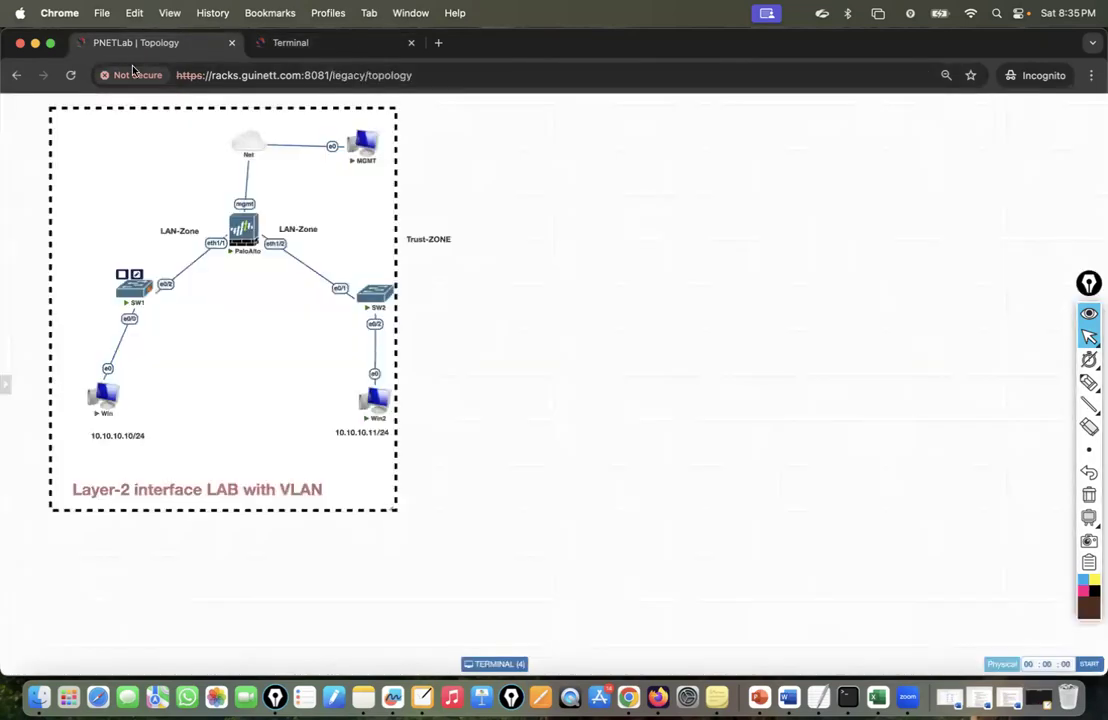
{"action": "left_click", "coordinate": [292, 40]}
{"action": "type", "text": "vlan 10"}
{"action": "key", "text": "Return"}
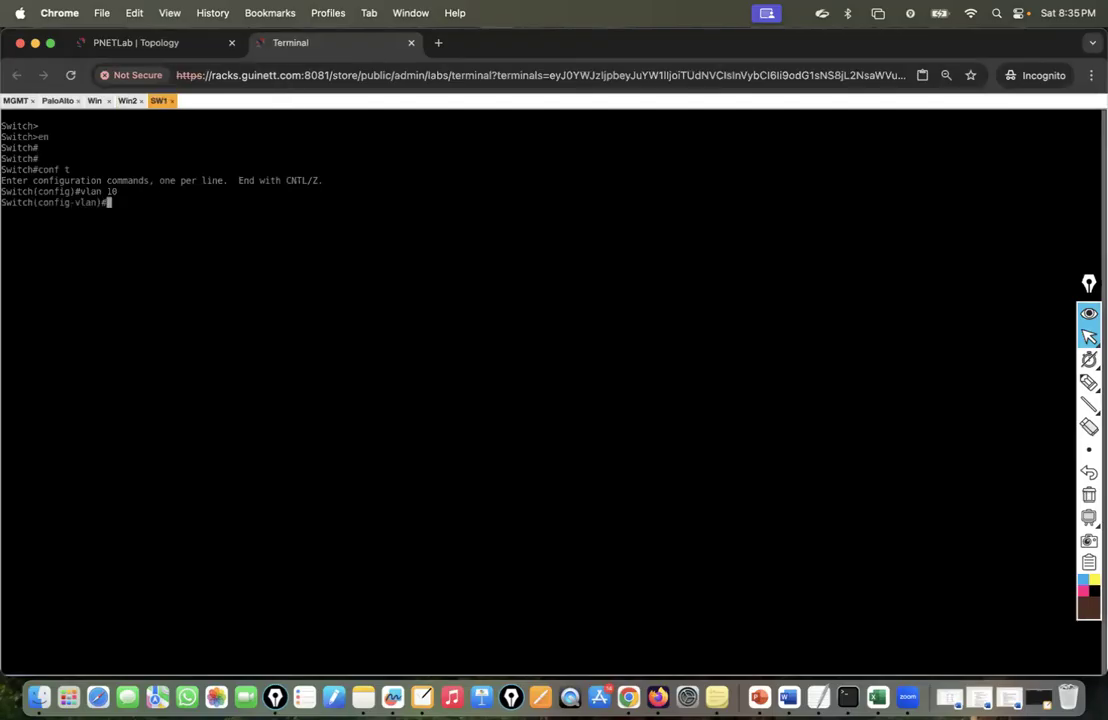
{"action": "type", "text": "exit"}
{"action": "key", "text": "Return"}
{"action": "key", "text": "Return"}
Configure SW1 interface eth0/0 with switchport mode access.
{"action": "type", "text": "int eth0/0"}
{"action": "key", "text": "Return"}
{"action": "type", "text": "swi"}
{"action": "key", "text": "Tab"}
{"action": "type", "text": "mo"}
{"action": "key", "text": "Tab"}
{"action": "type", "text": "acc"}
{"action": "key", "text": "Tab"}
{"action": "key", "text": "Return"}
Assign SW1 interface eth0/0 to VLAN 10 with switchport access vlan 10.
{"action": "type", "text": "swi"}
{"action": "key", "text": "Tab"}
{"action": "type", "text": "acc"}
{"action": "key", "text": "Tab"}
{"action": "type", "text": "vla"}
{"action": "key", "text": "Tab"}
{"action": "type", "text": "10"}
{"action": "key", "text": "Return"}
{"action": "key", "text": "Return"}
{"action": "key", "text": "Return"}
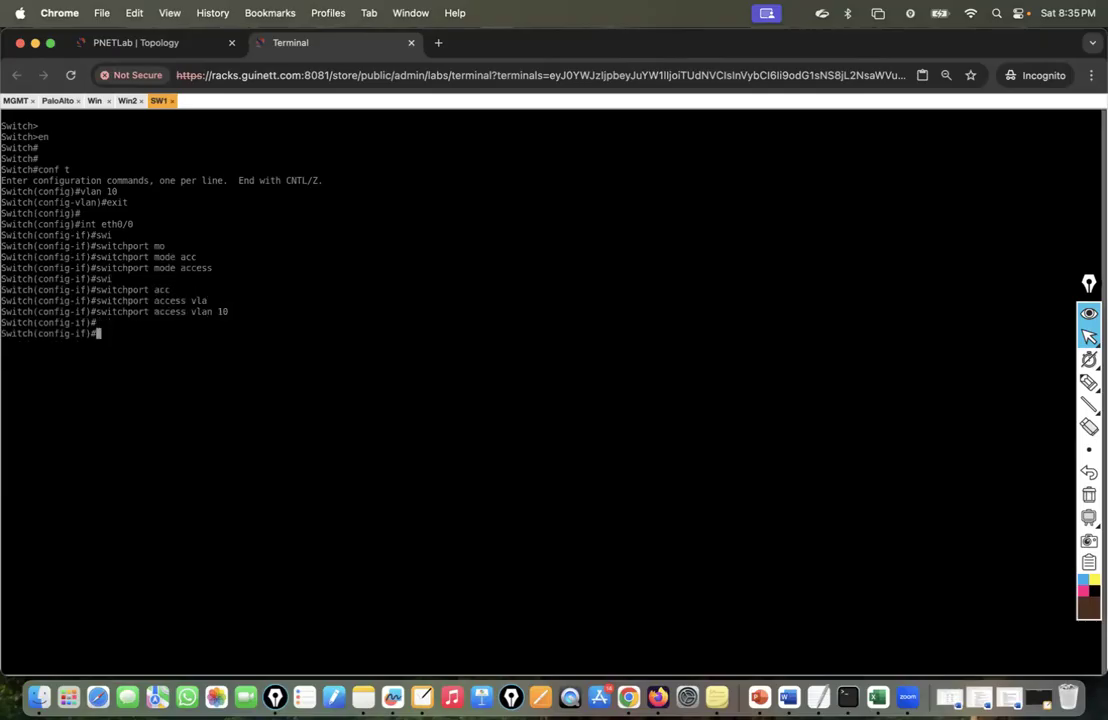
Check SW1's firewall-facing port in the topology and configure interface eth0/2 with switchport mode access.
{"action": "left_click", "coordinate": [163, 43]}
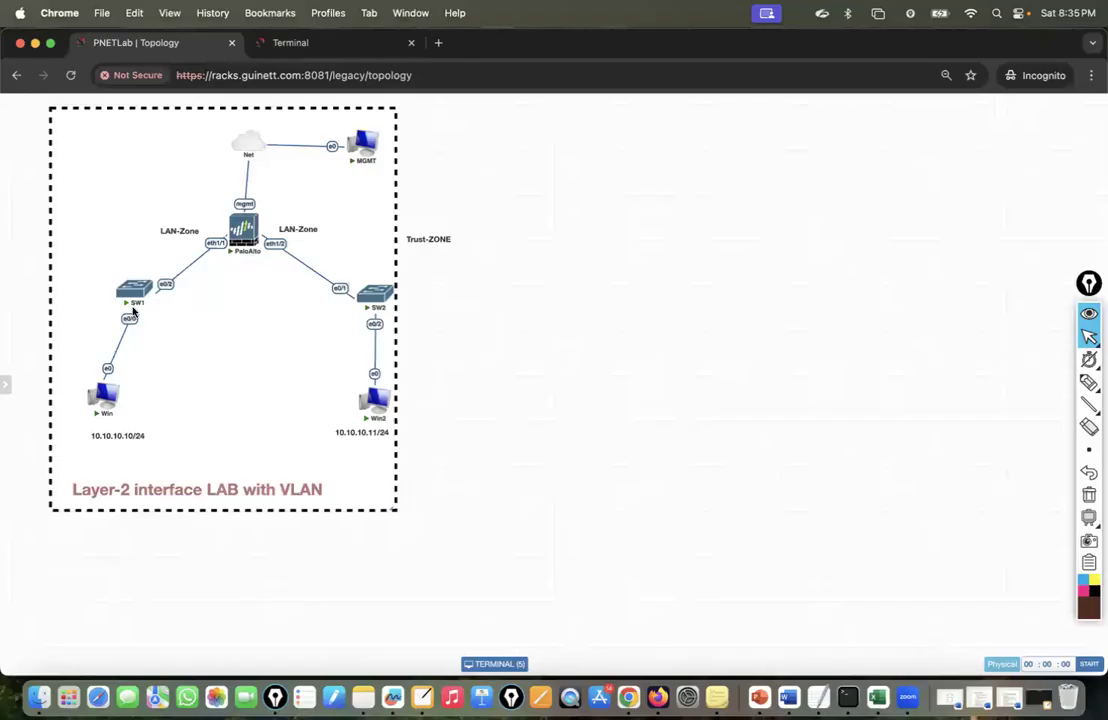
{"action": "left_click", "coordinate": [305, 42]}
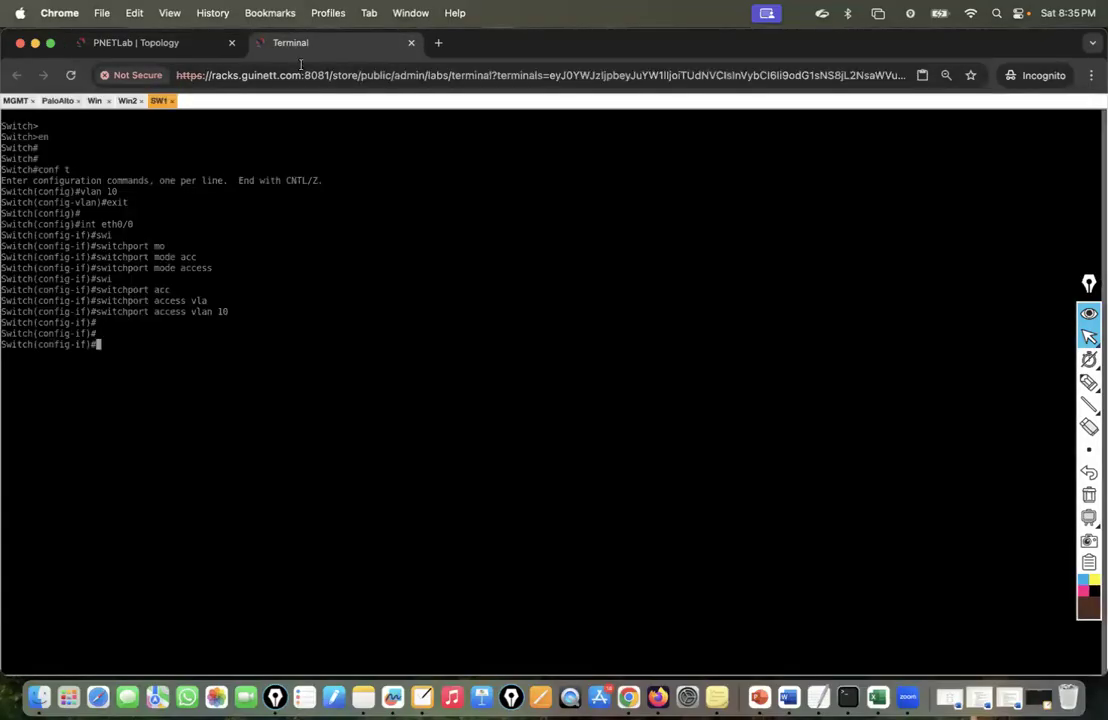
{"action": "type", "text": "int eth0/2"}
{"action": "key", "text": "Return"}
{"action": "type", "text": "swiy"}
{"action": "key", "text": "Tab"}
{"action": "type", "text": "mo"}
{"action": "key", "text": "Tab"}
{"action": "type", "text": "acc"}
{"action": "key", "text": "Tab"}
{"action": "key", "text": "Return"}
Assign SW1 interface eth0/2 to VLAN 10 with switchport access vlan 10.
{"action": "type", "text": "sw"}
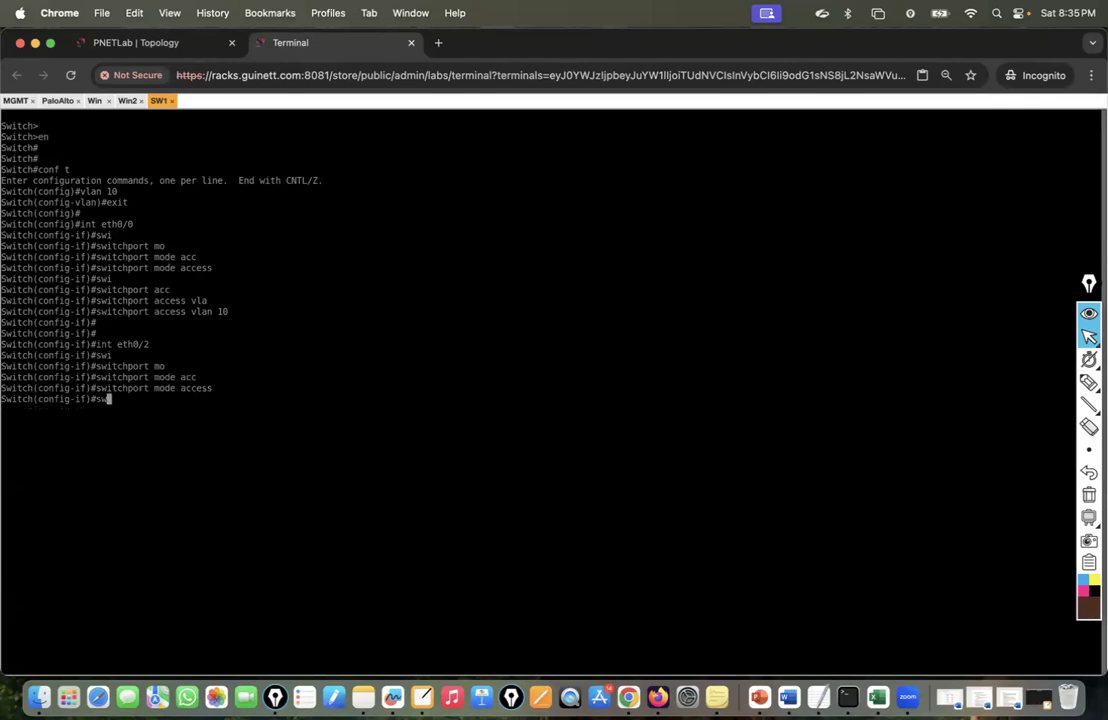
{"action": "key", "text": "Tab"}
{"action": "type", "text": "acc"}
{"action": "key", "text": "Tab"}
{"action": "type", "text": "vl"}
{"action": "key", "text": "Tab"}
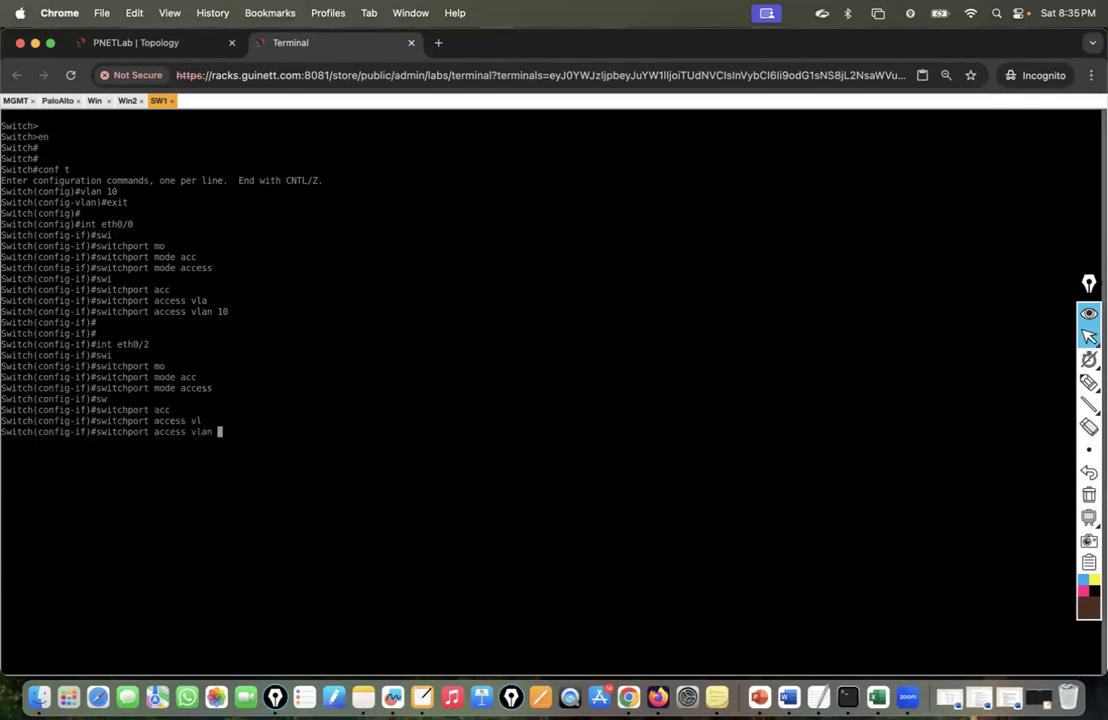
{"action": "type", "text": "10"}
{"action": "key", "text": "Return"}
{"action": "key", "text": "Return"}
{"action": "key", "text": "Return"}
Save SW1's configuration with do wr and leave configuration mode.
{"action": "type", "text": "do wr"}
{"action": "key", "text": "Return"}
{"action": "key", "text": "ctrl+z"}
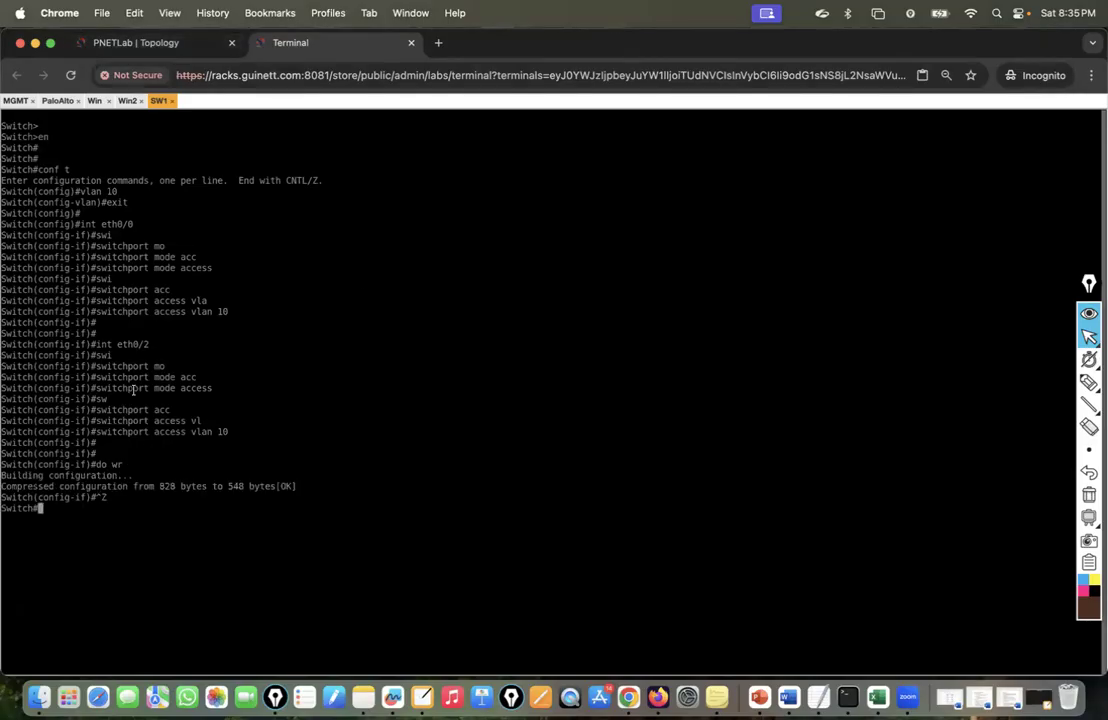
Display SW1's VLAN summary with sh vlan brief, reconnecting the console session when it drops.
{"action": "type", "text": "sh vlan bru"}
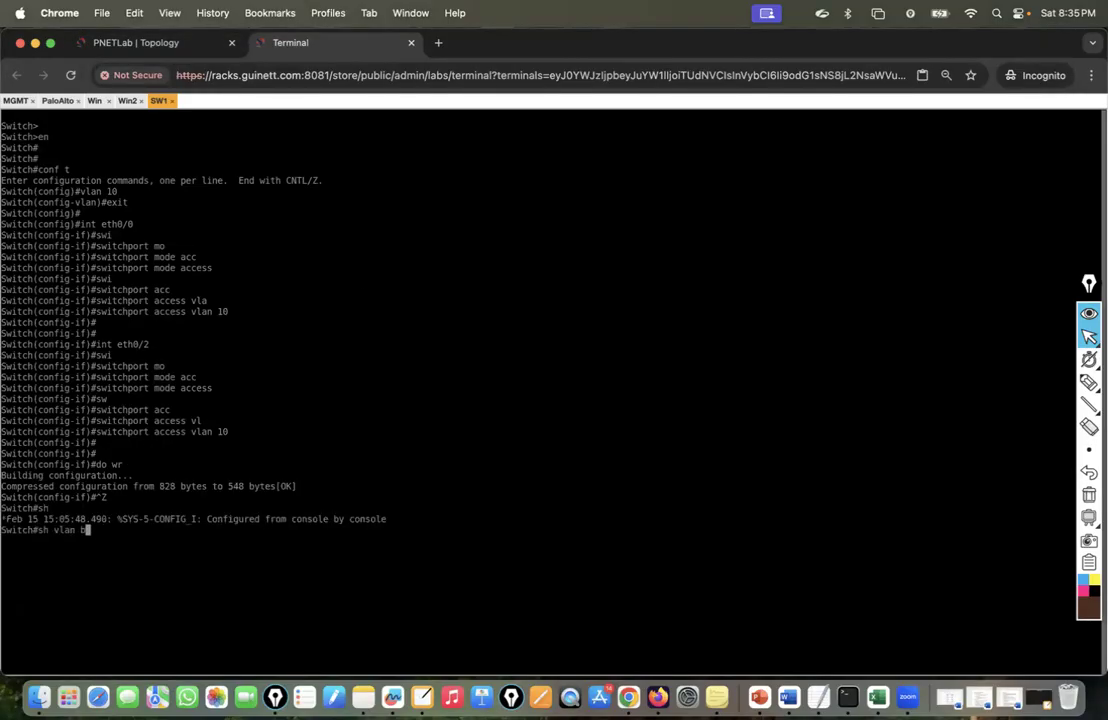
{"action": "key", "text": "Return"}
{"action": "key", "text": "Up"}
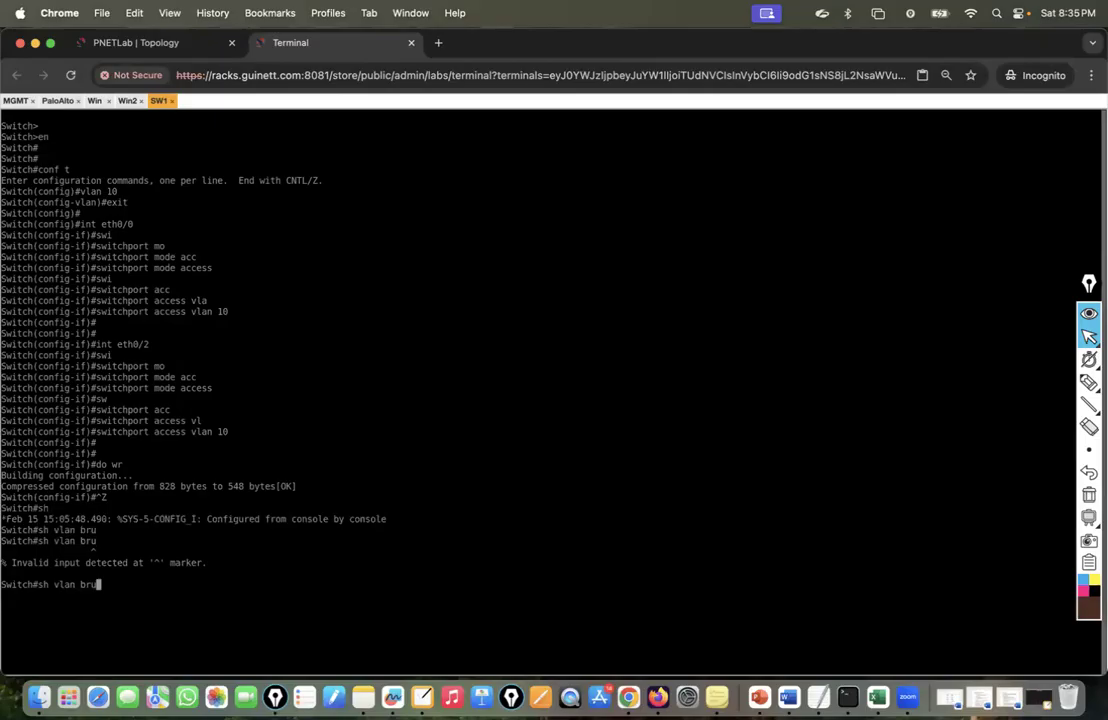
{"action": "type", "text": "ief"}
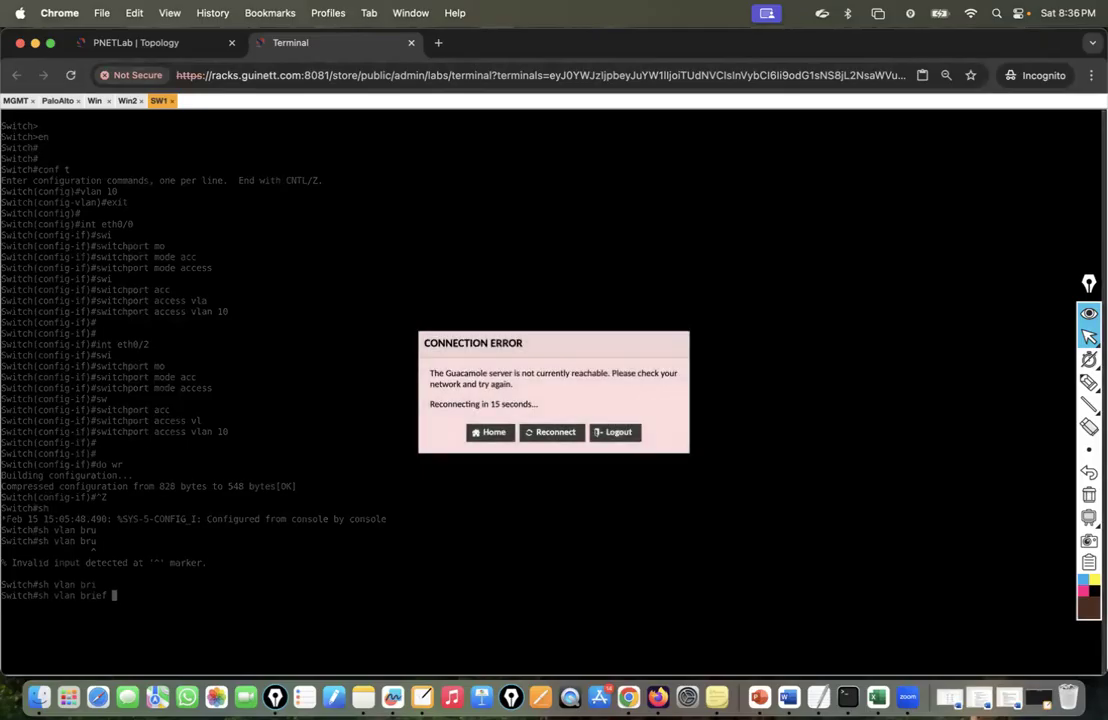
{"action": "left_click", "coordinate": [552, 433]}
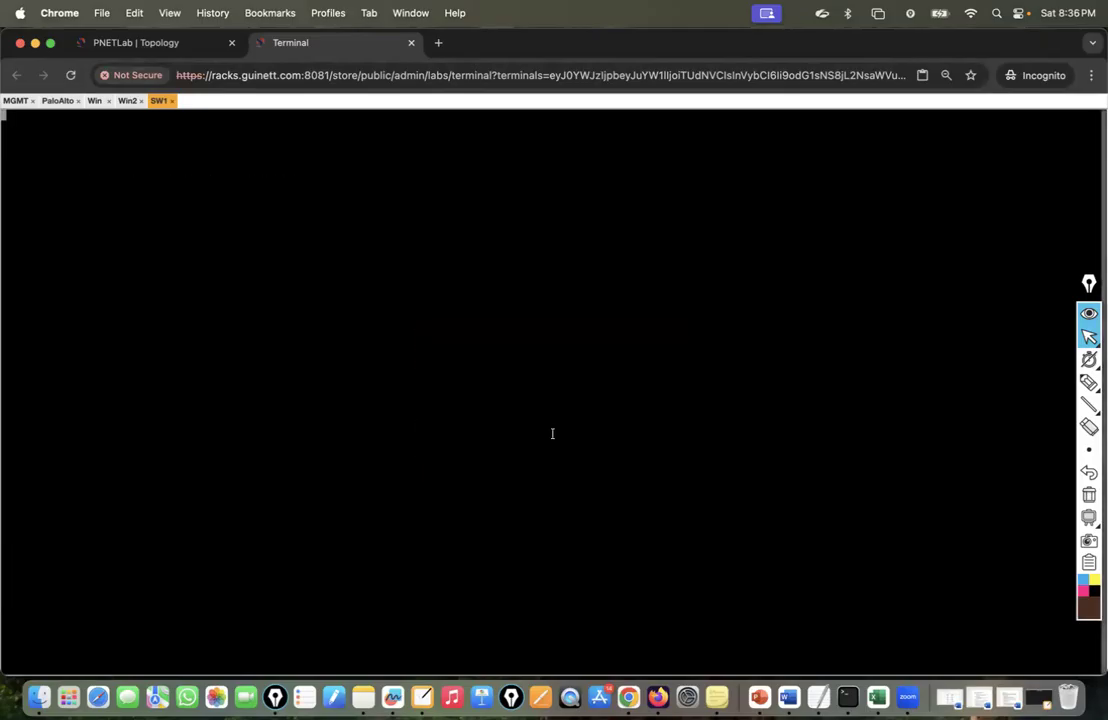
{"action": "key", "text": "Return"}
{"action": "key", "text": "Return"}
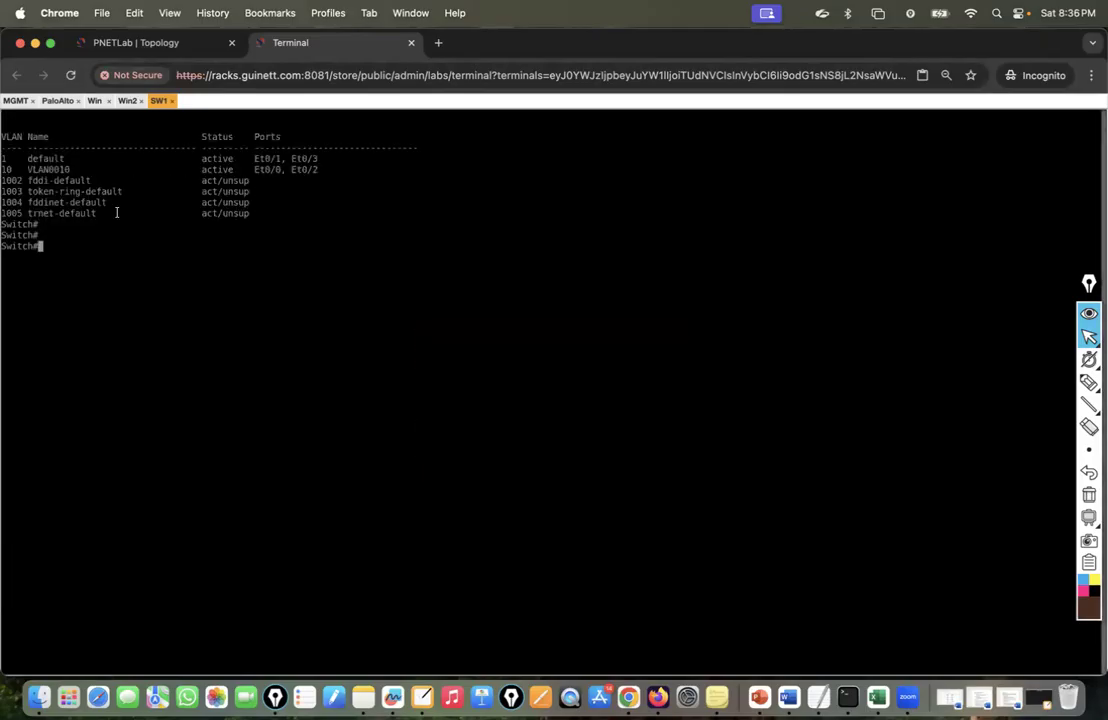
Check the ports in SW1's VLAN 10 row against the lab topology and switch to the Win2 console.
{"action": "left_click_drag", "start_coordinate": [191, 173], "coordinate": [7, 170]}
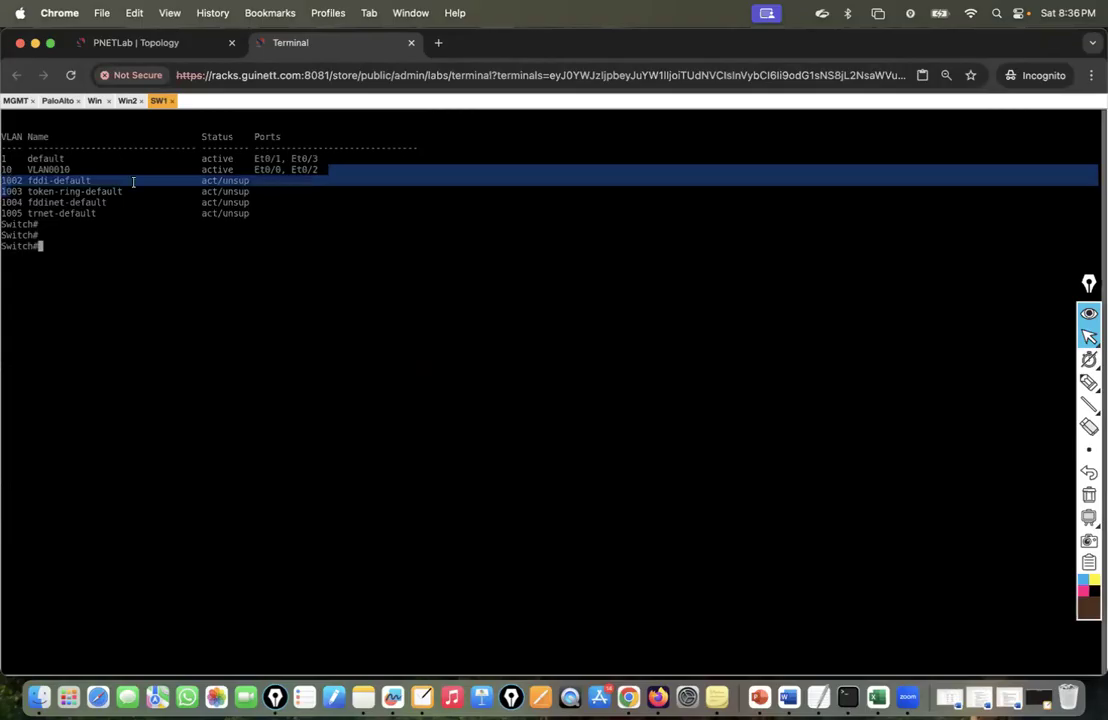
{"action": "left_click", "coordinate": [43, 172]}
{"action": "left_click", "coordinate": [136, 44]}
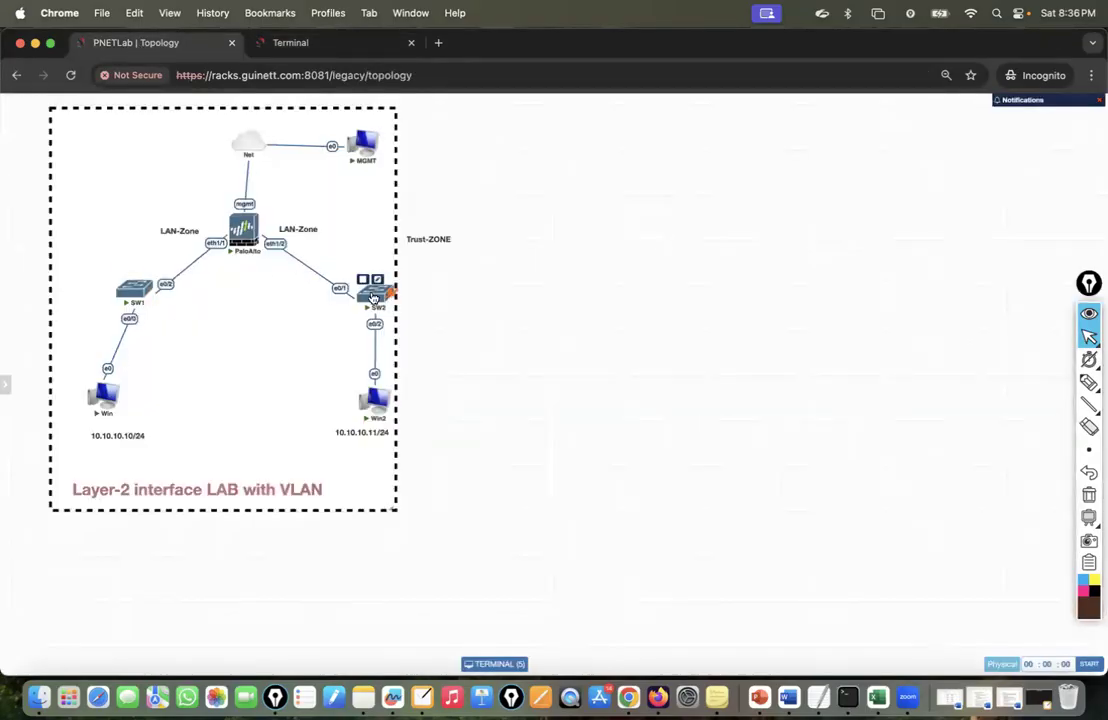
{"action": "left_click", "coordinate": [290, 42]}
{"action": "left_click", "coordinate": [127, 101]}
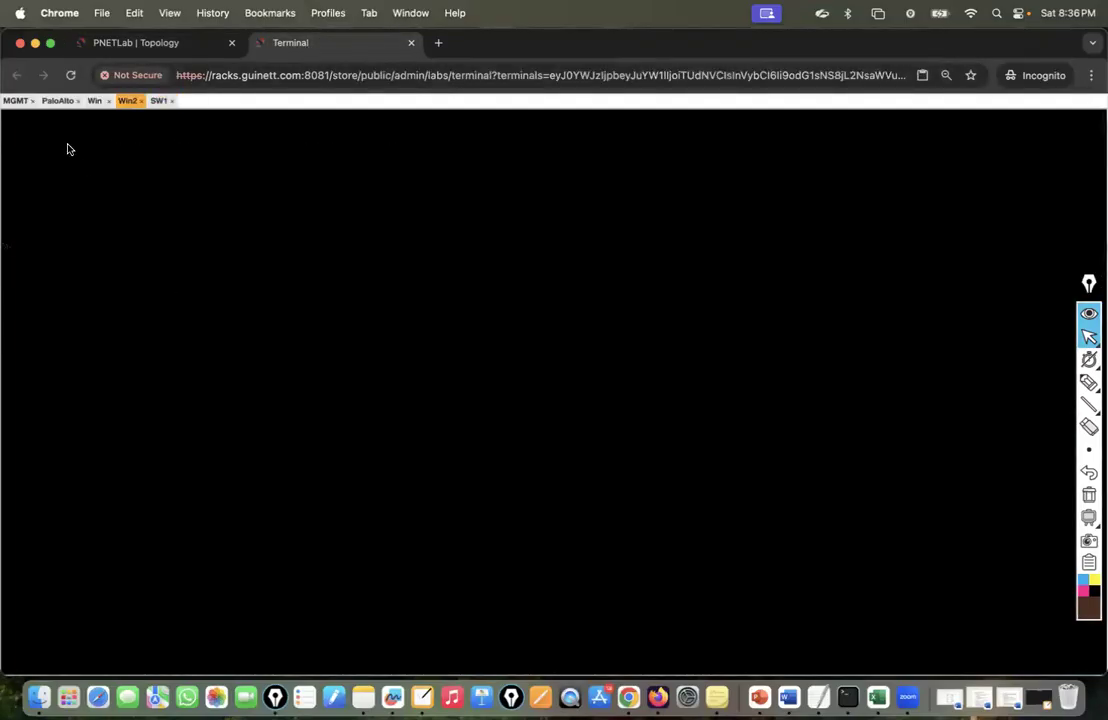
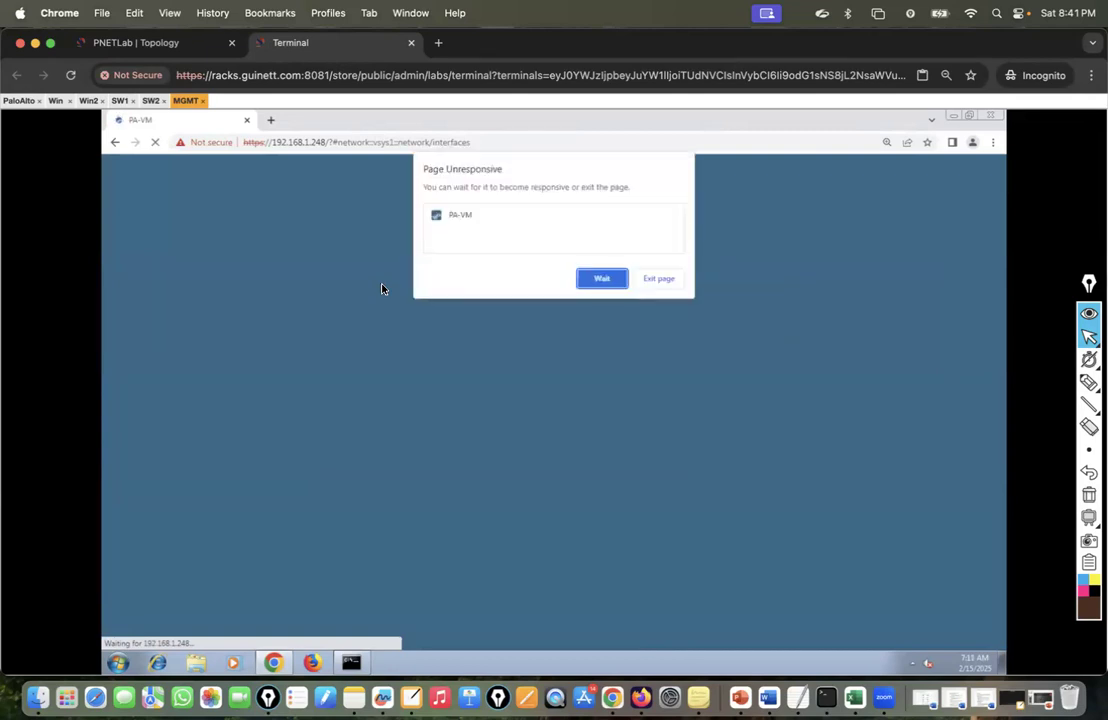
Keep waiting for the firewall's web page on MGMT, restore the PaloAlto console session, and dismiss the PAN-OS welcome message.
{"action": "left_click", "coordinate": [599, 279]}
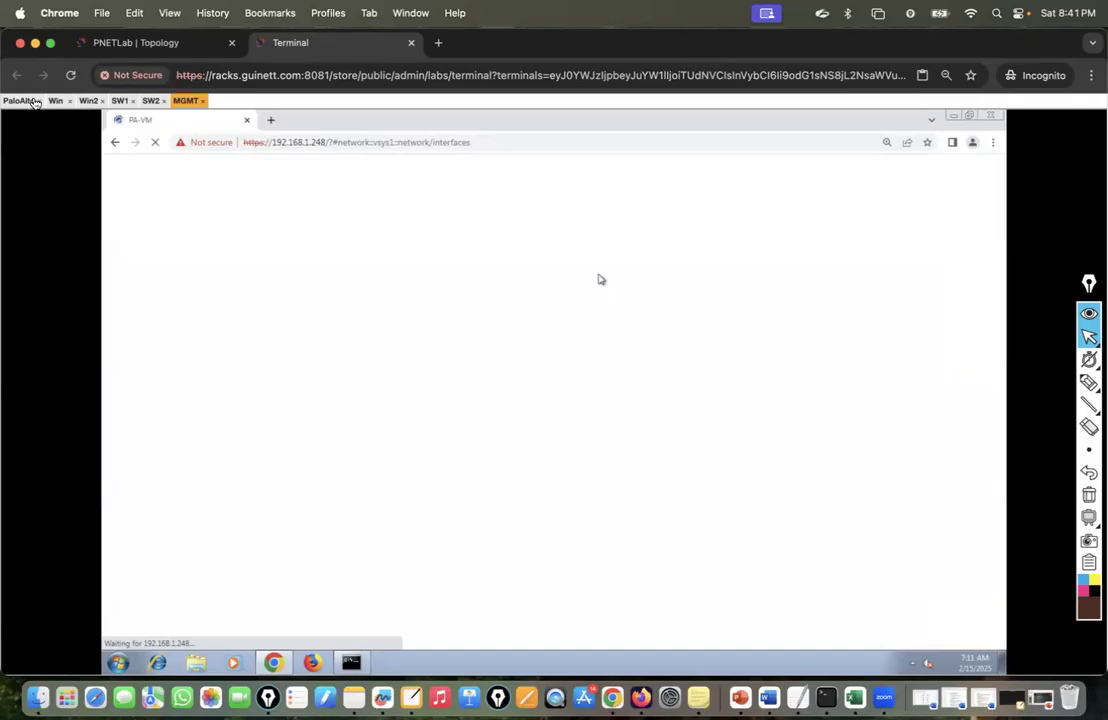
{"action": "left_click", "coordinate": [28, 101]}
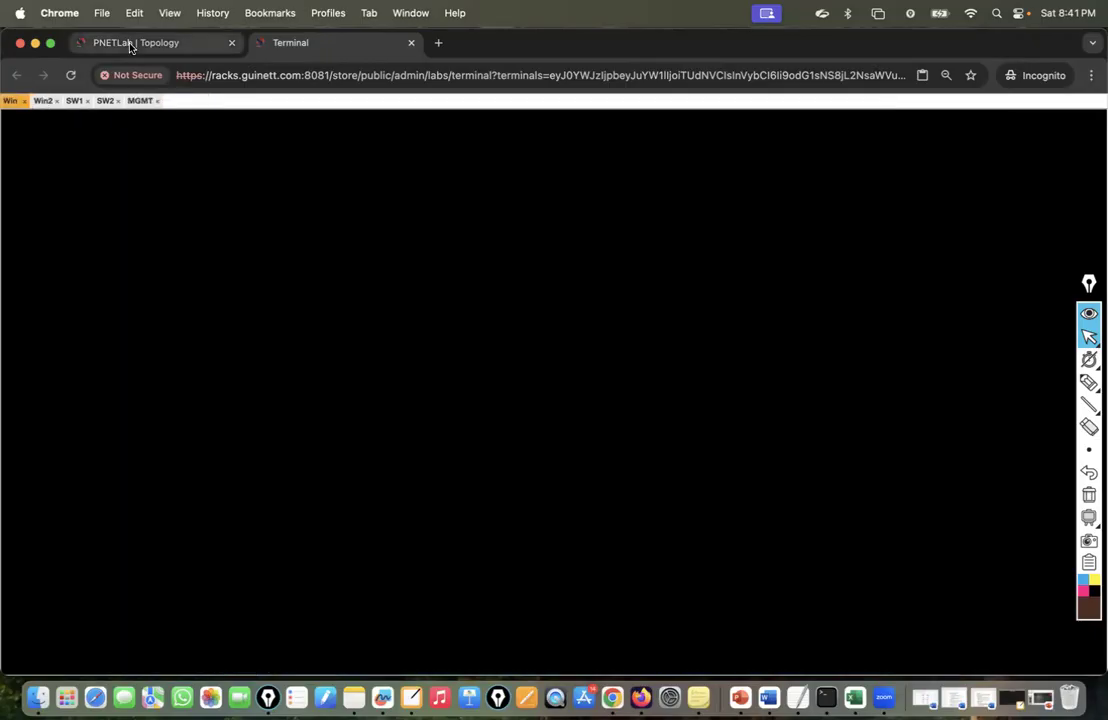
{"action": "left_click", "coordinate": [112, 40]}
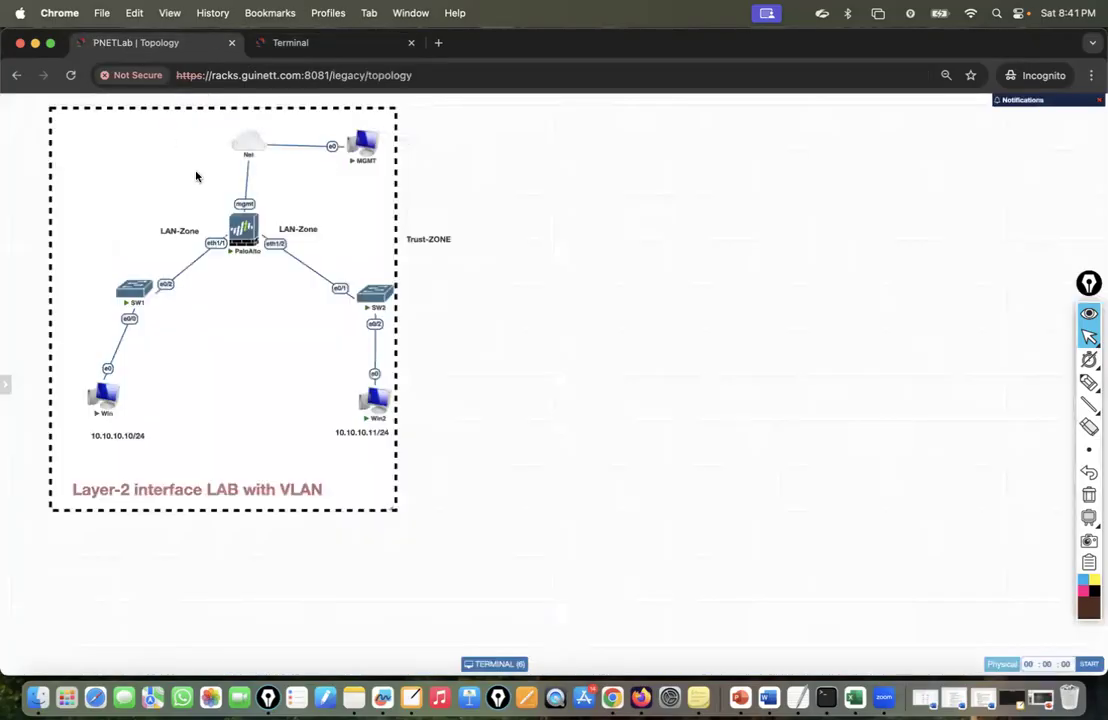
{"action": "left_click", "coordinate": [243, 228]}
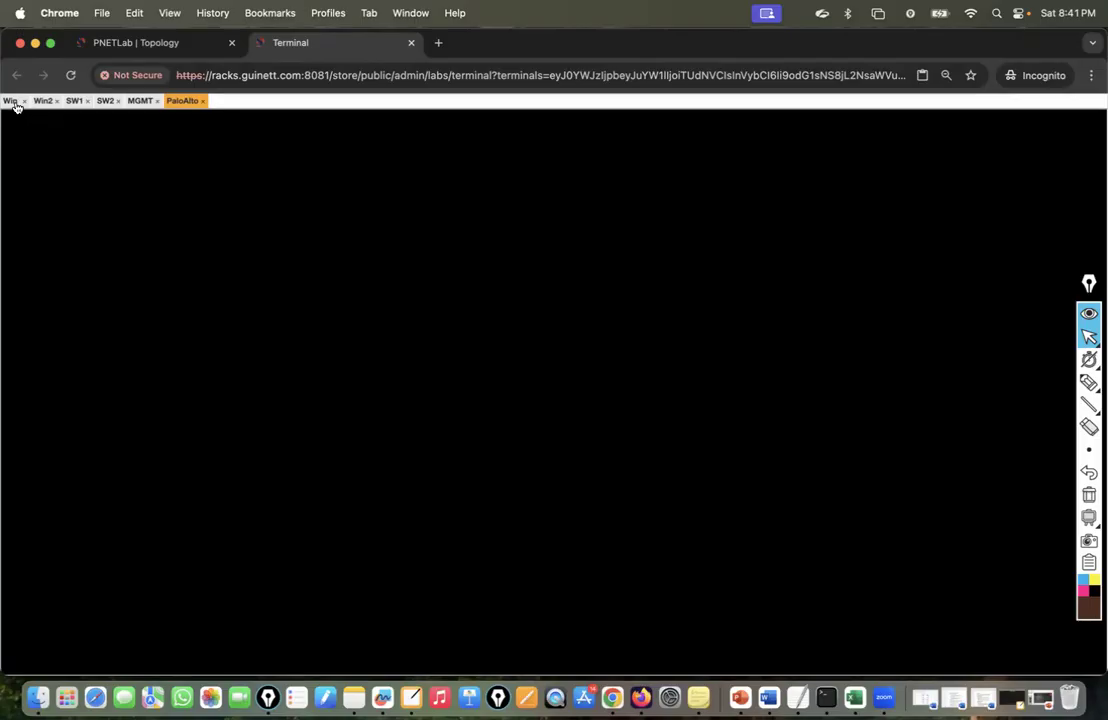
{"action": "left_click", "coordinate": [140, 101]}
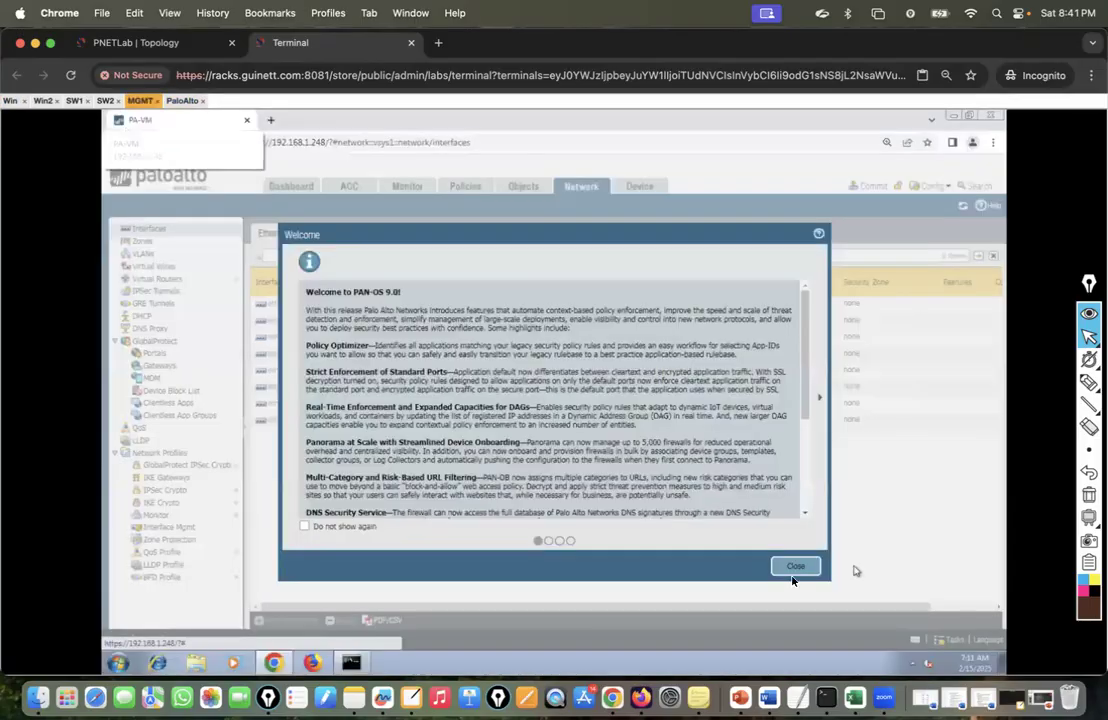
{"action": "left_click", "coordinate": [793, 574]}
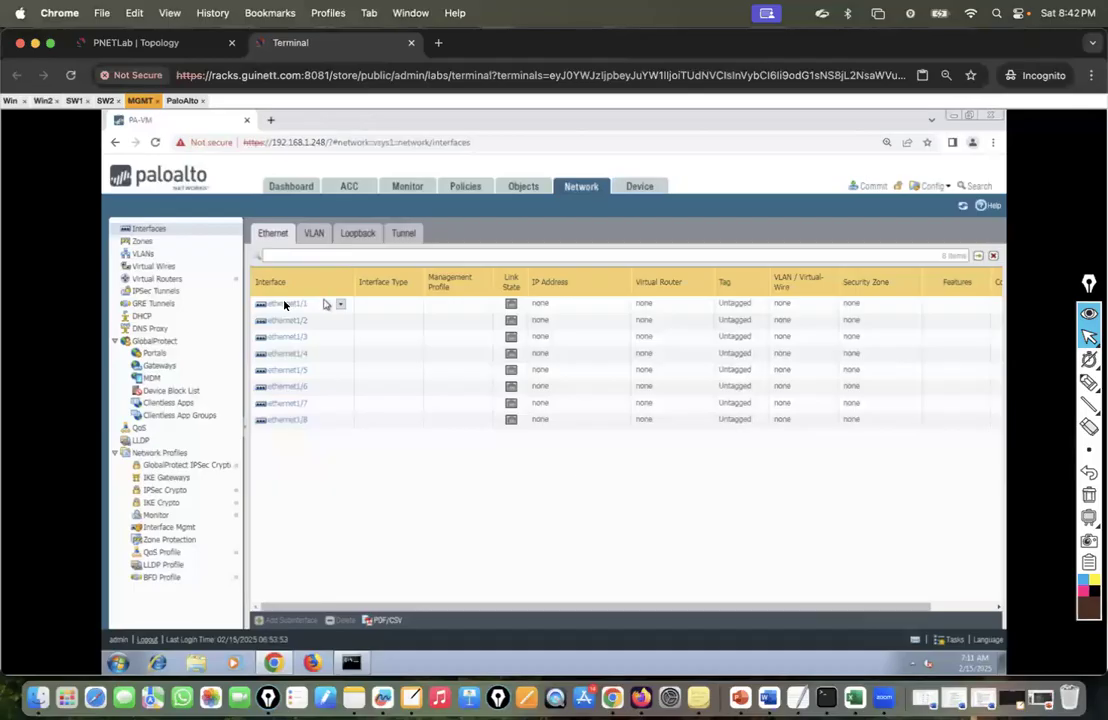
Open the firewall's ethernet1/1 interface and set its interface type to Layer2.
{"action": "left_click", "coordinate": [282, 310]}
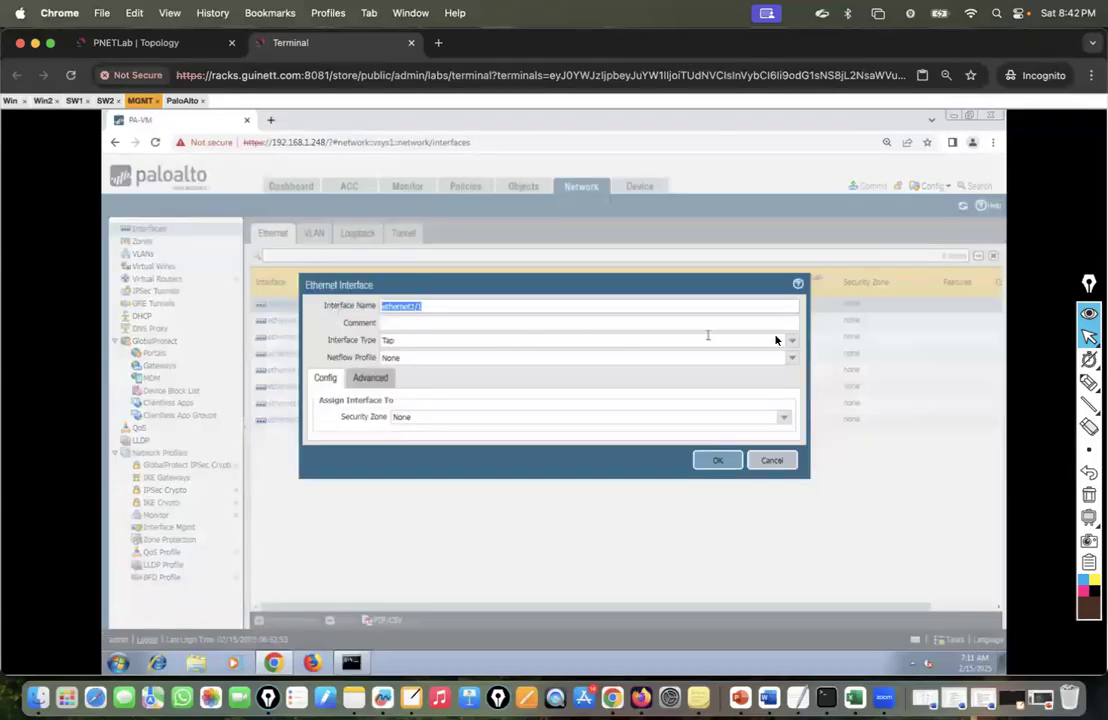
{"action": "left_click", "coordinate": [794, 344]}
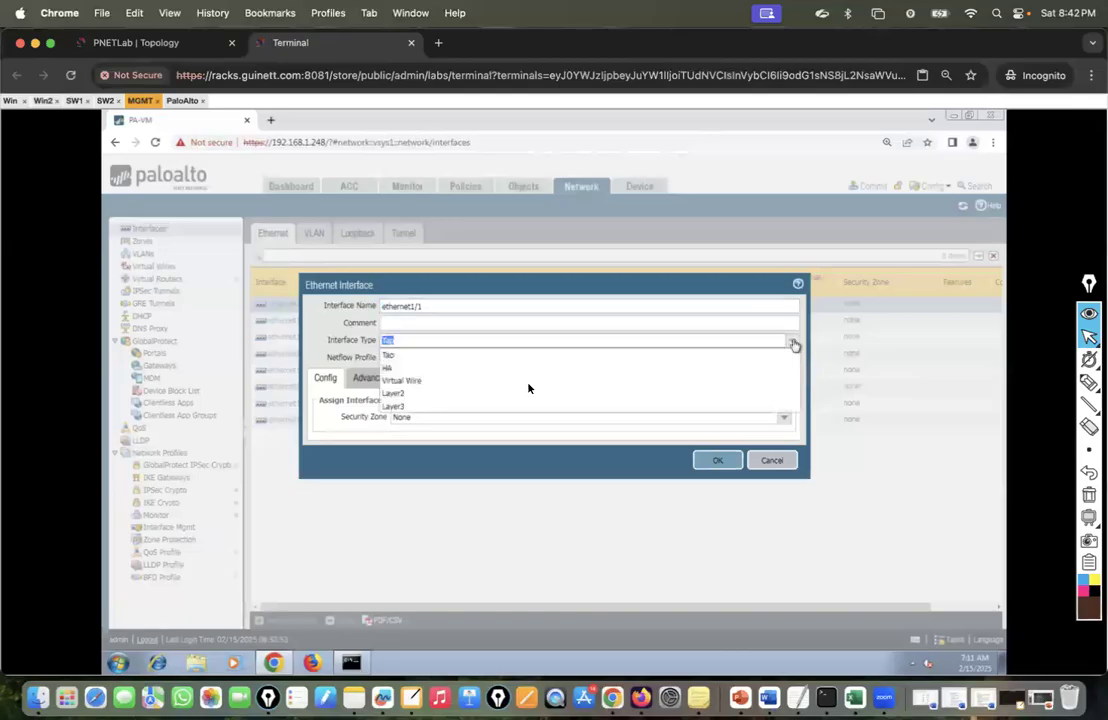
{"action": "left_click", "coordinate": [416, 394]}
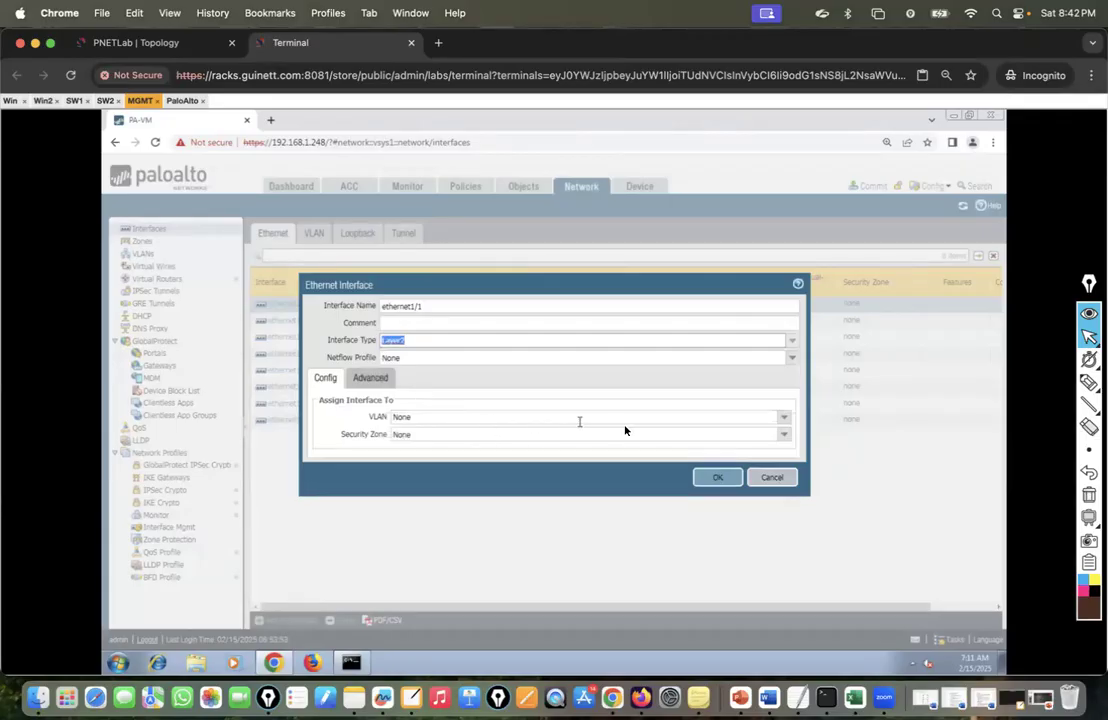
Create a new VLAN named 10 and assign ethernet1/1 to it, checking the topology for the layout.
{"action": "left_click", "coordinate": [784, 418]}
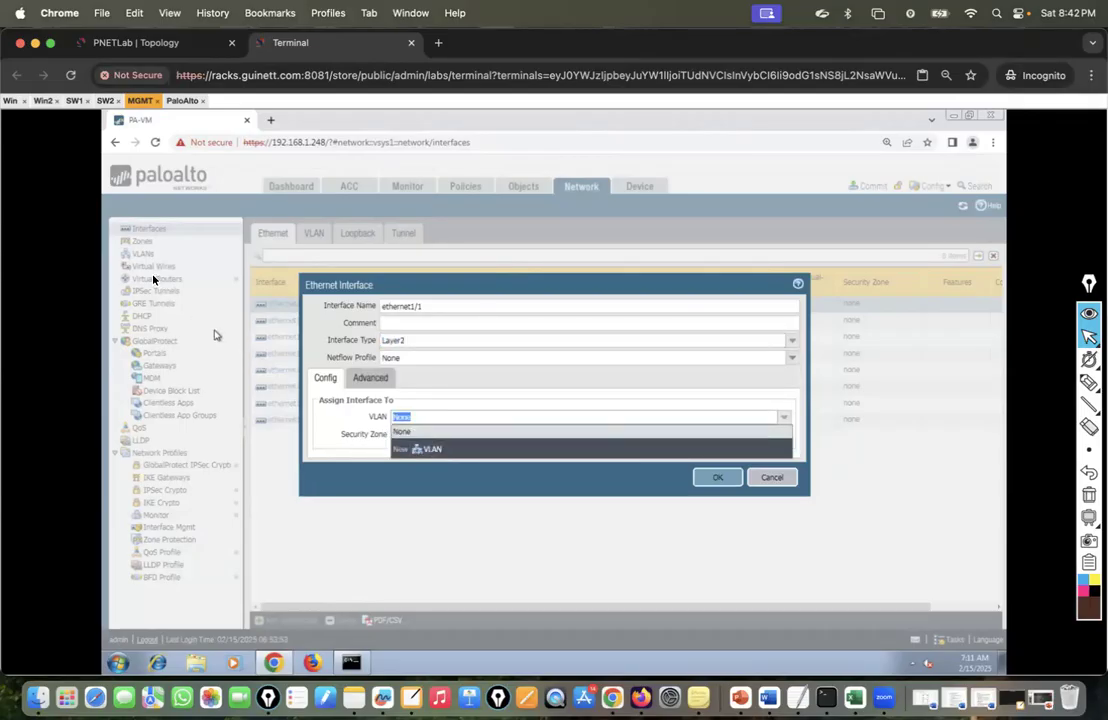
{"action": "left_click", "coordinate": [427, 449]}
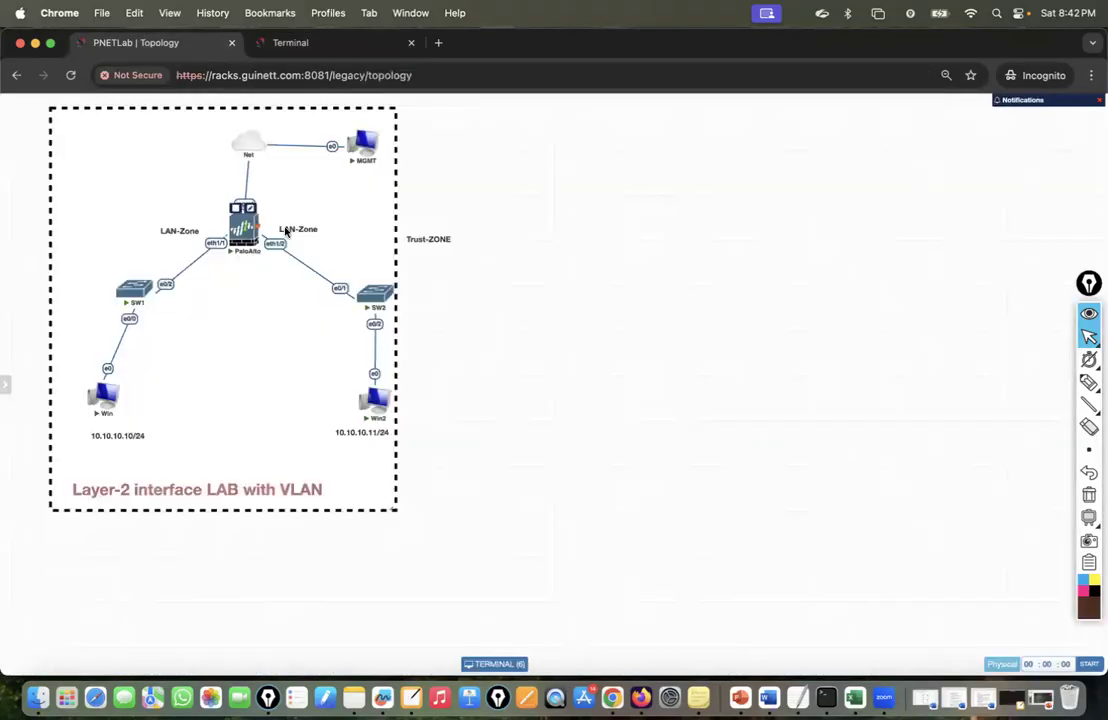
{"action": "left_click", "coordinate": [150, 42]}
{"action": "left_click", "coordinate": [295, 44]}
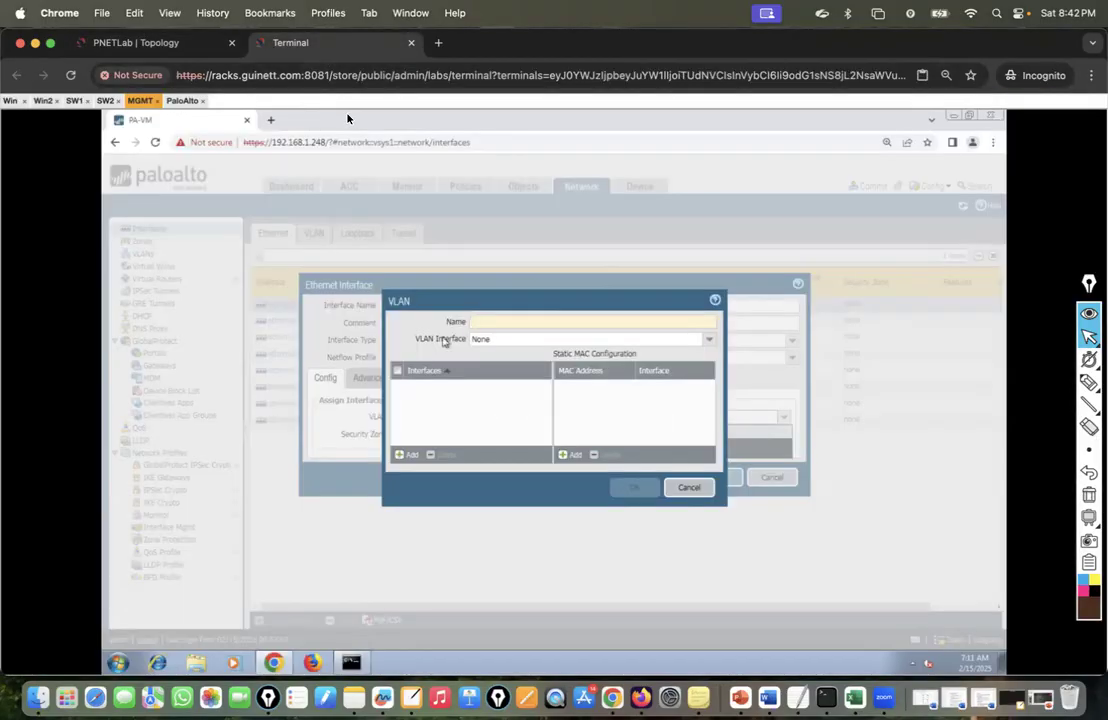
{"action": "type", "text": "10"}
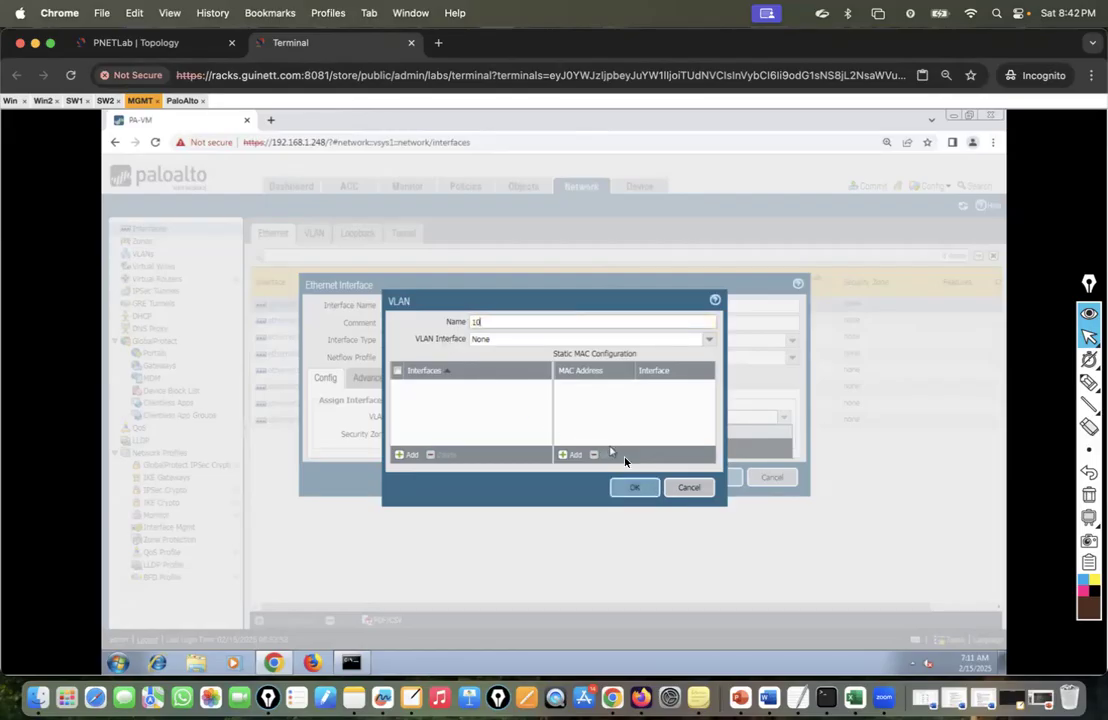
{"action": "left_click", "coordinate": [630, 492]}
{"action": "left_click", "coordinate": [627, 486]}
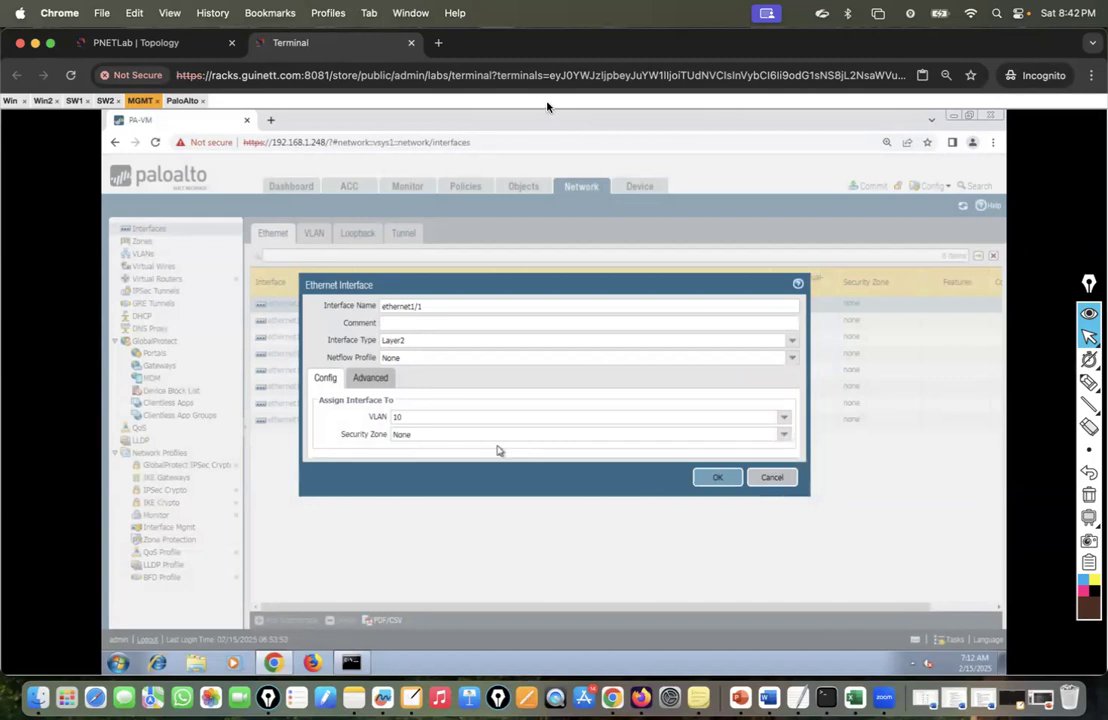
Annotate the screen with the interface types that need a zone and HA as not required, and erase all the ink.
{"action": "left_click", "coordinate": [1089, 384]}
{"action": "mouse_move", "coordinate": [628, 239]}
{"action": "left_mouse_down"}
{"action": "mouse_move", "coordinate": [638, 255]}
{"action": "mouse_move", "coordinate": [709, 226]}
{"action": "mouse_move", "coordinate": [722, 232]}
{"action": "left_mouse_up"}
{"action": "mouse_move", "coordinate": [632, 264]}
{"action": "left_mouse_down"}
{"action": "mouse_move", "coordinate": [664, 274]}
{"action": "mouse_move", "coordinate": [708, 262]}
{"action": "left_mouse_up"}
{"action": "mouse_move", "coordinate": [658, 298]}
{"action": "left_mouse_down"}
{"action": "mouse_move", "coordinate": [662, 314]}
{"action": "mouse_move", "coordinate": [683, 313]}
{"action": "mouse_move", "coordinate": [660, 348]}
{"action": "mouse_move", "coordinate": [676, 348]}
{"action": "mouse_move", "coordinate": [664, 388]}
{"action": "left_mouse_up"}
{"action": "left_click_drag", "start_coordinate": [675, 378], "coordinate": [700, 386]}
{"action": "left_click_drag", "start_coordinate": [612, 218], "coordinate": [632, 428]}
{"action": "left_click_drag", "start_coordinate": [741, 170], "coordinate": [792, 342]}
{"action": "mouse_move", "coordinate": [663, 405]}
{"action": "left_mouse_down"}
{"action": "mouse_move", "coordinate": [704, 428]}
{"action": "mouse_move", "coordinate": [692, 446]}
{"action": "mouse_move", "coordinate": [745, 440]}
{"action": "left_mouse_up"}
{"action": "left_click_drag", "start_coordinate": [770, 318], "coordinate": [760, 447]}
{"action": "left_click_drag", "start_coordinate": [630, 424], "coordinate": [678, 485]}
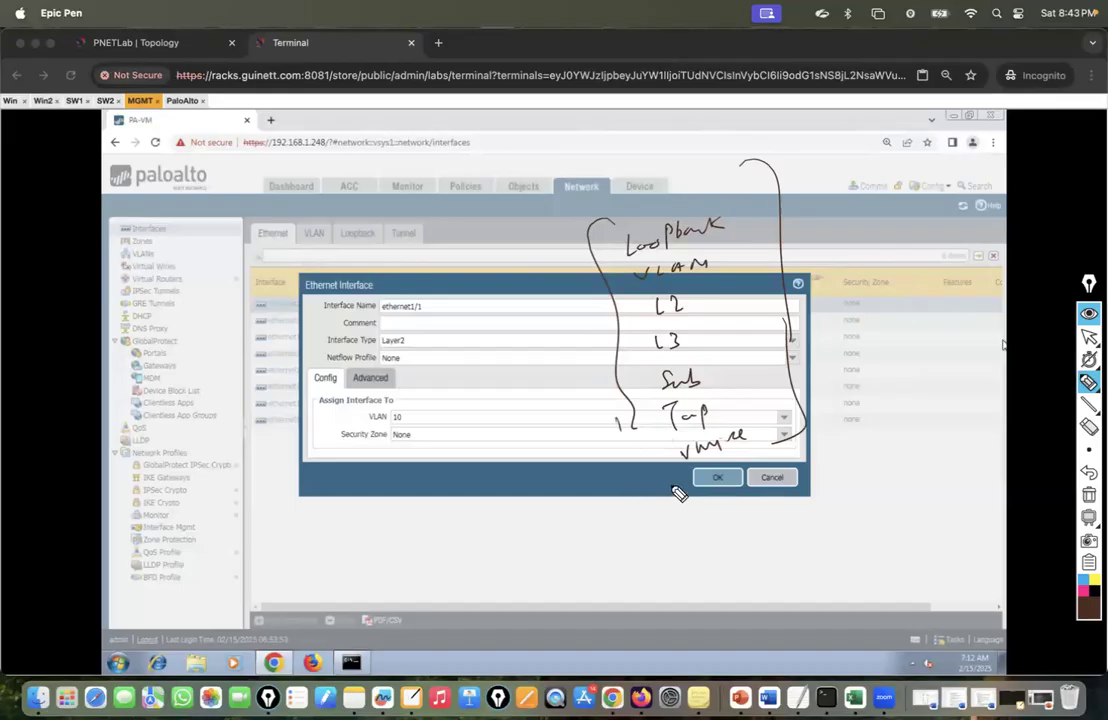
{"action": "mouse_move", "coordinate": [788, 330]}
{"action": "left_mouse_down"}
{"action": "mouse_move", "coordinate": [790, 348]}
{"action": "mouse_move", "coordinate": [812, 338]}
{"action": "mouse_move", "coordinate": [781, 345]}
{"action": "left_mouse_up"}
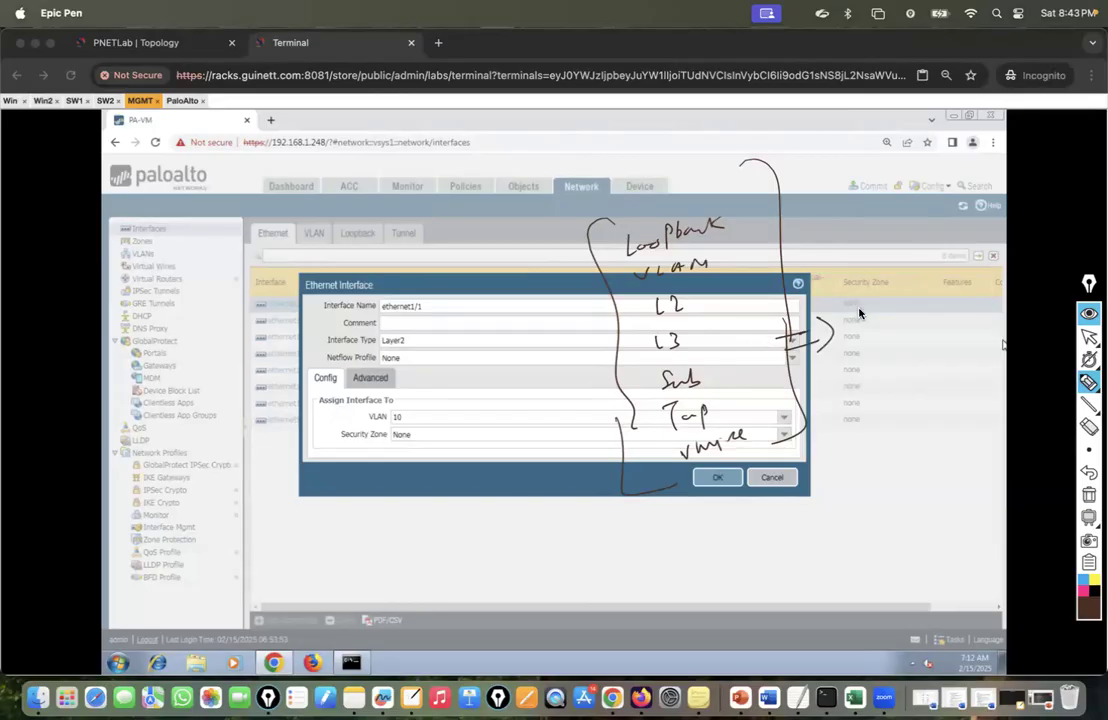
{"action": "mouse_move", "coordinate": [852, 313]}
{"action": "left_mouse_down"}
{"action": "mouse_move", "coordinate": [872, 322]}
{"action": "mouse_move", "coordinate": [903, 311]}
{"action": "left_mouse_up"}
{"action": "mouse_move", "coordinate": [746, 532]}
{"action": "left_mouse_down"}
{"action": "mouse_move", "coordinate": [779, 553]}
{"action": "mouse_move", "coordinate": [806, 553]}
{"action": "mouse_move", "coordinate": [745, 556]}
{"action": "mouse_move", "coordinate": [748, 588]}
{"action": "left_mouse_up"}
{"action": "mouse_move", "coordinate": [840, 530]}
{"action": "left_mouse_down"}
{"action": "mouse_move", "coordinate": [953, 467]}
{"action": "mouse_move", "coordinate": [1012, 453]}
{"action": "mouse_move", "coordinate": [1011, 443]}
{"action": "left_mouse_up"}
{"action": "left_click_drag", "start_coordinate": [884, 530], "coordinate": [979, 481]}
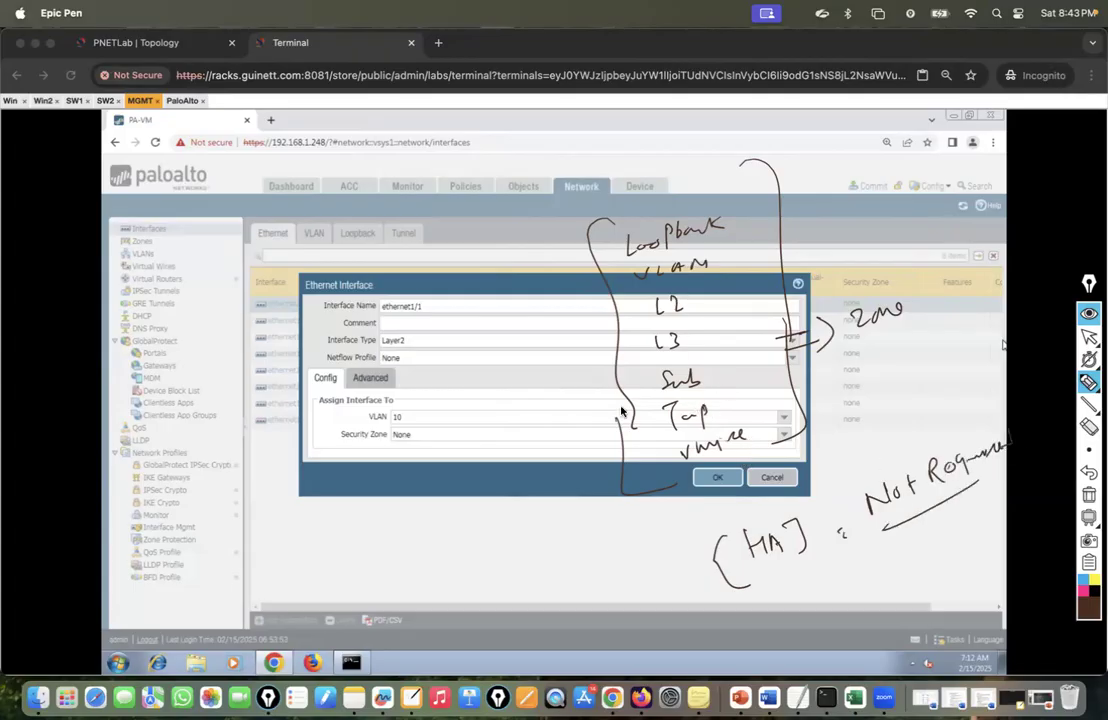
{"action": "mouse_move", "coordinate": [413, 430]}
{"action": "left_mouse_down"}
{"action": "mouse_move", "coordinate": [395, 452]}
{"action": "mouse_move", "coordinate": [438, 436]}
{"action": "mouse_move", "coordinate": [425, 425]}
{"action": "left_mouse_up"}
{"action": "left_click", "coordinate": [1089, 494]}
{"action": "left_click", "coordinate": [1089, 337]}
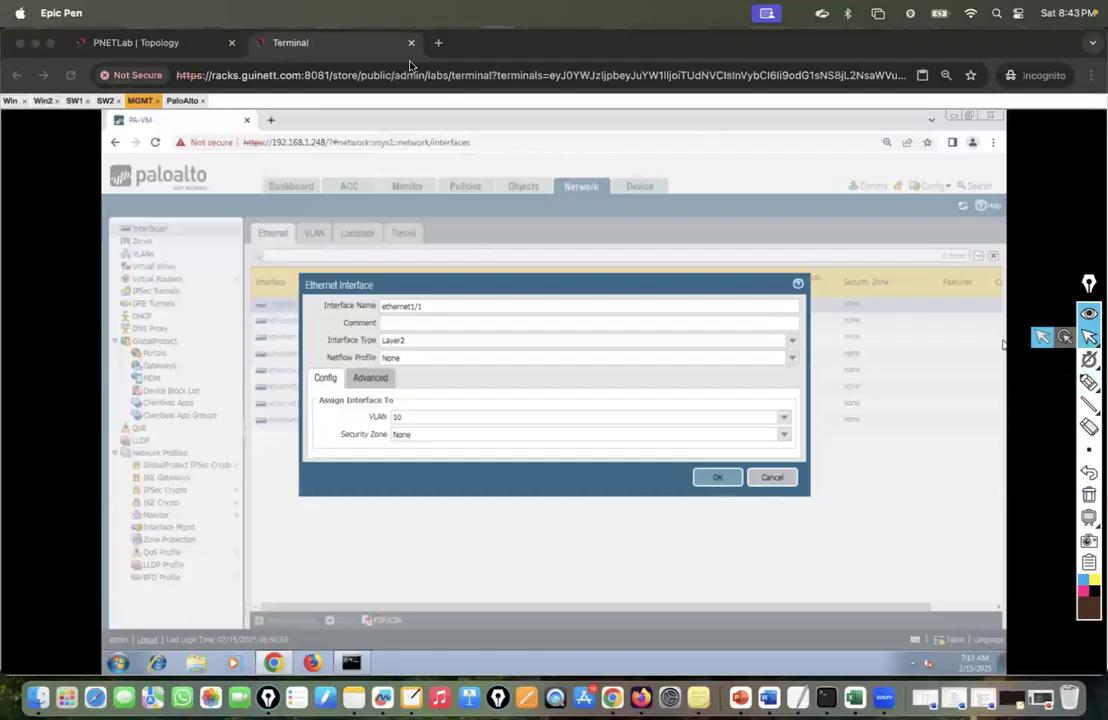
Check the zone label in the topology and create a security zone named LAN-Zone for ethernet1/1.
{"action": "left_click", "coordinate": [205, 45]}
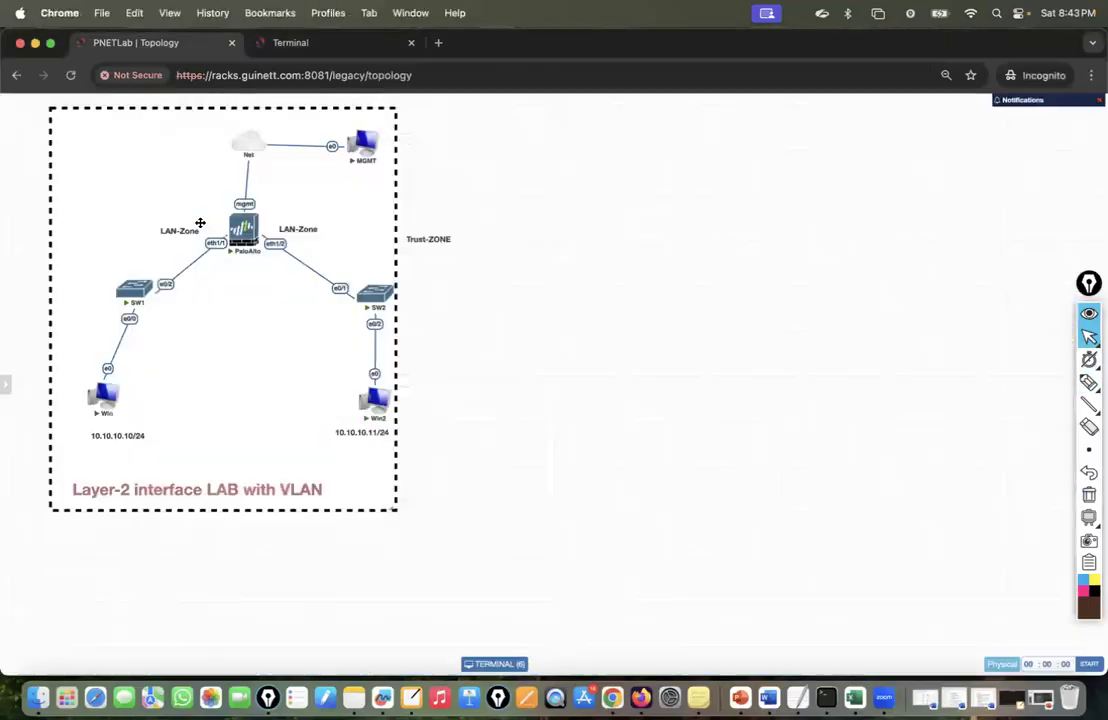
{"action": "left_click", "coordinate": [348, 50]}
{"action": "left_click", "coordinate": [430, 436]}
{"action": "left_click", "coordinate": [784, 434]}
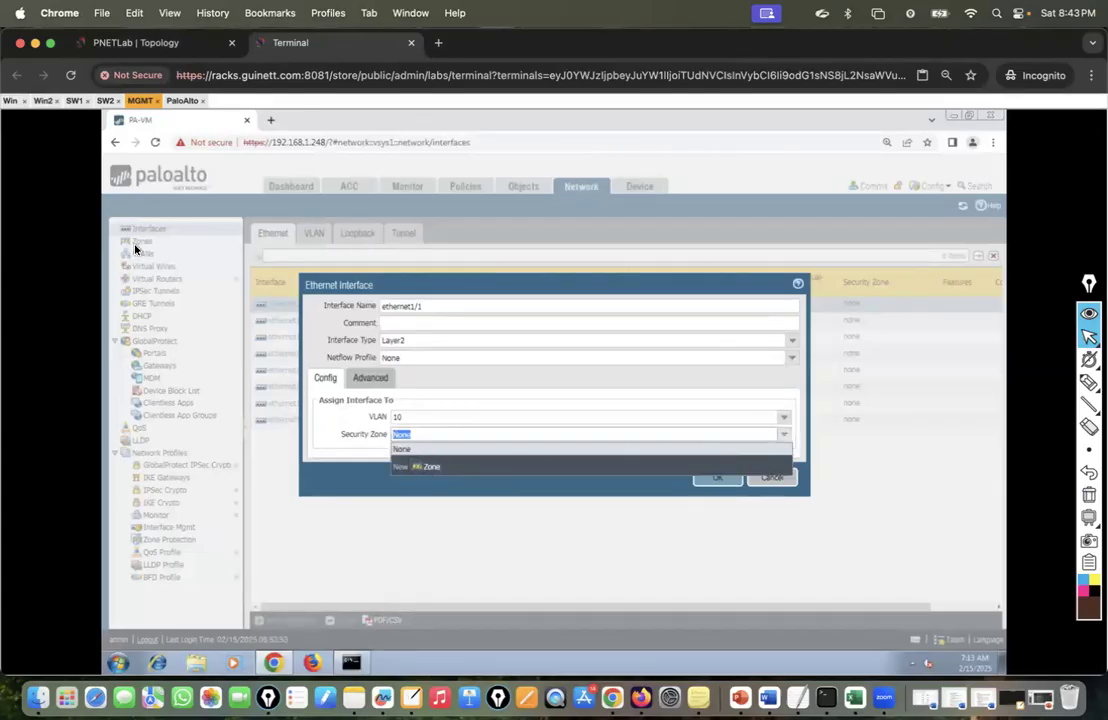
{"action": "left_click", "coordinate": [431, 470]}
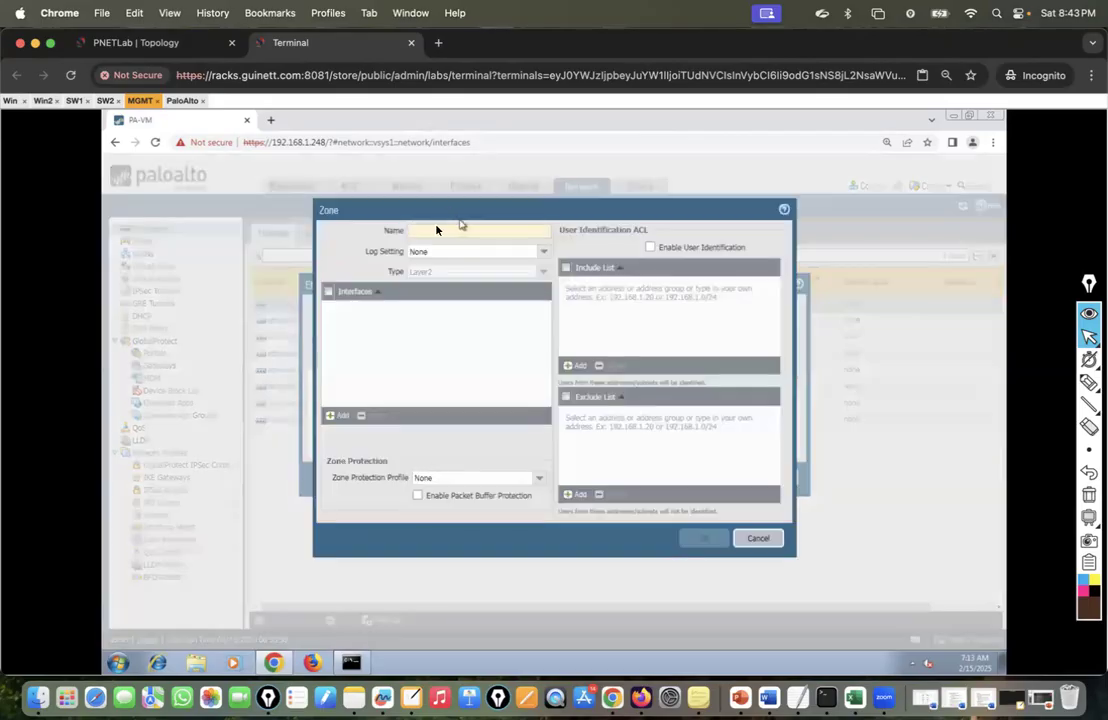
{"action": "left_click", "coordinate": [436, 230]}
{"action": "type", "text": "La"}
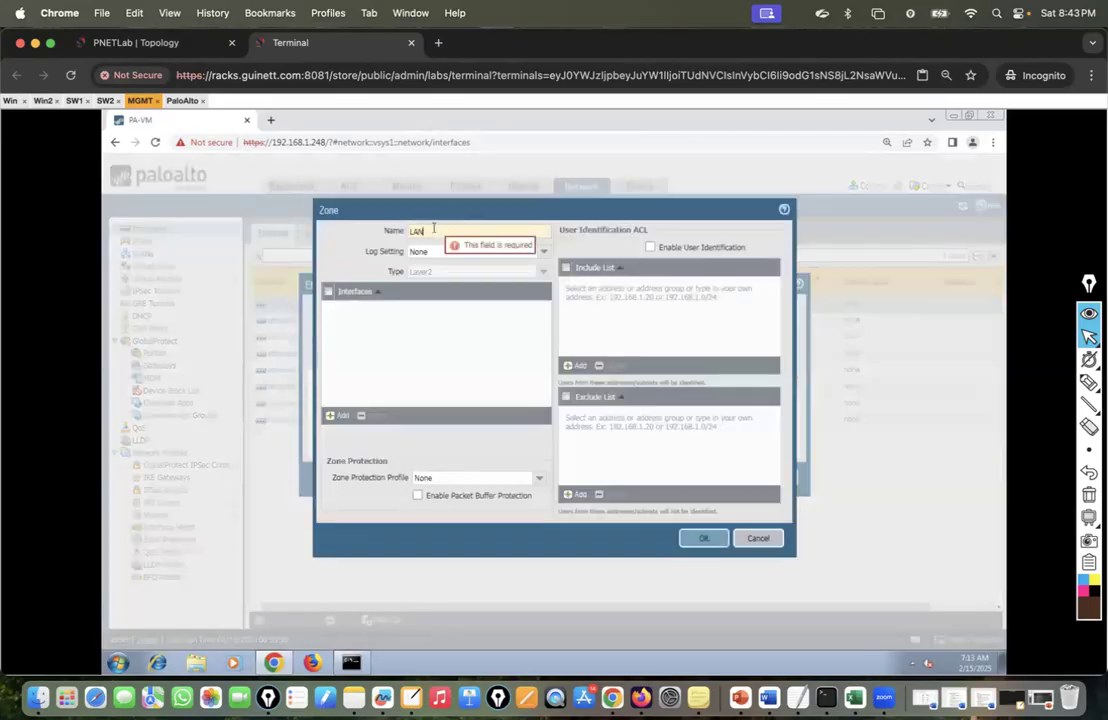
{"action": "type", "text": "N-Zone"}
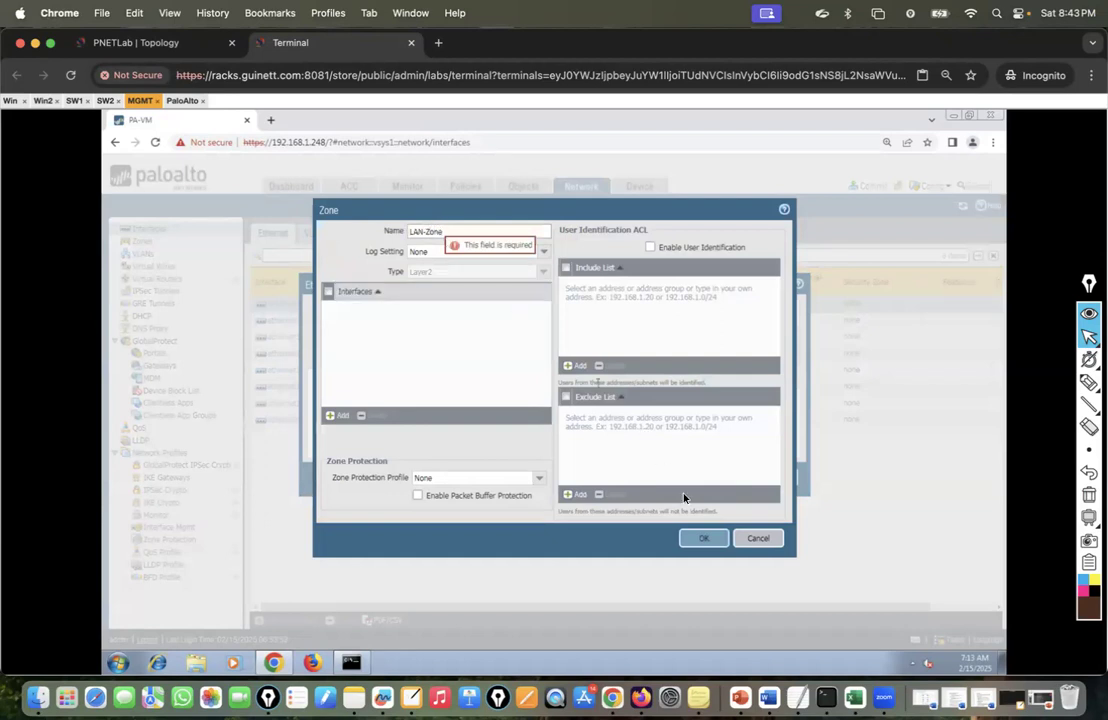
{"action": "left_click", "coordinate": [703, 538]}
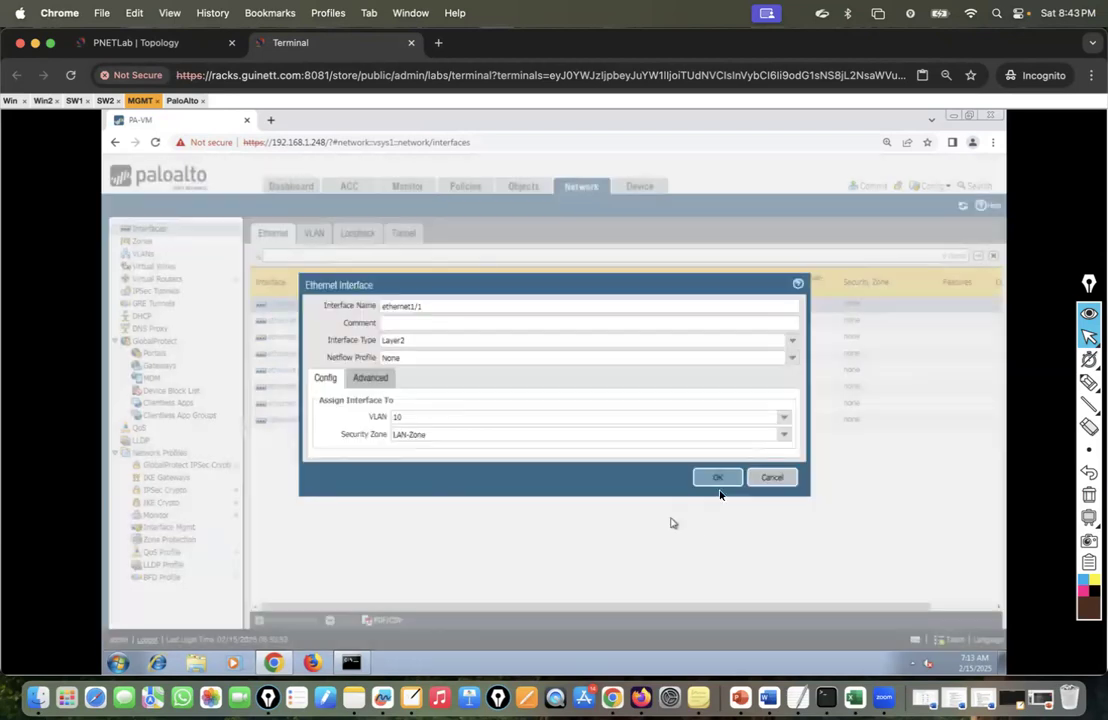
Review ethernet1/1's advanced link settings and accept the interface configuration.
{"action": "left_click", "coordinate": [378, 381]}
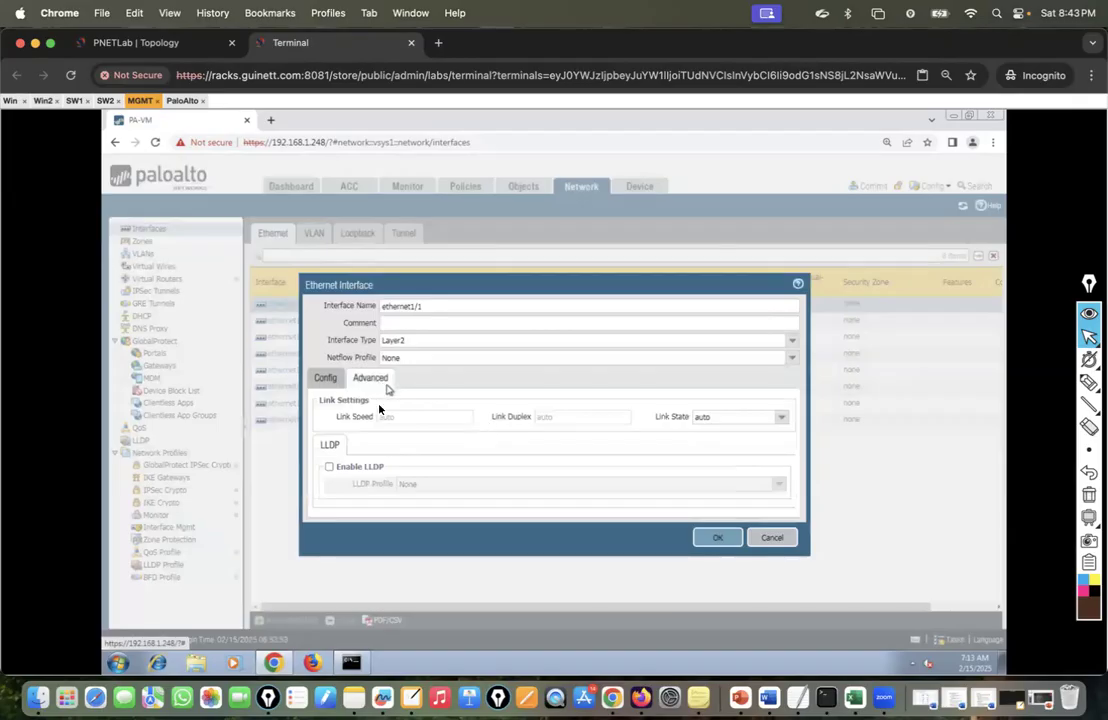
{"action": "left_click", "coordinate": [325, 381]}
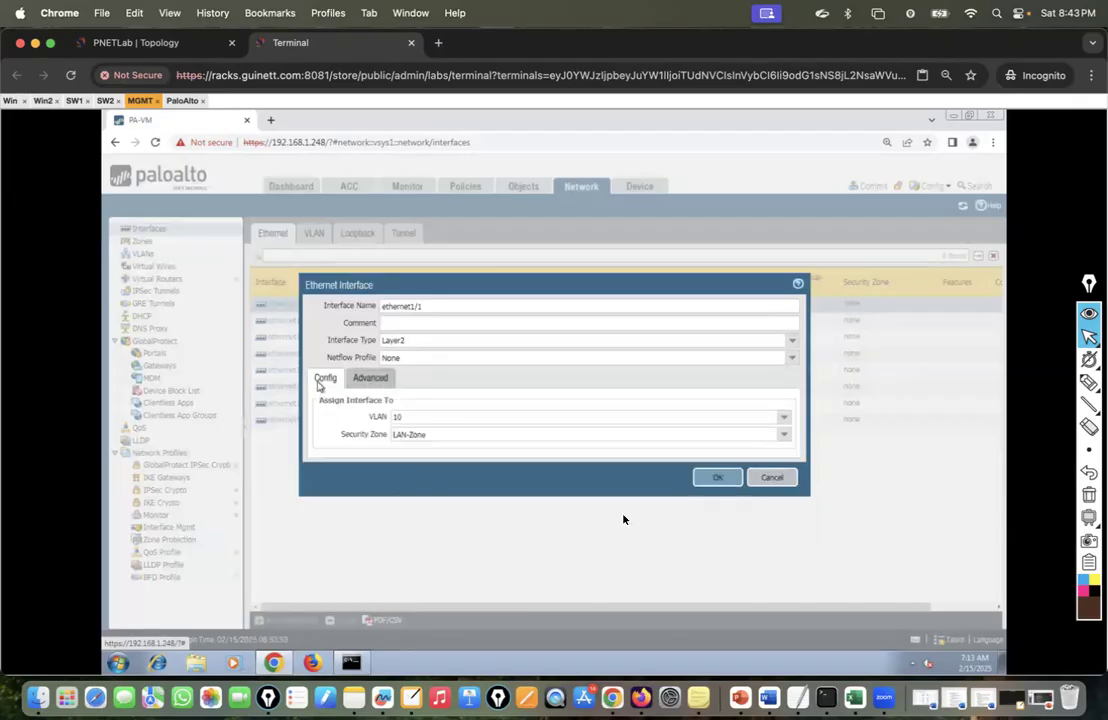
{"action": "left_click", "coordinate": [716, 479]}
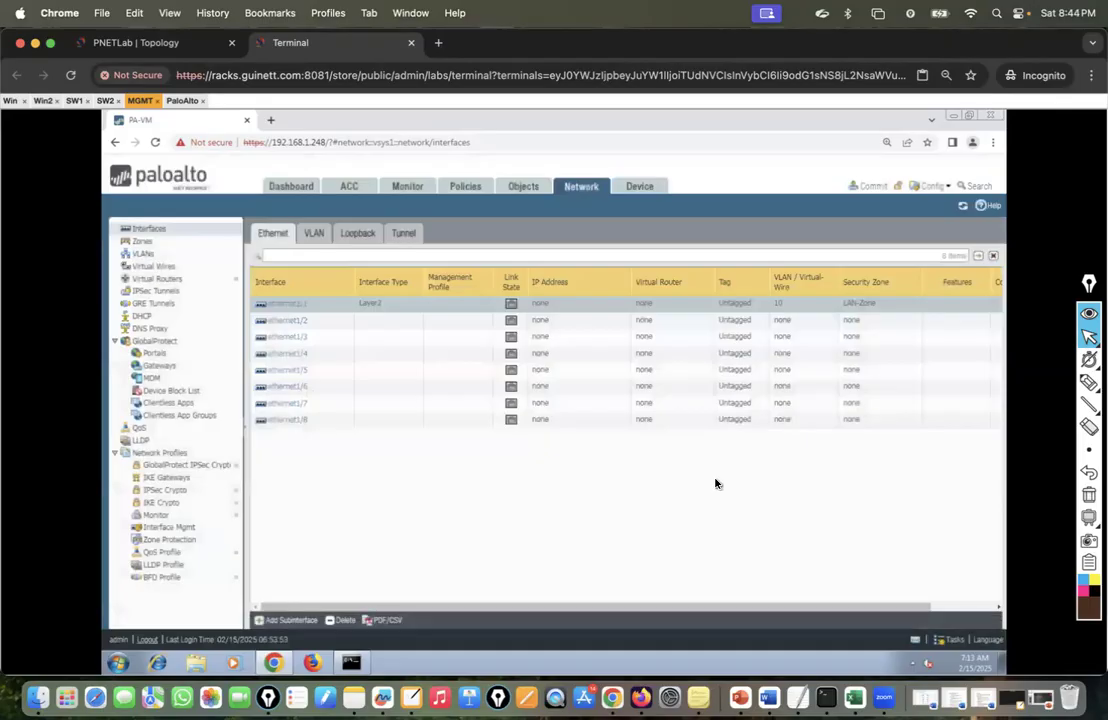
Open ethernet1/2, check its link in the topology, and set its interface type to Layer2.
{"action": "left_click", "coordinate": [283, 321]}
{"action": "left_click", "coordinate": [138, 44]}
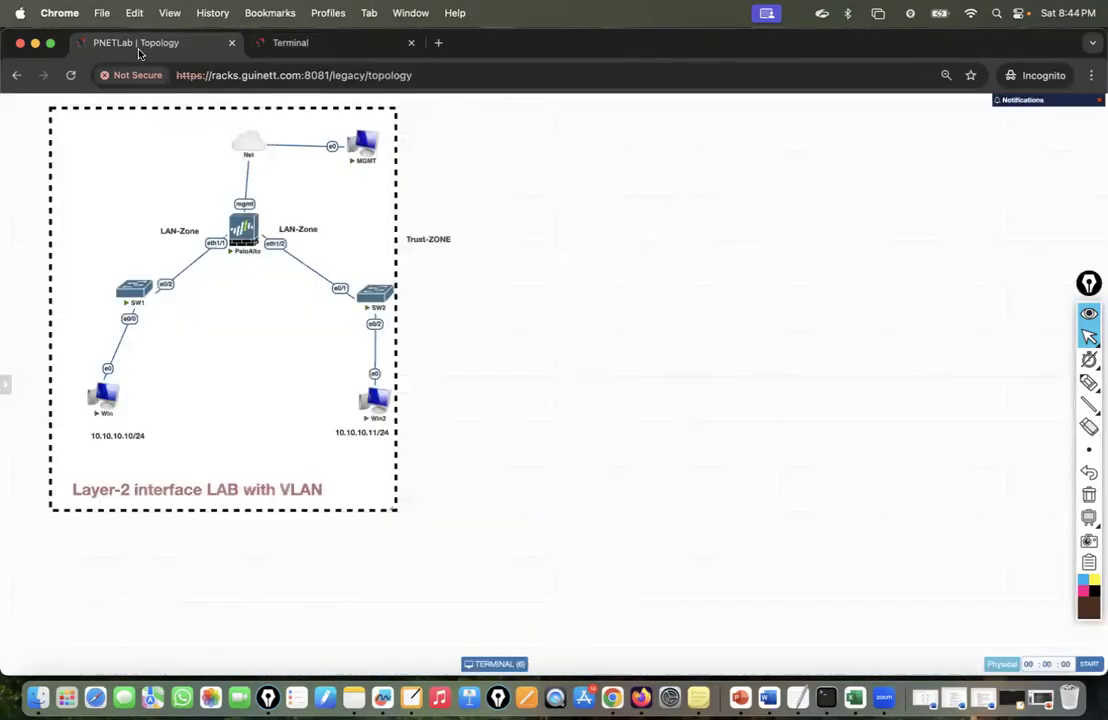
{"action": "left_click", "coordinate": [346, 44]}
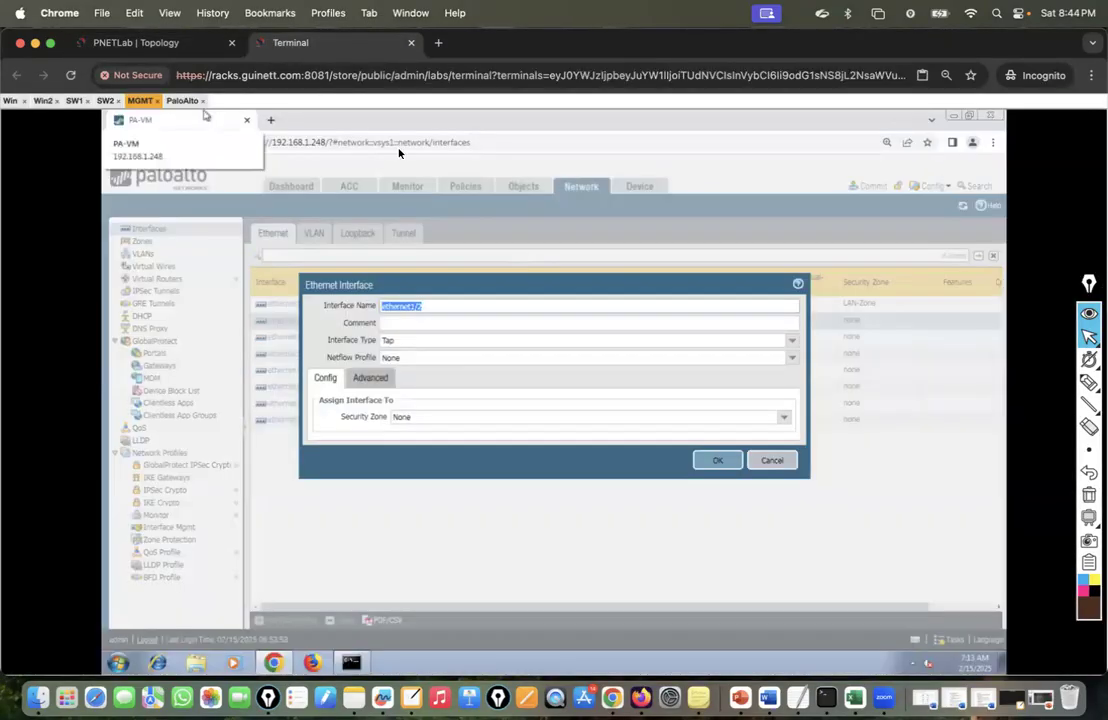
{"action": "left_click", "coordinate": [792, 344]}
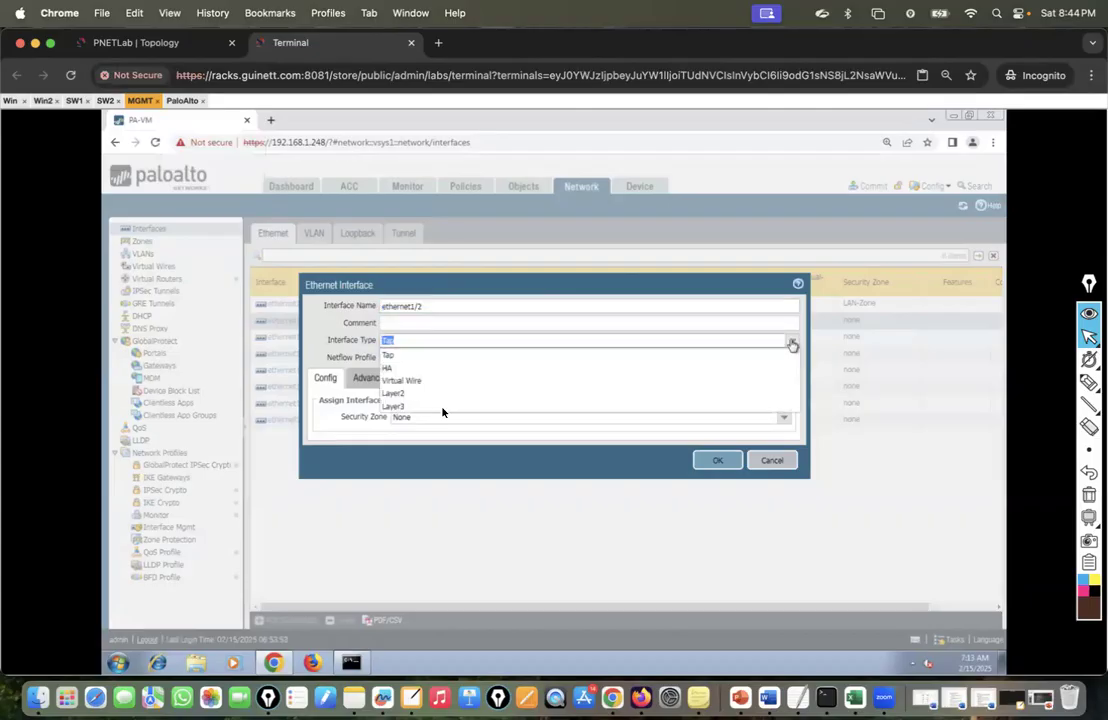
{"action": "left_click", "coordinate": [401, 394]}
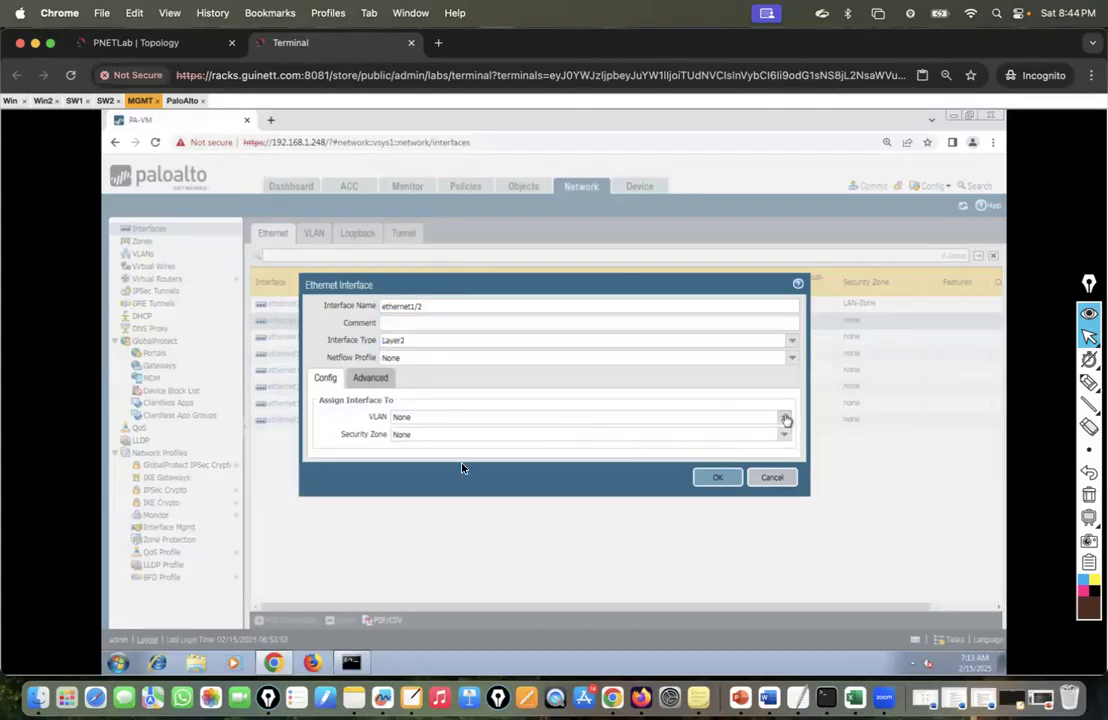
Assign ethernet1/2 to VLAN 10 and security zone LAN-Zone, and accept the interface configuration.
{"action": "left_click", "coordinate": [784, 417]}
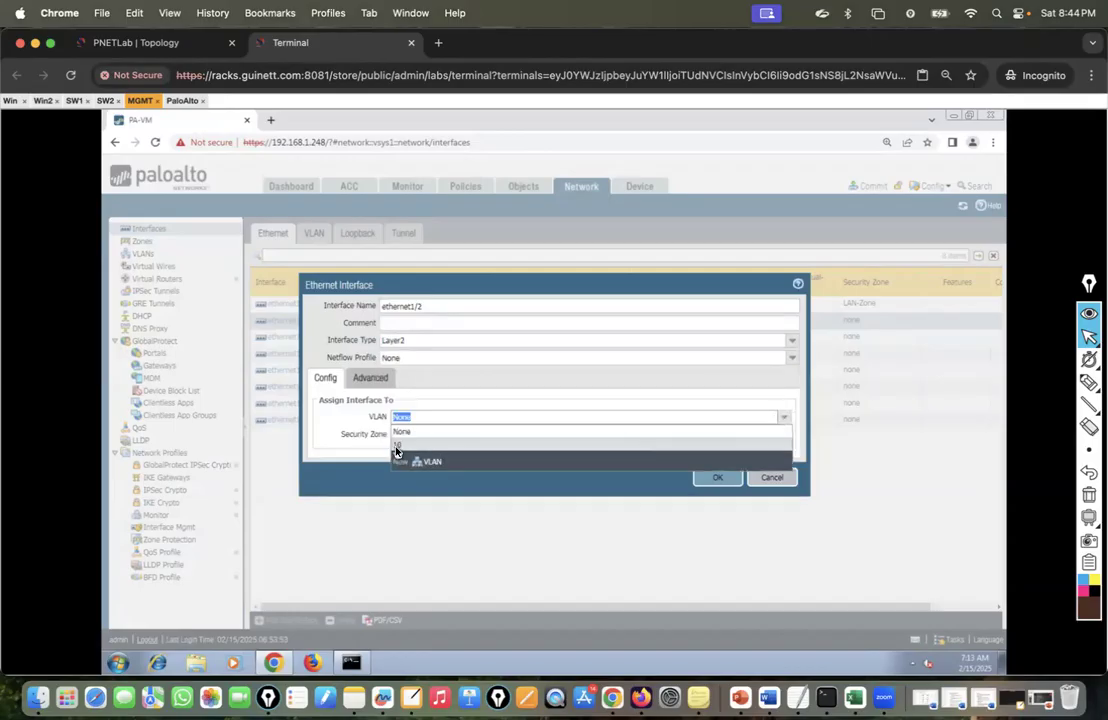
{"action": "left_click", "coordinate": [396, 451]}
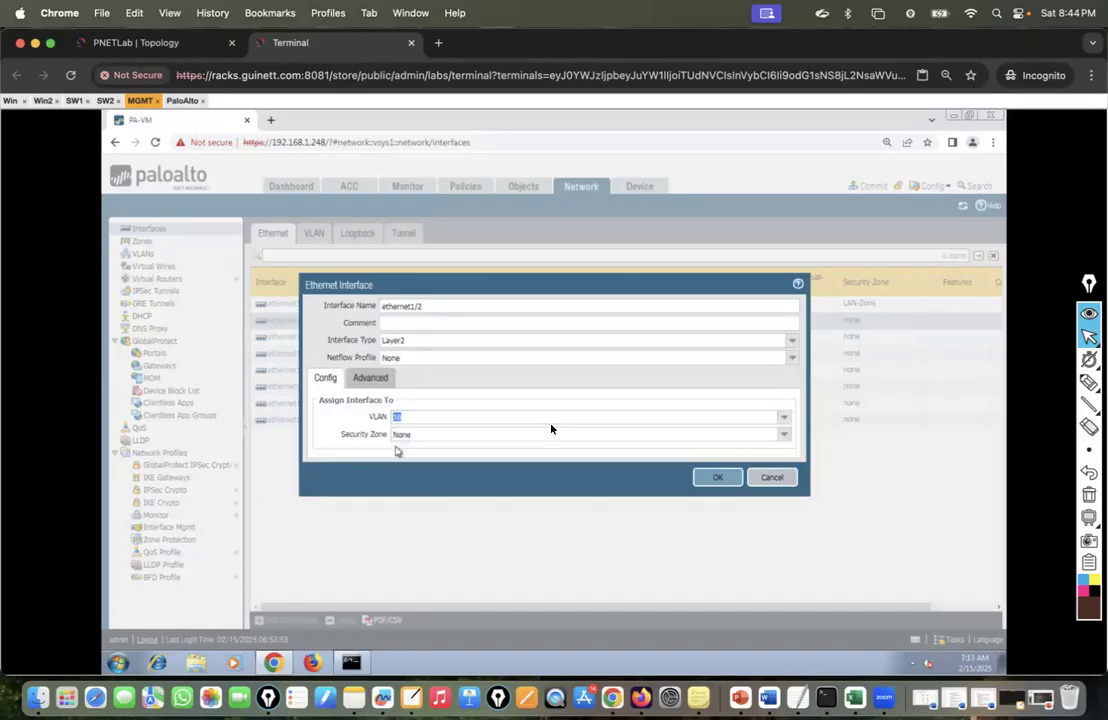
{"action": "left_click", "coordinate": [785, 435]}
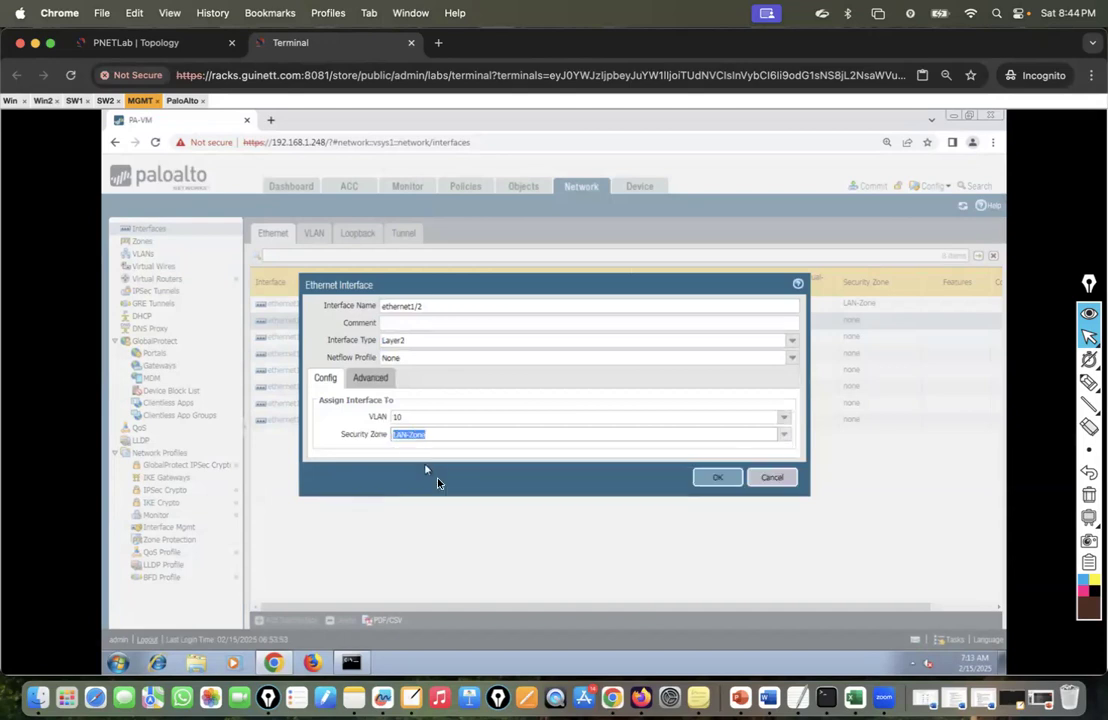
{"action": "left_click", "coordinate": [716, 478]}
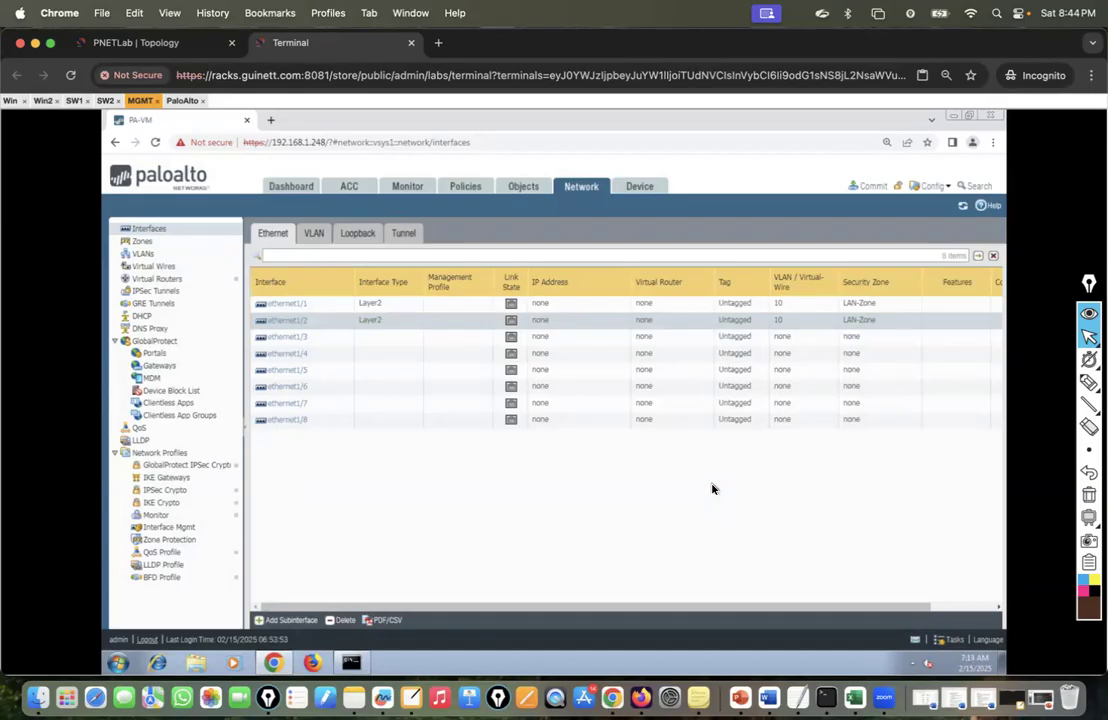
Return to the consoles by way of the topology and close the Win and Win2 console sessions.
{"action": "left_click", "coordinate": [140, 46]}
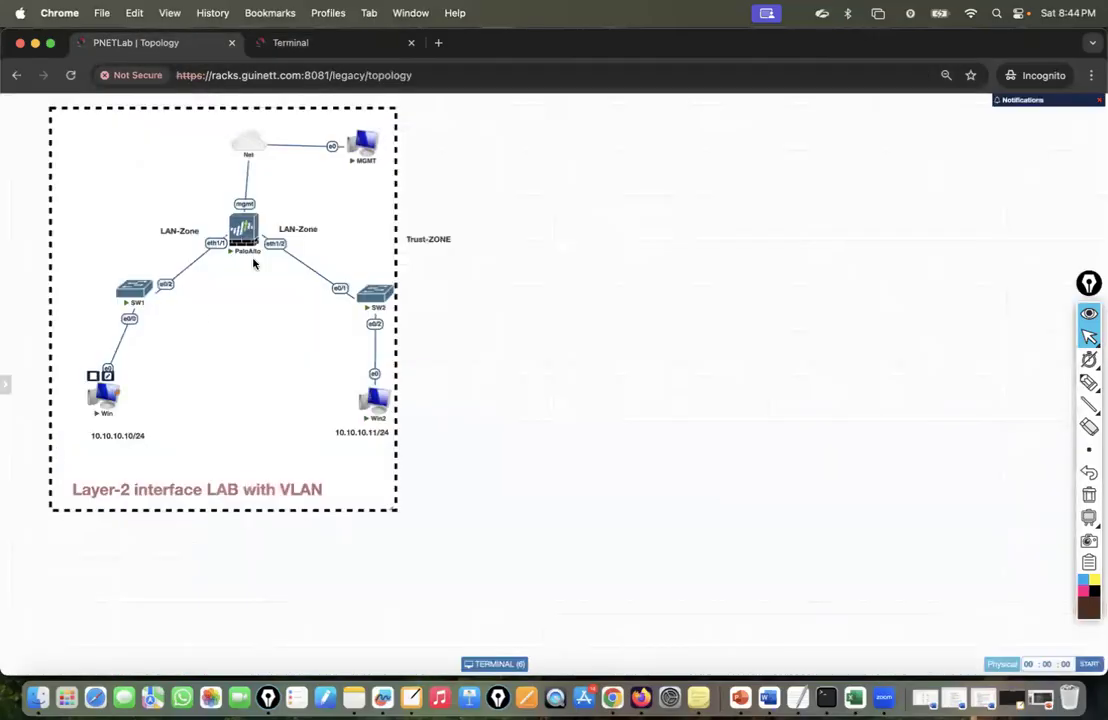
{"action": "left_click", "coordinate": [249, 250]}
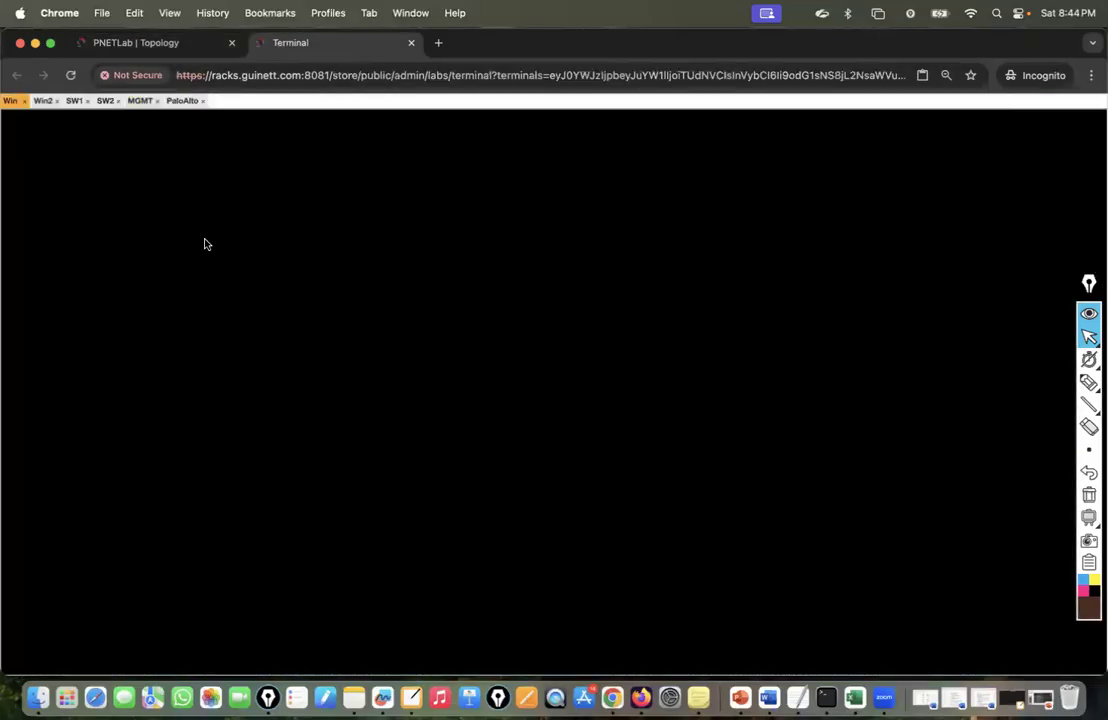
{"action": "left_click", "coordinate": [24, 101]}
{"action": "left_click", "coordinate": [24, 101]}
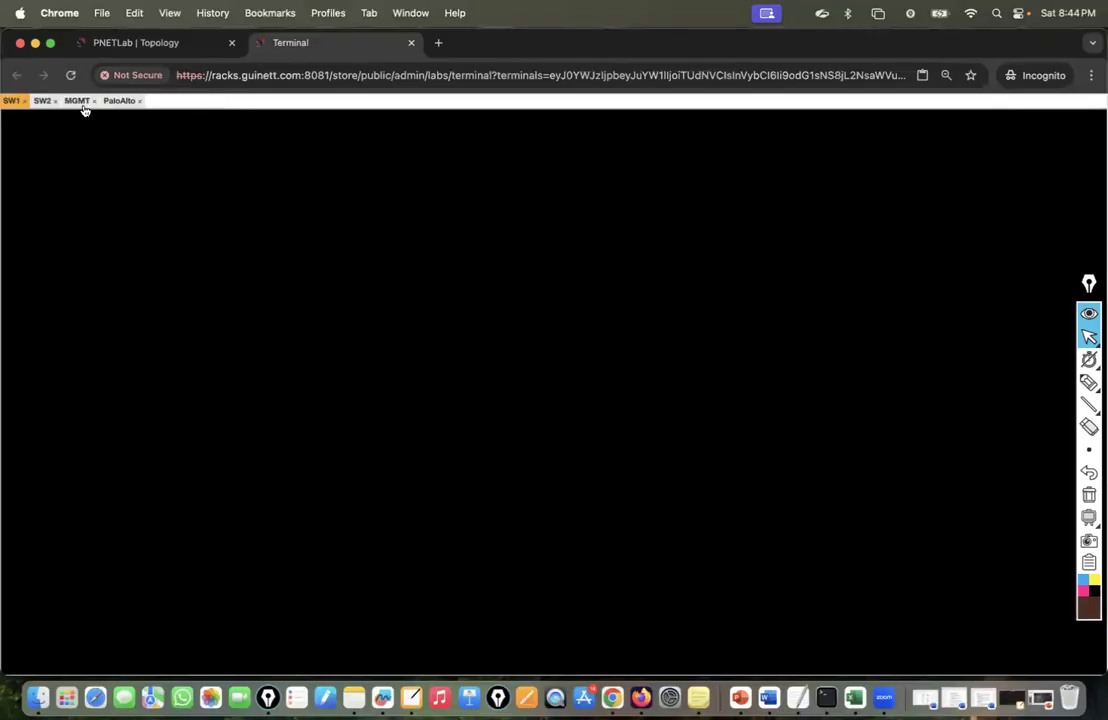
Reopen the Win and Win2 consoles from the topology and close the window left open on each desktop.
{"action": "left_click", "coordinate": [153, 50]}
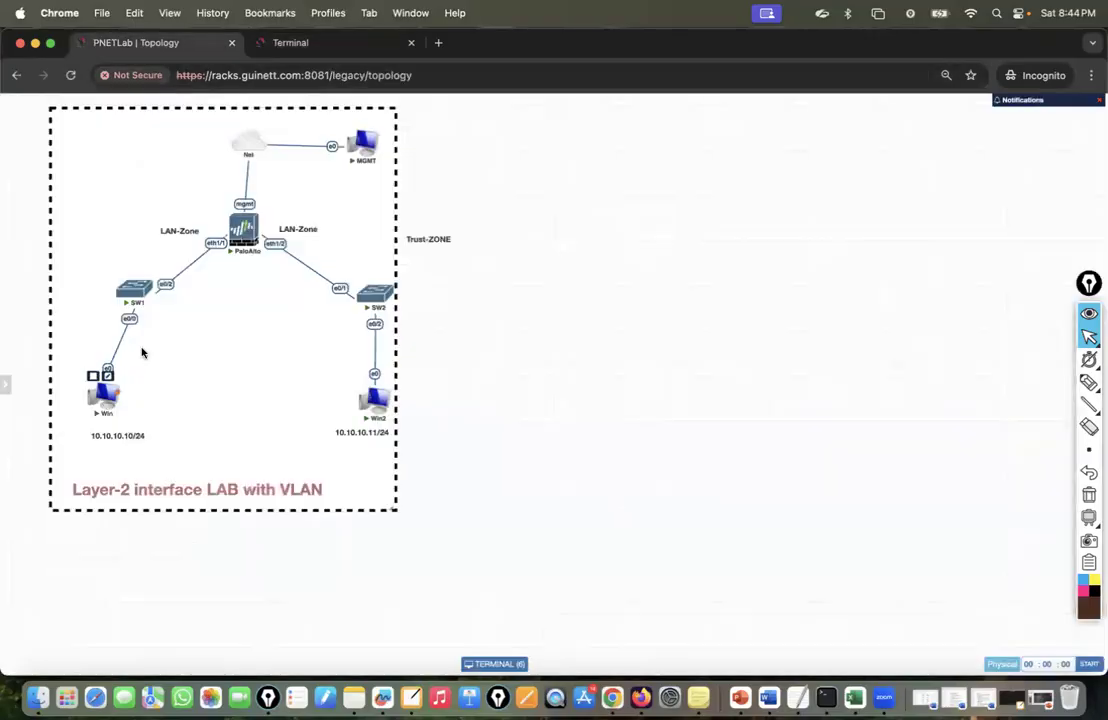
{"action": "left_click", "coordinate": [100, 385]}
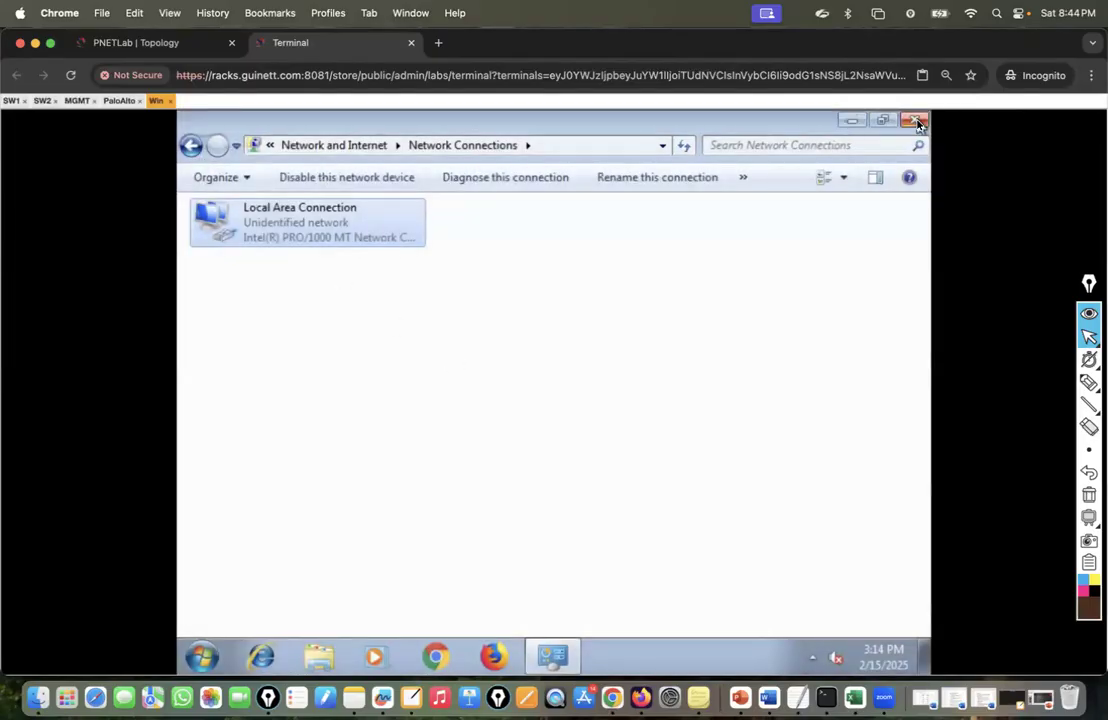
{"action": "left_click", "coordinate": [918, 122]}
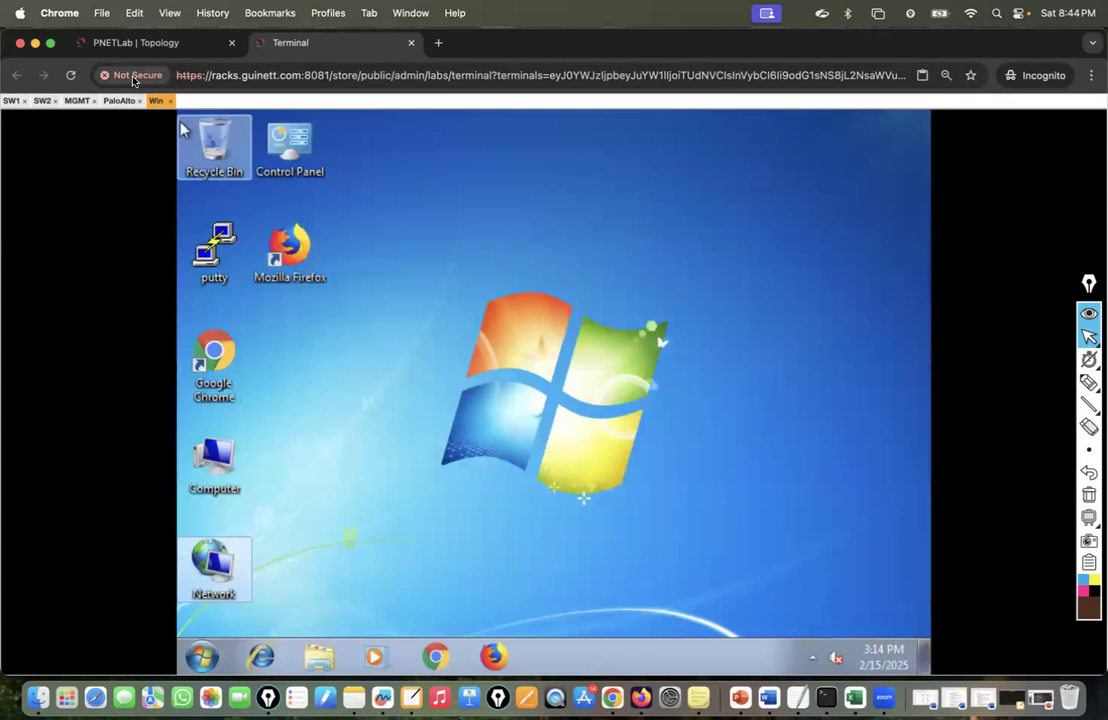
{"action": "key", "text": "super+1"}
{"action": "left_click", "coordinate": [374, 399]}
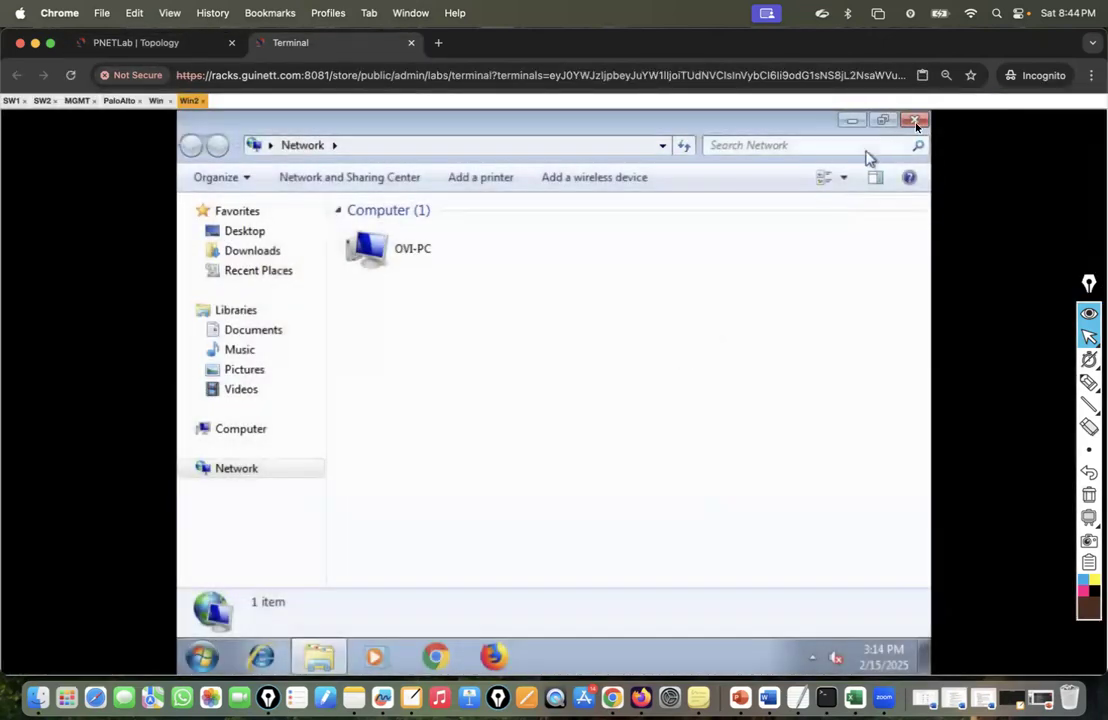
{"action": "left_click", "coordinate": [918, 122]}
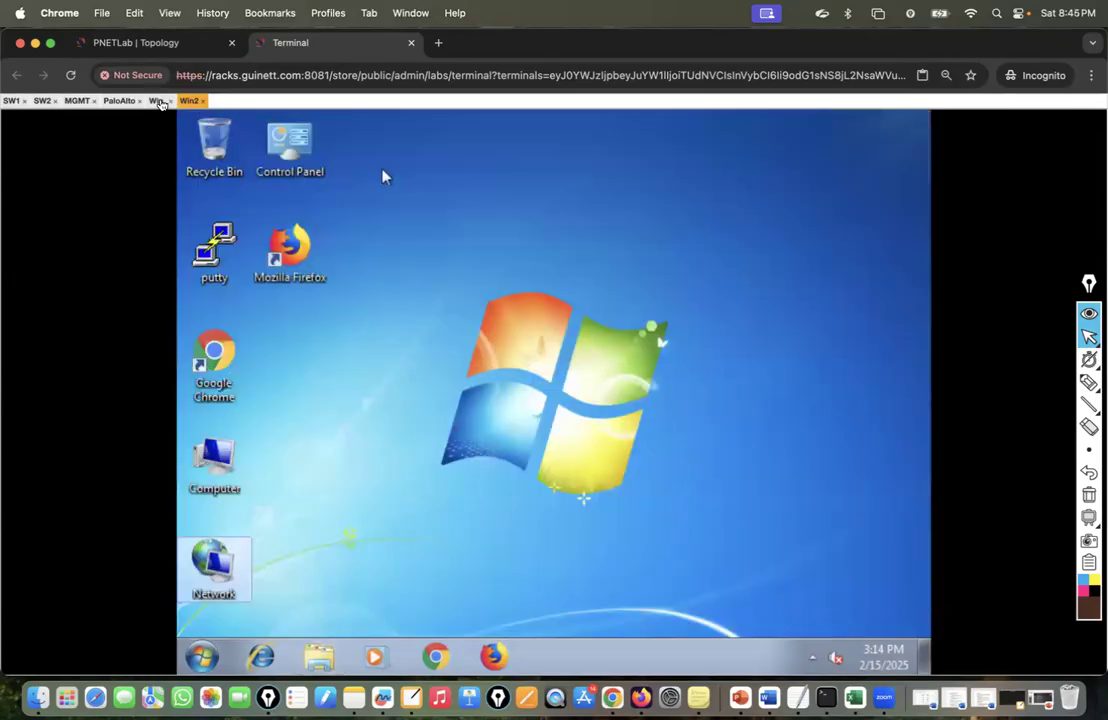
Open a command prompt on Win and start a continuous ping to 10.10.10.11.
{"action": "left_click", "coordinate": [203, 657]}
{"action": "type", "text": "cmd"}
{"action": "key", "text": "Return"}
{"action": "type", "text": "p"}
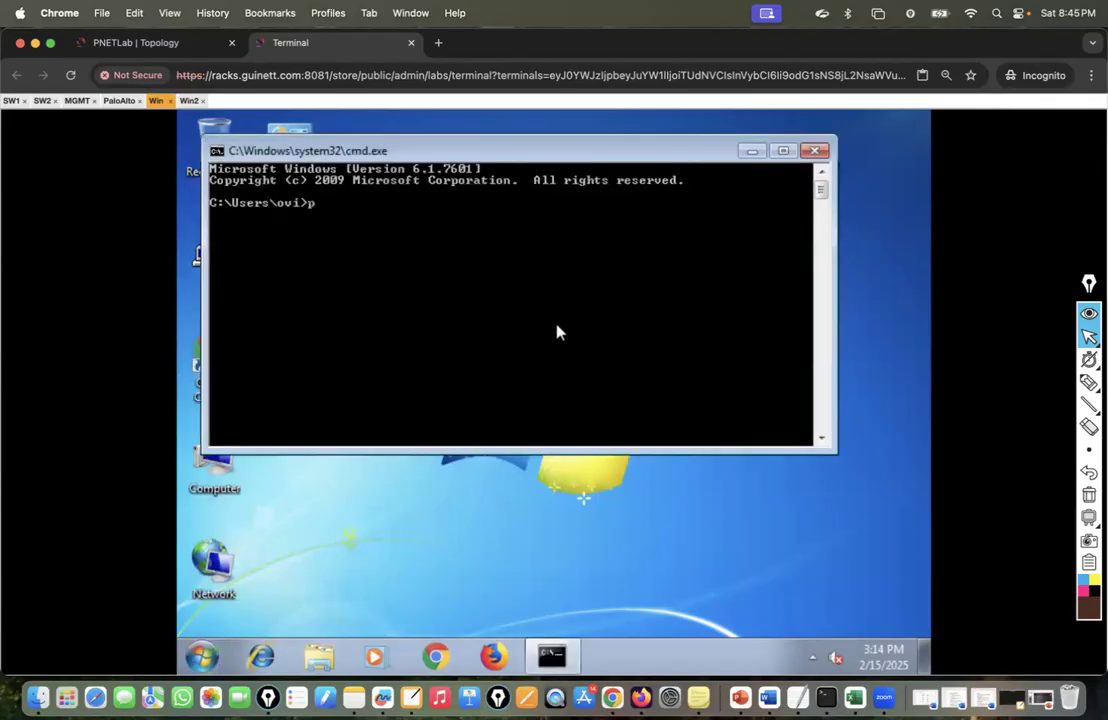
{"action": "type", "text": "ing 10.10.10.11"}
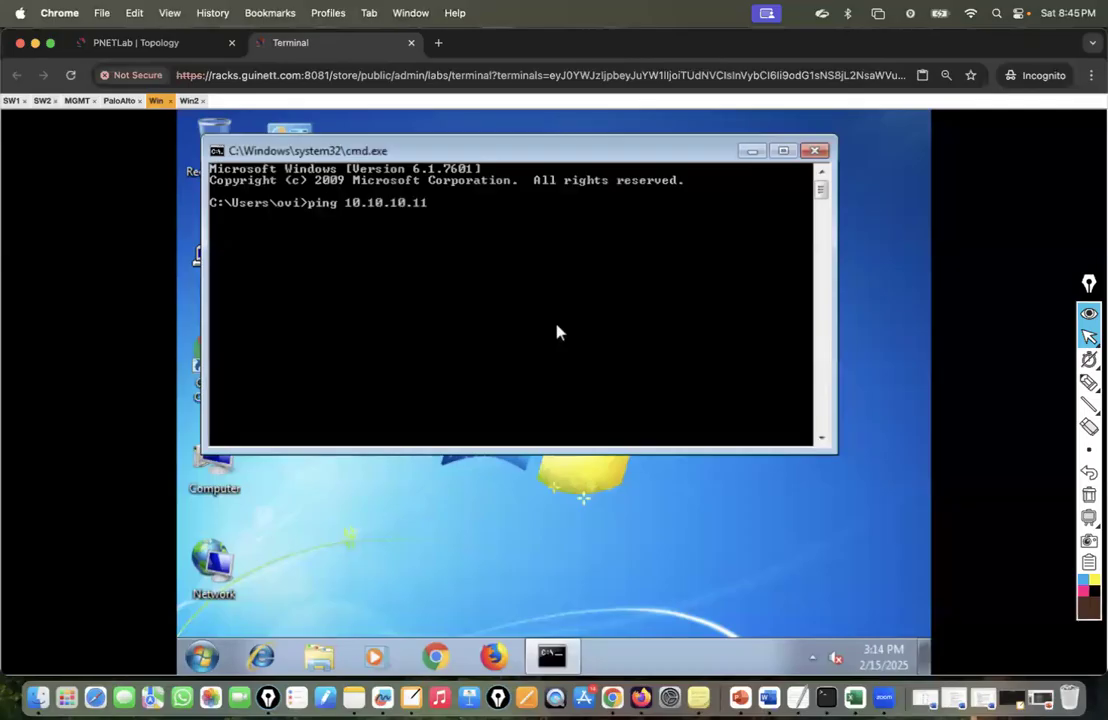
{"action": "type", "text": " -t"}
{"action": "key", "text": "Return"}
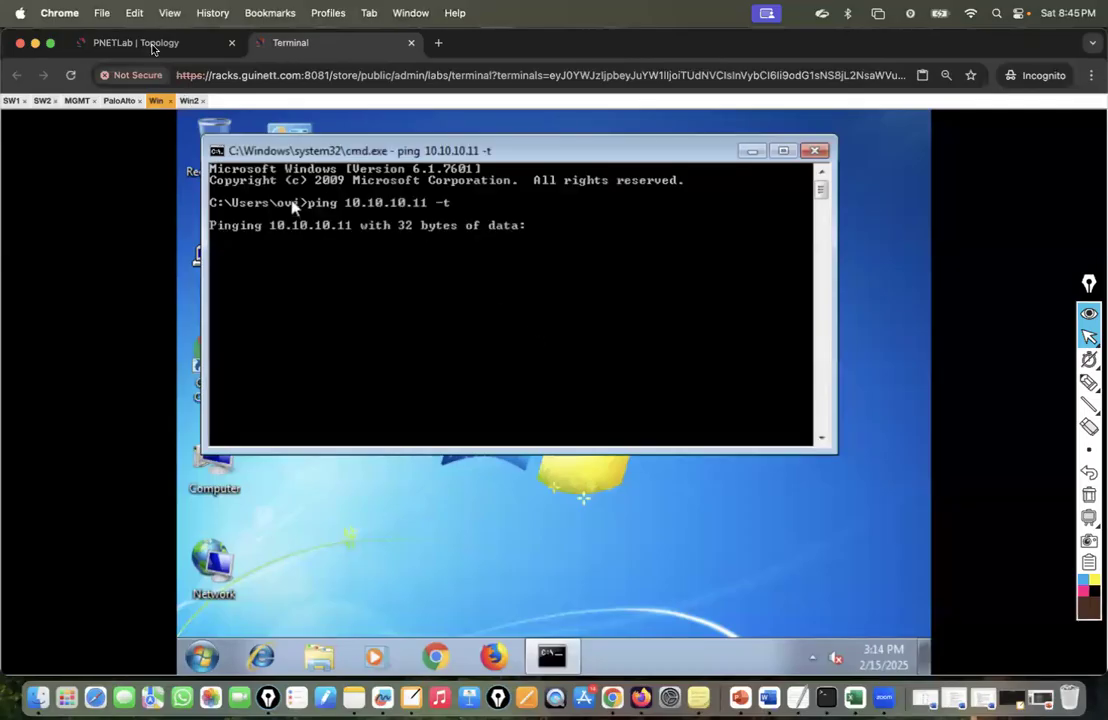
Check the topology and the ping on Win, and return to the firewall's interface list on MGMT.
{"action": "left_click", "coordinate": [157, 43]}
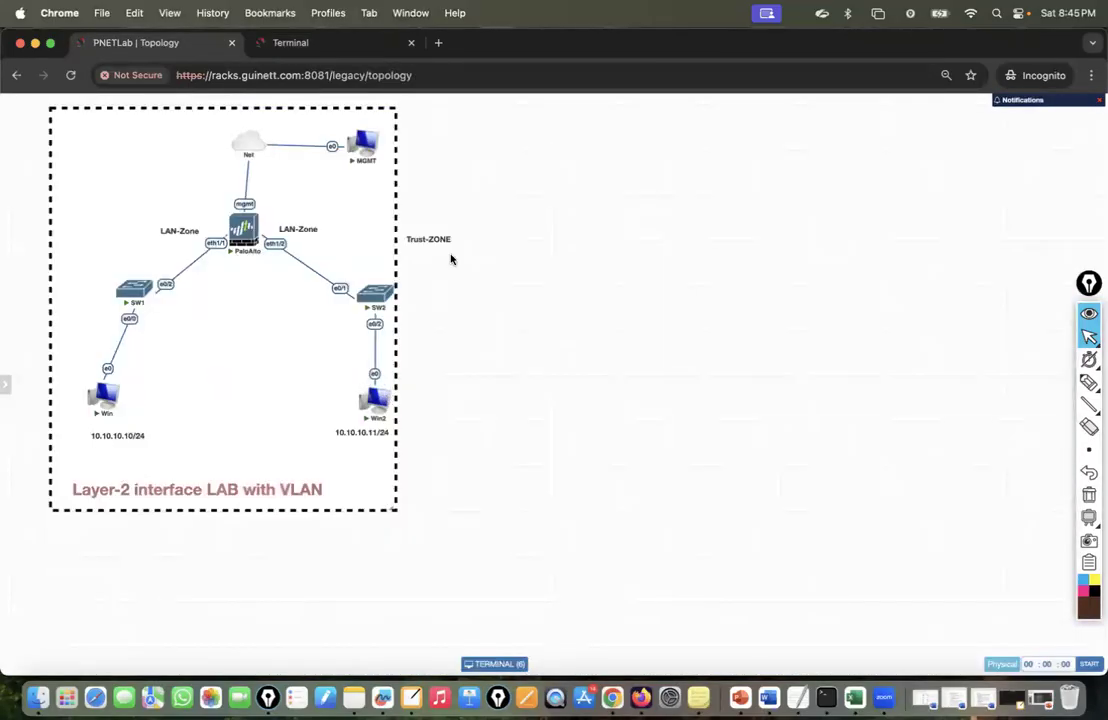
{"action": "left_click", "coordinate": [295, 45]}
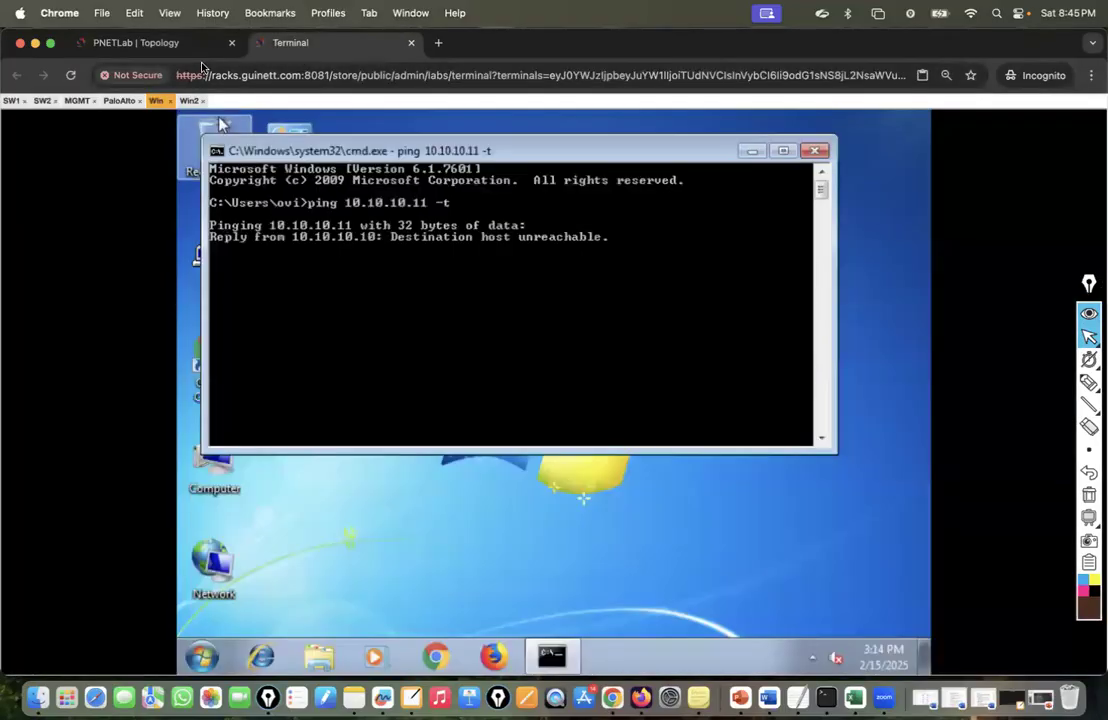
{"action": "left_click", "coordinate": [76, 101]}
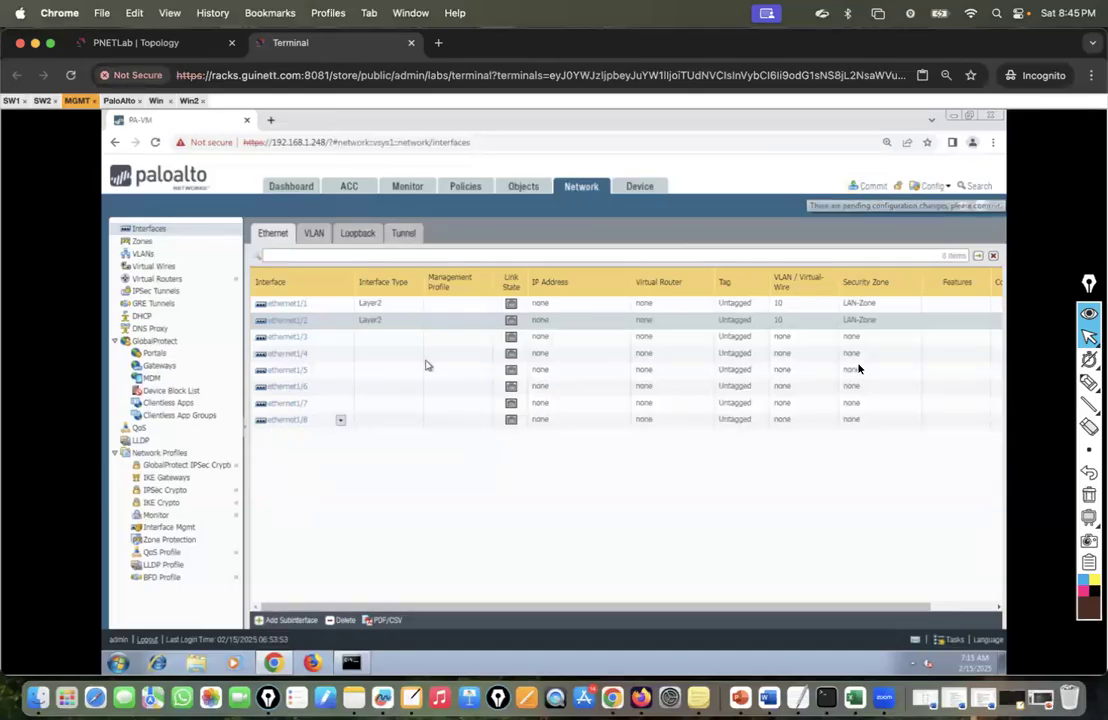
Handwrite and underline a "Candidate Configuration" note over the interface list, and erase all the ink.
{"action": "mouse_move", "coordinate": [1087, 384]}
{"action": "left_click", "coordinate": [1045, 386]}
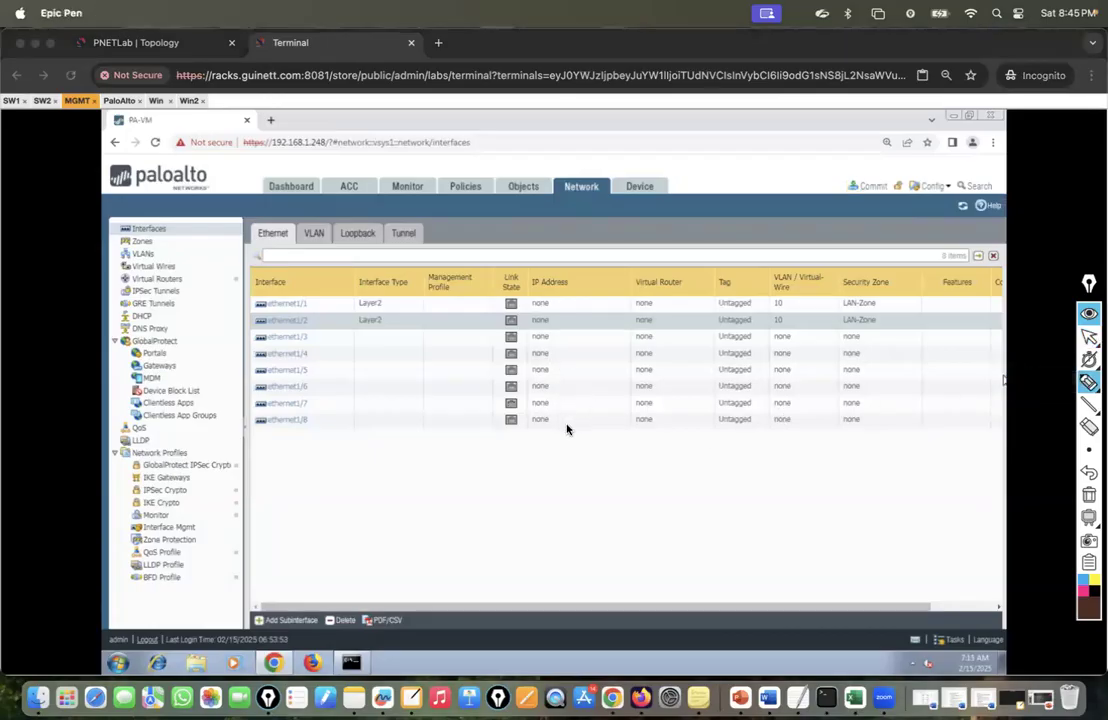
{"action": "mouse_move", "coordinate": [540, 417]}
{"action": "left_mouse_down"}
{"action": "mouse_move", "coordinate": [556, 430]}
{"action": "mouse_move", "coordinate": [720, 383]}
{"action": "mouse_move", "coordinate": [740, 390]}
{"action": "mouse_move", "coordinate": [828, 358]}
{"action": "mouse_move", "coordinate": [848, 338]}
{"action": "left_mouse_up"}
{"action": "left_click_drag", "start_coordinate": [499, 499], "coordinate": [920, 345]}
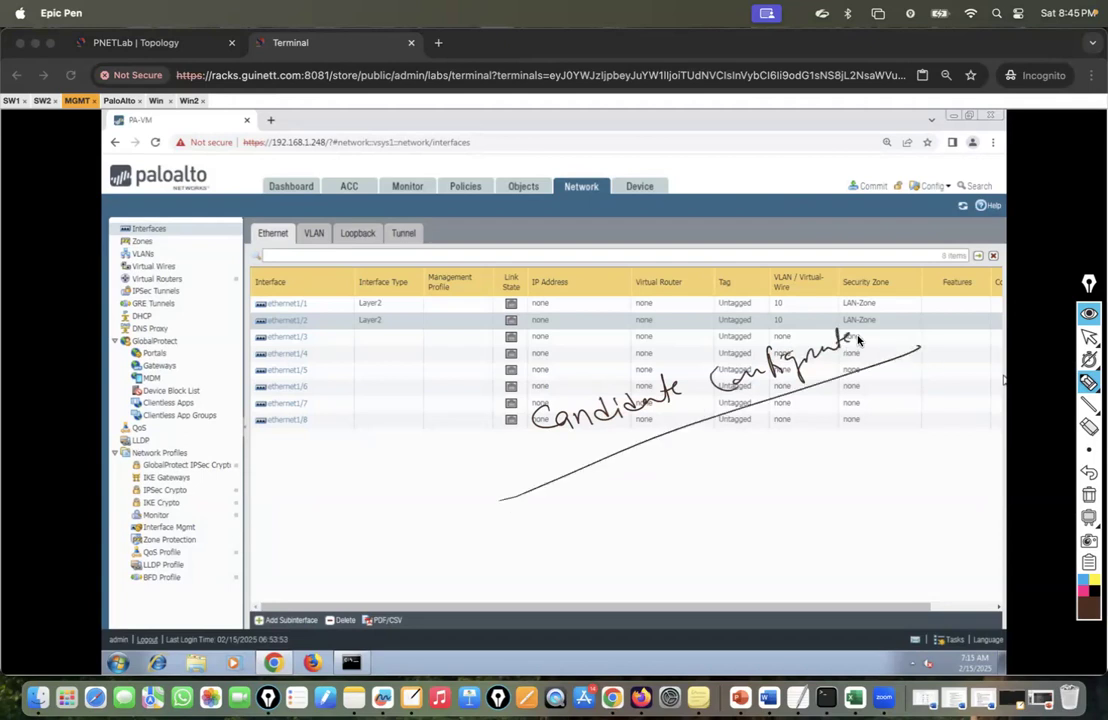
{"action": "left_click", "coordinate": [1089, 494]}
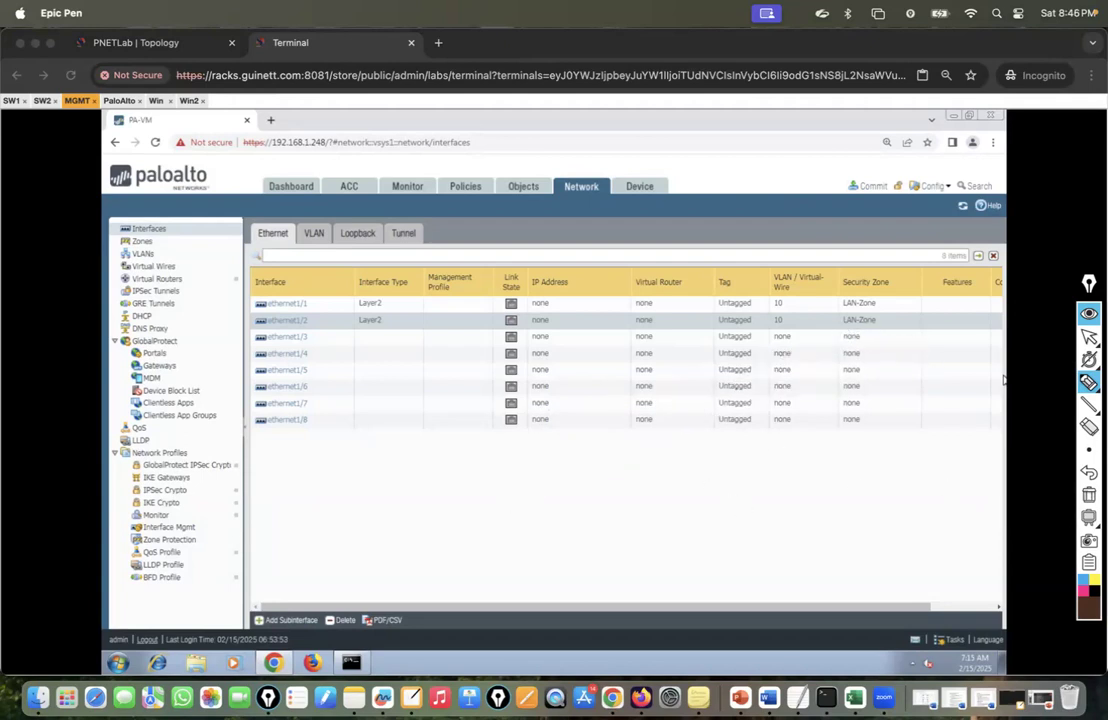
{"action": "left_click", "coordinate": [1089, 337]}
Run a Config Audit of the running config against the candidate config with context 5, and examine the interface, VLAN and zone differences.
{"action": "left_click", "coordinate": [638, 190]}
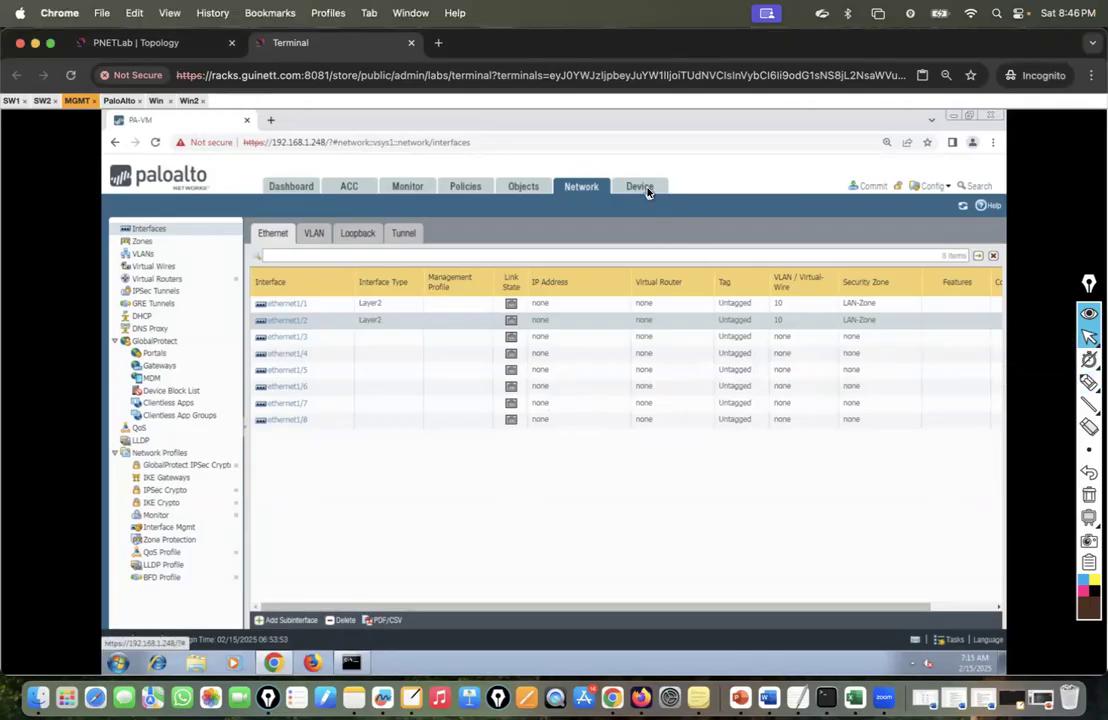
{"action": "left_click", "coordinate": [645, 190]}
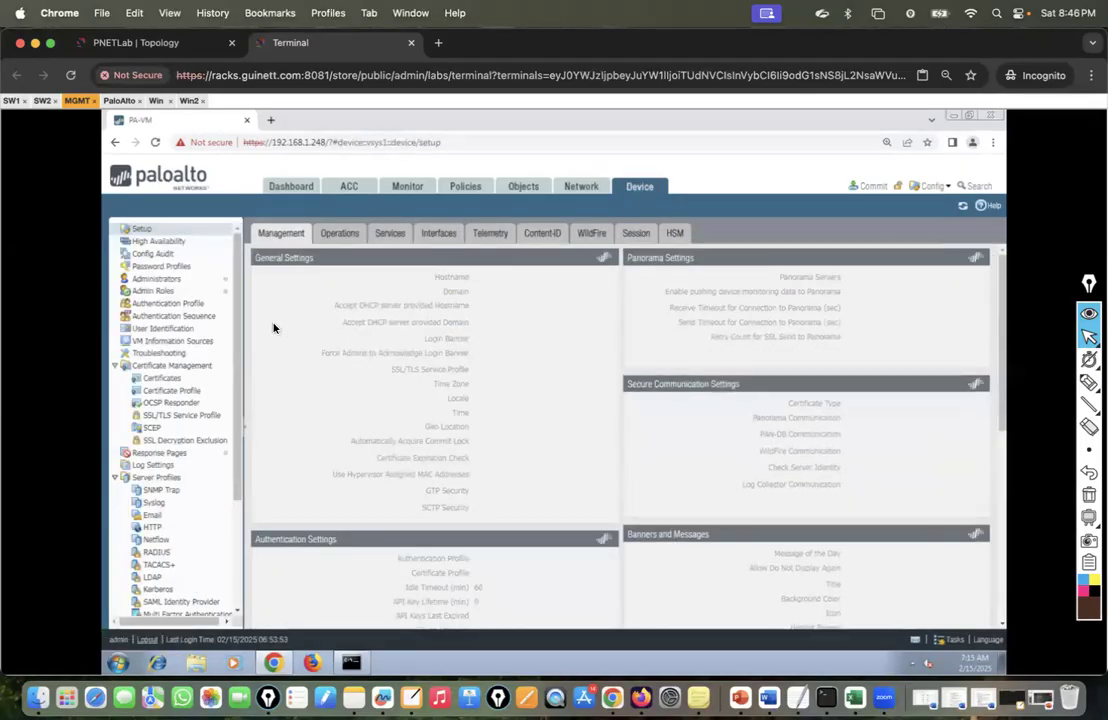
{"action": "left_click", "coordinate": [150, 256]}
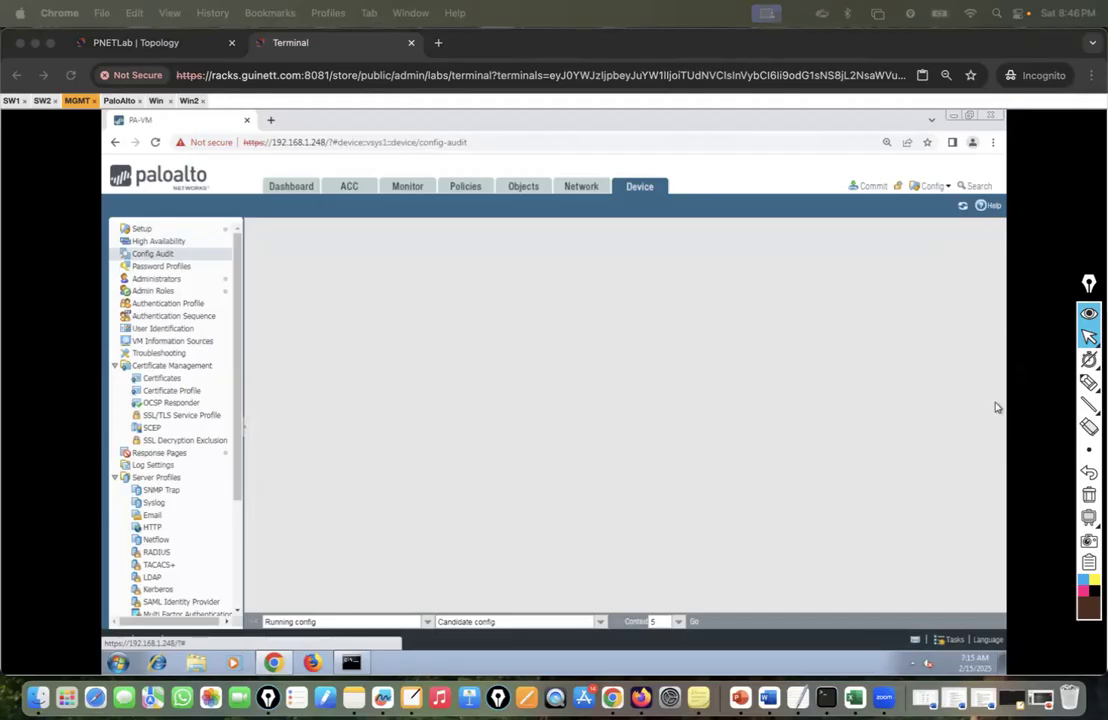
{"action": "left_click", "coordinate": [692, 622]}
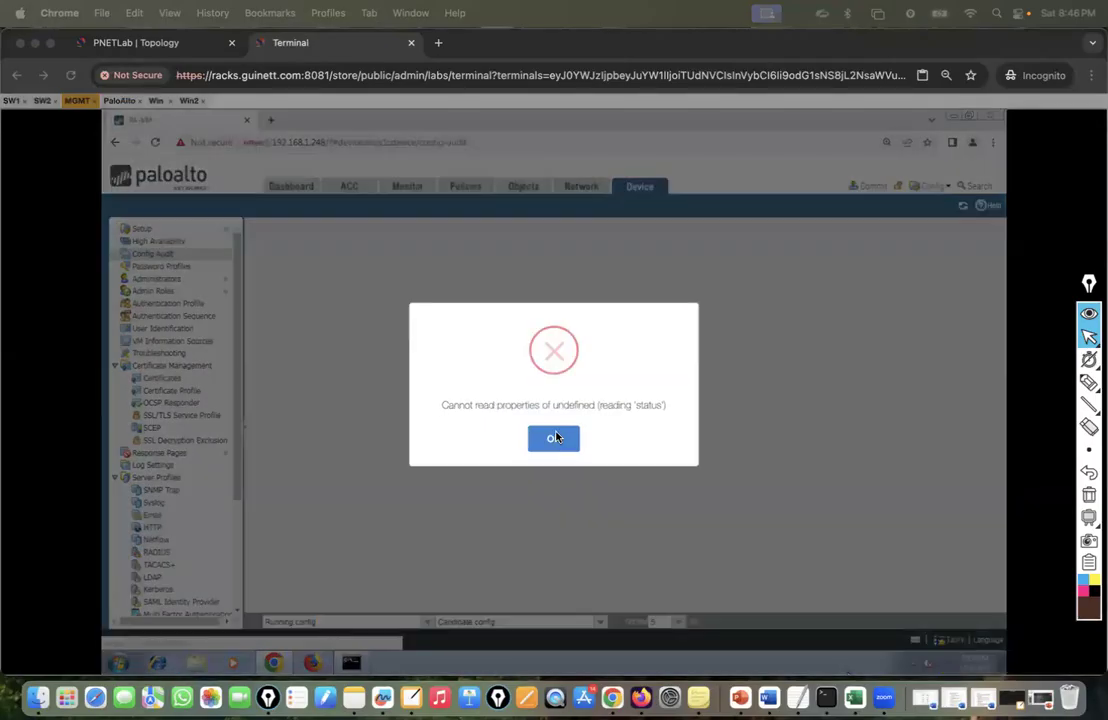
{"action": "left_click", "coordinate": [554, 438]}
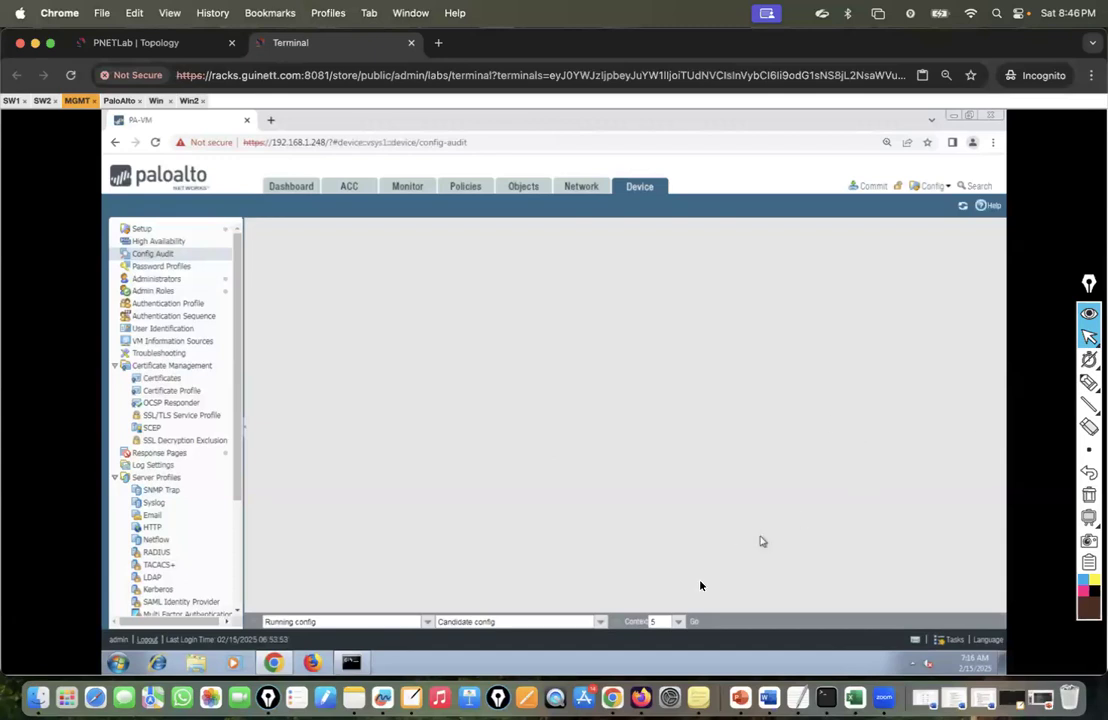
{"action": "left_click", "coordinate": [698, 624]}
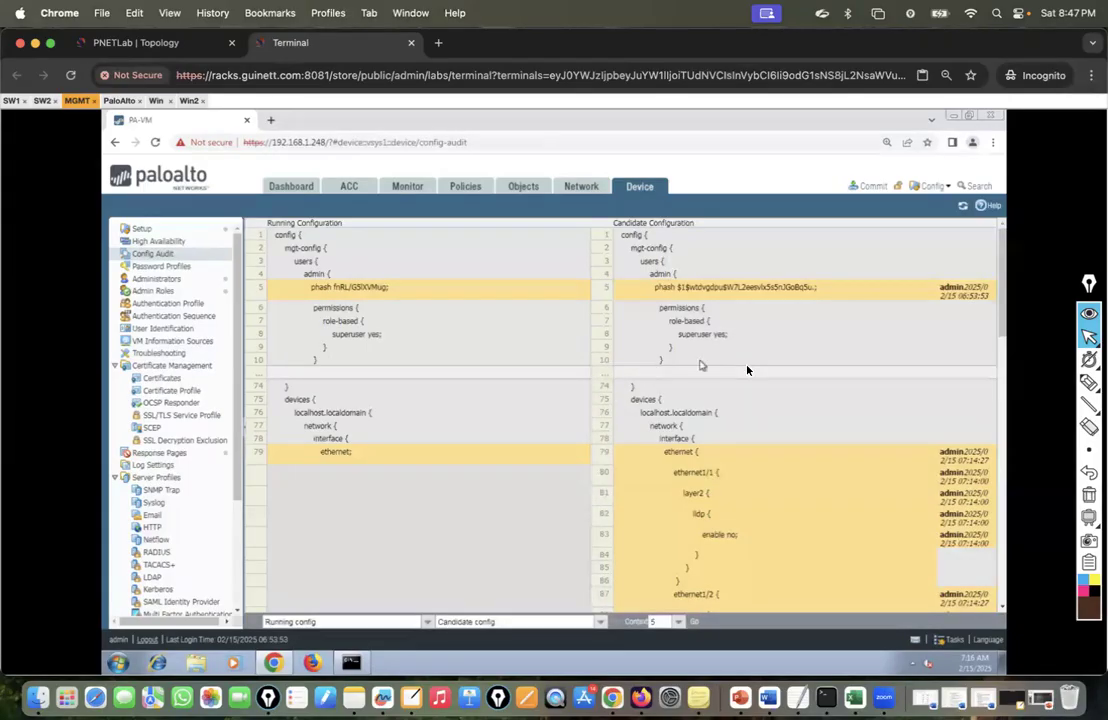
{"action": "scroll", "coordinate": [747, 370], "scroll_direction": "down", "scroll_amount": 5}
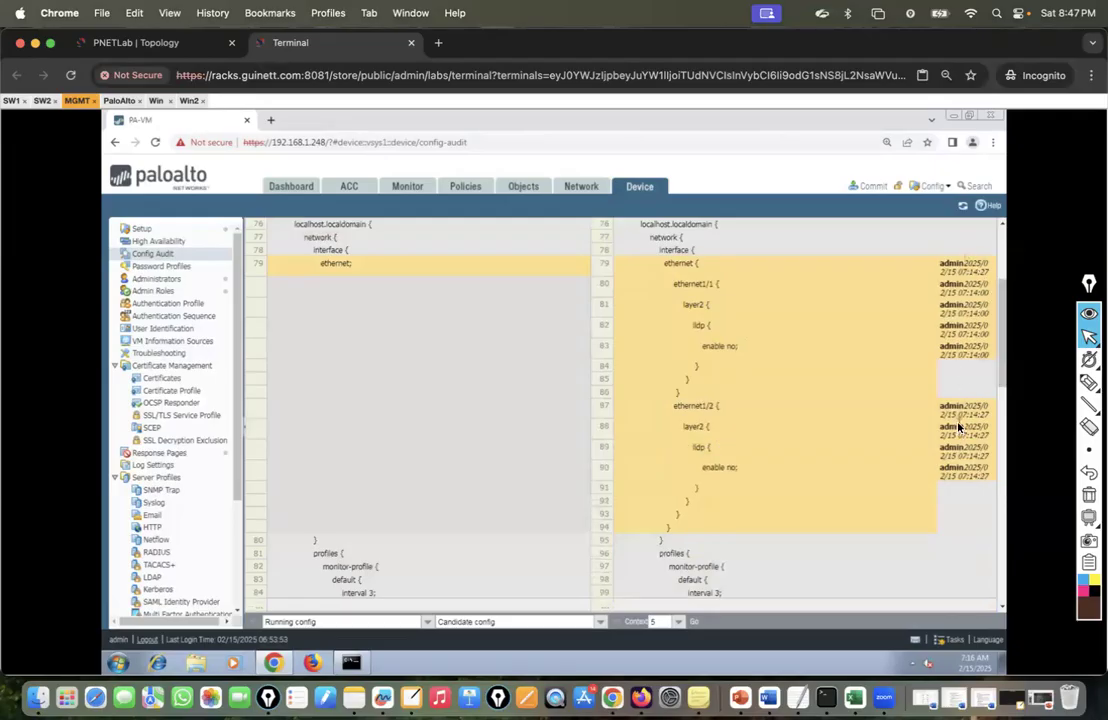
{"action": "scroll", "coordinate": [958, 427], "scroll_direction": "down", "scroll_amount": 10}
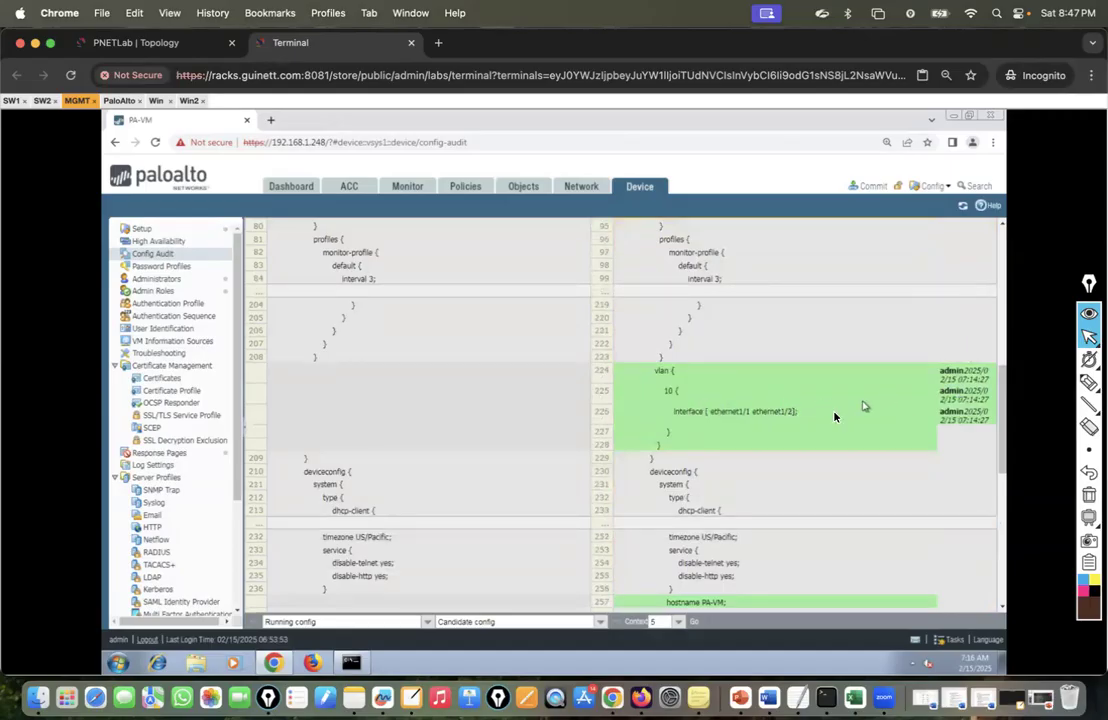
{"action": "scroll", "coordinate": [835, 417], "scroll_direction": "down", "scroll_amount": 5}
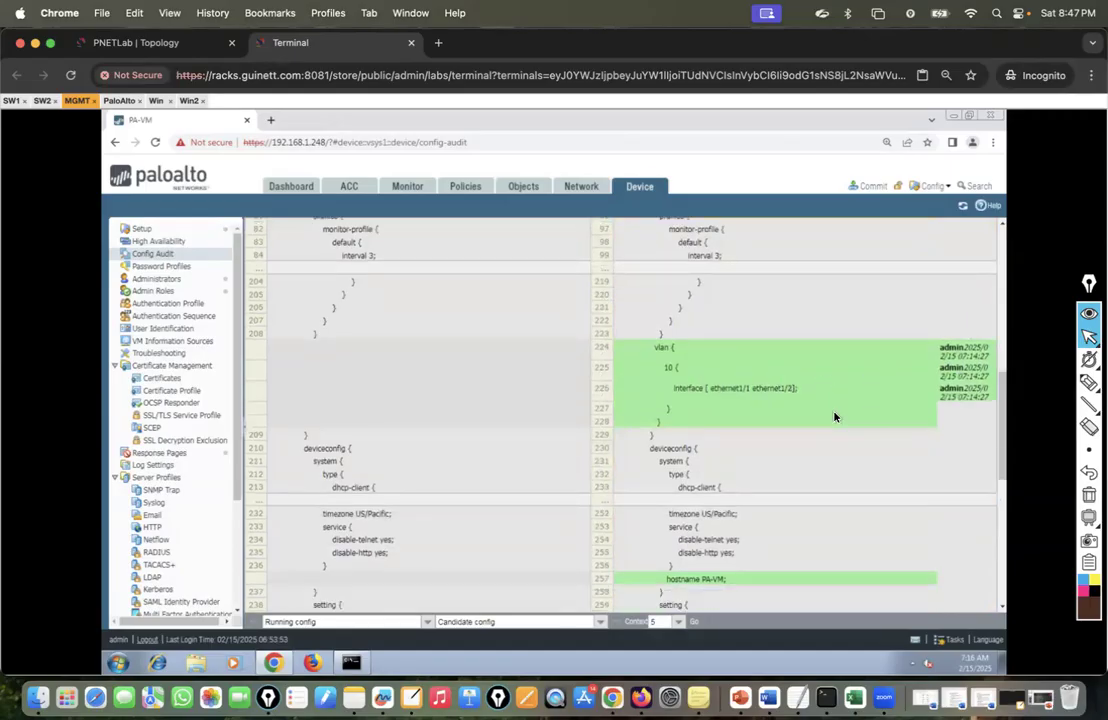
{"action": "scroll", "coordinate": [835, 417], "scroll_direction": "down", "scroll_amount": 2}
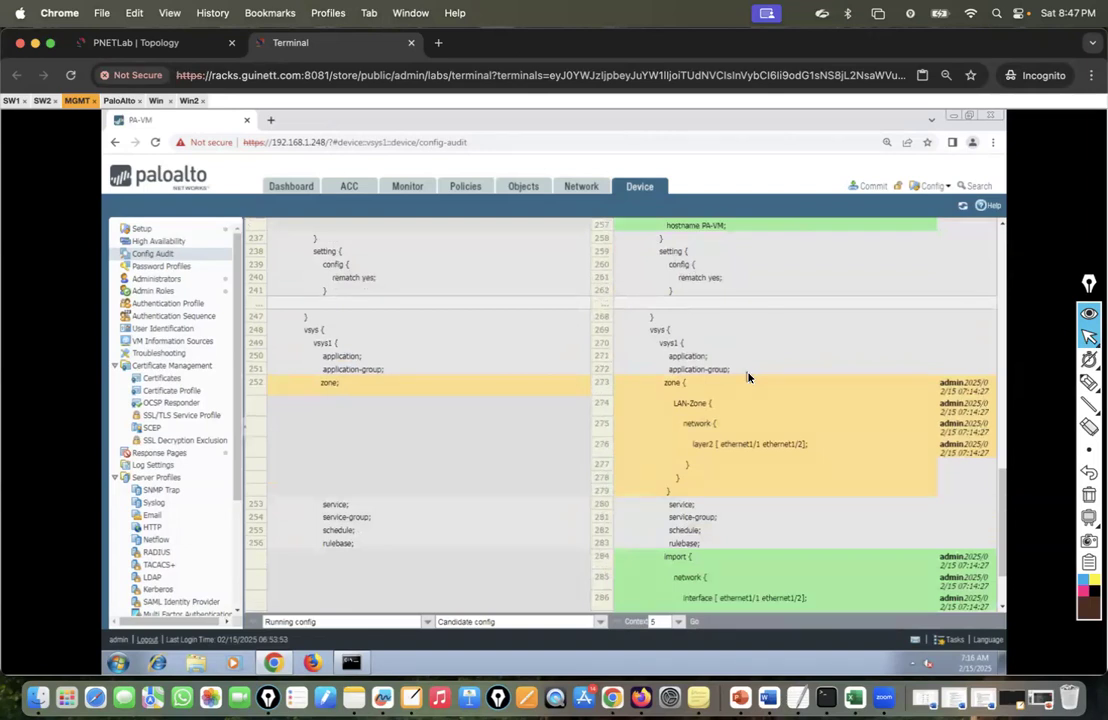
{"action": "scroll", "coordinate": [748, 377], "scroll_direction": "down", "scroll_amount": 3}
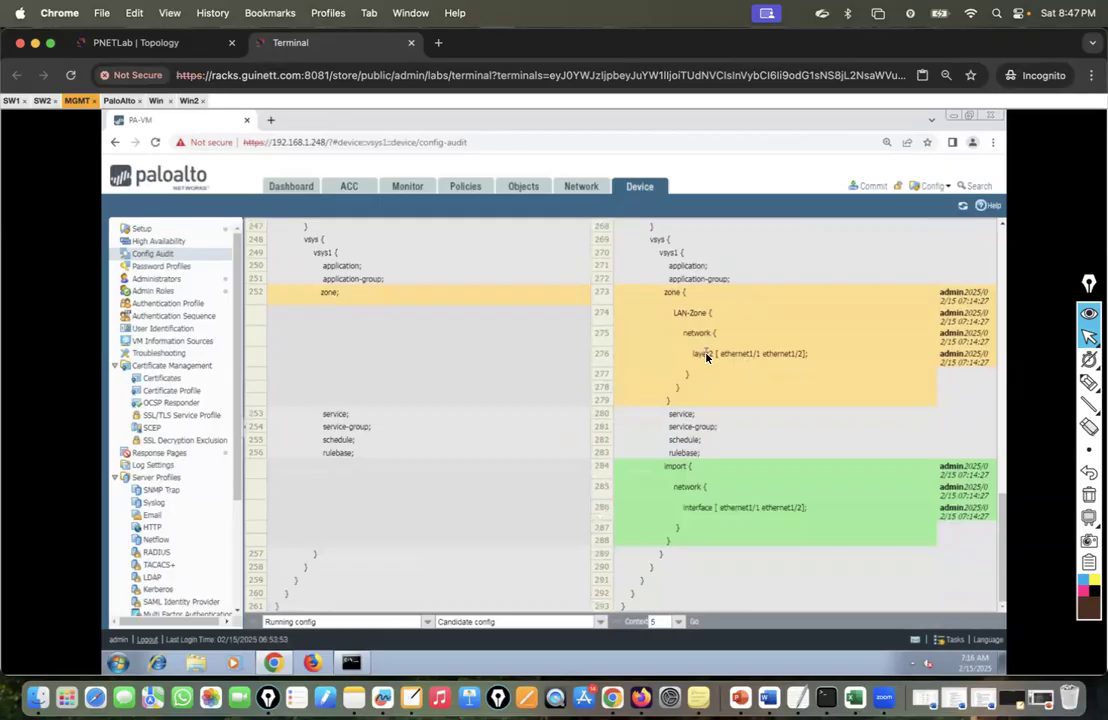
Open the Commit dialog from the network interface list, circle both commit-scope options in ink, and erase the ink.
{"action": "left_click", "coordinate": [576, 187]}
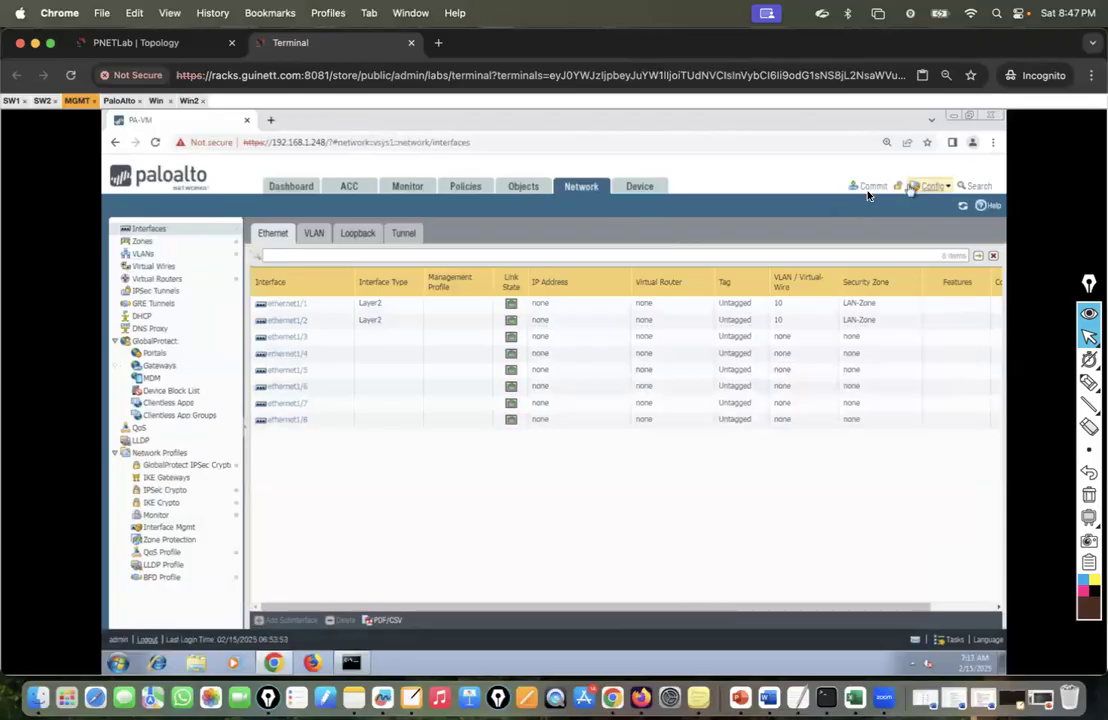
{"action": "left_click", "coordinate": [867, 193]}
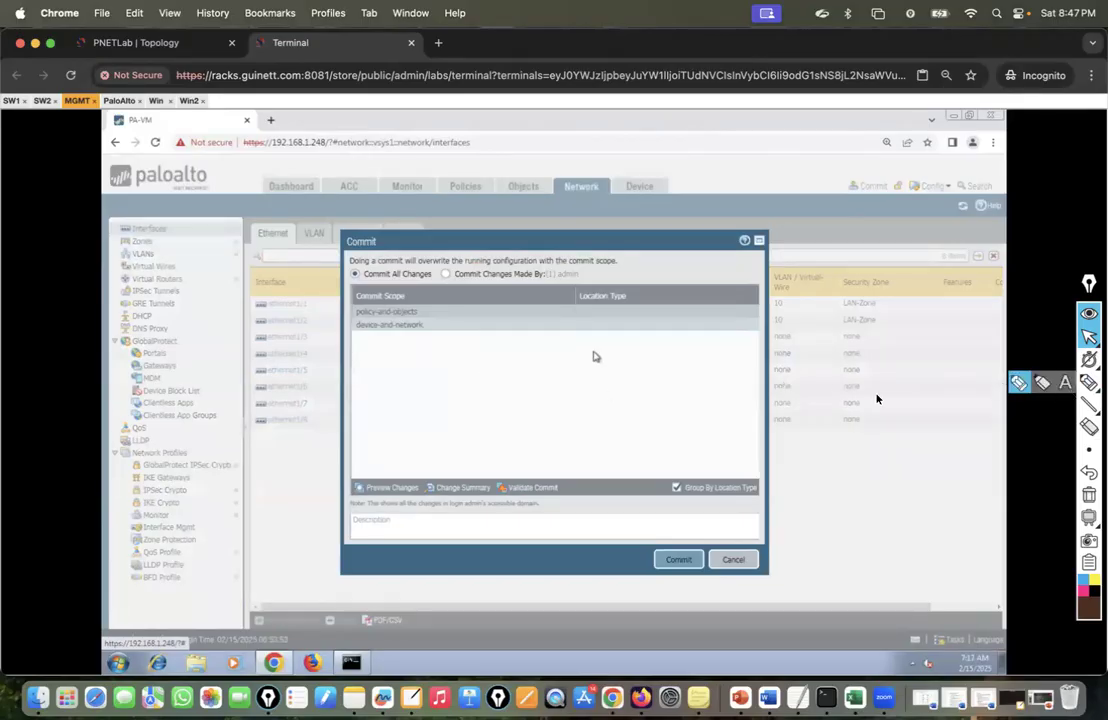
{"action": "left_click", "coordinate": [1018, 383]}
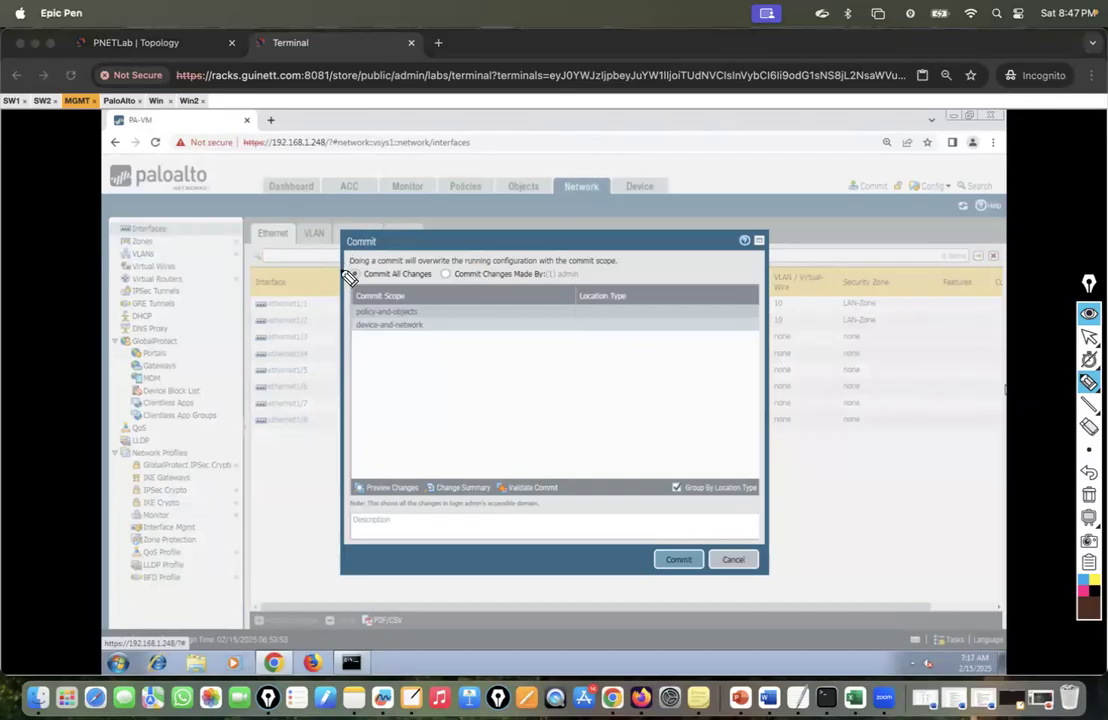
{"action": "mouse_move", "coordinate": [355, 273]}
{"action": "left_mouse_down"}
{"action": "mouse_move", "coordinate": [364, 284]}
{"action": "mouse_move", "coordinate": [433, 282]}
{"action": "mouse_move", "coordinate": [425, 270]}
{"action": "left_mouse_up"}
{"action": "mouse_move", "coordinate": [445, 279]}
{"action": "left_mouse_down"}
{"action": "mouse_move", "coordinate": [539, 290]}
{"action": "mouse_move", "coordinate": [593, 267]}
{"action": "mouse_move", "coordinate": [440, 264]}
{"action": "mouse_move", "coordinate": [518, 213]}
{"action": "mouse_move", "coordinate": [486, 229]}
{"action": "left_mouse_up"}
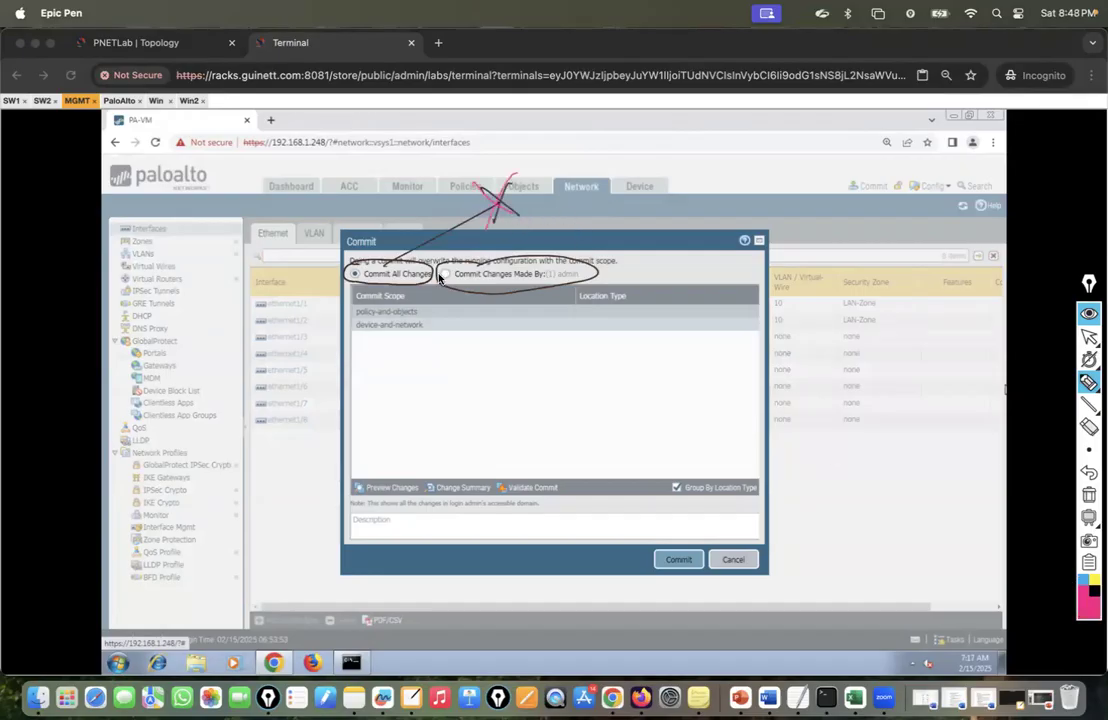
{"action": "left_click", "coordinate": [445, 274]}
{"action": "left_click", "coordinate": [1089, 495]}
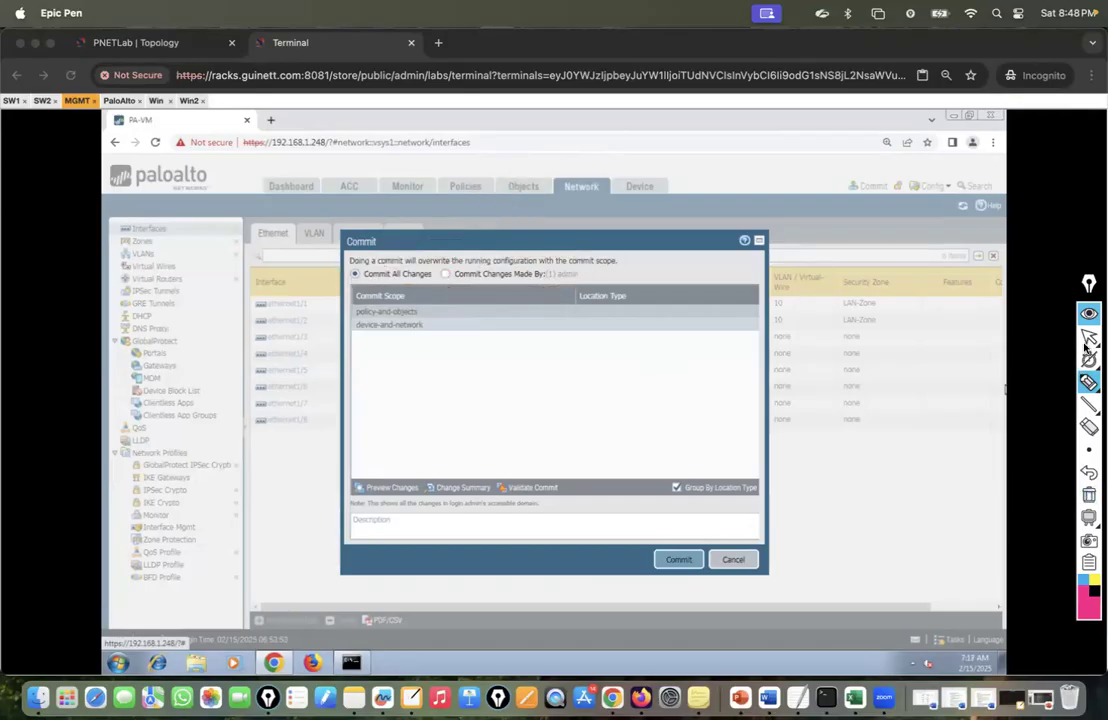
Commit only the changes made by the admin account, including policy-and-objects and device-and-network.
{"action": "left_click", "coordinate": [1088, 342]}
{"action": "left_click", "coordinate": [445, 275]}
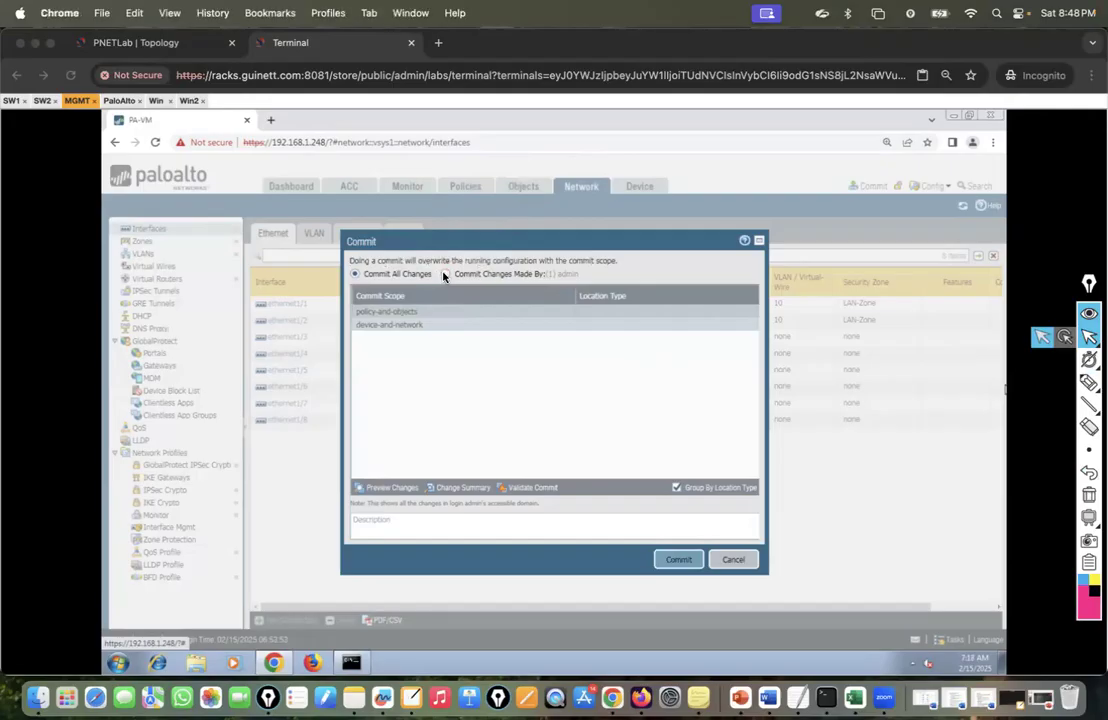
{"action": "left_click", "coordinate": [445, 274]}
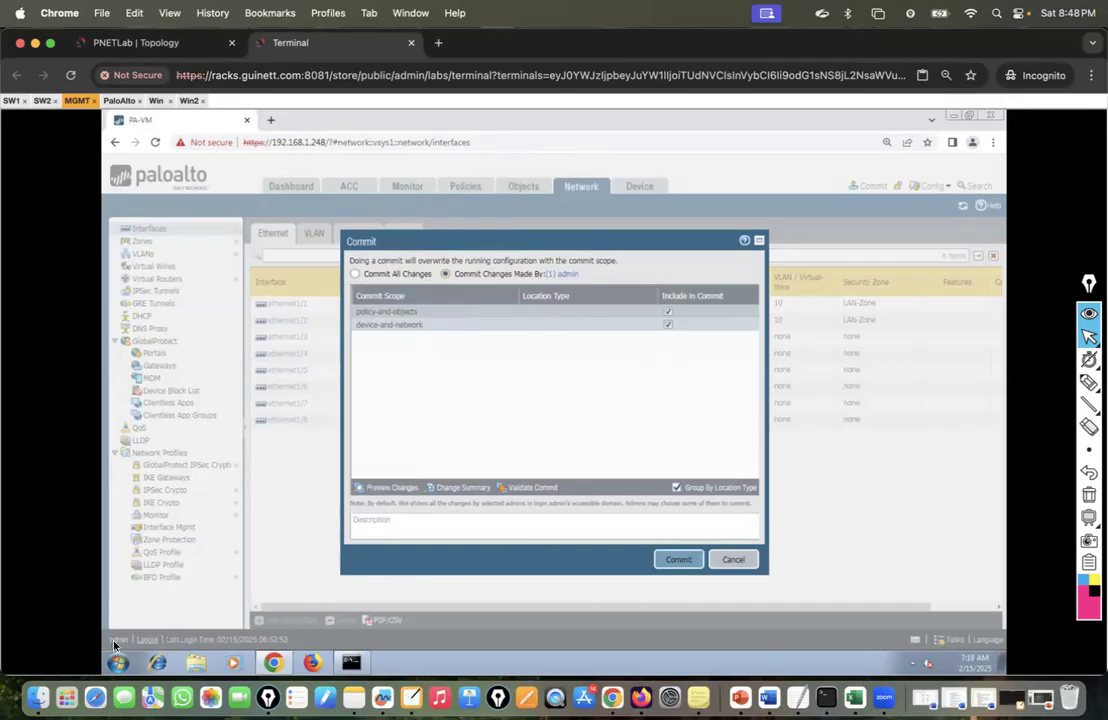
{"action": "left_click", "coordinate": [677, 560]}
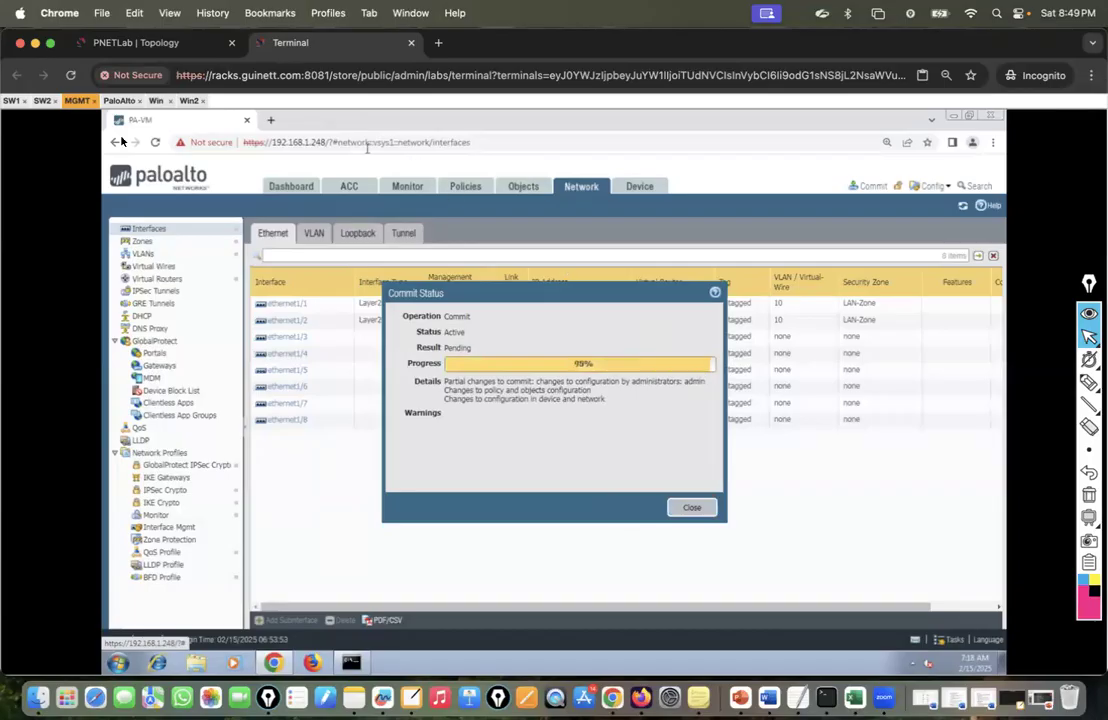
Close the blank Win console, reopen Win from the lab topology, and check its continuous ping.
{"action": "left_click", "coordinate": [156, 100]}
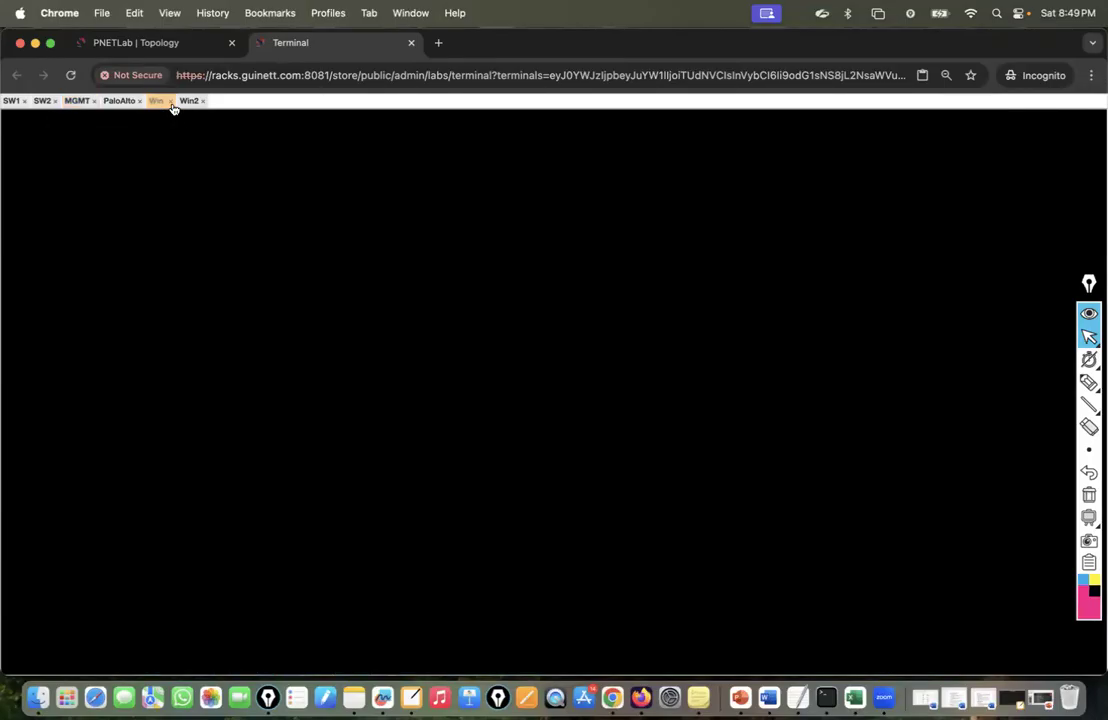
{"action": "left_click", "coordinate": [171, 102]}
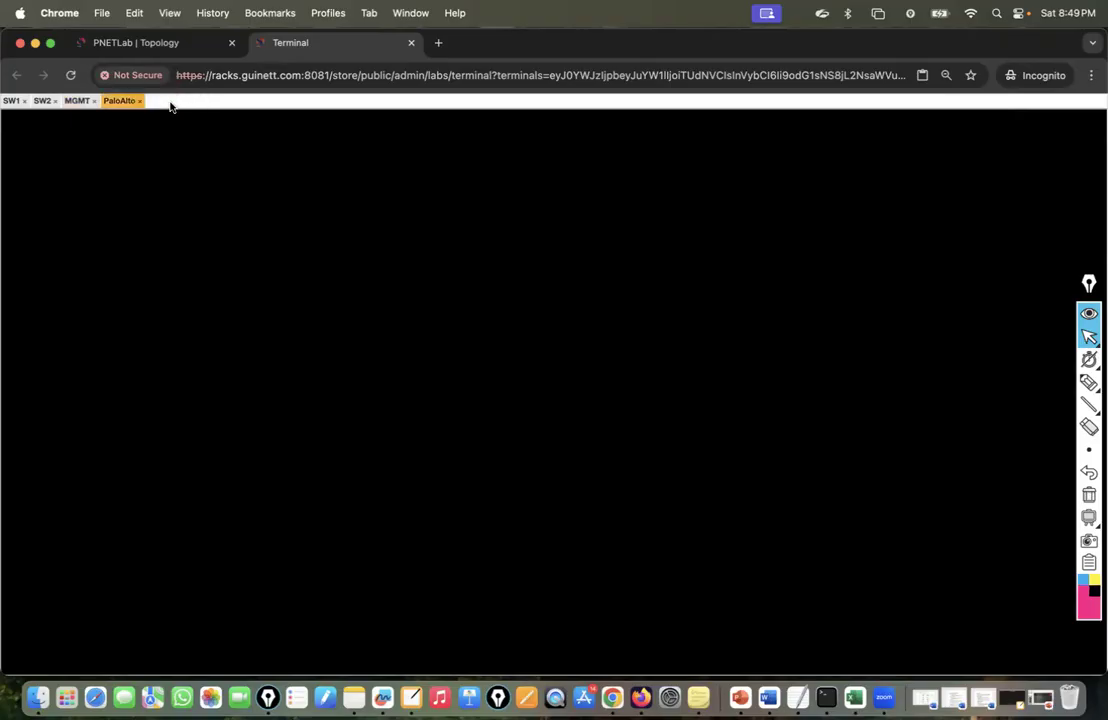
{"action": "left_click", "coordinate": [162, 42]}
{"action": "left_click", "coordinate": [106, 398]}
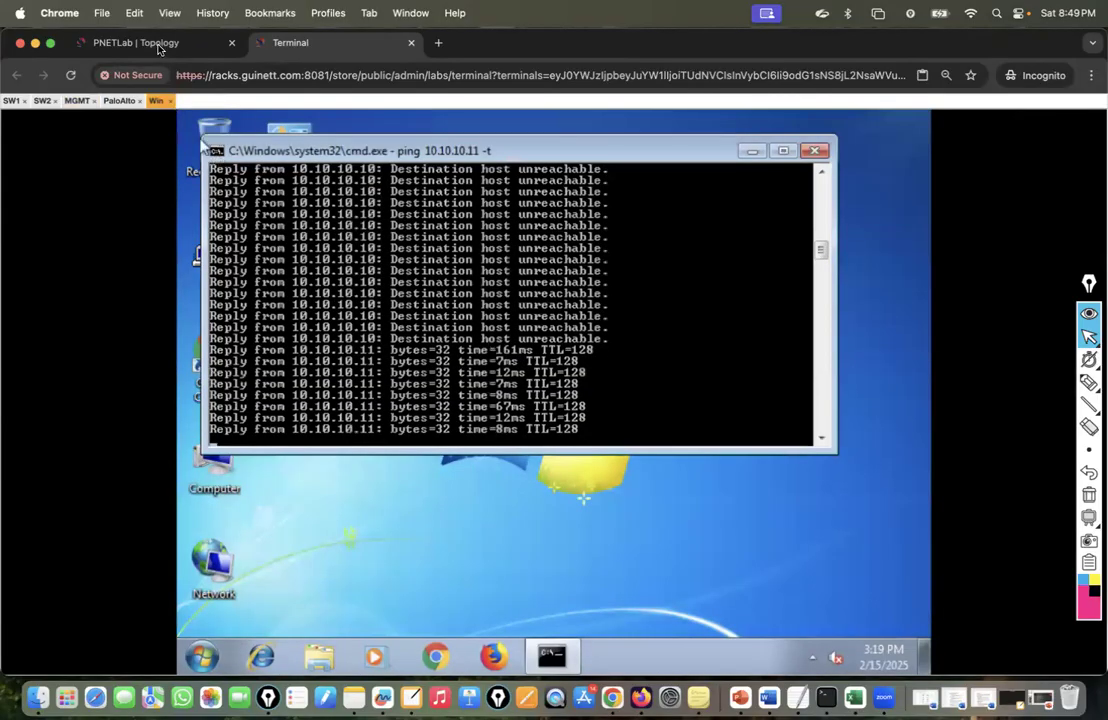
Open the Win2 console from the topology and launch a command prompt on it.
{"action": "left_click", "coordinate": [161, 44]}
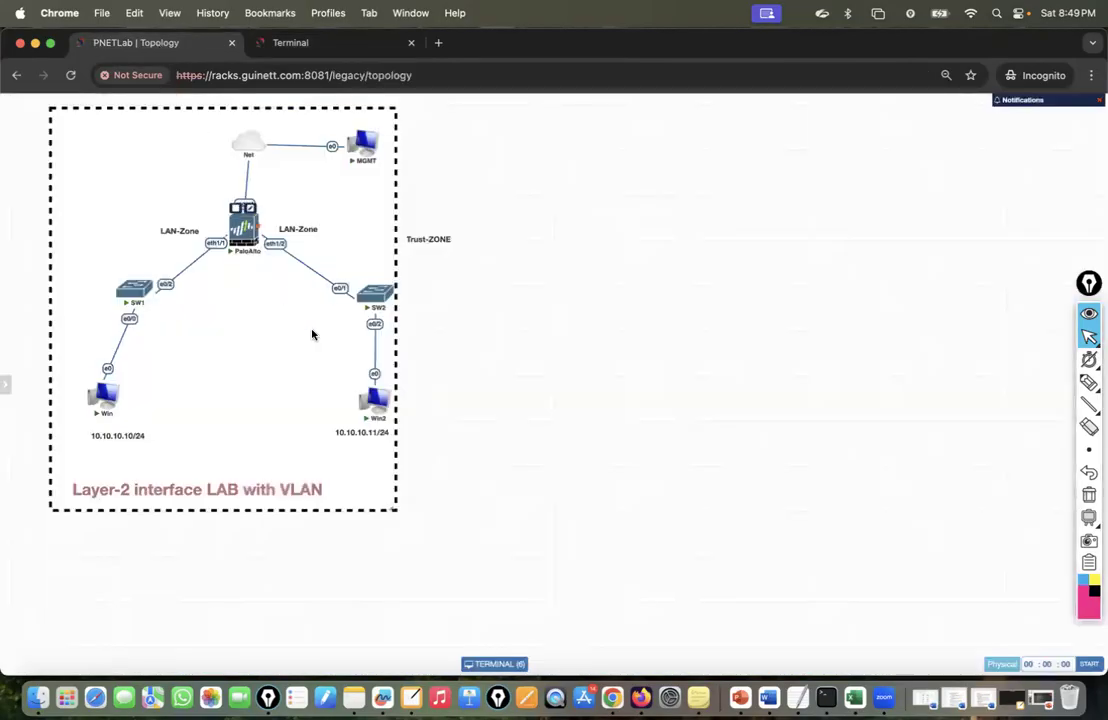
{"action": "left_click", "coordinate": [374, 402]}
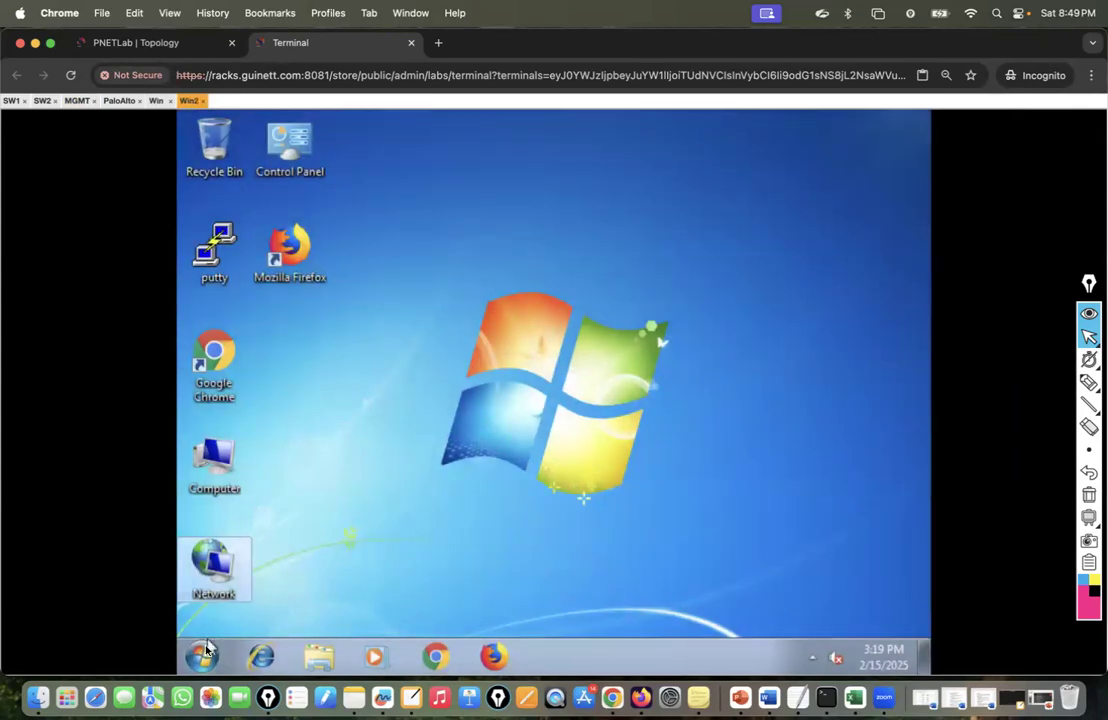
{"action": "left_click", "coordinate": [203, 655]}
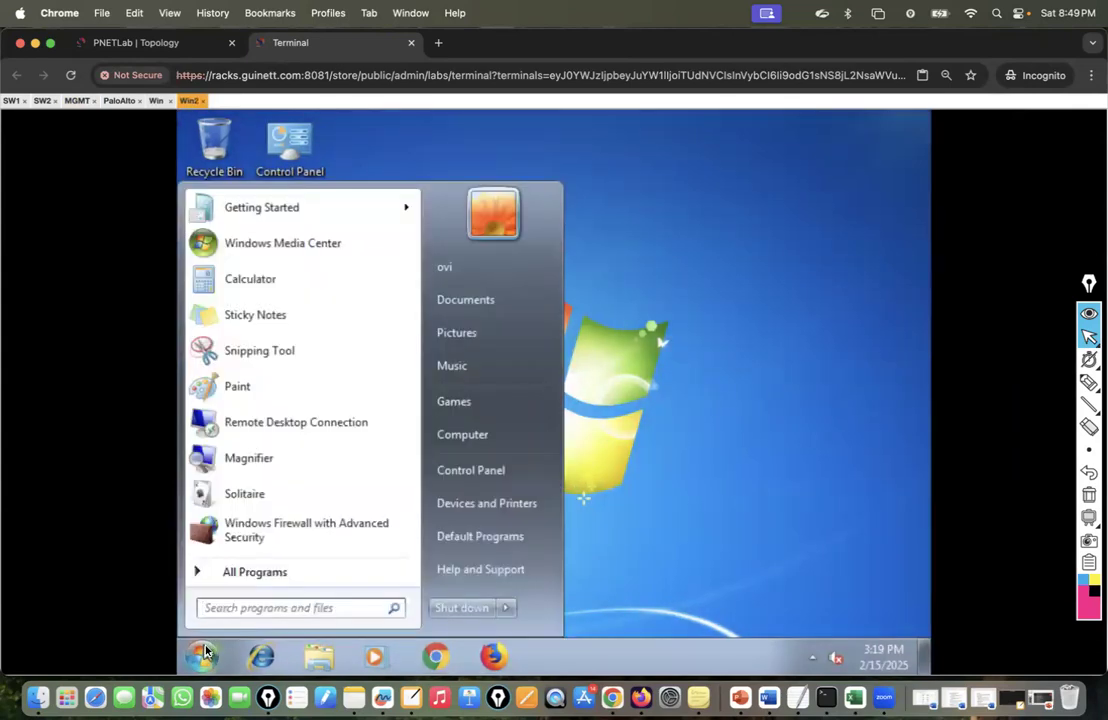
{"action": "left_click", "coordinate": [213, 608]}
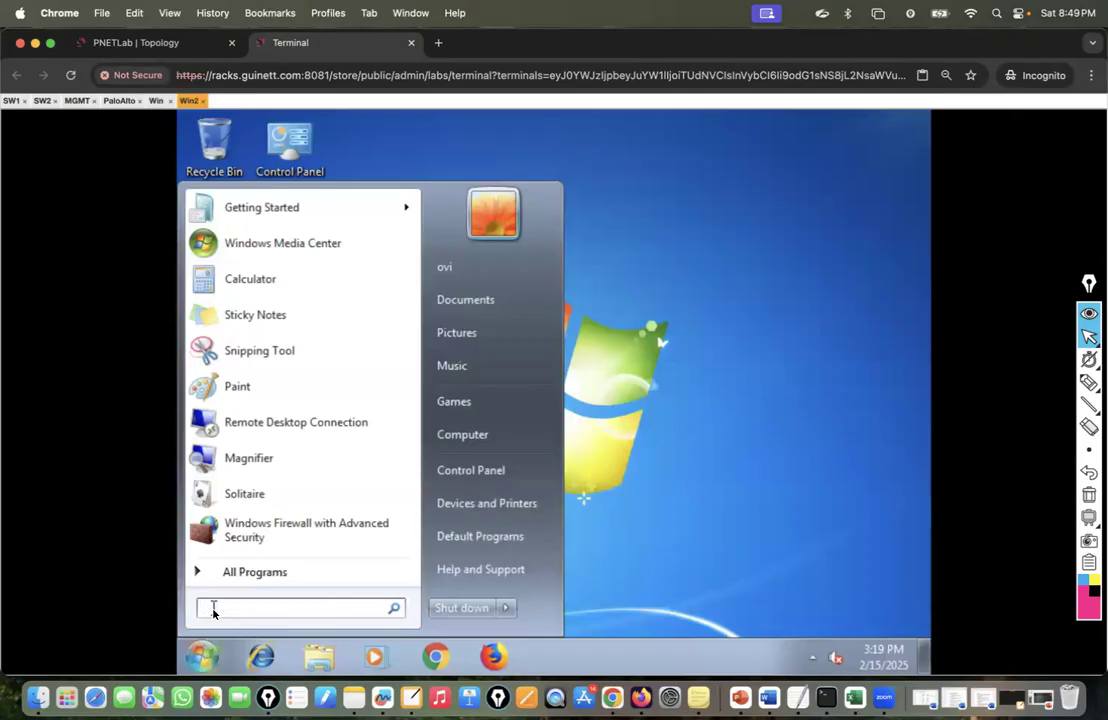
{"action": "left_click", "coordinate": [155, 101]}
{"action": "left_click", "coordinate": [188, 101]}
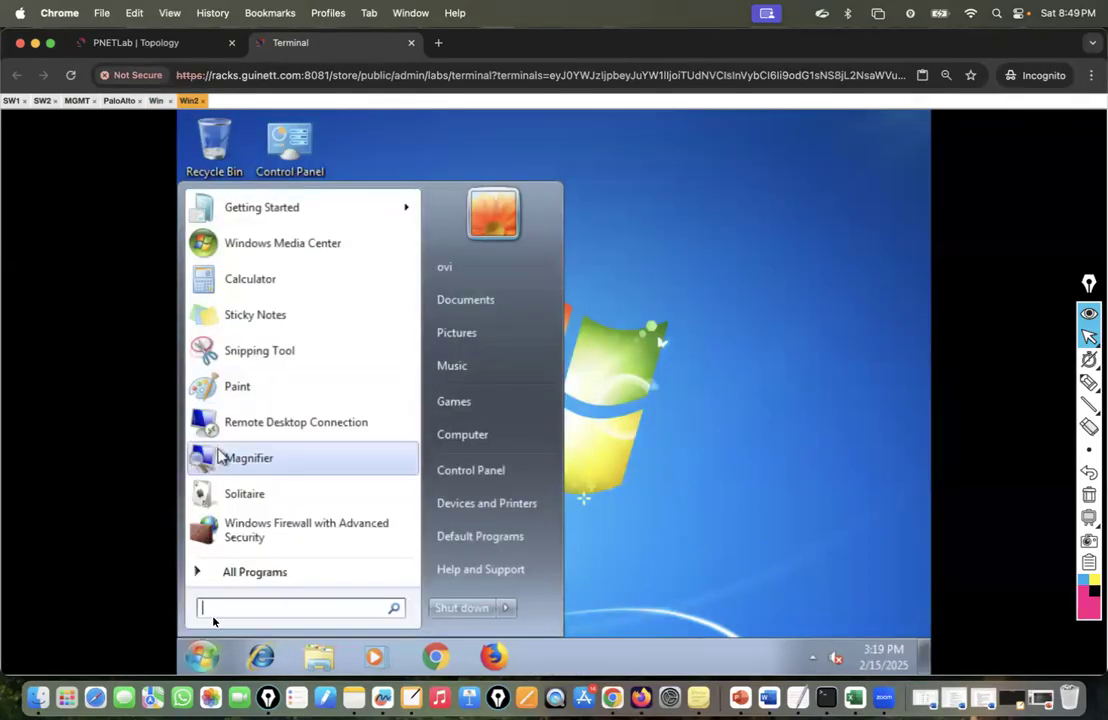
{"action": "type", "text": "cmd"}
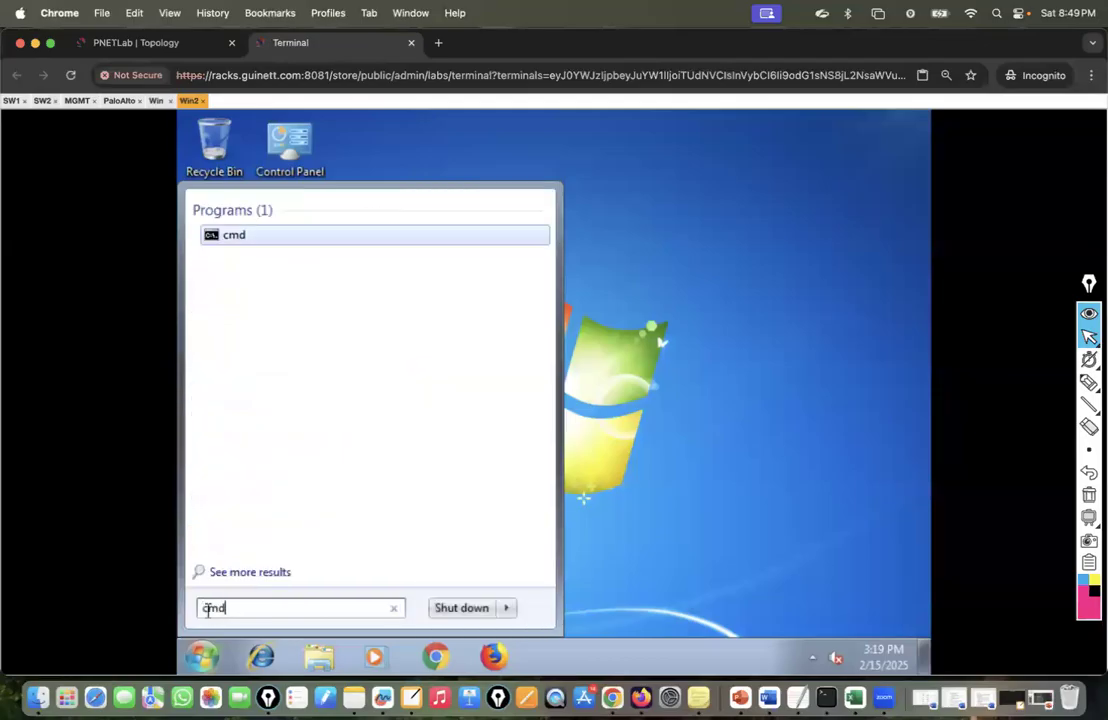
{"action": "key", "text": "Return"}
Start a continuous ping from Win2 to 10.10.10.10.
{"action": "type", "text": "ping"}
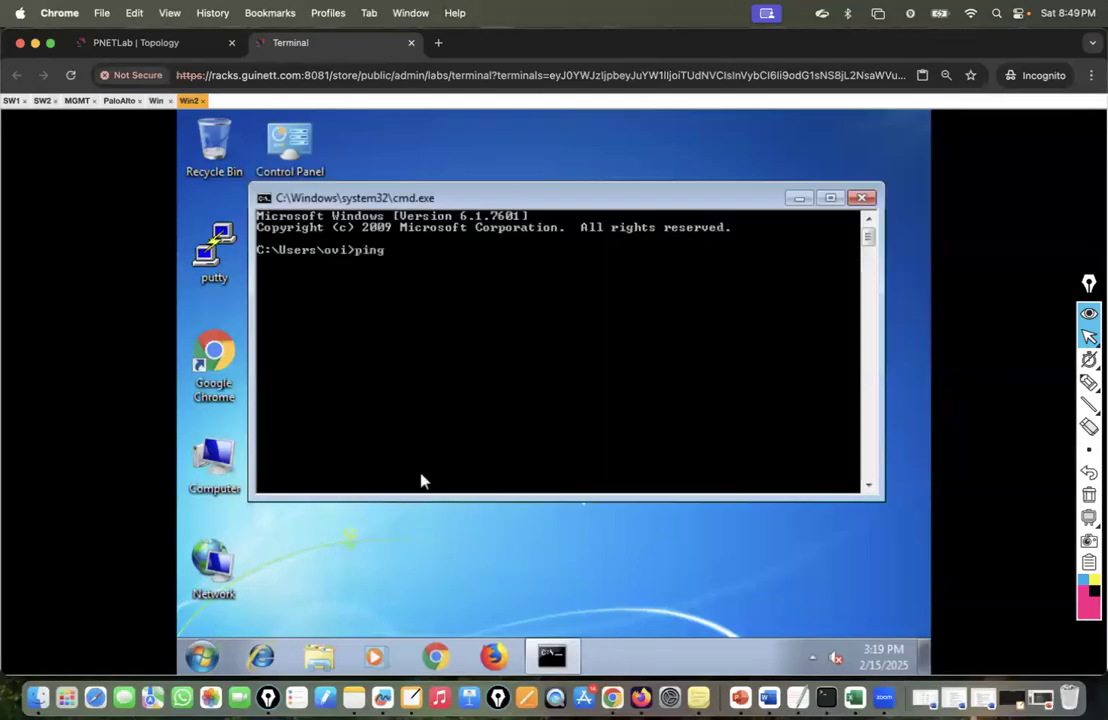
{"action": "type", "text": " 10.10.10.10 -t"}
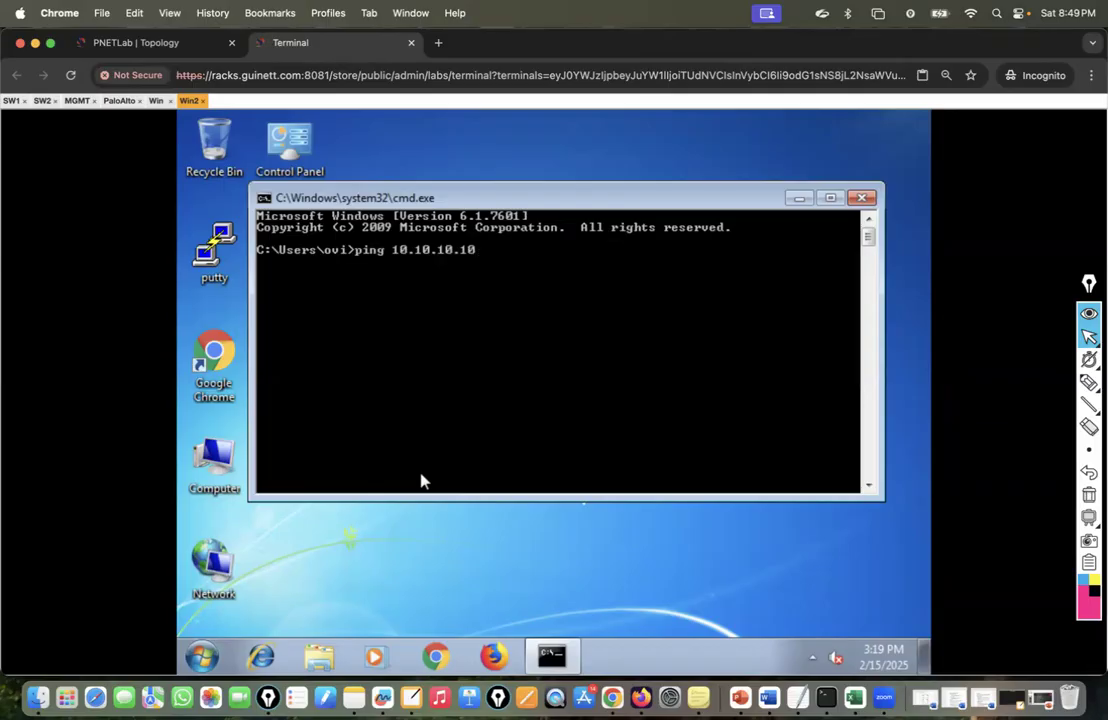
{"action": "key", "text": "Return"}
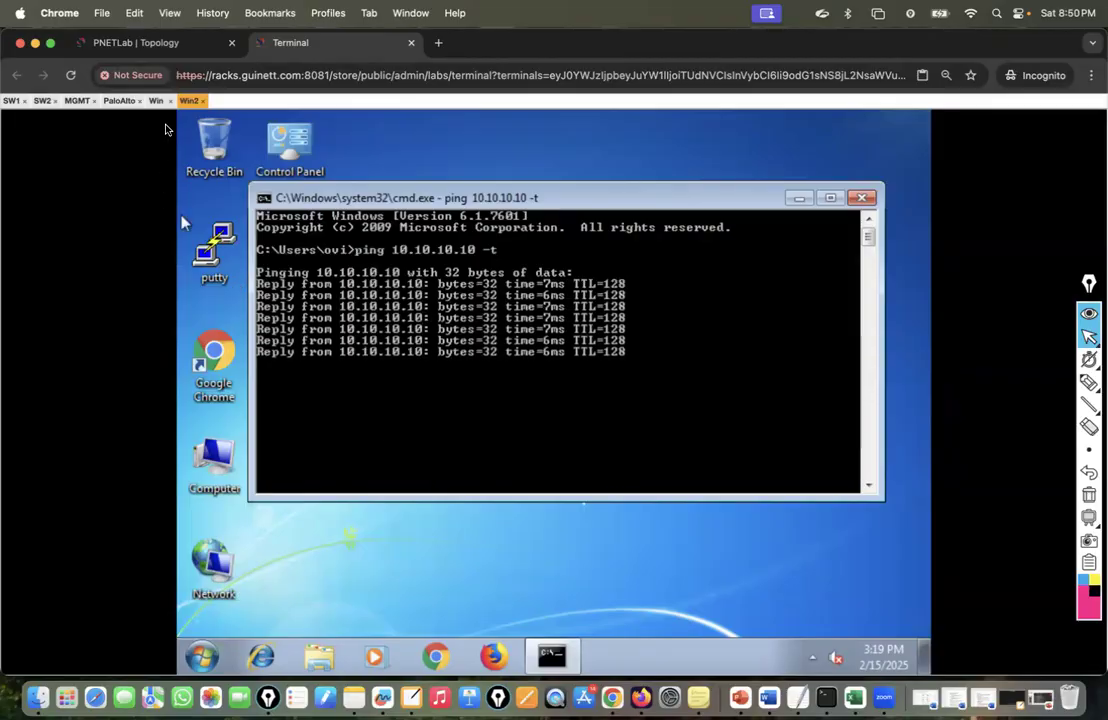
Check the running ping on Win, return to MGMT, and close the firewall's Commit Status window.
{"action": "left_click", "coordinate": [156, 101]}
{"action": "key", "text": "ctrl+shift+Tab"}
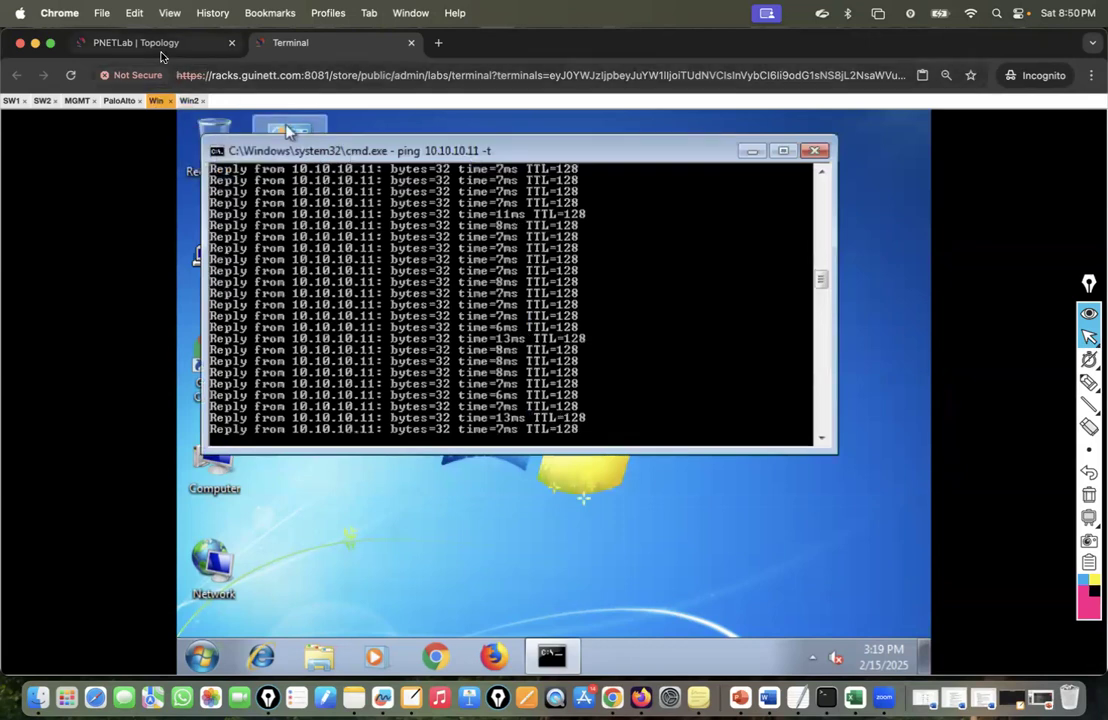
{"action": "left_click", "coordinate": [346, 42]}
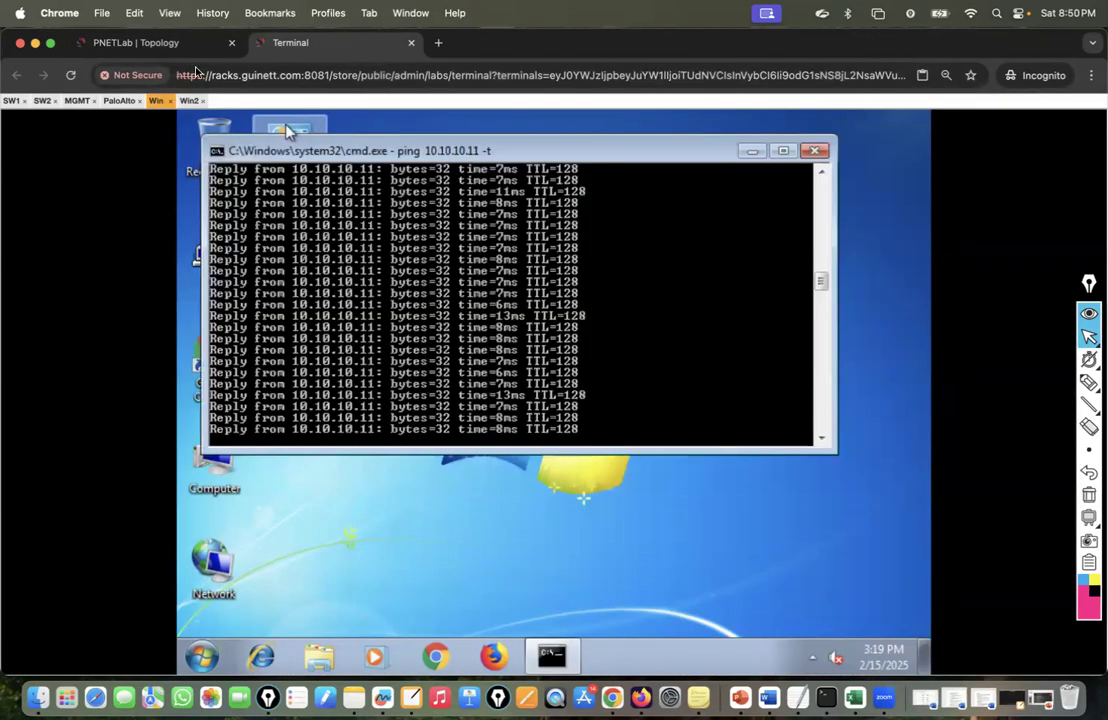
{"action": "left_click", "coordinate": [77, 100]}
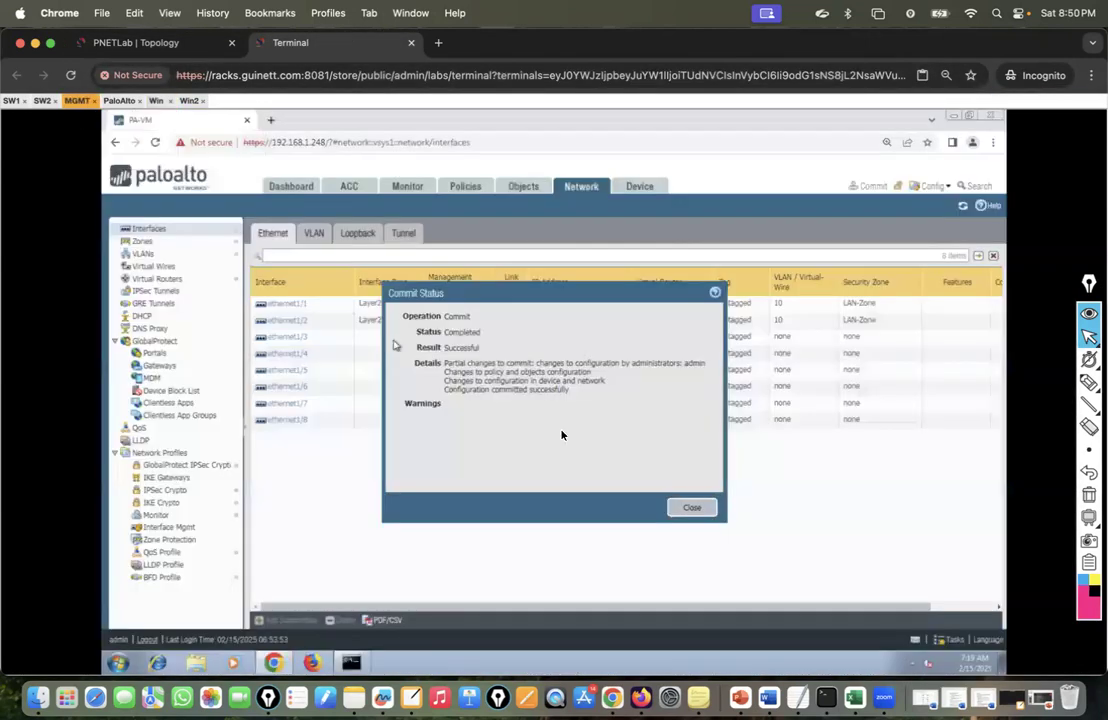
{"action": "left_click", "coordinate": [686, 510]}
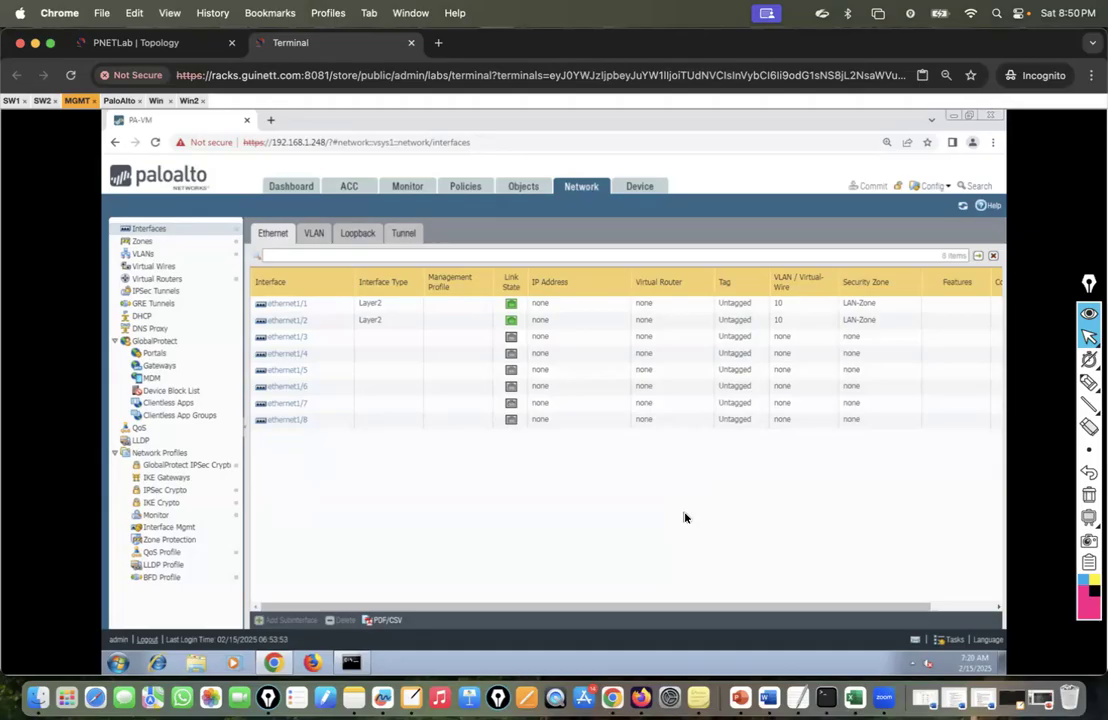
On the topology, circle and link both LAN-Zone labels in ink, and draw an arrow from PaloAlto to a boxed "Security Policy" note with "ACL" underneath.
{"action": "left_click", "coordinate": [145, 45]}
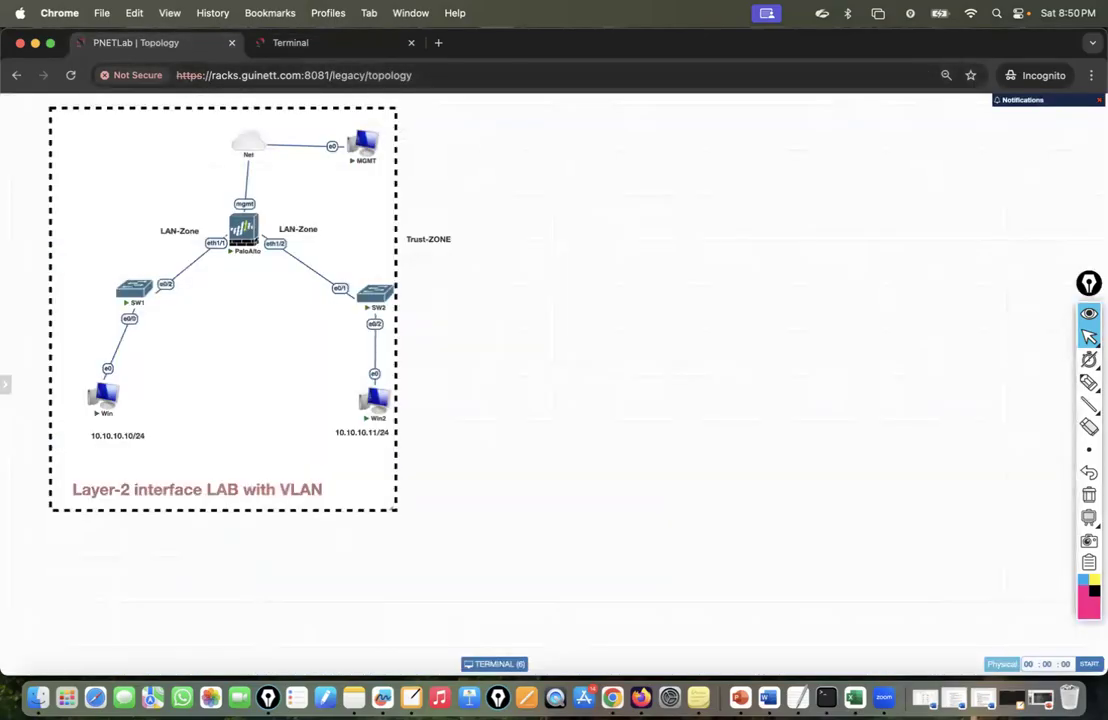
{"action": "left_click", "coordinate": [1021, 389]}
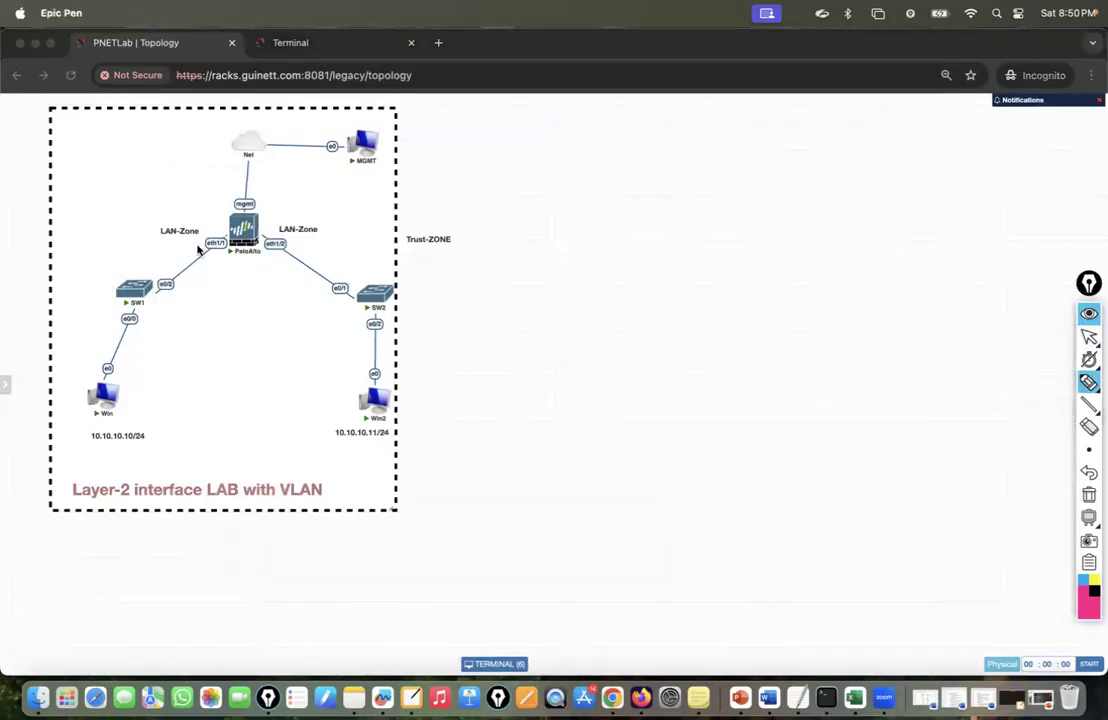
{"action": "left_click_drag", "start_coordinate": [160, 225], "coordinate": [204, 222]}
{"action": "mouse_move", "coordinate": [284, 222]}
{"action": "left_mouse_down"}
{"action": "mouse_move", "coordinate": [592, 203]}
{"action": "mouse_move", "coordinate": [655, 213]}
{"action": "mouse_move", "coordinate": [753, 190]}
{"action": "left_mouse_up"}
{"action": "mouse_move", "coordinate": [798, 193]}
{"action": "left_mouse_down"}
{"action": "mouse_move", "coordinate": [832, 190]}
{"action": "mouse_move", "coordinate": [576, 259]}
{"action": "left_mouse_up"}
{"action": "left_click", "coordinate": [835, 175]}
{"action": "mouse_move", "coordinate": [661, 256]}
{"action": "left_mouse_down"}
{"action": "mouse_move", "coordinate": [662, 284]}
{"action": "mouse_move", "coordinate": [668, 266]}
{"action": "mouse_move", "coordinate": [722, 290]}
{"action": "left_mouse_up"}
{"action": "left_click_drag", "start_coordinate": [750, 272], "coordinate": [782, 283]}
{"action": "left_click_drag", "start_coordinate": [672, 329], "coordinate": [794, 293]}
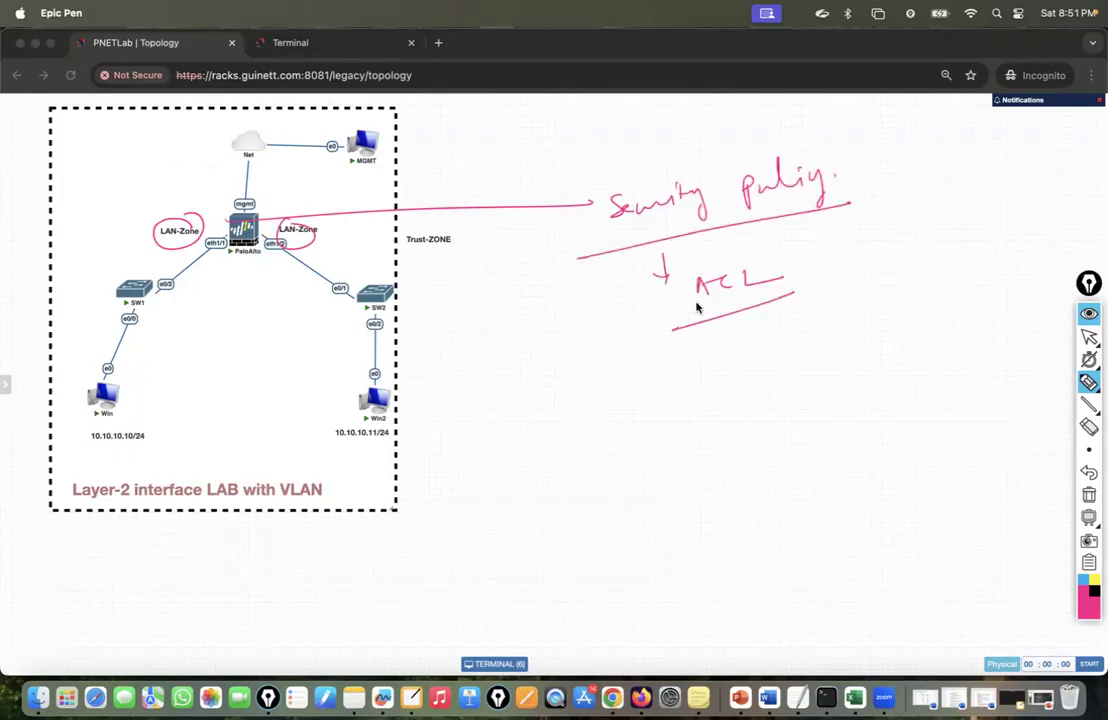
{"action": "mouse_move", "coordinate": [196, 216]}
{"action": "left_mouse_down"}
{"action": "mouse_move", "coordinate": [224, 162]}
{"action": "mouse_move", "coordinate": [290, 195]}
{"action": "mouse_move", "coordinate": [285, 222]}
{"action": "left_mouse_up"}
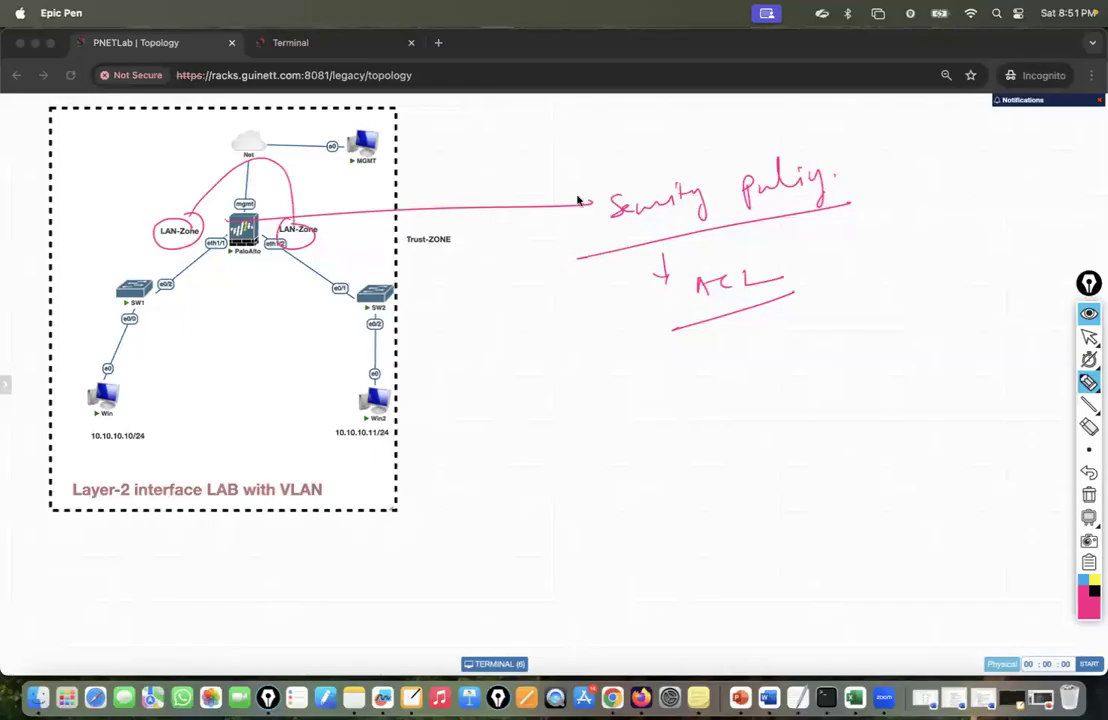
{"action": "left_click_drag", "start_coordinate": [570, 180], "coordinate": [663, 255]}
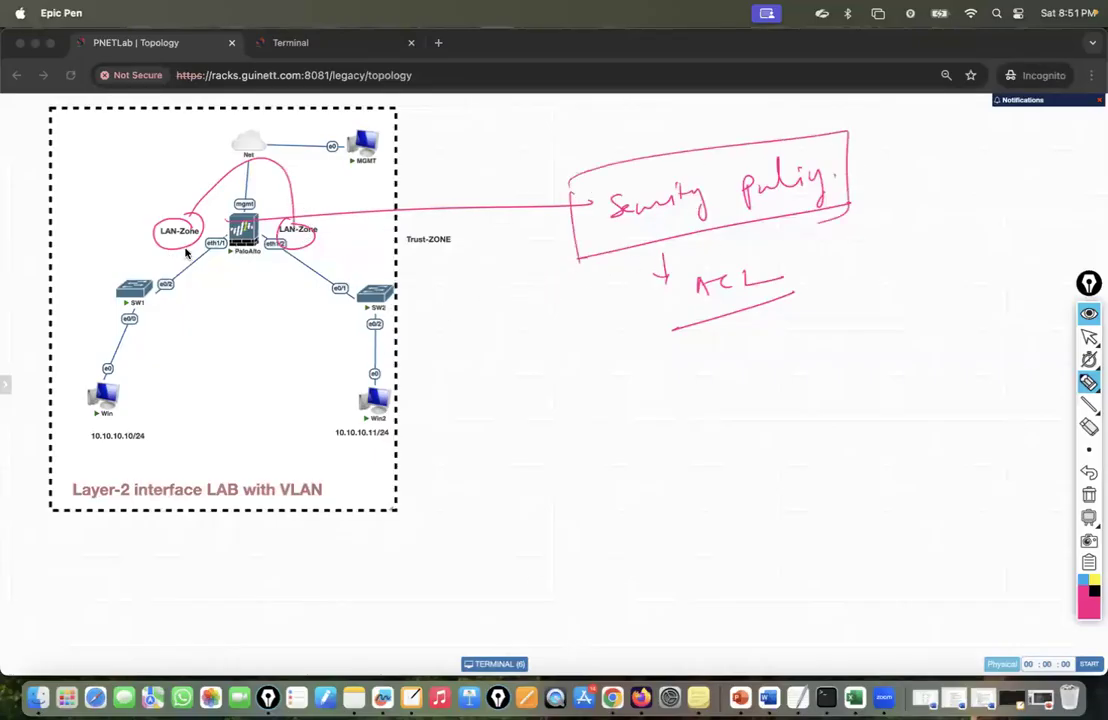
Handwrite and underline the question "Do we have Policy?" below the ACL note.
{"action": "mouse_move", "coordinate": [524, 432]}
{"action": "left_mouse_down"}
{"action": "mouse_move", "coordinate": [527, 458]}
{"action": "mouse_move", "coordinate": [628, 415]}
{"action": "mouse_move", "coordinate": [684, 426]}
{"action": "mouse_move", "coordinate": [737, 391]}
{"action": "mouse_move", "coordinate": [790, 377]}
{"action": "mouse_move", "coordinate": [797, 410]}
{"action": "left_mouse_up"}
{"action": "left_click_drag", "start_coordinate": [484, 503], "coordinate": [737, 415]}
{"action": "left_click_drag", "start_coordinate": [813, 347], "coordinate": [818, 383]}
{"action": "left_click", "coordinate": [828, 391]}
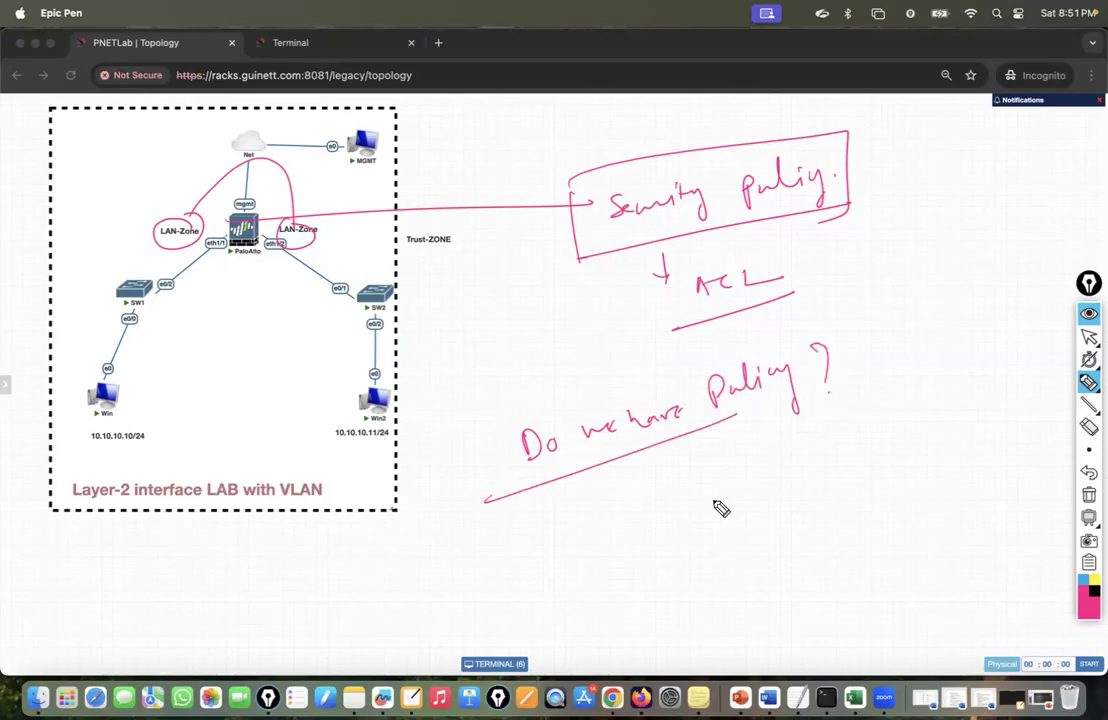
Handwrite "[Intra-zone] = Allow" below the policy question and underline "Allow".
{"action": "mouse_move", "coordinate": [668, 463]}
{"action": "left_mouse_down"}
{"action": "mouse_move", "coordinate": [652, 532]}
{"action": "mouse_move", "coordinate": [688, 540]}
{"action": "left_mouse_up"}
{"action": "mouse_move", "coordinate": [689, 480]}
{"action": "left_mouse_down"}
{"action": "mouse_move", "coordinate": [690, 505]}
{"action": "mouse_move", "coordinate": [846, 462]}
{"action": "left_mouse_up"}
{"action": "mouse_move", "coordinate": [842, 418]}
{"action": "left_mouse_down"}
{"action": "mouse_move", "coordinate": [868, 491]}
{"action": "mouse_move", "coordinate": [895, 449]}
{"action": "mouse_move", "coordinate": [946, 432]}
{"action": "mouse_move", "coordinate": [945, 421]}
{"action": "left_mouse_up"}
{"action": "left_click", "coordinate": [880, 437]}
{"action": "left_click_drag", "start_coordinate": [952, 407], "coordinate": [955, 429]}
{"action": "mouse_move", "coordinate": [963, 404]}
{"action": "left_mouse_down"}
{"action": "mouse_move", "coordinate": [966, 425]}
{"action": "mouse_move", "coordinate": [998, 400]}
{"action": "mouse_move", "coordinate": [916, 462]}
{"action": "left_mouse_up"}
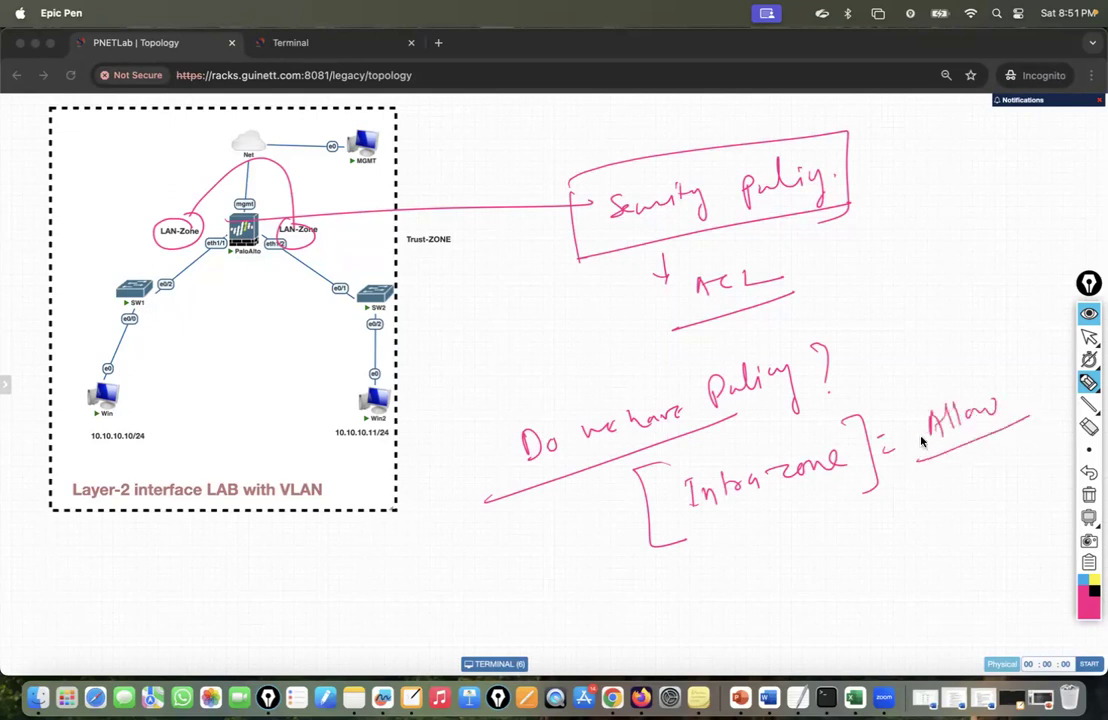
Handwrite "Interzone = [Blocked Denied.]" below the intra-zone note, leave pen mode, and erase all the ink.
{"action": "mouse_move", "coordinate": [707, 562]}
{"action": "left_mouse_down"}
{"action": "mouse_move", "coordinate": [712, 596]}
{"action": "mouse_move", "coordinate": [750, 592]}
{"action": "left_mouse_up"}
{"action": "mouse_move", "coordinate": [738, 578]}
{"action": "left_mouse_down"}
{"action": "mouse_move", "coordinate": [828, 566]}
{"action": "mouse_move", "coordinate": [790, 568]}
{"action": "mouse_move", "coordinate": [816, 569]}
{"action": "mouse_move", "coordinate": [858, 549]}
{"action": "left_mouse_up"}
{"action": "left_click", "coordinate": [880, 538]}
{"action": "left_click", "coordinate": [881, 548]}
{"action": "mouse_move", "coordinate": [935, 528]}
{"action": "left_mouse_down"}
{"action": "mouse_move", "coordinate": [992, 504]}
{"action": "mouse_move", "coordinate": [1014, 524]}
{"action": "mouse_move", "coordinate": [950, 579]}
{"action": "mouse_move", "coordinate": [1037, 550]}
{"action": "left_mouse_up"}
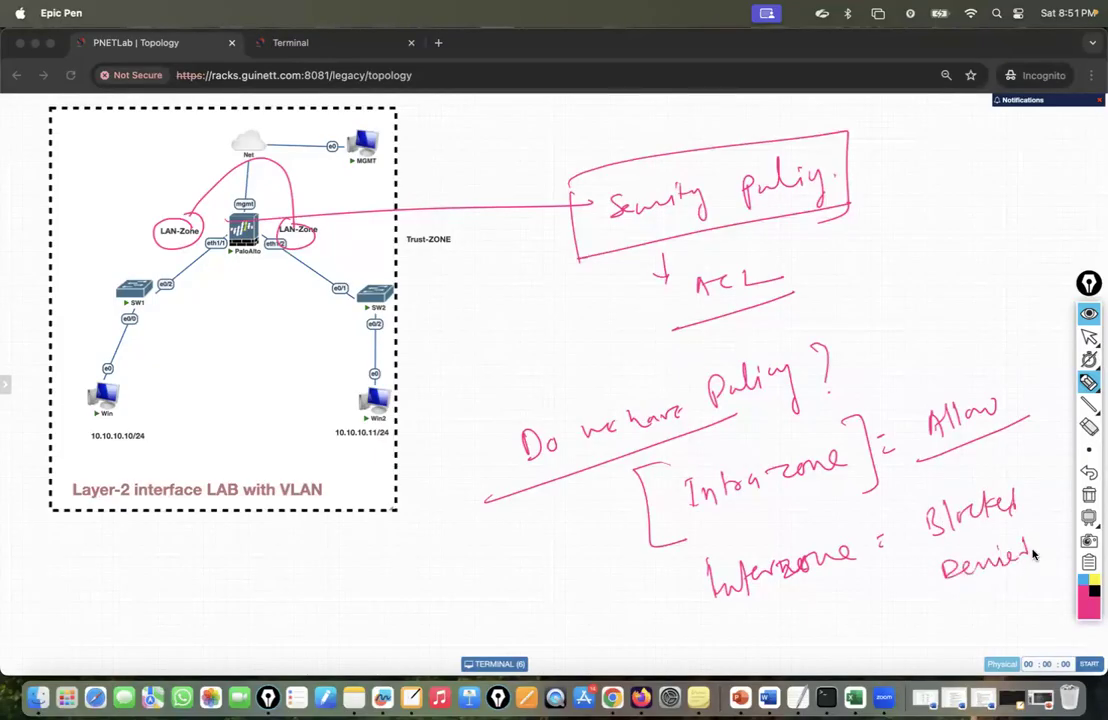
{"action": "left_click_drag", "start_coordinate": [912, 496], "coordinate": [945, 597]}
{"action": "left_click_drag", "start_coordinate": [1030, 472], "coordinate": [1038, 566]}
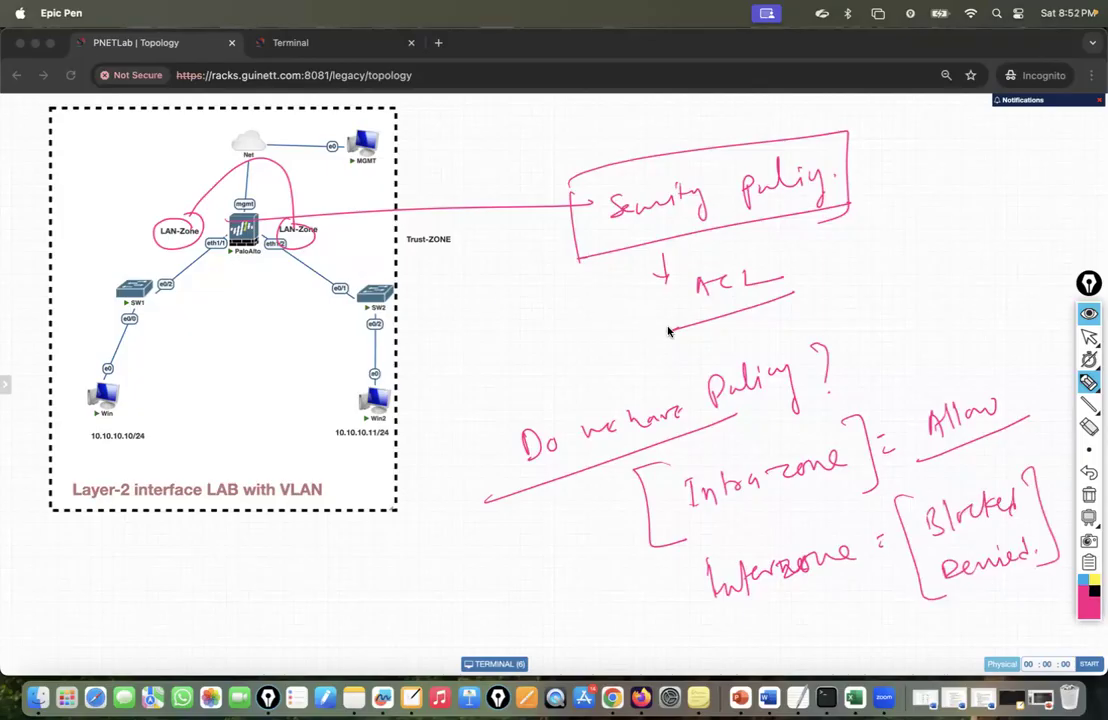
{"action": "left_click", "coordinate": [1089, 338]}
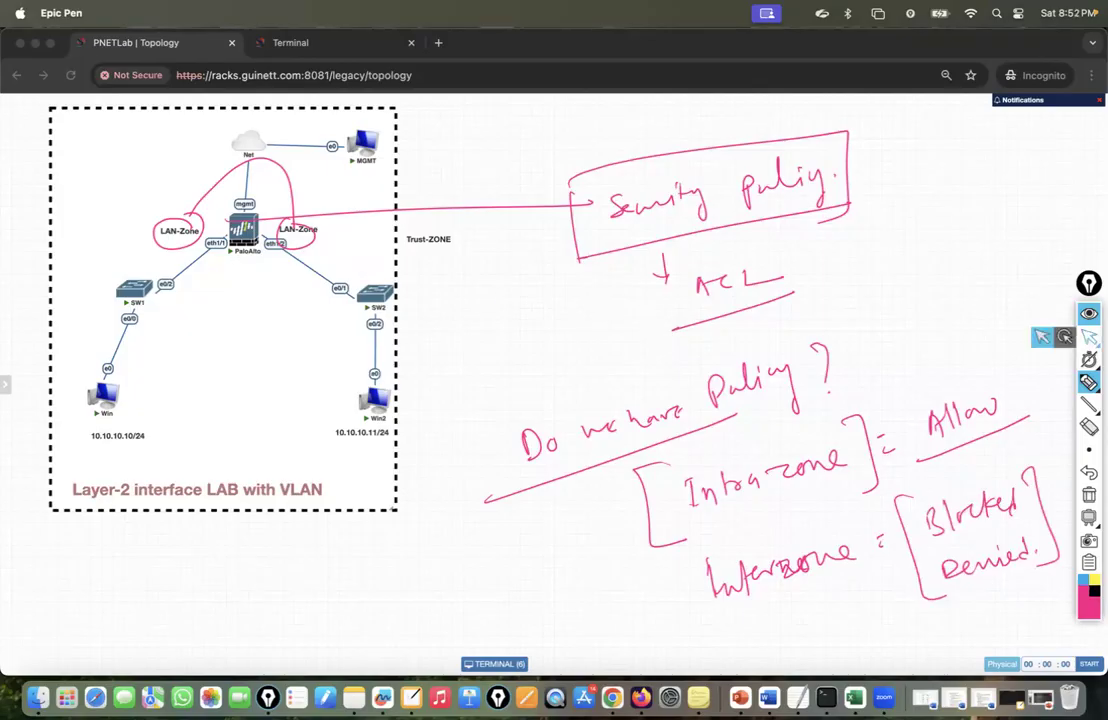
{"action": "left_click", "coordinate": [1089, 495]}
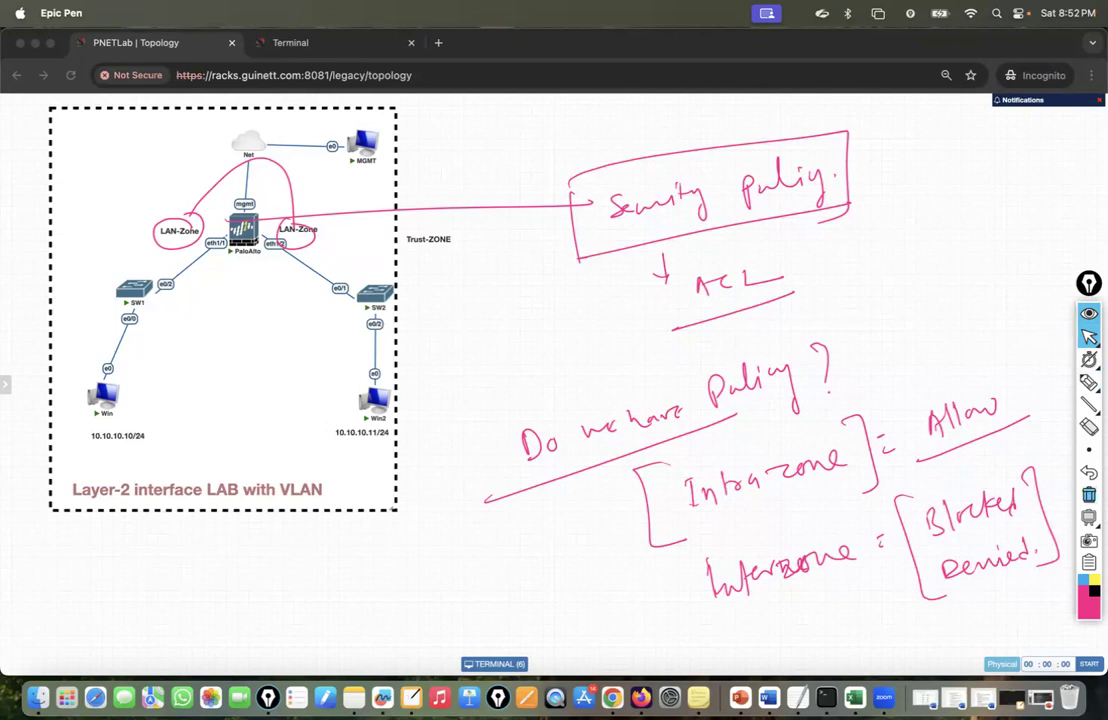
Open the firewall's session browser and expand the details of one ping session from 10.10.10.11 and one from 10.10.10.10.
{"action": "left_click", "coordinate": [1089, 339]}
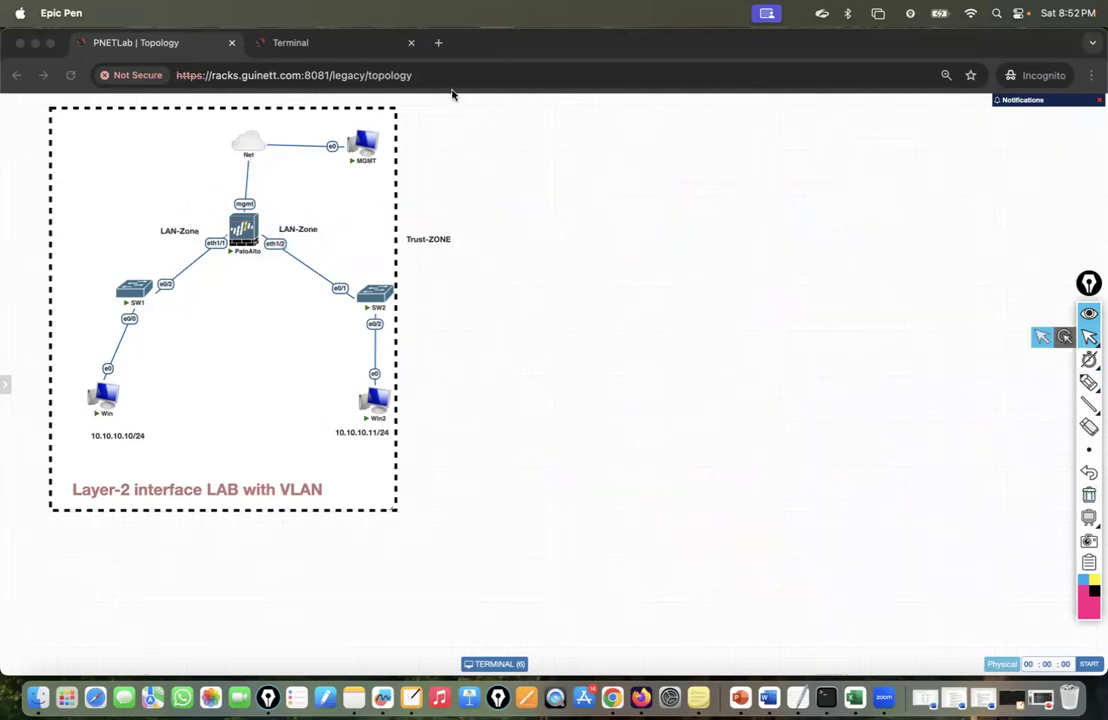
{"action": "left_click", "coordinate": [329, 43]}
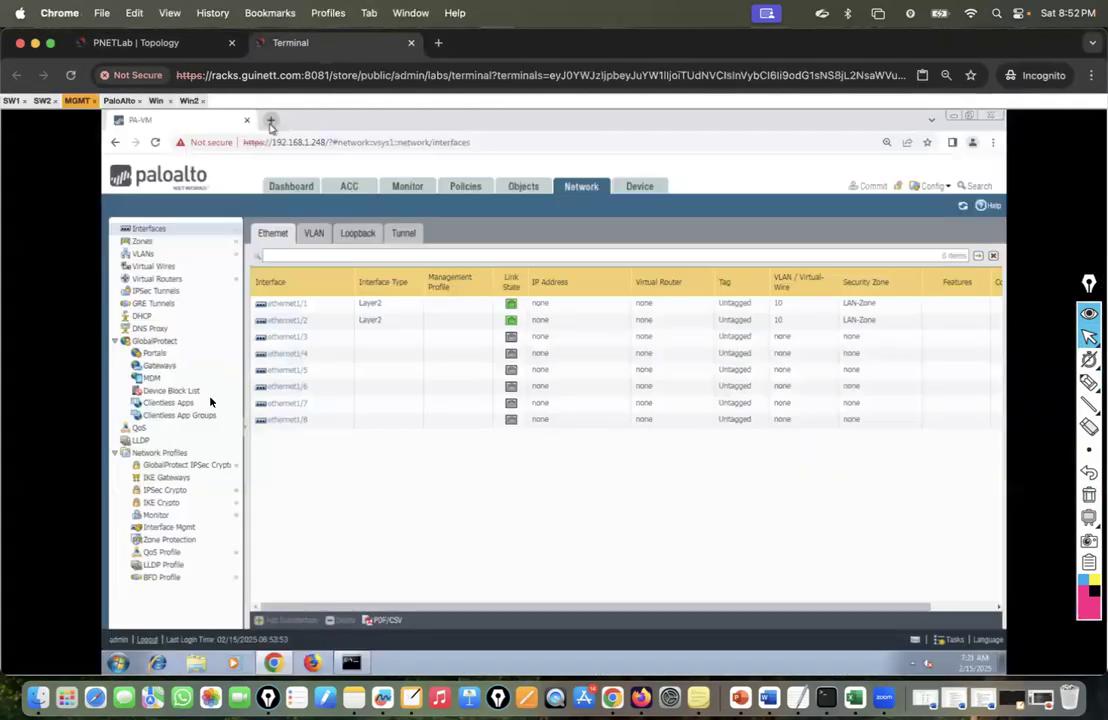
{"action": "left_click", "coordinate": [408, 187]}
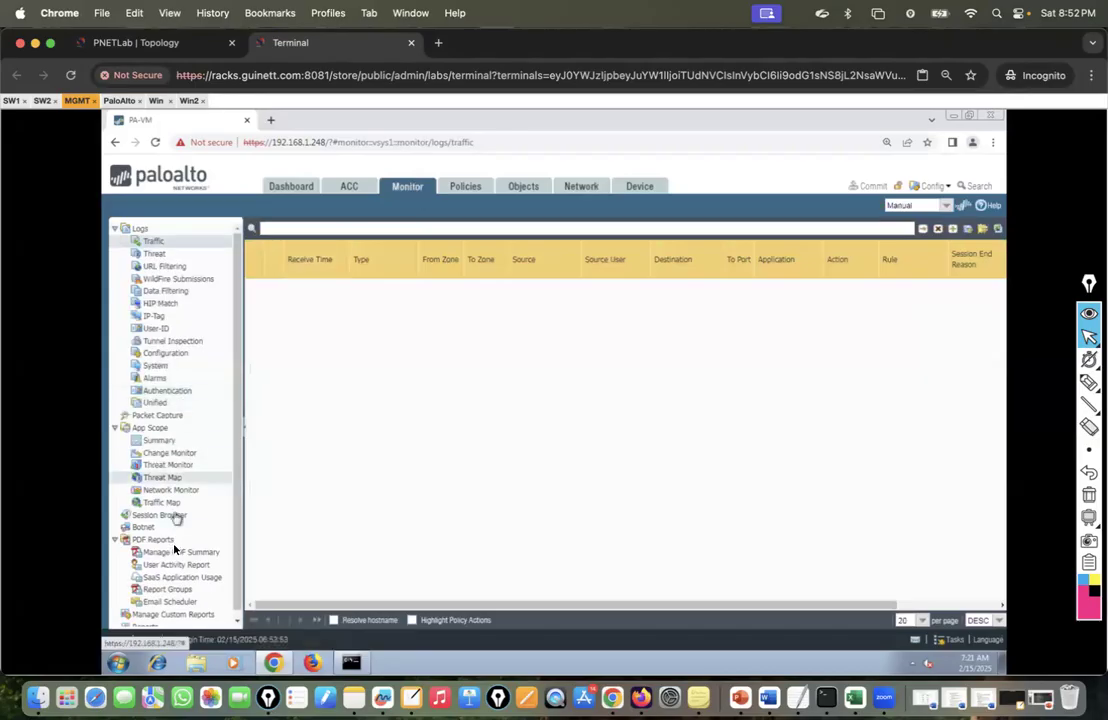
{"action": "left_click", "coordinate": [165, 515]}
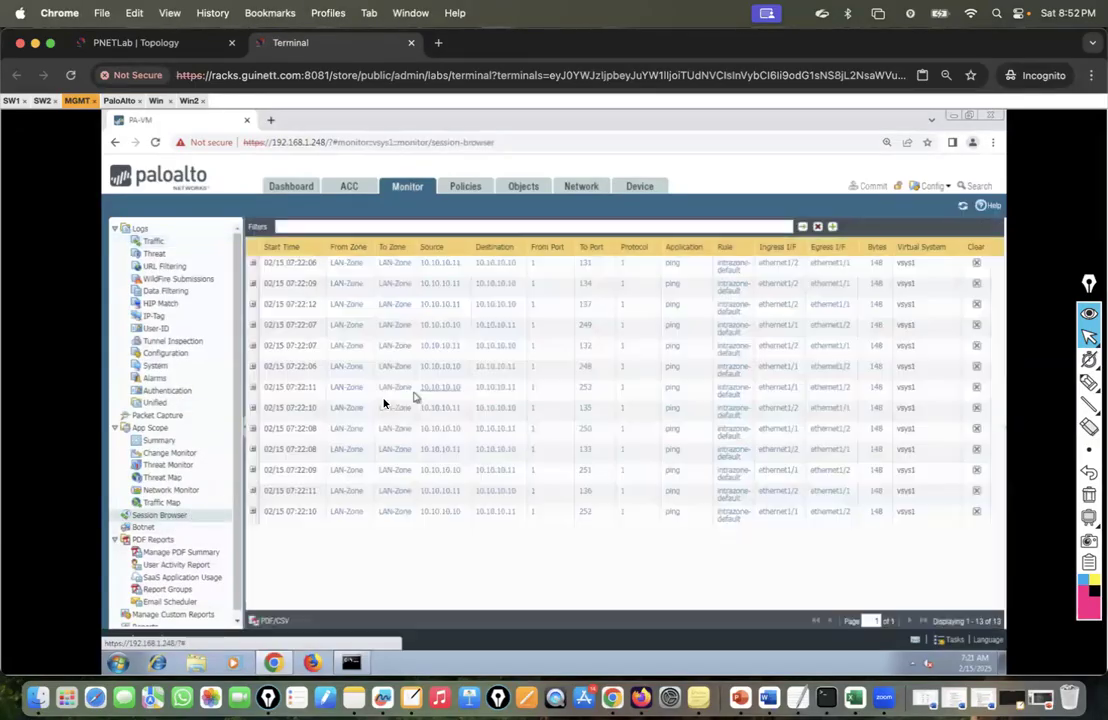
{"action": "left_click", "coordinate": [253, 265]}
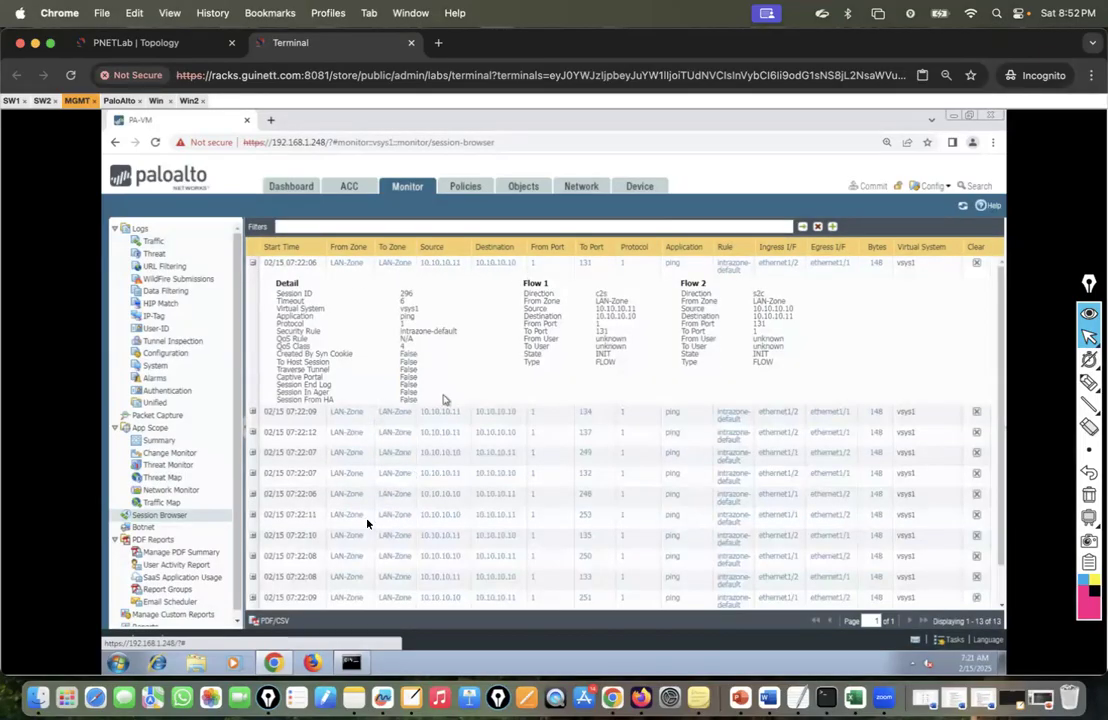
{"action": "left_click", "coordinate": [253, 494]}
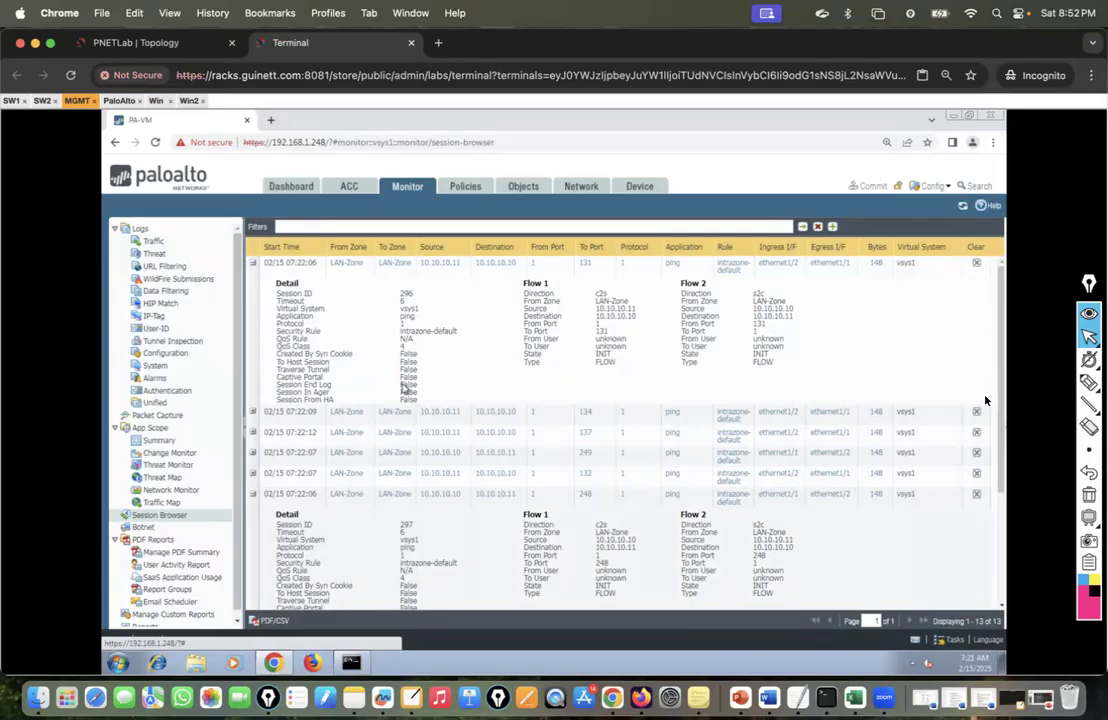
Circle Security Rule in the first session's details, link it in ink to a boxed intrazone-default, and add an outward arrow.
{"action": "mouse_move", "coordinate": [1089, 383]}
{"action": "left_click", "coordinate": [1018, 383]}
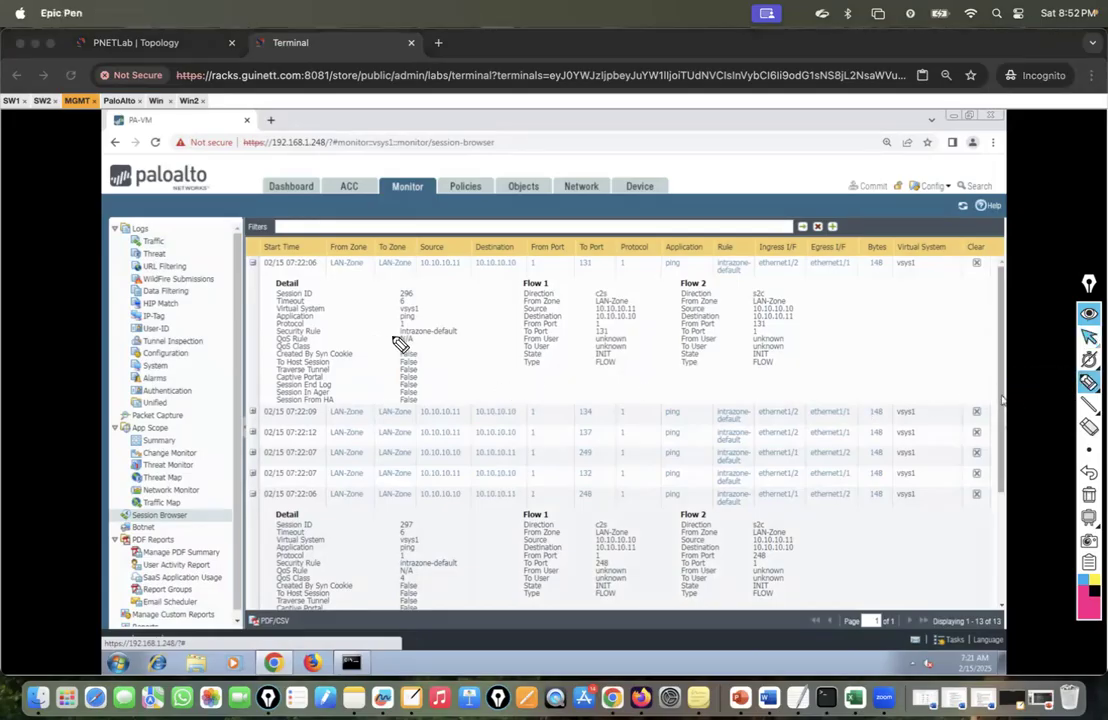
{"action": "mouse_move", "coordinate": [289, 331]}
{"action": "left_mouse_down"}
{"action": "mouse_move", "coordinate": [392, 324]}
{"action": "mouse_move", "coordinate": [452, 340]}
{"action": "mouse_move", "coordinate": [445, 328]}
{"action": "mouse_move", "coordinate": [400, 326]}
{"action": "left_mouse_up"}
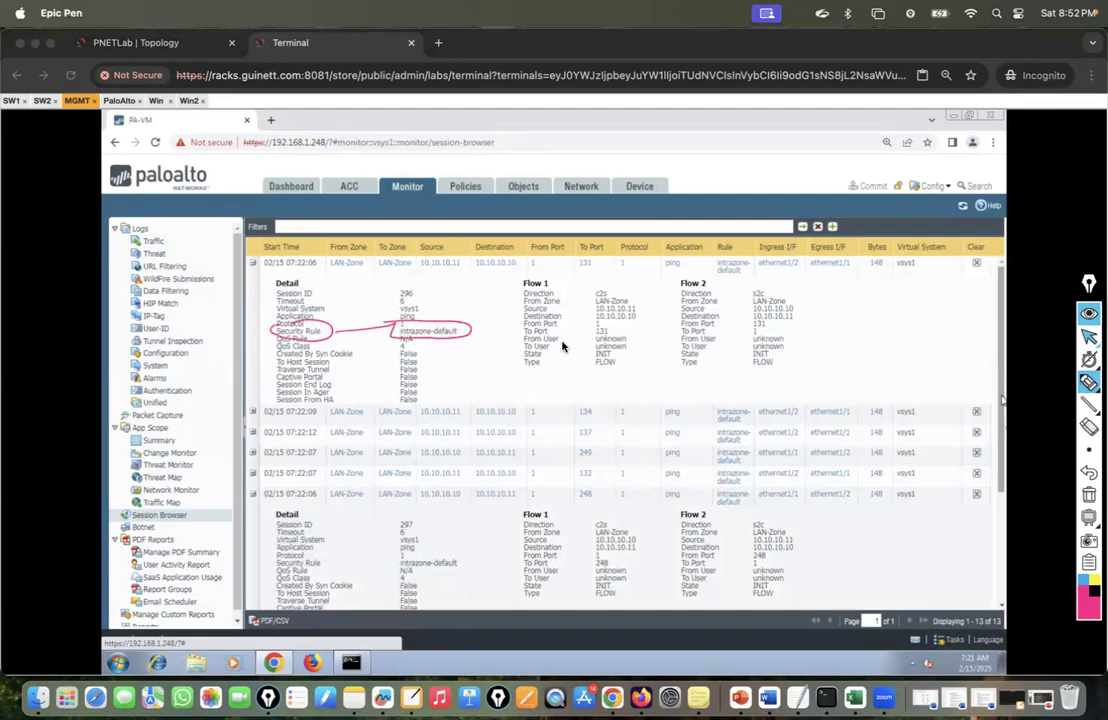
{"action": "mouse_move", "coordinate": [462, 329]}
{"action": "left_mouse_down"}
{"action": "mouse_move", "coordinate": [497, 284]}
{"action": "mouse_move", "coordinate": [497, 300]}
{"action": "left_mouse_up"}
{"action": "left_click", "coordinate": [1089, 338]}
On the topology, circle Win2's address, trace the path from Win through PaloAlto to Win2, add marks beside it, and erase the ink.
{"action": "left_click", "coordinate": [133, 43]}
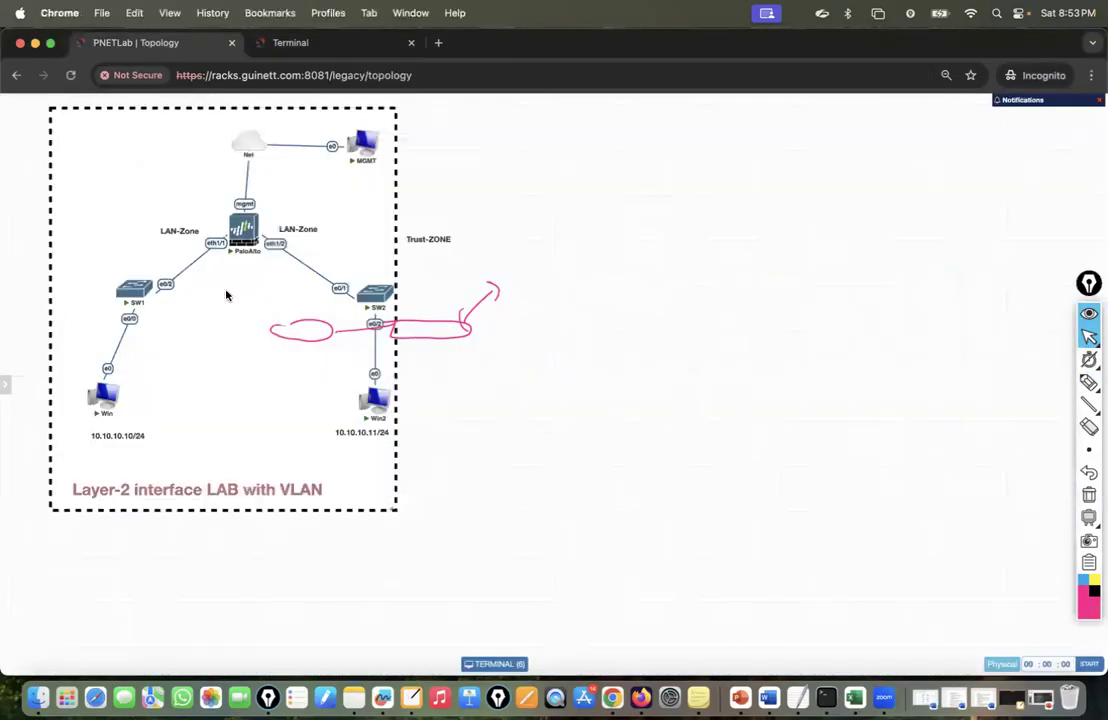
{"action": "mouse_move", "coordinate": [1089, 383]}
{"action": "left_click", "coordinate": [1017, 385]}
{"action": "left_click_drag", "start_coordinate": [346, 426], "coordinate": [352, 421]}
{"action": "mouse_move", "coordinate": [100, 412]}
{"action": "left_mouse_down"}
{"action": "mouse_move", "coordinate": [108, 365]}
{"action": "mouse_move", "coordinate": [190, 240]}
{"action": "mouse_move", "coordinate": [330, 262]}
{"action": "mouse_move", "coordinate": [376, 415]}
{"action": "mouse_move", "coordinate": [376, 494]}
{"action": "left_mouse_up"}
{"action": "left_click_drag", "start_coordinate": [412, 432], "coordinate": [490, 421]}
{"action": "mouse_move", "coordinate": [435, 453]}
{"action": "left_mouse_down"}
{"action": "mouse_move", "coordinate": [468, 446]}
{"action": "mouse_move", "coordinate": [499, 459]}
{"action": "left_mouse_up"}
{"action": "left_click_drag", "start_coordinate": [411, 430], "coordinate": [453, 474]}
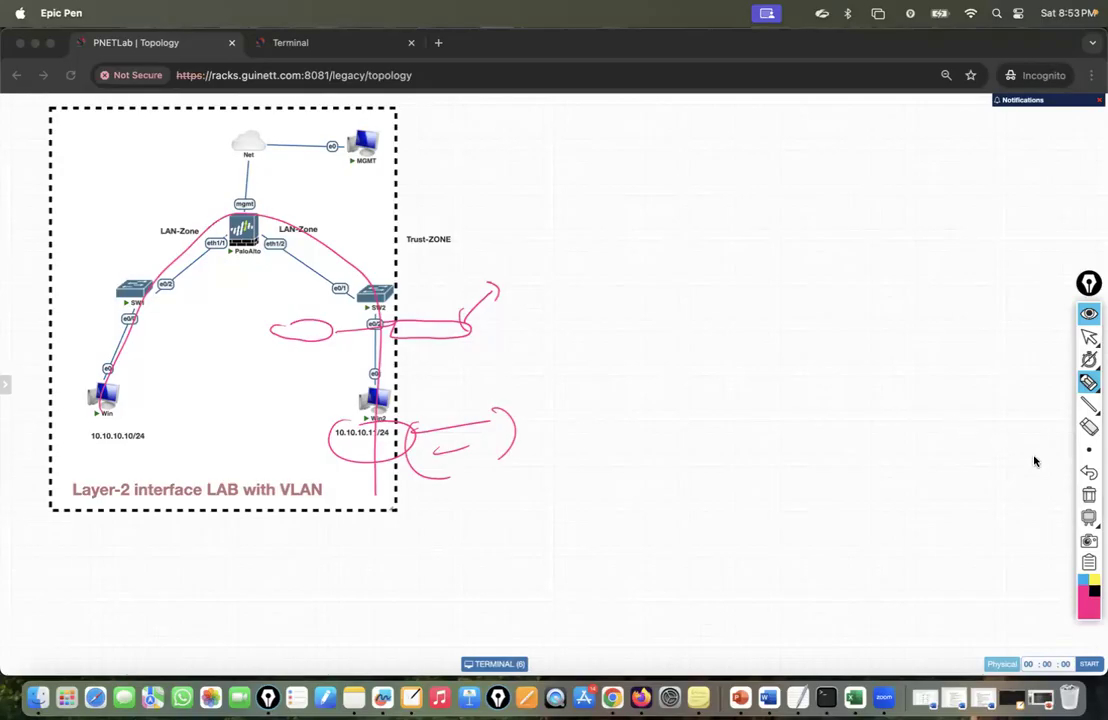
{"action": "left_click", "coordinate": [1089, 495]}
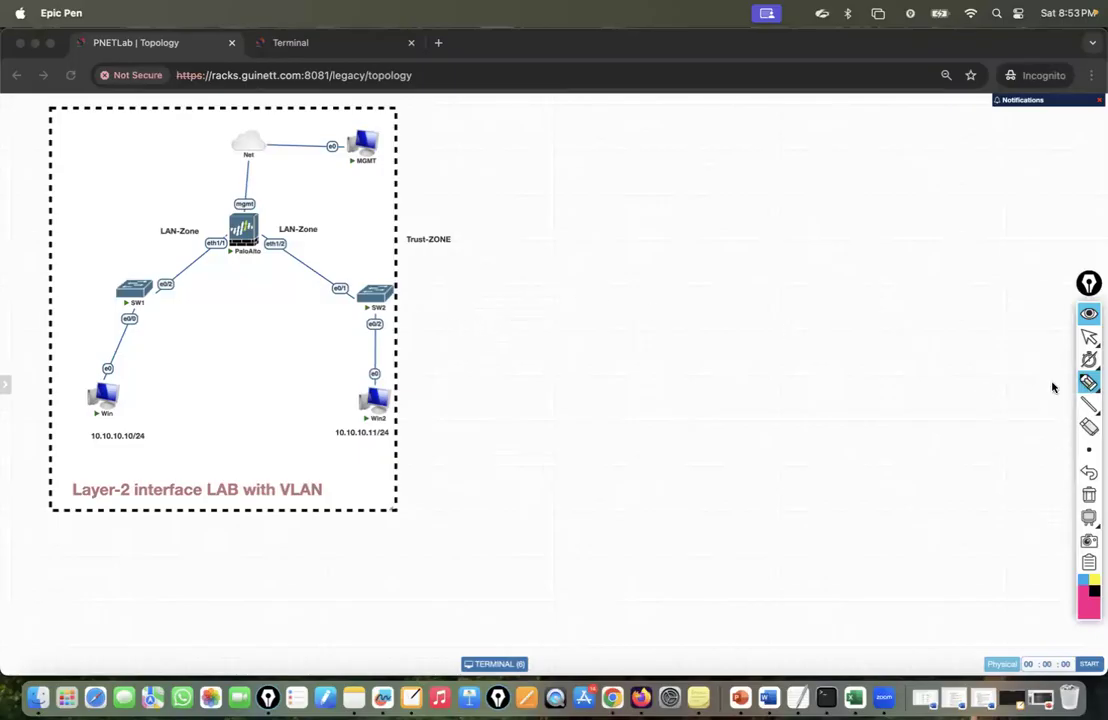
Beside the topology, draw an L2 | L3 split with two circled 10s above it joined by an arc.
{"action": "left_click_drag", "start_coordinate": [618, 256], "coordinate": [644, 274]}
{"action": "mouse_move", "coordinate": [657, 251]}
{"action": "left_mouse_down"}
{"action": "mouse_move", "coordinate": [662, 265]}
{"action": "mouse_move", "coordinate": [679, 263]}
{"action": "mouse_move", "coordinate": [644, 327]}
{"action": "left_mouse_up"}
{"action": "left_click_drag", "start_coordinate": [691, 243], "coordinate": [735, 241]}
{"action": "left_click_drag", "start_coordinate": [604, 202], "coordinate": [606, 213]}
{"action": "left_click_drag", "start_coordinate": [613, 202], "coordinate": [615, 201]}
{"action": "mouse_move", "coordinate": [714, 199]}
{"action": "left_mouse_down"}
{"action": "mouse_move", "coordinate": [717, 212]}
{"action": "mouse_move", "coordinate": [729, 200]}
{"action": "left_mouse_up"}
{"action": "left_click_drag", "start_coordinate": [718, 181], "coordinate": [708, 191]}
{"action": "left_click_drag", "start_coordinate": [574, 187], "coordinate": [724, 180]}
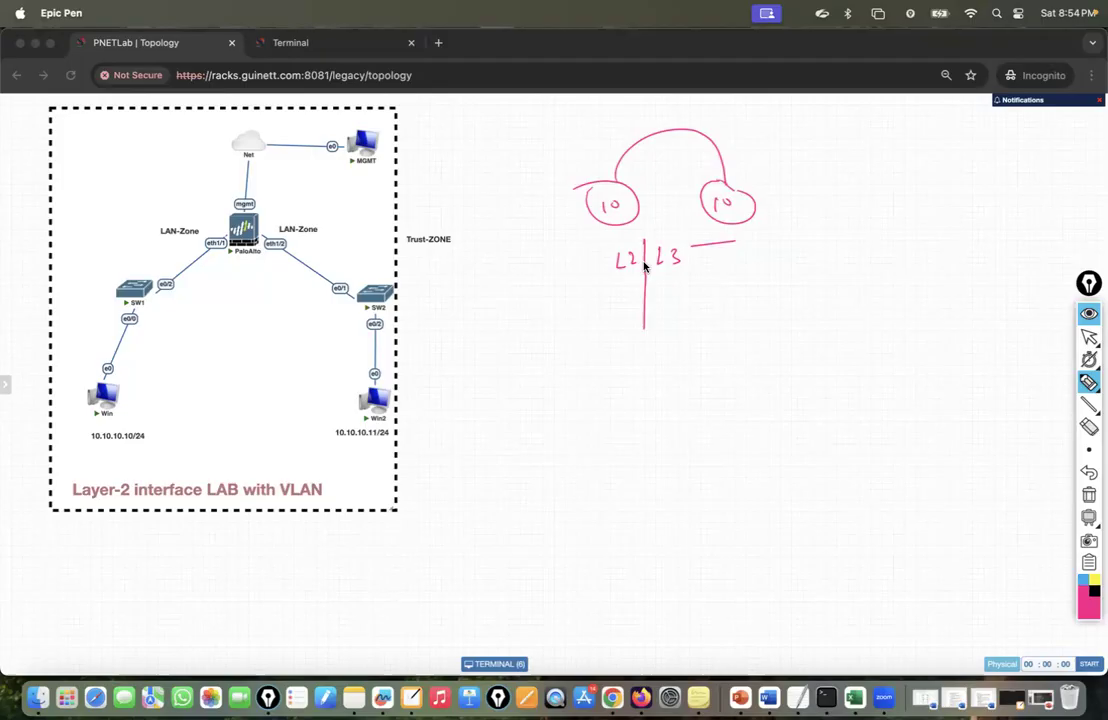
{"action": "left_click_drag", "start_coordinate": [728, 240], "coordinate": [735, 240]}
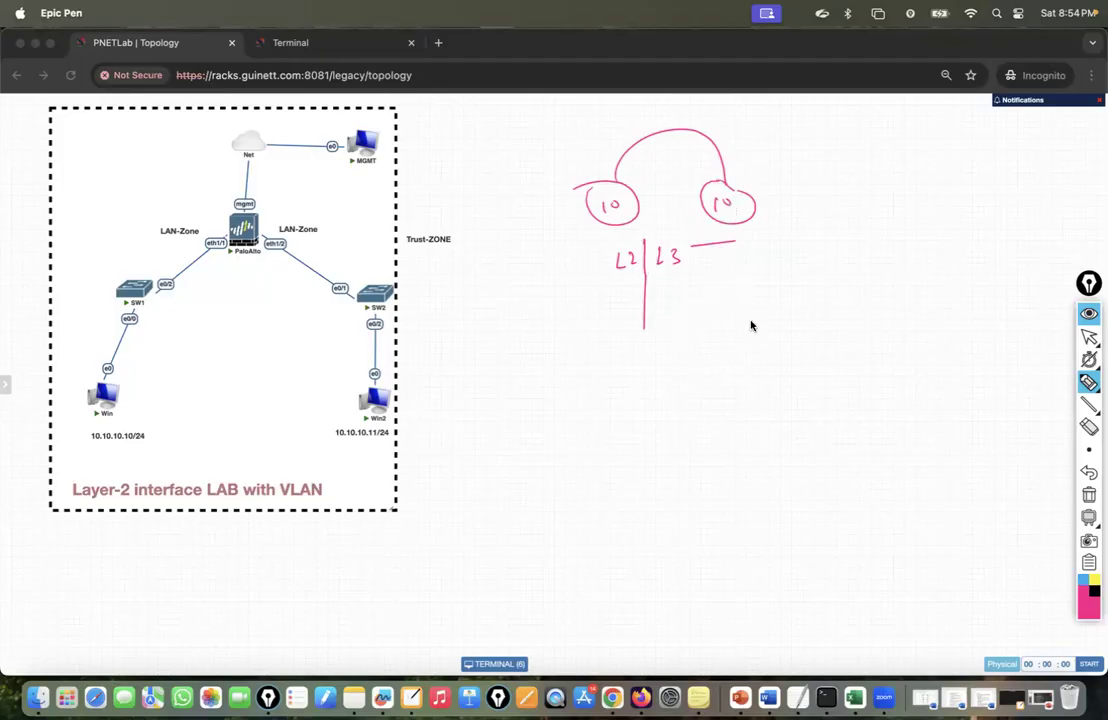
Draw a box labelled 10 below the split with an incoming line marked with a person's name and a circled L3.
{"action": "mouse_move", "coordinate": [652, 474]}
{"action": "left_mouse_down"}
{"action": "mouse_move", "coordinate": [653, 398]}
{"action": "mouse_move", "coordinate": [728, 468]}
{"action": "mouse_move", "coordinate": [656, 477]}
{"action": "left_mouse_up"}
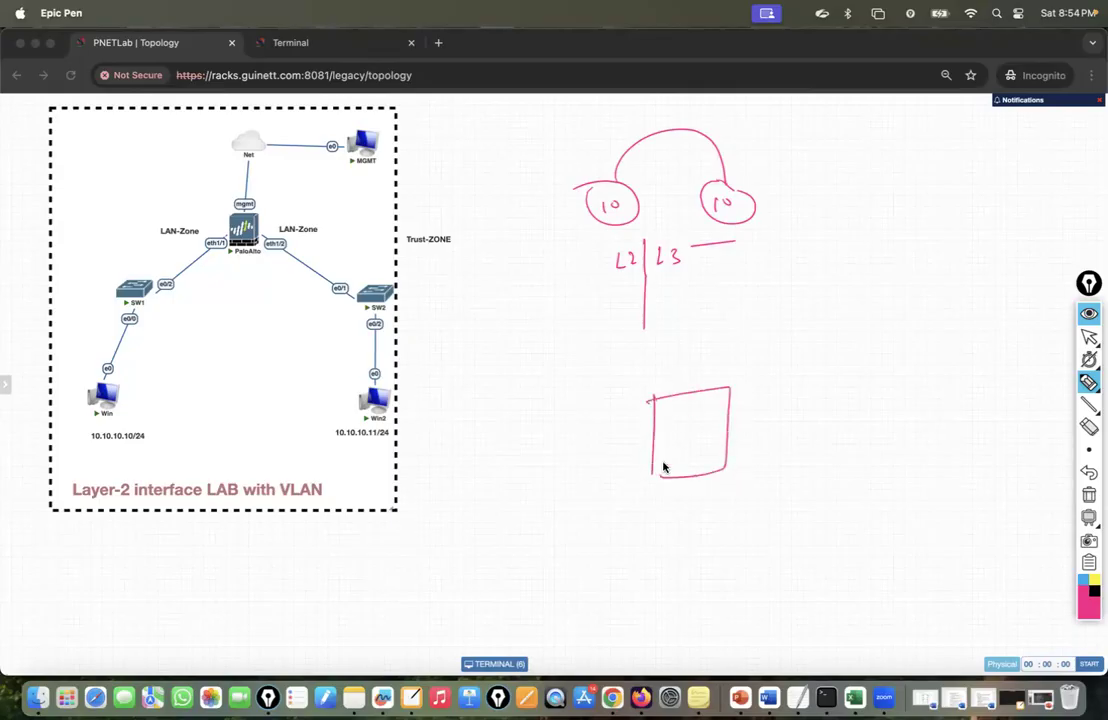
{"action": "left_click_drag", "start_coordinate": [681, 426], "coordinate": [680, 450]}
{"action": "left_click_drag", "start_coordinate": [693, 430], "coordinate": [692, 431]}
{"action": "left_click_drag", "start_coordinate": [540, 460], "coordinate": [633, 441]}
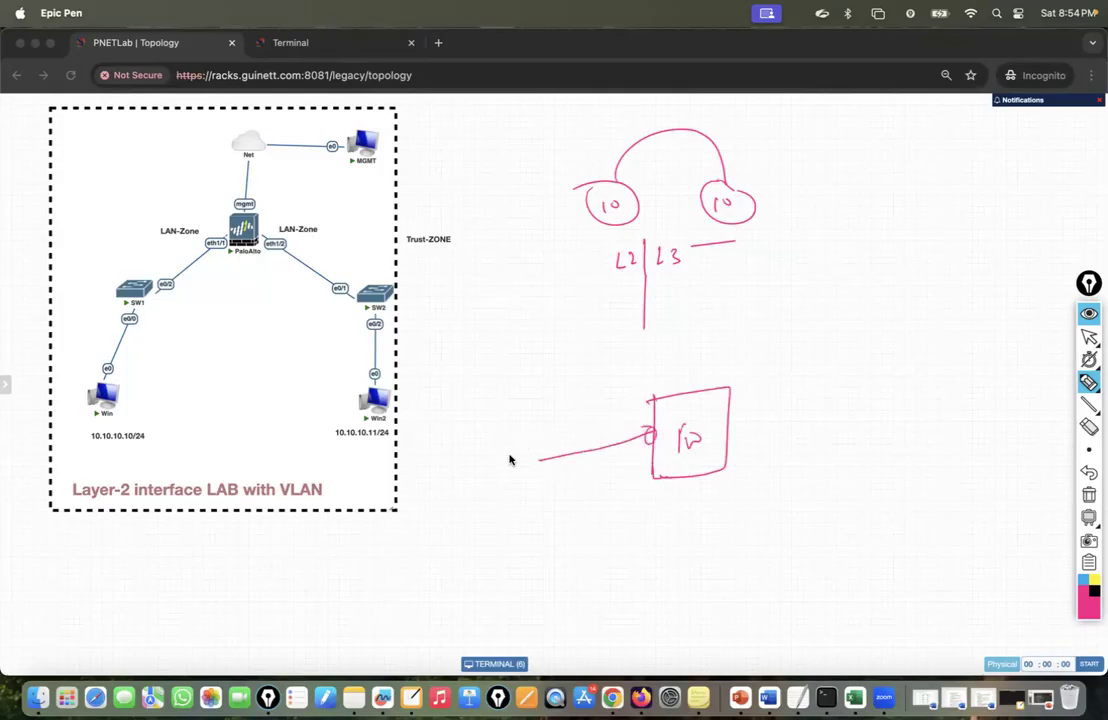
{"action": "mouse_move", "coordinate": [495, 460]}
{"action": "left_mouse_down"}
{"action": "mouse_move", "coordinate": [564, 438]}
{"action": "mouse_move", "coordinate": [519, 462]}
{"action": "mouse_move", "coordinate": [586, 425]}
{"action": "left_mouse_up"}
{"action": "mouse_move", "coordinate": [559, 463]}
{"action": "left_mouse_down"}
{"action": "mouse_move", "coordinate": [566, 476]}
{"action": "mouse_move", "coordinate": [596, 440]}
{"action": "left_mouse_up"}
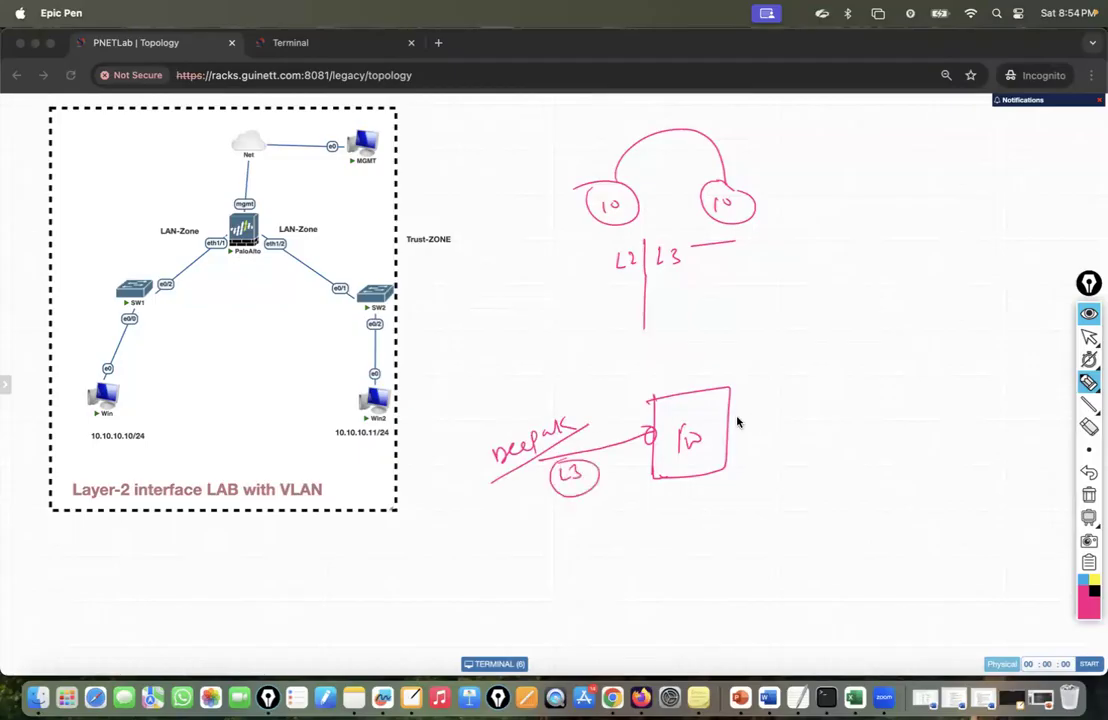
Draw an outgoing line marked with a second person's name and circled L3, and a curve from the box to an underlined "Policy".
{"action": "left_click_drag", "start_coordinate": [722, 424], "coordinate": [821, 399]}
{"action": "mouse_move", "coordinate": [846, 380]}
{"action": "left_mouse_down"}
{"action": "mouse_move", "coordinate": [843, 390]}
{"action": "mouse_move", "coordinate": [882, 390]}
{"action": "mouse_move", "coordinate": [922, 374]}
{"action": "left_mouse_up"}
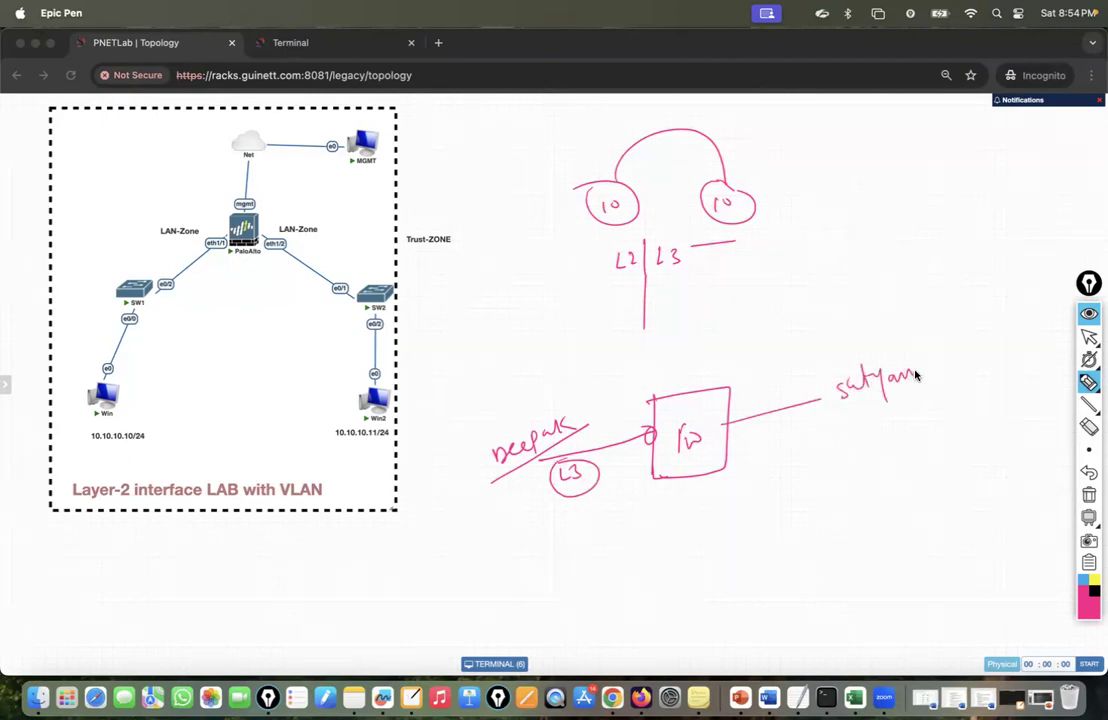
{"action": "mouse_move", "coordinate": [790, 366]}
{"action": "left_mouse_down"}
{"action": "mouse_move", "coordinate": [802, 389]}
{"action": "mouse_move", "coordinate": [786, 358]}
{"action": "left_mouse_up"}
{"action": "left_click_drag", "start_coordinate": [795, 295], "coordinate": [727, 392]}
{"action": "mouse_move", "coordinate": [810, 262]}
{"action": "left_mouse_down"}
{"action": "mouse_move", "coordinate": [812, 290]}
{"action": "mouse_move", "coordinate": [850, 262]}
{"action": "mouse_move", "coordinate": [878, 279]}
{"action": "left_mouse_up"}
{"action": "left_click_drag", "start_coordinate": [808, 291], "coordinate": [866, 272]}
Draw a curve to the box's incoming port and handwrite an underlined "Interface" note above it.
{"action": "left_click_drag", "start_coordinate": [605, 400], "coordinate": [640, 430]}
{"action": "left_click_drag", "start_coordinate": [555, 352], "coordinate": [556, 378]}
{"action": "mouse_move", "coordinate": [560, 376]}
{"action": "left_mouse_down"}
{"action": "mouse_move", "coordinate": [589, 354]}
{"action": "mouse_move", "coordinate": [596, 368]}
{"action": "left_mouse_up"}
{"action": "left_click_drag", "start_coordinate": [584, 356], "coordinate": [643, 325]}
{"action": "left_click_drag", "start_coordinate": [556, 382], "coordinate": [674, 332]}
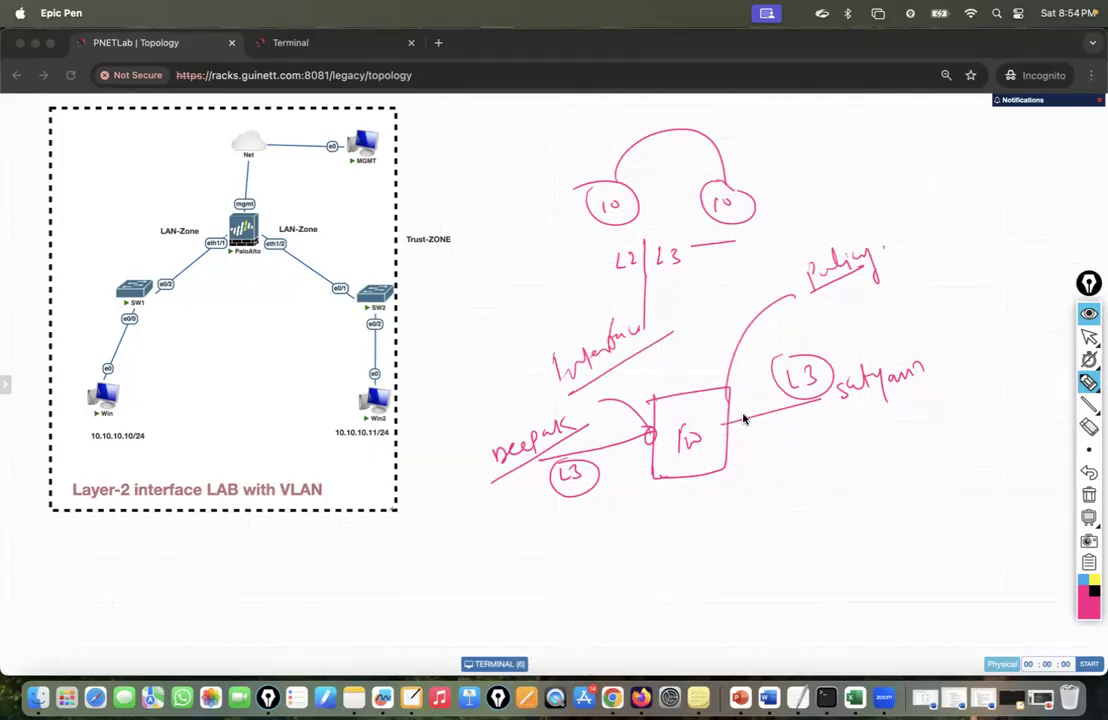
Add a circled "Ping HTT" note below the box, link the outgoing L3 back to the box, and erase all the ink.
{"action": "left_click_drag", "start_coordinate": [729, 428], "coordinate": [772, 421]}
{"action": "mouse_move", "coordinate": [655, 428]}
{"action": "left_mouse_down"}
{"action": "mouse_move", "coordinate": [661, 465]}
{"action": "mouse_move", "coordinate": [645, 484]}
{"action": "left_mouse_up"}
{"action": "mouse_move", "coordinate": [649, 510]}
{"action": "left_mouse_down"}
{"action": "mouse_move", "coordinate": [668, 532]}
{"action": "mouse_move", "coordinate": [680, 524]}
{"action": "mouse_move", "coordinate": [686, 542]}
{"action": "mouse_move", "coordinate": [714, 523]}
{"action": "left_mouse_up"}
{"action": "mouse_move", "coordinate": [717, 502]}
{"action": "left_mouse_down"}
{"action": "mouse_move", "coordinate": [723, 524]}
{"action": "mouse_move", "coordinate": [739, 522]}
{"action": "mouse_move", "coordinate": [657, 498]}
{"action": "mouse_move", "coordinate": [748, 530]}
{"action": "left_mouse_up"}
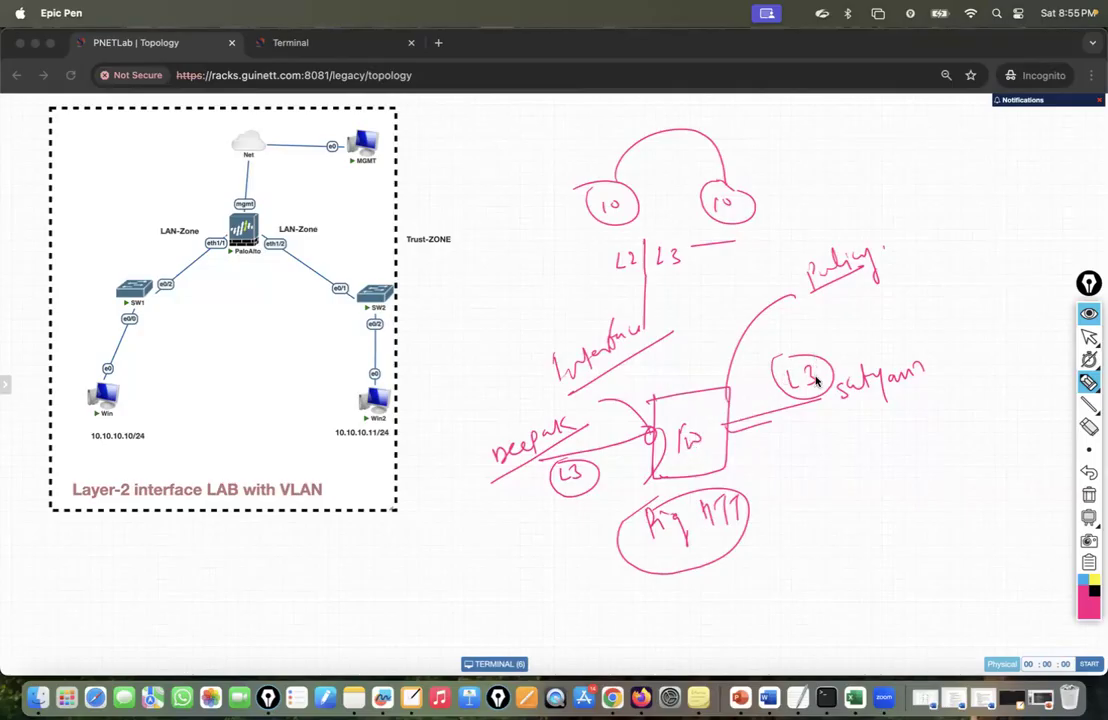
{"action": "mouse_move", "coordinate": [775, 360]}
{"action": "left_mouse_down"}
{"action": "mouse_move", "coordinate": [715, 371]}
{"action": "mouse_move", "coordinate": [710, 394]}
{"action": "left_mouse_up"}
{"action": "mouse_move", "coordinate": [648, 432]}
{"action": "left_mouse_down"}
{"action": "mouse_move", "coordinate": [665, 430]}
{"action": "mouse_move", "coordinate": [652, 445]}
{"action": "left_mouse_up"}
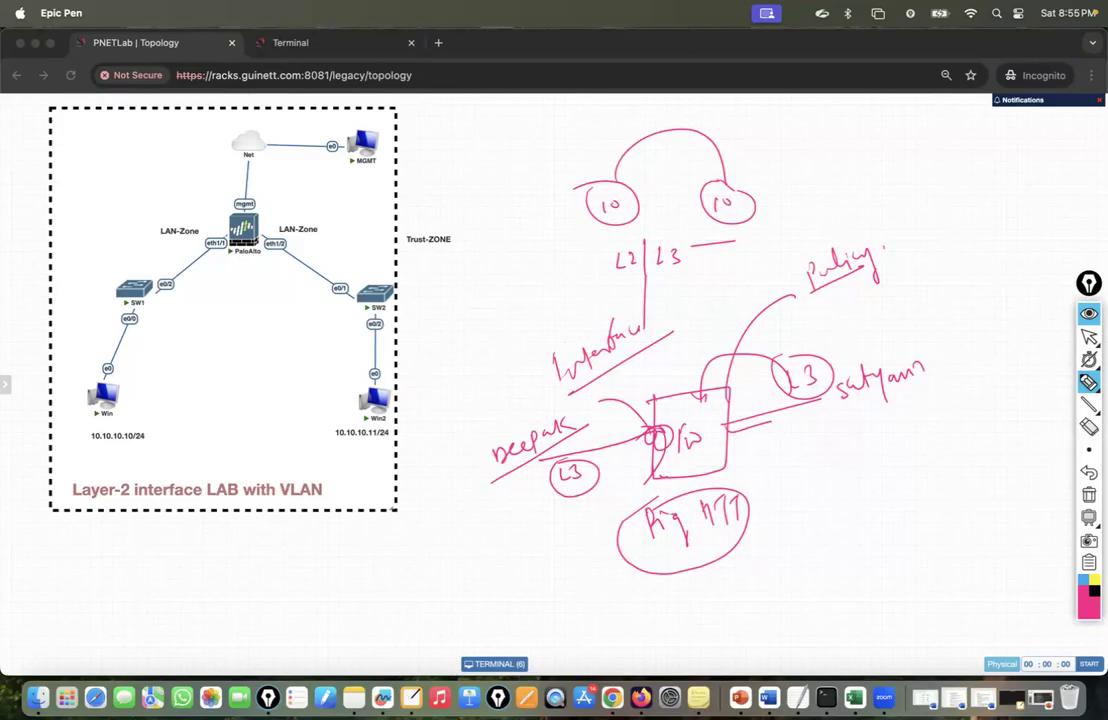
{"action": "left_click", "coordinate": [1089, 495]}
Draw a large rectangle labelled "All" and "M" inside, with two circles joined by a line that runs out its far side.
{"action": "left_click_drag", "start_coordinate": [599, 228], "coordinate": [594, 322]}
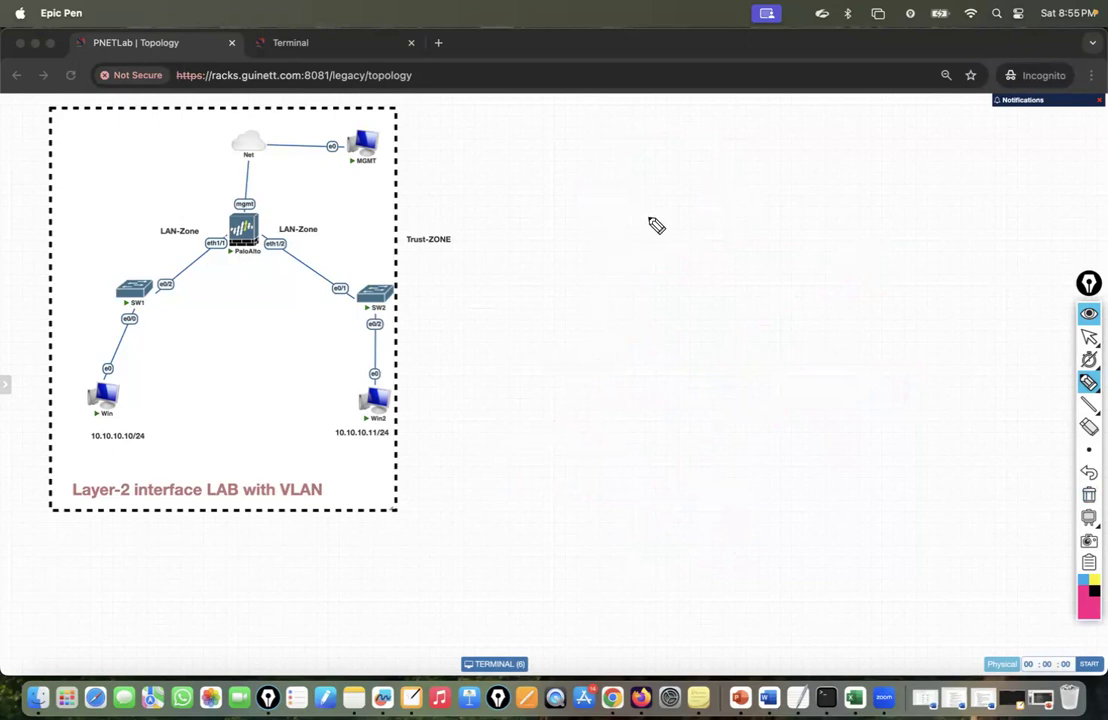
{"action": "left_click_drag", "start_coordinate": [597, 224], "coordinate": [837, 320]}
{"action": "left_click_drag", "start_coordinate": [601, 345], "coordinate": [835, 322]}
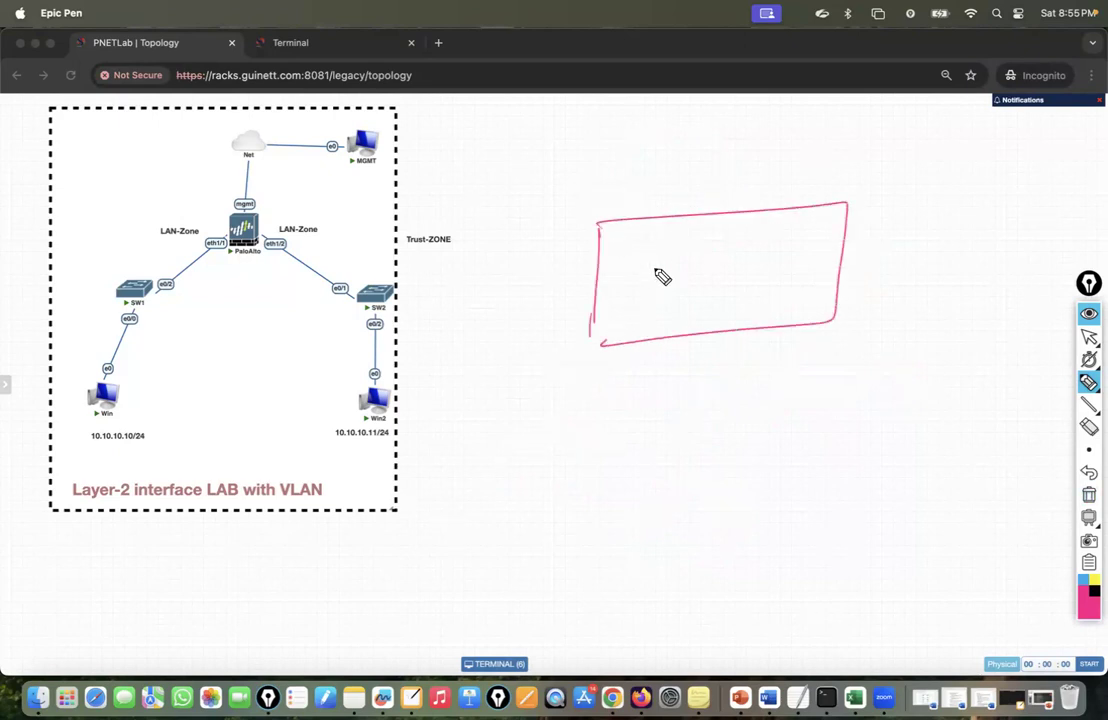
{"action": "left_click_drag", "start_coordinate": [650, 270], "coordinate": [655, 258]}
{"action": "left_click_drag", "start_coordinate": [658, 234], "coordinate": [668, 249]}
{"action": "mouse_move", "coordinate": [631, 330]}
{"action": "left_mouse_down"}
{"action": "mouse_move", "coordinate": [641, 317]}
{"action": "mouse_move", "coordinate": [648, 328]}
{"action": "left_mouse_up"}
{"action": "left_click_drag", "start_coordinate": [669, 279], "coordinate": [852, 256]}
Dot the second circle and handwrite a boxed, underlined "name" at the end of its line.
{"action": "left_click", "coordinate": [764, 272]}
{"action": "left_click_drag", "start_coordinate": [866, 246], "coordinate": [877, 259]}
{"action": "mouse_move", "coordinate": [889, 249]}
{"action": "left_mouse_down"}
{"action": "mouse_move", "coordinate": [912, 259]}
{"action": "mouse_move", "coordinate": [928, 246]}
{"action": "left_mouse_up"}
{"action": "mouse_move", "coordinate": [867, 277]}
{"action": "left_mouse_down"}
{"action": "mouse_move", "coordinate": [952, 250]}
{"action": "mouse_move", "coordinate": [935, 222]}
{"action": "mouse_move", "coordinate": [950, 253]}
{"action": "left_mouse_up"}
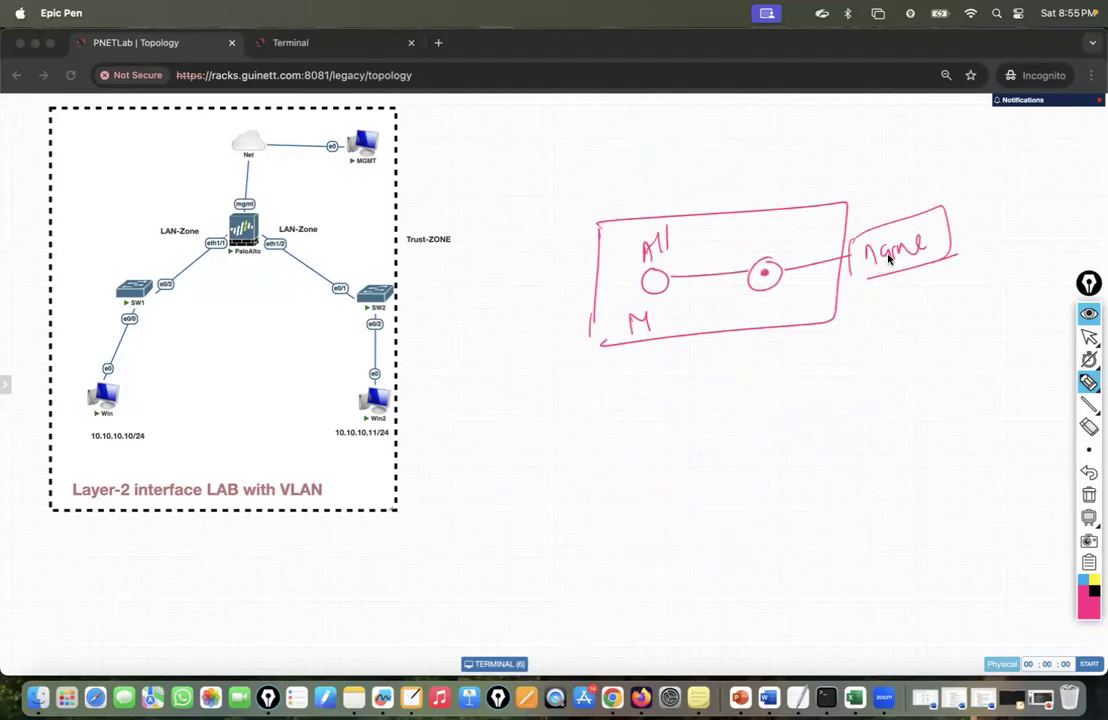
Handwrite a circled "L2 | L2" and an underlined "full" below the rectangle, with a line leading out from each L2.
{"action": "mouse_move", "coordinate": [1083, 343]}
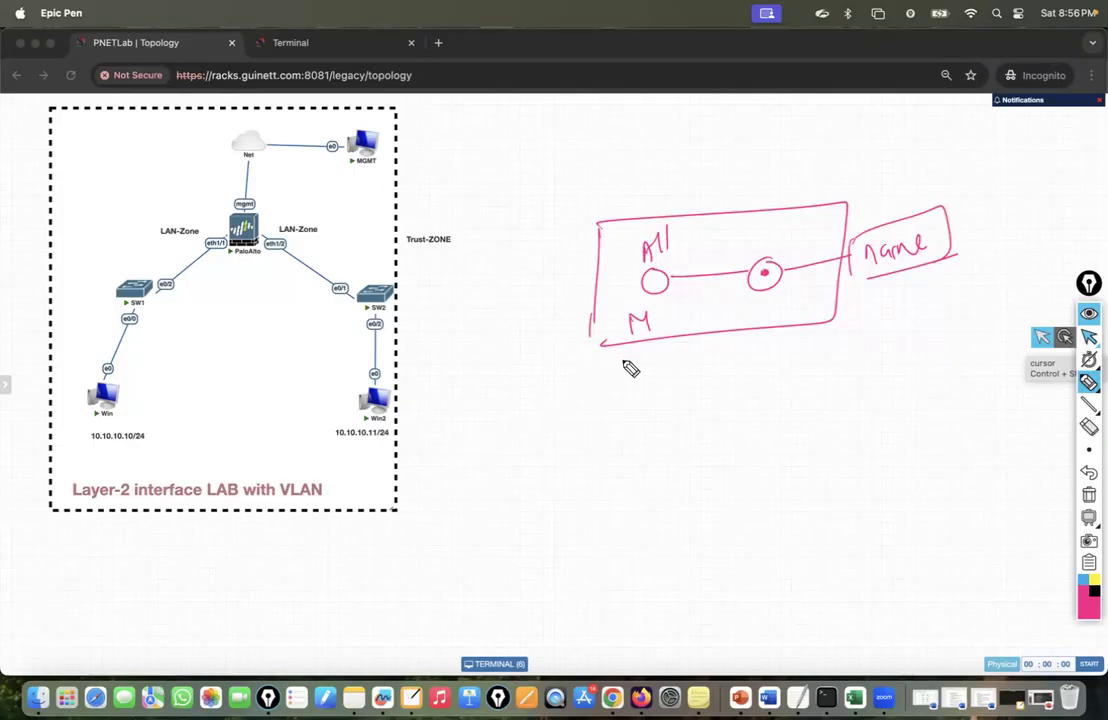
{"action": "mouse_move", "coordinate": [621, 402]}
{"action": "left_mouse_down"}
{"action": "mouse_move", "coordinate": [633, 427]}
{"action": "mouse_move", "coordinate": [659, 424]}
{"action": "mouse_move", "coordinate": [681, 440]}
{"action": "left_mouse_up"}
{"action": "mouse_move", "coordinate": [692, 402]}
{"action": "left_mouse_down"}
{"action": "mouse_move", "coordinate": [705, 426]}
{"action": "mouse_move", "coordinate": [735, 417]}
{"action": "left_mouse_up"}
{"action": "left_click_drag", "start_coordinate": [738, 372], "coordinate": [742, 366]}
{"action": "mouse_move", "coordinate": [866, 385]}
{"action": "left_mouse_down"}
{"action": "mouse_move", "coordinate": [855, 434]}
{"action": "mouse_move", "coordinate": [918, 398]}
{"action": "mouse_move", "coordinate": [922, 410]}
{"action": "left_mouse_up"}
{"action": "left_click_drag", "start_coordinate": [856, 450], "coordinate": [964, 416]}
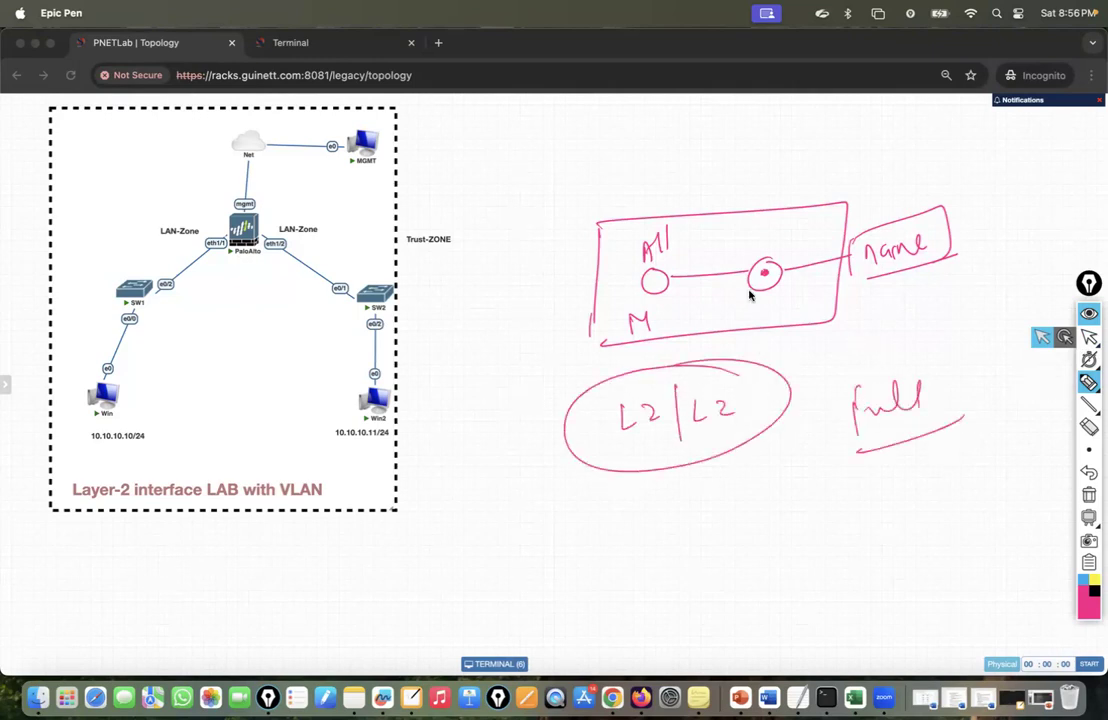
{"action": "left_click_drag", "start_coordinate": [643, 446], "coordinate": [546, 513]}
{"action": "left_click_drag", "start_coordinate": [706, 427], "coordinate": [823, 449]}
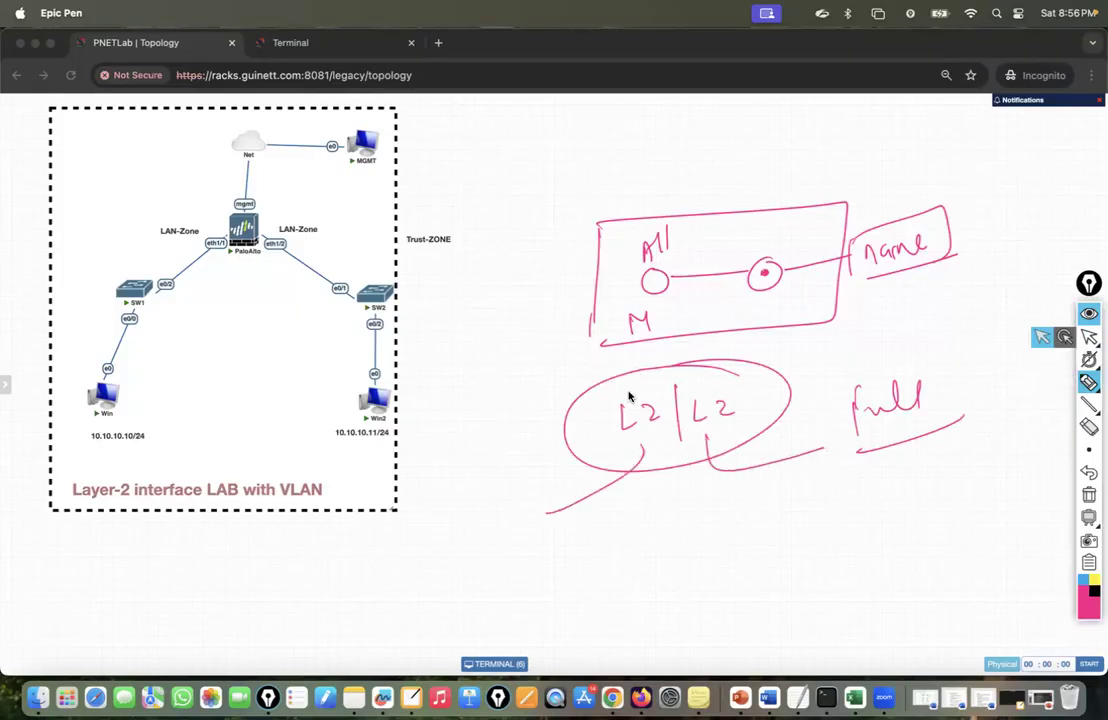
Link the first circle to a "Host" note, join both circles with an arc, and erase all the ink.
{"action": "left_click_drag", "start_coordinate": [655, 283], "coordinate": [497, 343]}
{"action": "mouse_move", "coordinate": [486, 316]}
{"action": "left_mouse_down"}
{"action": "mouse_move", "coordinate": [495, 341]}
{"action": "mouse_move", "coordinate": [542, 329]}
{"action": "mouse_move", "coordinate": [546, 298]}
{"action": "left_mouse_up"}
{"action": "left_click_drag", "start_coordinate": [770, 265], "coordinate": [838, 210]}
{"action": "left_click_drag", "start_coordinate": [636, 268], "coordinate": [768, 271]}
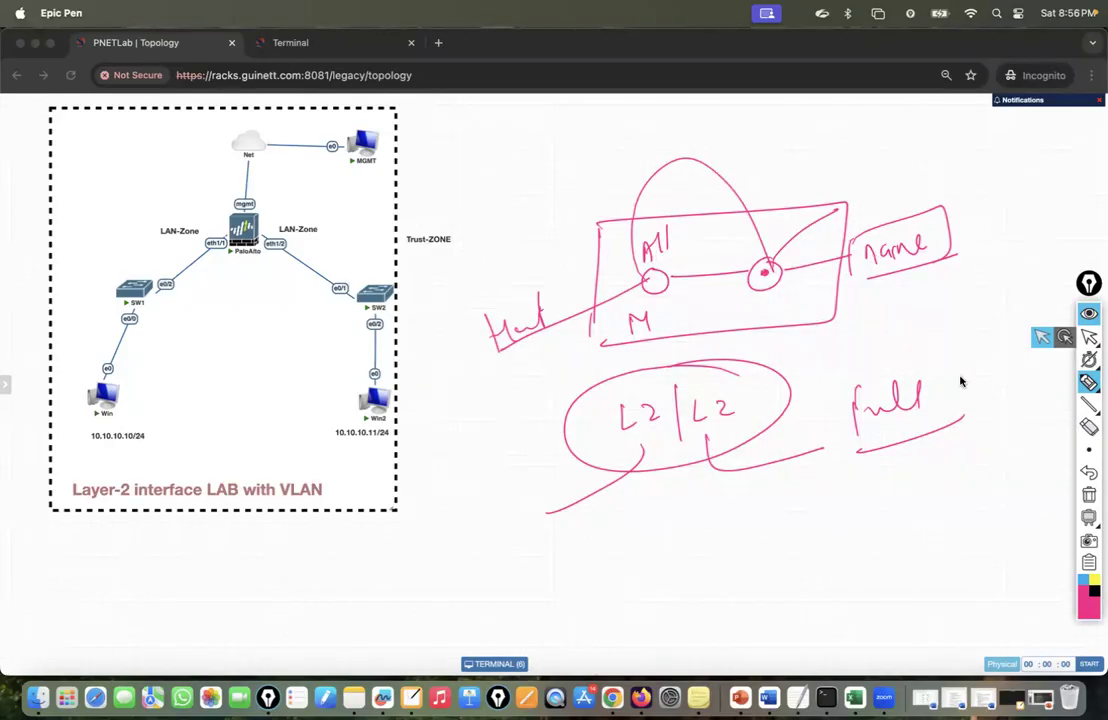
{"action": "left_click", "coordinate": [1089, 495]}
Draw an oval split by a vertical line, with an incoming double link labelled ge0/0 and 10,20.
{"action": "mouse_move", "coordinate": [653, 280]}
{"action": "left_mouse_down"}
{"action": "mouse_move", "coordinate": [767, 331]}
{"action": "mouse_move", "coordinate": [626, 289]}
{"action": "mouse_move", "coordinate": [633, 323]}
{"action": "left_mouse_up"}
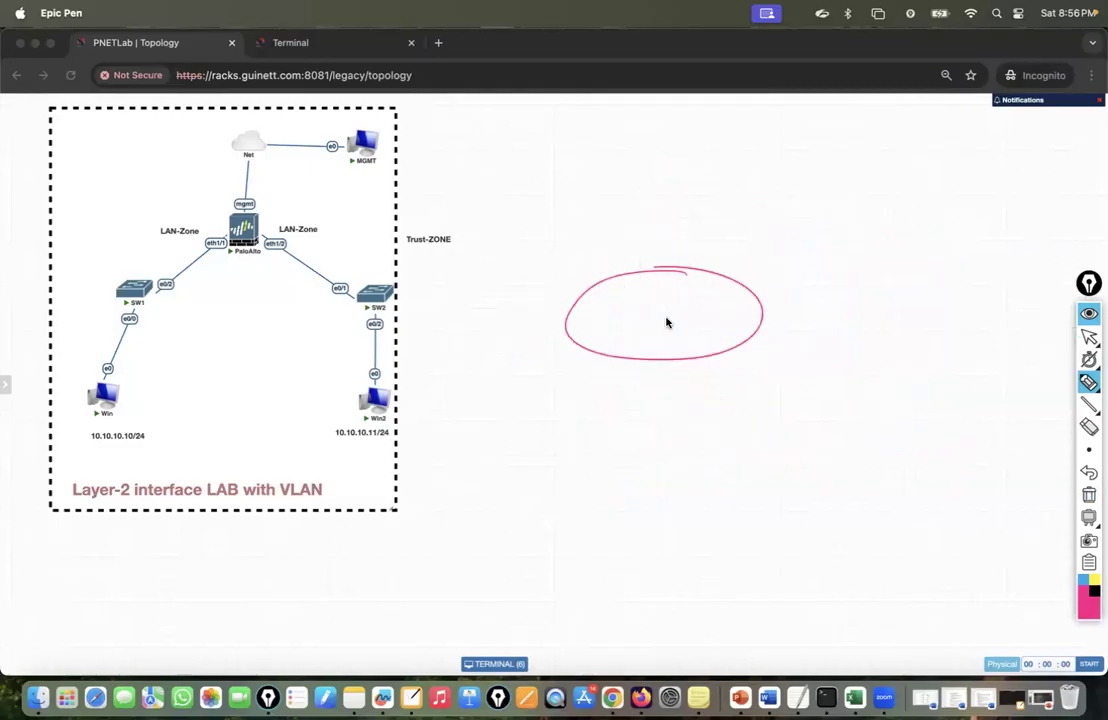
{"action": "left_click_drag", "start_coordinate": [640, 274], "coordinate": [636, 370]}
{"action": "mouse_move", "coordinate": [522, 292]}
{"action": "left_mouse_down"}
{"action": "mouse_move", "coordinate": [538, 306]}
{"action": "mouse_move", "coordinate": [560, 296]}
{"action": "mouse_move", "coordinate": [585, 197]}
{"action": "mouse_move", "coordinate": [606, 273]}
{"action": "left_mouse_up"}
{"action": "mouse_move", "coordinate": [620, 230]}
{"action": "left_mouse_down"}
{"action": "mouse_move", "coordinate": [614, 246]}
{"action": "mouse_move", "coordinate": [666, 232]}
{"action": "left_mouse_up"}
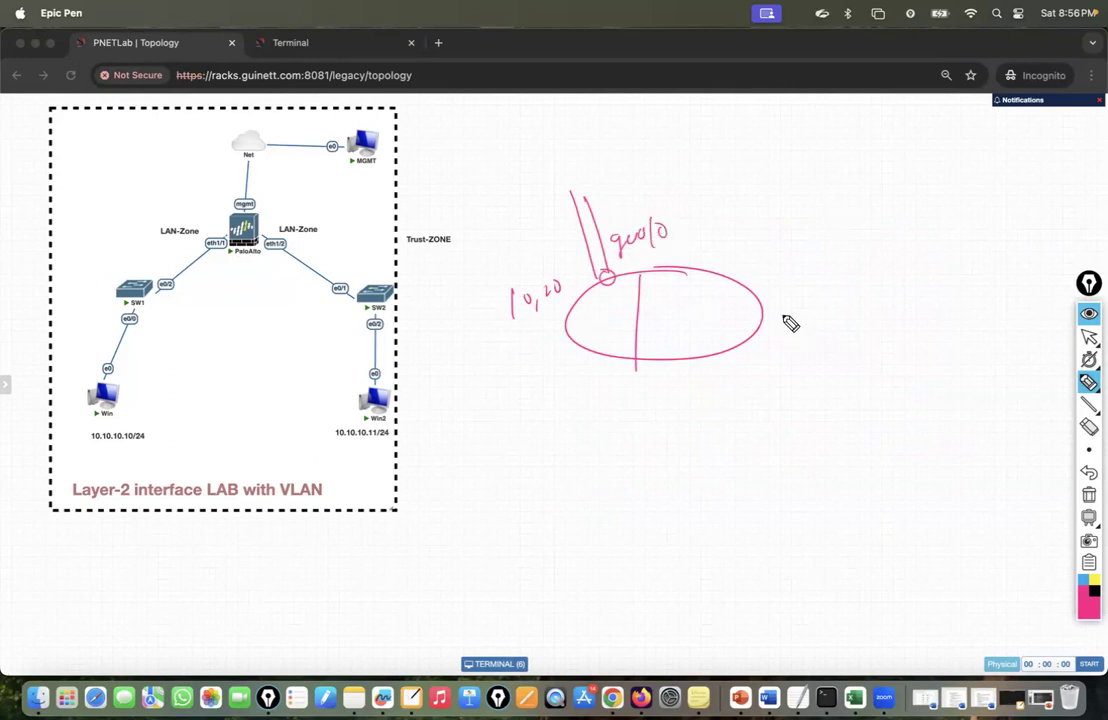
Draw a second link from the oval labelled g0/1 and 30,40, and mark the two link ends D and S.
{"action": "left_click_drag", "start_coordinate": [765, 313], "coordinate": [940, 294]}
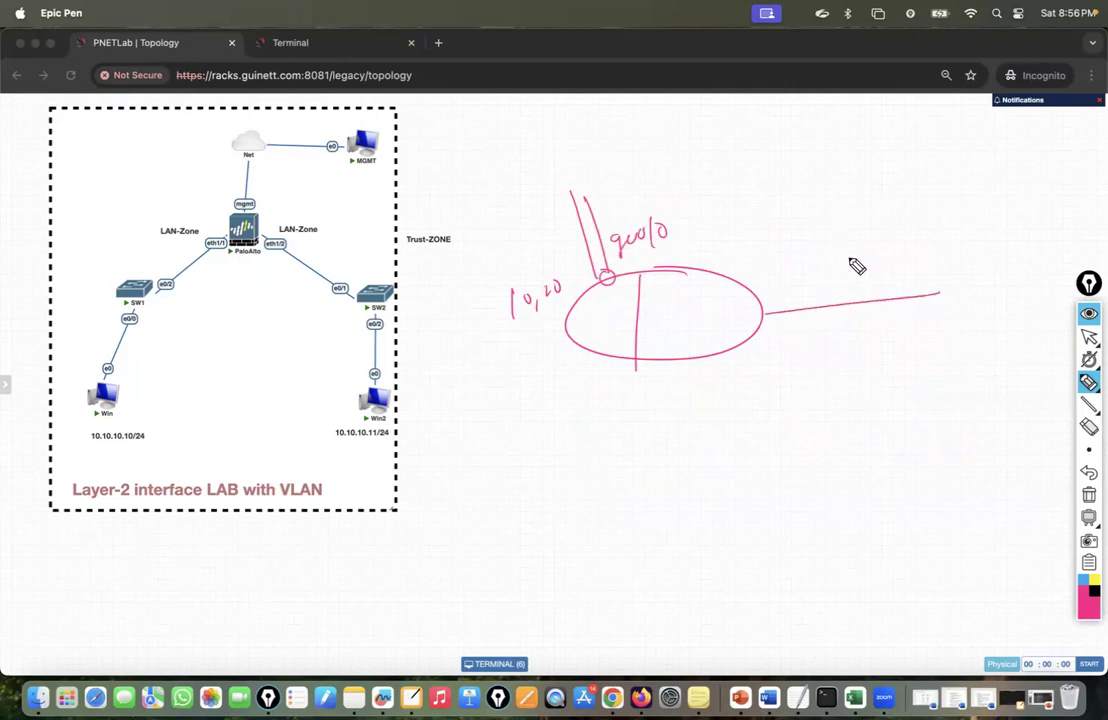
{"action": "left_click_drag", "start_coordinate": [556, 133], "coordinate": [558, 158]}
{"action": "left_click_drag", "start_coordinate": [928, 210], "coordinate": [912, 244]}
{"action": "mouse_move", "coordinate": [811, 344]}
{"action": "left_mouse_down"}
{"action": "mouse_move", "coordinate": [833, 370]}
{"action": "mouse_move", "coordinate": [877, 368]}
{"action": "left_mouse_up"}
{"action": "mouse_move", "coordinate": [803, 280]}
{"action": "left_mouse_down"}
{"action": "mouse_move", "coordinate": [797, 296]}
{"action": "mouse_move", "coordinate": [840, 287]}
{"action": "left_mouse_up"}
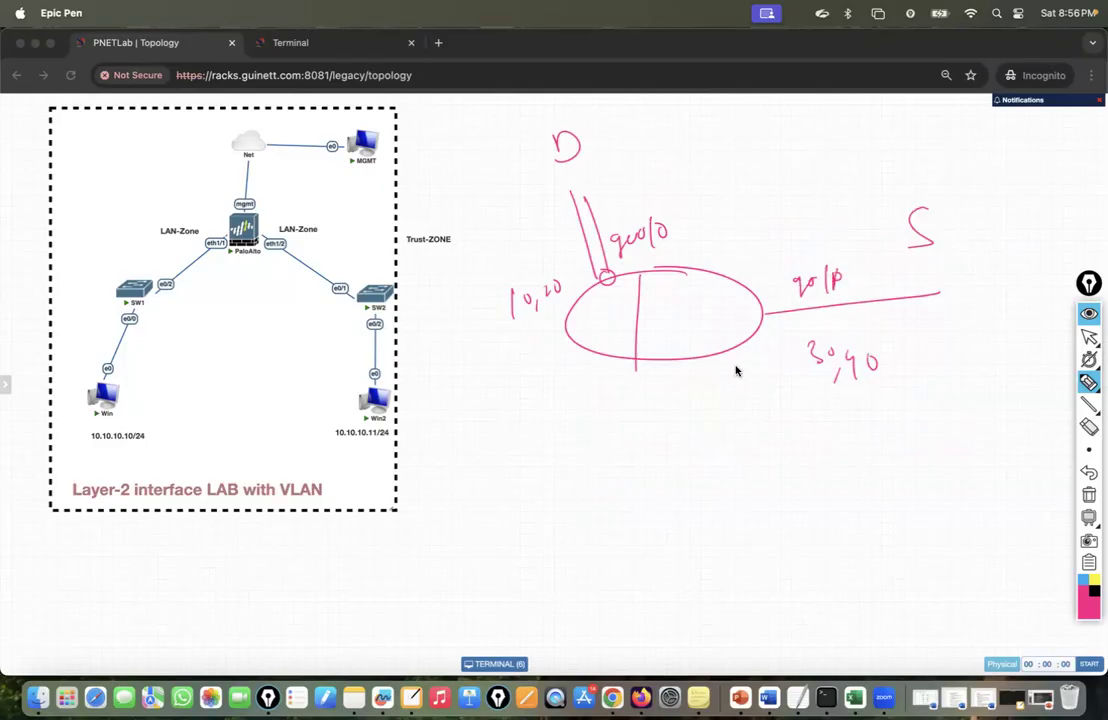
Add a third link running down from the oval and lengthen the g0/1 link, and erase all the ink.
{"action": "left_click_drag", "start_coordinate": [710, 357], "coordinate": [716, 516]}
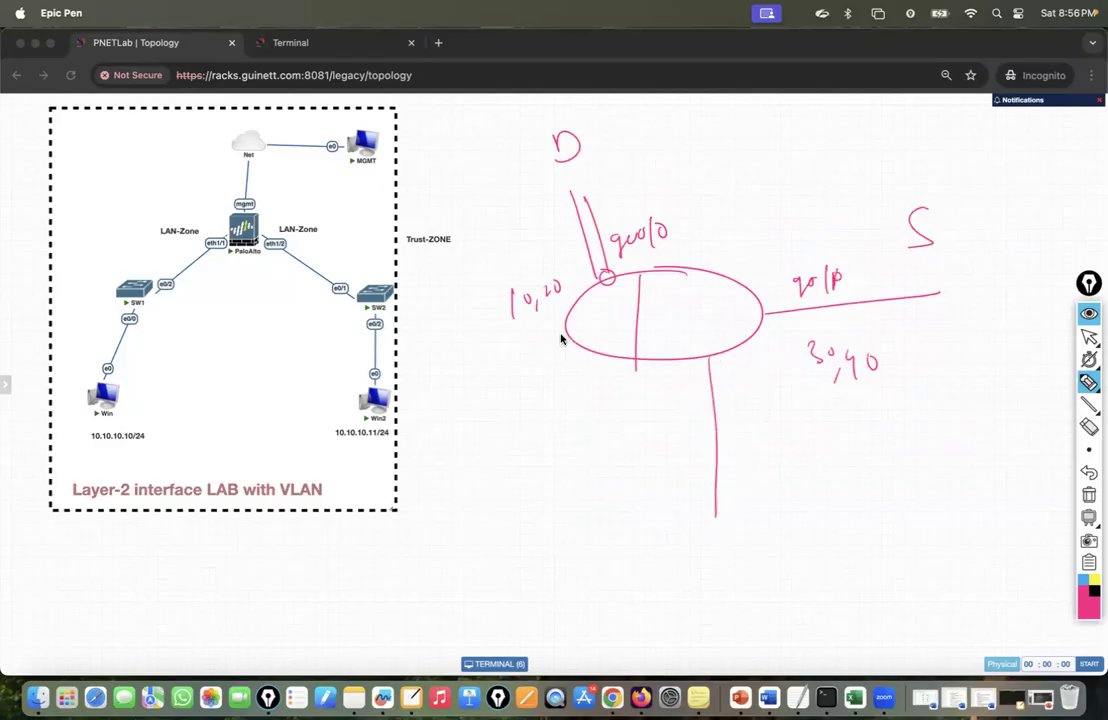
{"action": "left_click_drag", "start_coordinate": [766, 315], "coordinate": [1006, 283]}
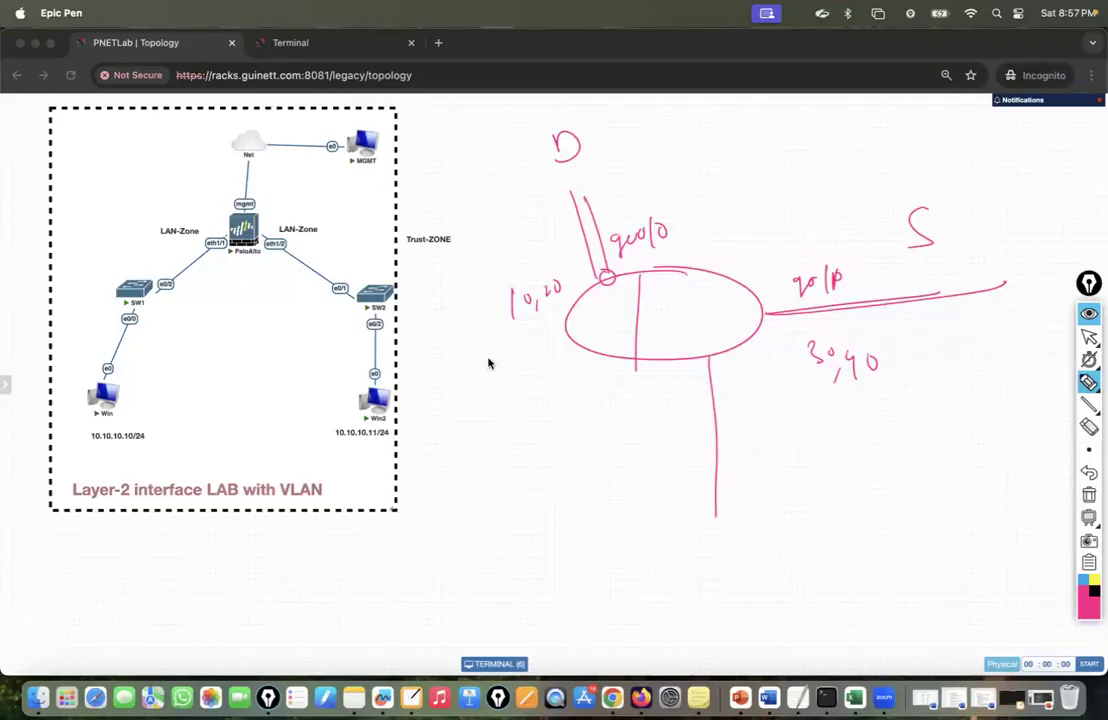
{"action": "left_click", "coordinate": [1087, 495]}
Draw two small circles on the blank canvas and join them with a tall box outline and a slanted base line.
{"action": "left_click_drag", "start_coordinate": [667, 308], "coordinate": [670, 316]}
{"action": "left_click_drag", "start_coordinate": [890, 312], "coordinate": [874, 309]}
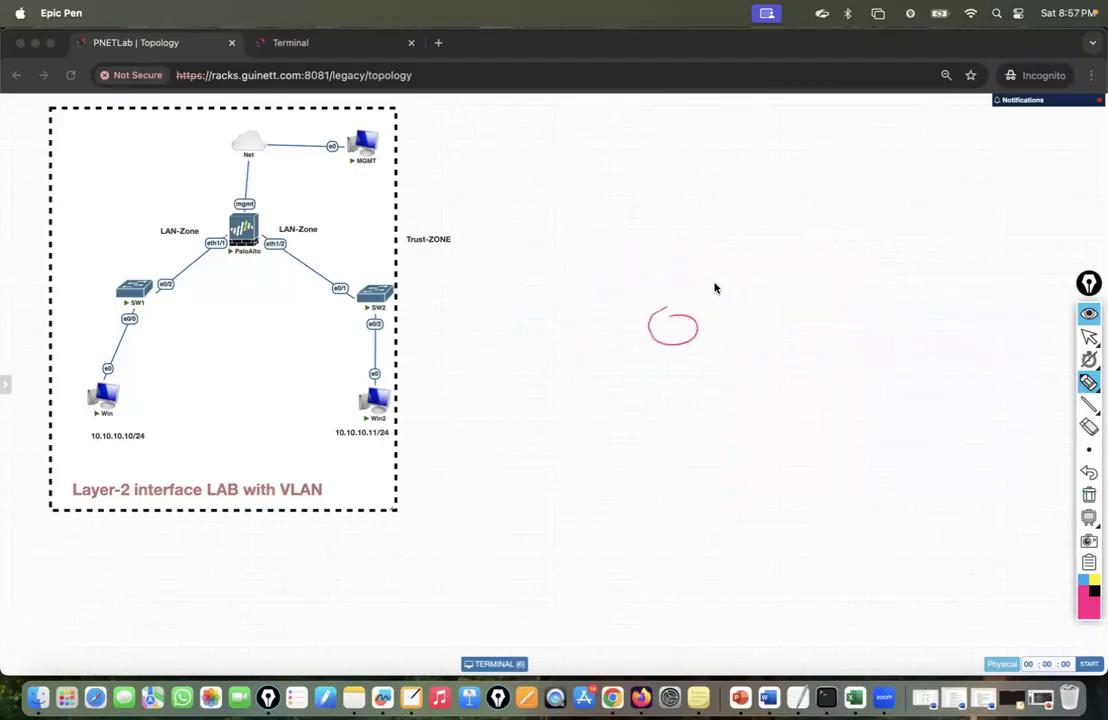
{"action": "left_click_drag", "start_coordinate": [672, 311], "coordinate": [669, 231]}
{"action": "mouse_move", "coordinate": [669, 226]}
{"action": "left_mouse_down"}
{"action": "mouse_move", "coordinate": [876, 231]}
{"action": "mouse_move", "coordinate": [879, 296]}
{"action": "left_mouse_up"}
{"action": "left_click_drag", "start_coordinate": [687, 316], "coordinate": [910, 280]}
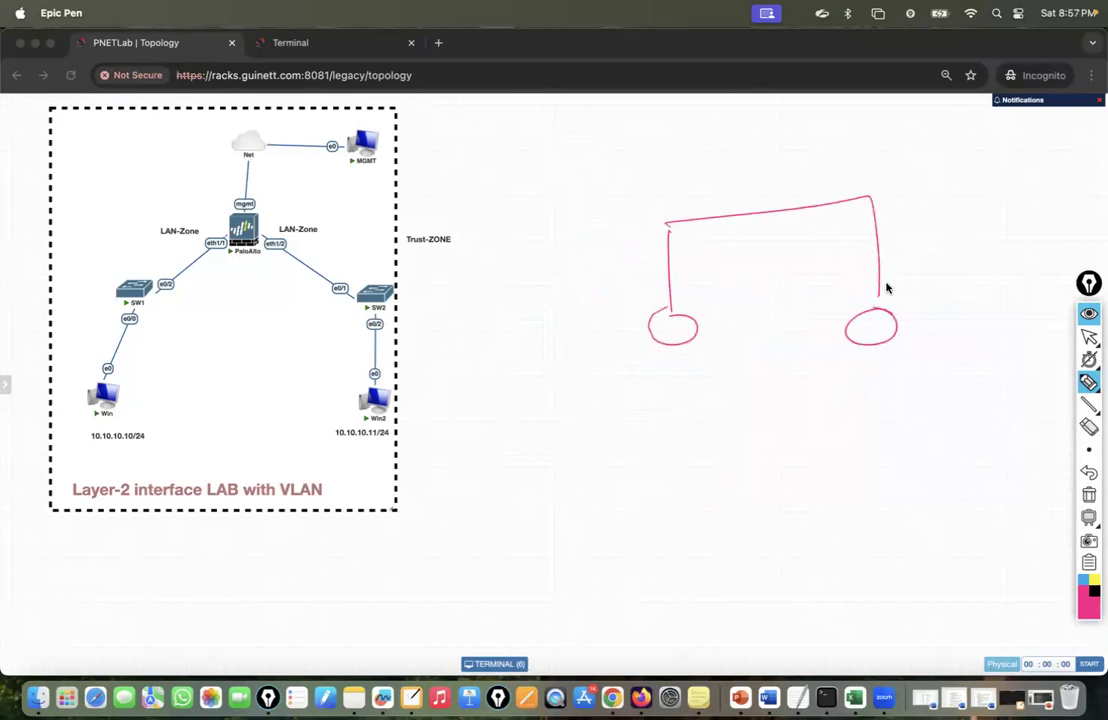
Add linked small circles inside the box and a link to an outside circle with a return arrow, and erase all the ink.
{"action": "mouse_move", "coordinate": [726, 274]}
{"action": "left_mouse_down"}
{"action": "mouse_move", "coordinate": [698, 295]}
{"action": "mouse_move", "coordinate": [688, 282]}
{"action": "left_mouse_up"}
{"action": "left_click", "coordinate": [701, 302]}
{"action": "left_click_drag", "start_coordinate": [689, 265], "coordinate": [689, 269]}
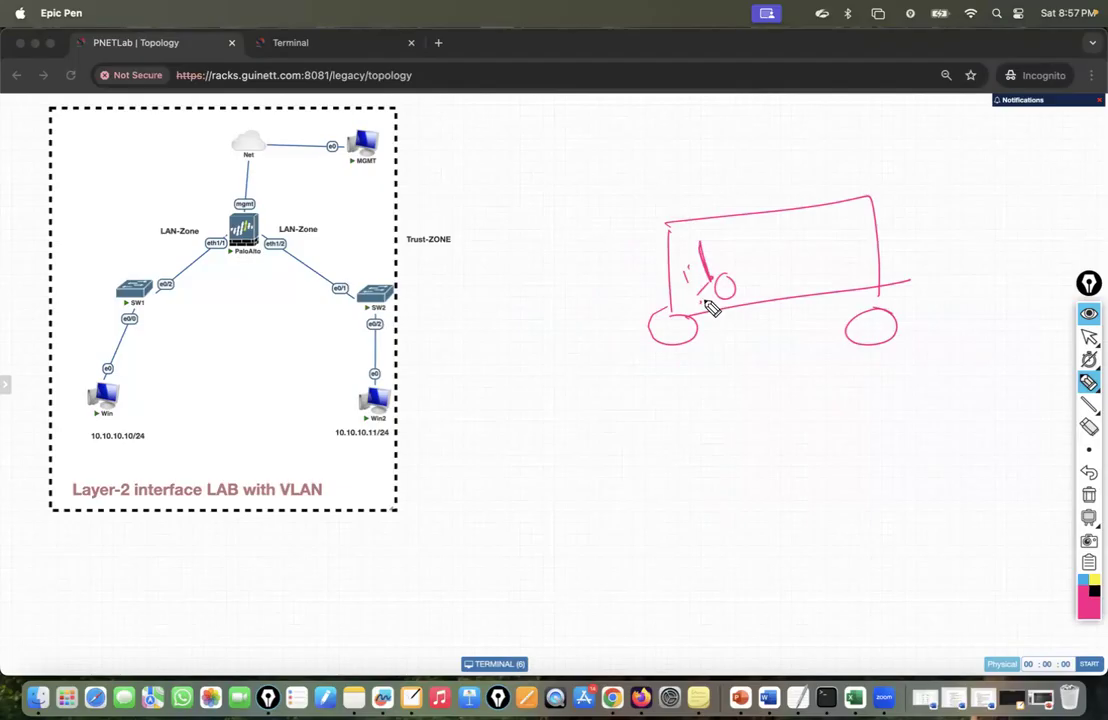
{"action": "left_click_drag", "start_coordinate": [737, 279], "coordinate": [769, 265]}
{"action": "mouse_move", "coordinate": [879, 244]}
{"action": "left_mouse_down"}
{"action": "mouse_move", "coordinate": [1062, 211]}
{"action": "mouse_move", "coordinate": [1045, 238]}
{"action": "left_mouse_up"}
{"action": "left_click_drag", "start_coordinate": [1045, 240], "coordinate": [934, 255]}
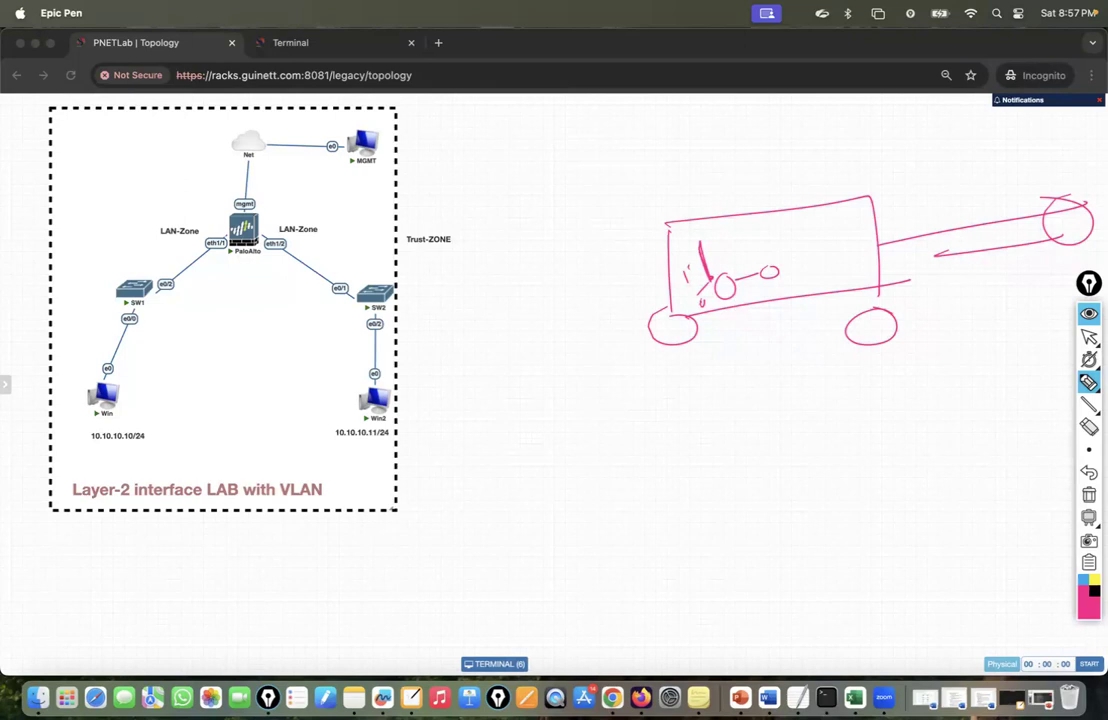
{"action": "left_click", "coordinate": [1089, 495]}
Draw a large box with a small inner circle, and link it to a circle above, a rectangle and a circle below.
{"action": "left_click", "coordinate": [1089, 337]}
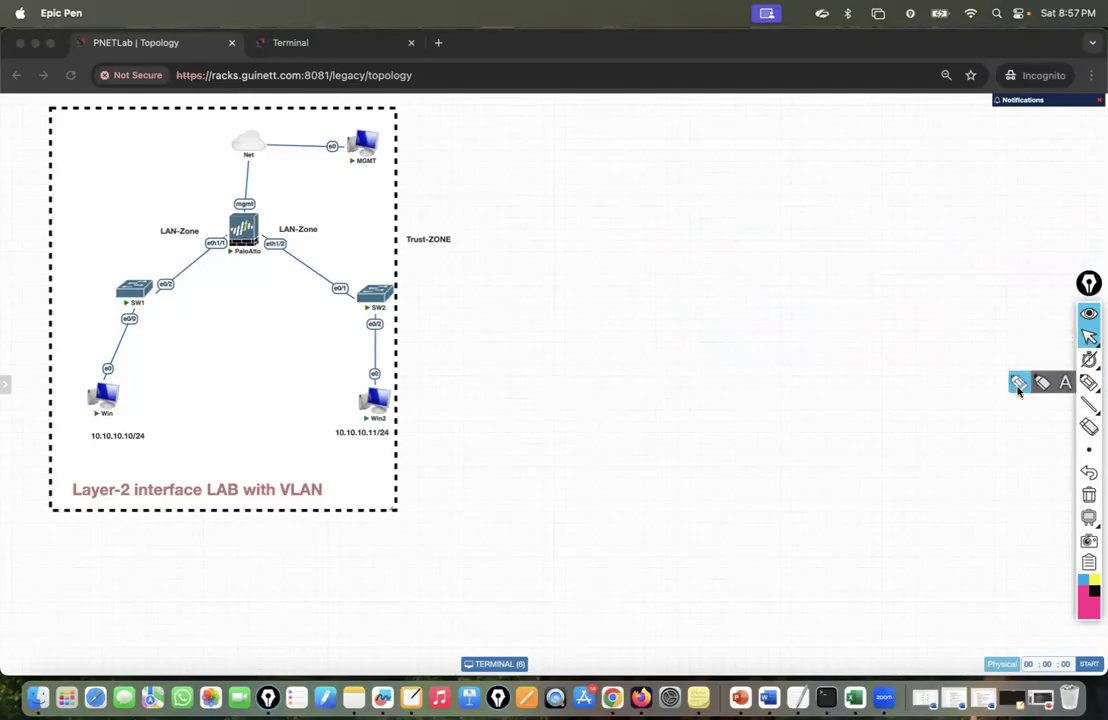
{"action": "left_click", "coordinate": [1019, 381]}
{"action": "mouse_move", "coordinate": [637, 368]}
{"action": "left_mouse_down"}
{"action": "mouse_move", "coordinate": [632, 251]}
{"action": "mouse_move", "coordinate": [876, 328]}
{"action": "left_mouse_up"}
{"action": "left_click_drag", "start_coordinate": [680, 253], "coordinate": [685, 267]}
{"action": "mouse_move", "coordinate": [679, 173]}
{"action": "left_mouse_down"}
{"action": "mouse_move", "coordinate": [687, 247]}
{"action": "mouse_move", "coordinate": [675, 172]}
{"action": "left_mouse_up"}
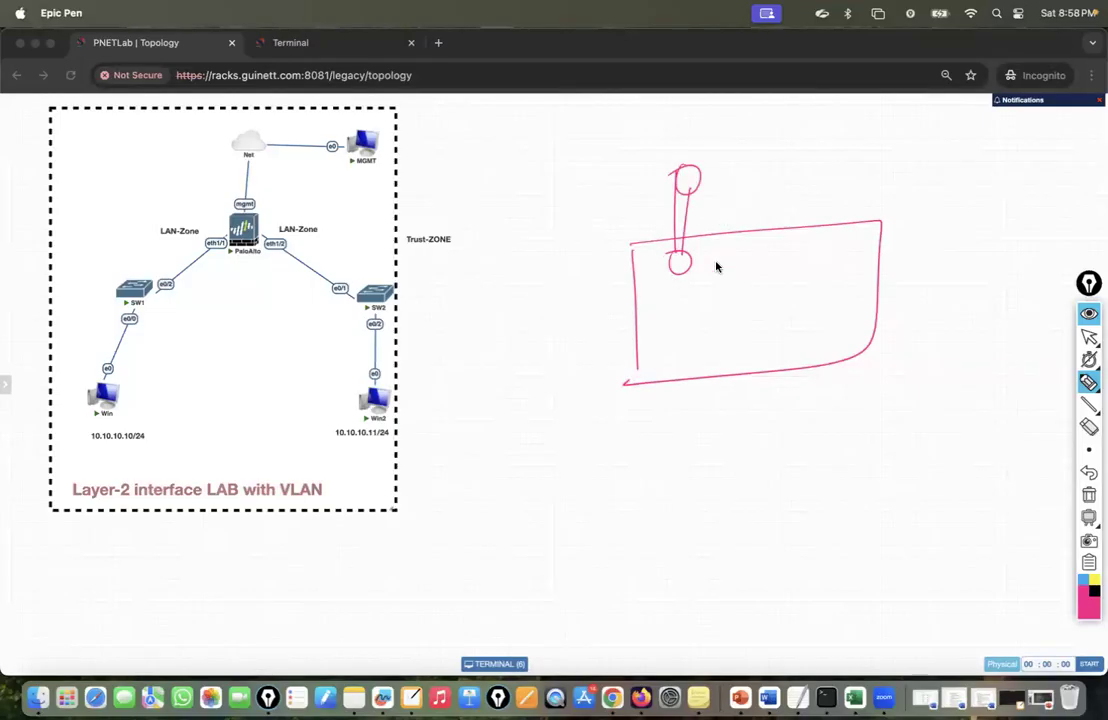
{"action": "mouse_move", "coordinate": [686, 267]}
{"action": "left_mouse_down"}
{"action": "mouse_move", "coordinate": [795, 232]}
{"action": "mouse_move", "coordinate": [804, 185]}
{"action": "mouse_move", "coordinate": [772, 270]}
{"action": "left_mouse_up"}
{"action": "left_click_drag", "start_coordinate": [588, 400], "coordinate": [675, 283]}
{"action": "left_click_drag", "start_coordinate": [589, 390], "coordinate": [596, 394]}
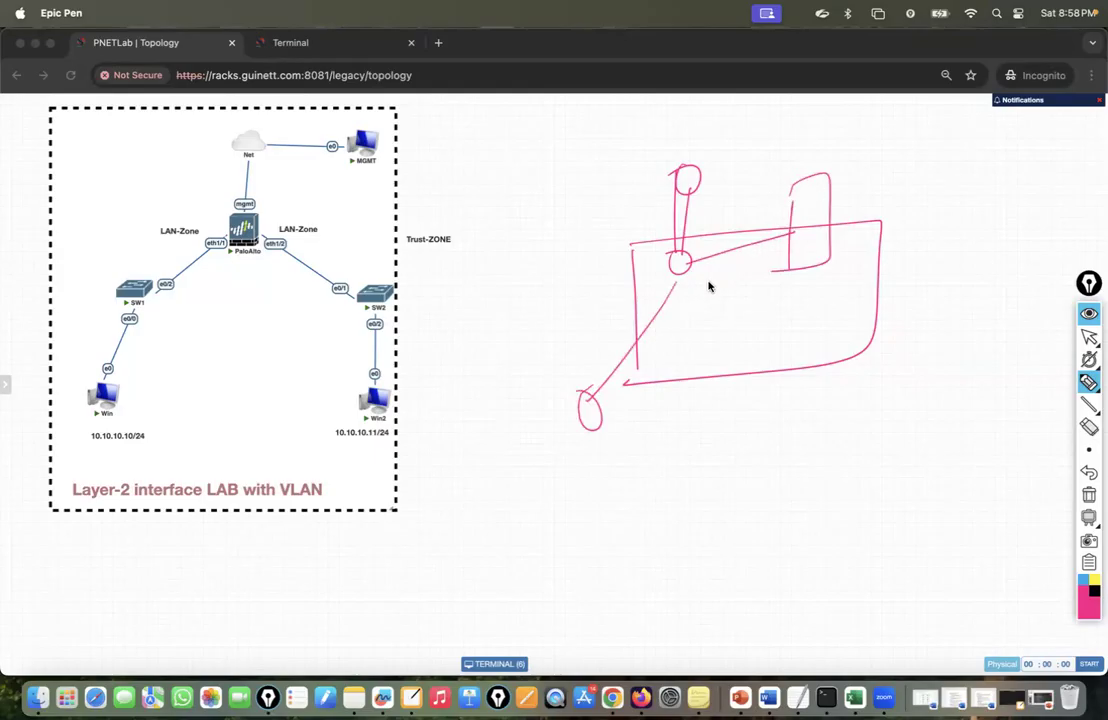
Draw four lines fanning into the inner circle, mark an oval and strokes around it, and erase all the ink.
{"action": "mouse_move", "coordinate": [487, 336]}
{"action": "left_mouse_down"}
{"action": "mouse_move", "coordinate": [673, 278]}
{"action": "mouse_move", "coordinate": [425, 277]}
{"action": "left_mouse_up"}
{"action": "left_click_drag", "start_coordinate": [478, 166], "coordinate": [680, 258]}
{"action": "left_click_drag", "start_coordinate": [466, 453], "coordinate": [677, 272]}
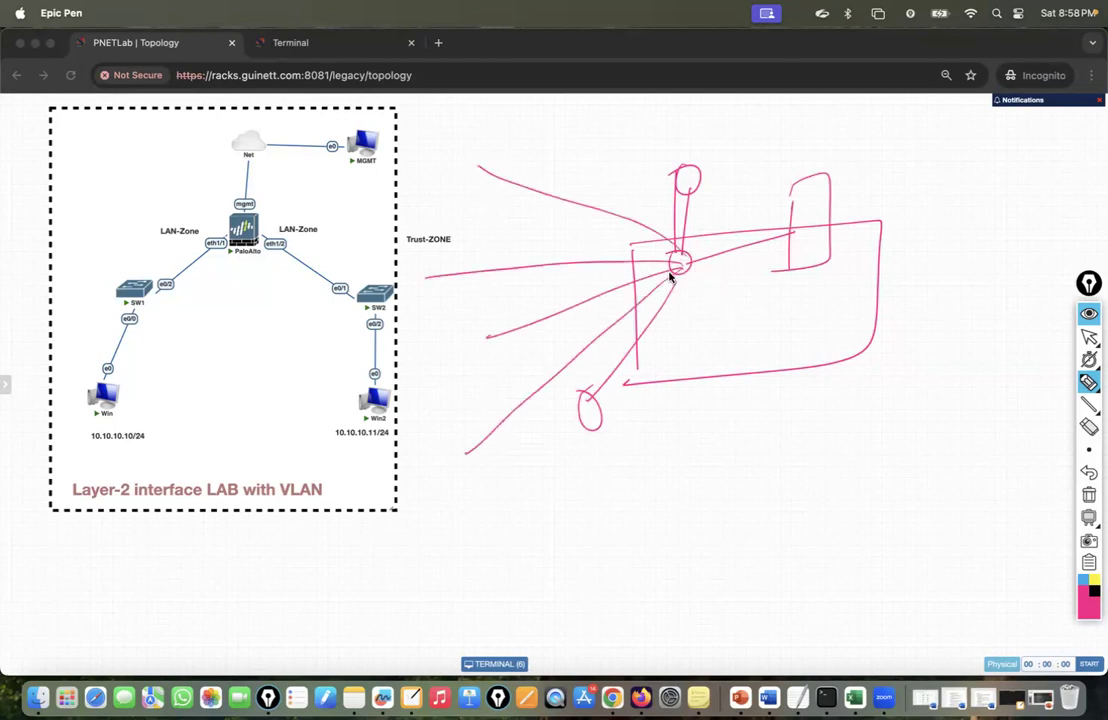
{"action": "left_click_drag", "start_coordinate": [706, 330], "coordinate": [671, 273]}
{"action": "left_click_drag", "start_coordinate": [702, 279], "coordinate": [672, 327]}
{"action": "mouse_move", "coordinate": [668, 258]}
{"action": "left_mouse_down"}
{"action": "mouse_move", "coordinate": [655, 335]}
{"action": "mouse_move", "coordinate": [695, 262]}
{"action": "left_mouse_up"}
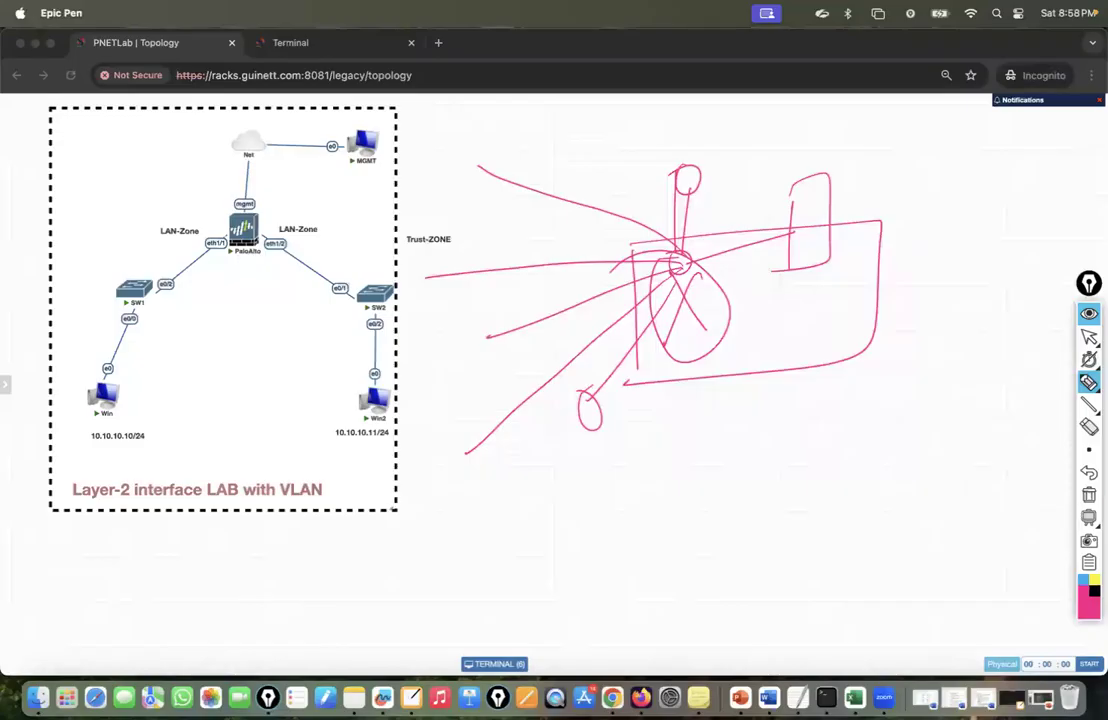
{"action": "left_click", "coordinate": [1089, 494]}
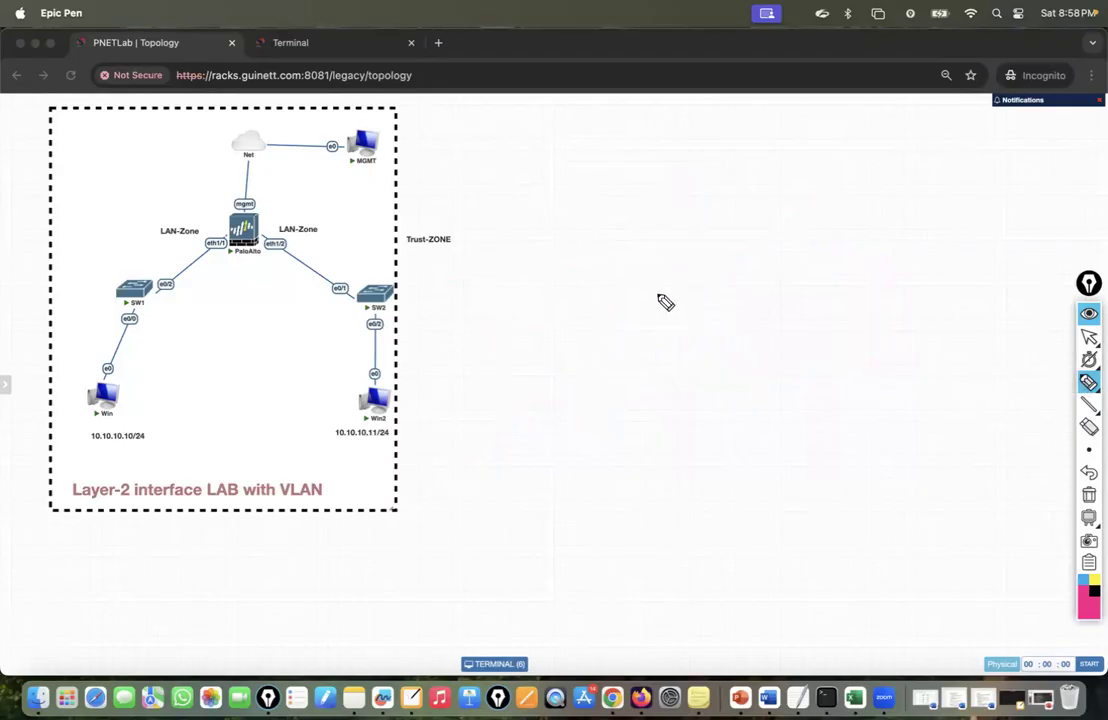
Draw a square device with an incoming link labelled E0/0 and a downward arrow beneath the link.
{"action": "mouse_move", "coordinate": [655, 285]}
{"action": "left_mouse_down"}
{"action": "mouse_move", "coordinate": [654, 378]}
{"action": "mouse_move", "coordinate": [736, 365]}
{"action": "mouse_move", "coordinate": [648, 377]}
{"action": "left_mouse_up"}
{"action": "left_click_drag", "start_coordinate": [545, 330], "coordinate": [665, 320]}
{"action": "left_click_drag", "start_coordinate": [602, 298], "coordinate": [621, 312]}
{"action": "mouse_move", "coordinate": [624, 295]}
{"action": "left_mouse_down"}
{"action": "mouse_move", "coordinate": [625, 315]}
{"action": "mouse_move", "coordinate": [631, 306]}
{"action": "left_mouse_up"}
{"action": "left_click_drag", "start_coordinate": [581, 335], "coordinate": [579, 367]}
{"action": "left_click_drag", "start_coordinate": [572, 355], "coordinate": [579, 367]}
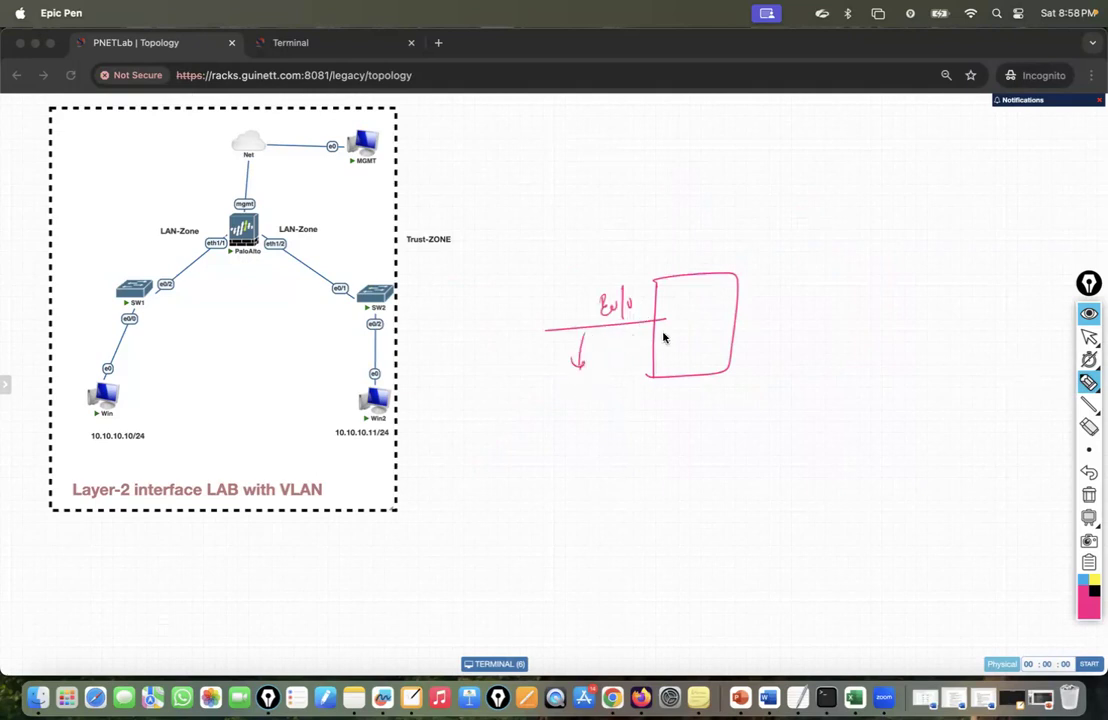
Add an outgoing link labelled "pub" and a double link above the square, and circle the E0/0 link end.
{"action": "left_click_drag", "start_coordinate": [731, 316], "coordinate": [858, 303]}
{"action": "mouse_move", "coordinate": [792, 266]}
{"action": "left_mouse_down"}
{"action": "mouse_move", "coordinate": [795, 285]}
{"action": "mouse_move", "coordinate": [833, 266]}
{"action": "left_mouse_up"}
{"action": "left_click_drag", "start_coordinate": [669, 270], "coordinate": [669, 205]}
{"action": "left_click_drag", "start_coordinate": [676, 207], "coordinate": [676, 270]}
{"action": "mouse_move", "coordinate": [640, 310]}
{"action": "left_mouse_down"}
{"action": "mouse_move", "coordinate": [614, 332]}
{"action": "mouse_move", "coordinate": [640, 314]}
{"action": "mouse_move", "coordinate": [682, 326]}
{"action": "left_mouse_up"}
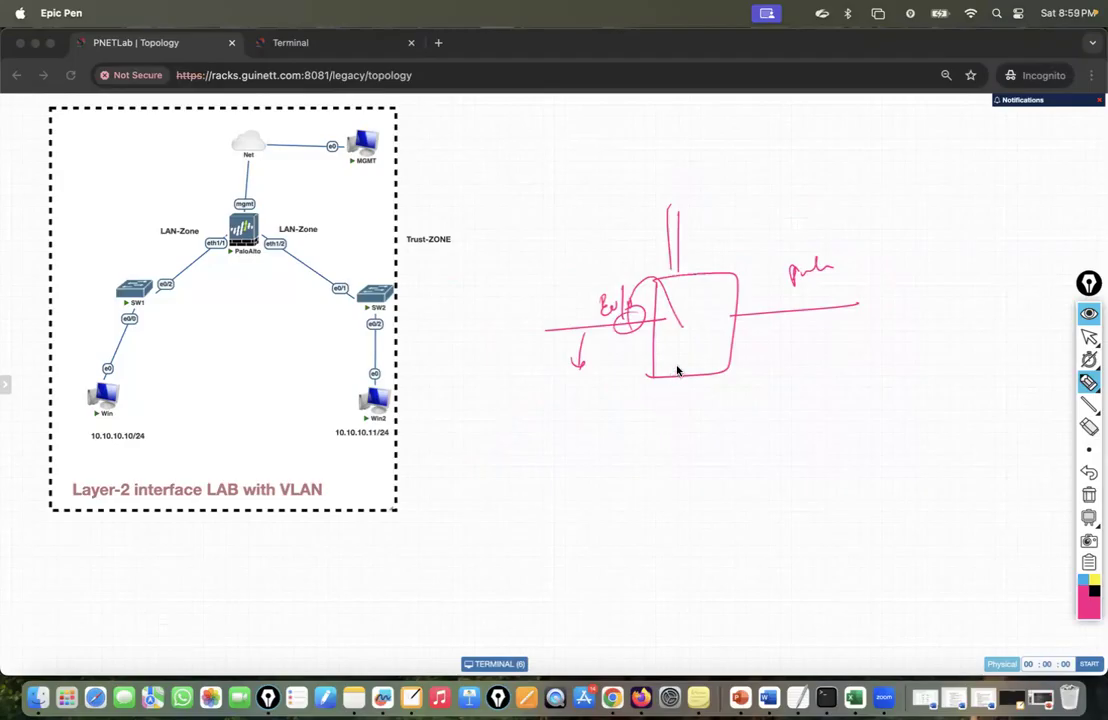
Write 192.168.10.1/24 underlined below the square with 11.1 above it, arc over the device, and erase all the ink.
{"action": "mouse_move", "coordinate": [645, 420]}
{"action": "left_mouse_down"}
{"action": "mouse_move", "coordinate": [512, 483]}
{"action": "mouse_move", "coordinate": [601, 519]}
{"action": "mouse_move", "coordinate": [623, 512]}
{"action": "mouse_move", "coordinate": [622, 494]}
{"action": "mouse_move", "coordinate": [665, 485]}
{"action": "mouse_move", "coordinate": [687, 497]}
{"action": "mouse_move", "coordinate": [653, 518]}
{"action": "mouse_move", "coordinate": [689, 502]}
{"action": "left_mouse_up"}
{"action": "left_click_drag", "start_coordinate": [580, 556], "coordinate": [733, 510]}
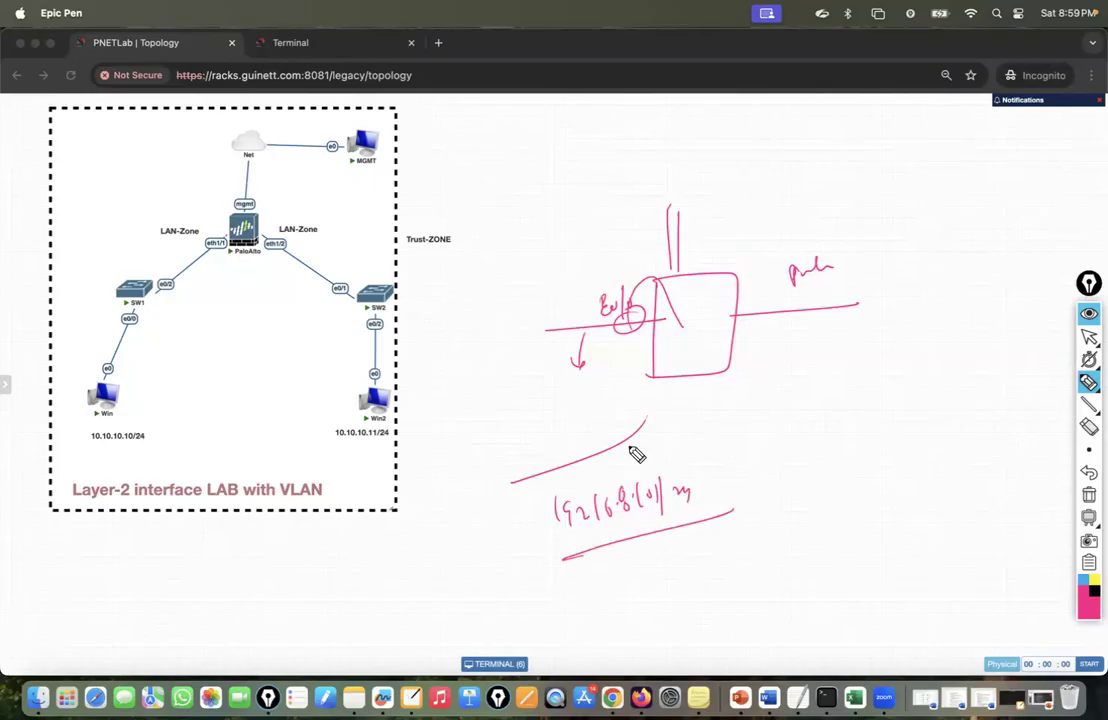
{"action": "left_click_drag", "start_coordinate": [630, 449], "coordinate": [630, 466]}
{"action": "mouse_move", "coordinate": [639, 449]}
{"action": "left_mouse_down"}
{"action": "mouse_move", "coordinate": [639, 466]}
{"action": "mouse_move", "coordinate": [649, 463]}
{"action": "left_mouse_up"}
{"action": "left_click_drag", "start_coordinate": [658, 446], "coordinate": [658, 466]}
{"action": "left_click_drag", "start_coordinate": [646, 285], "coordinate": [790, 335]}
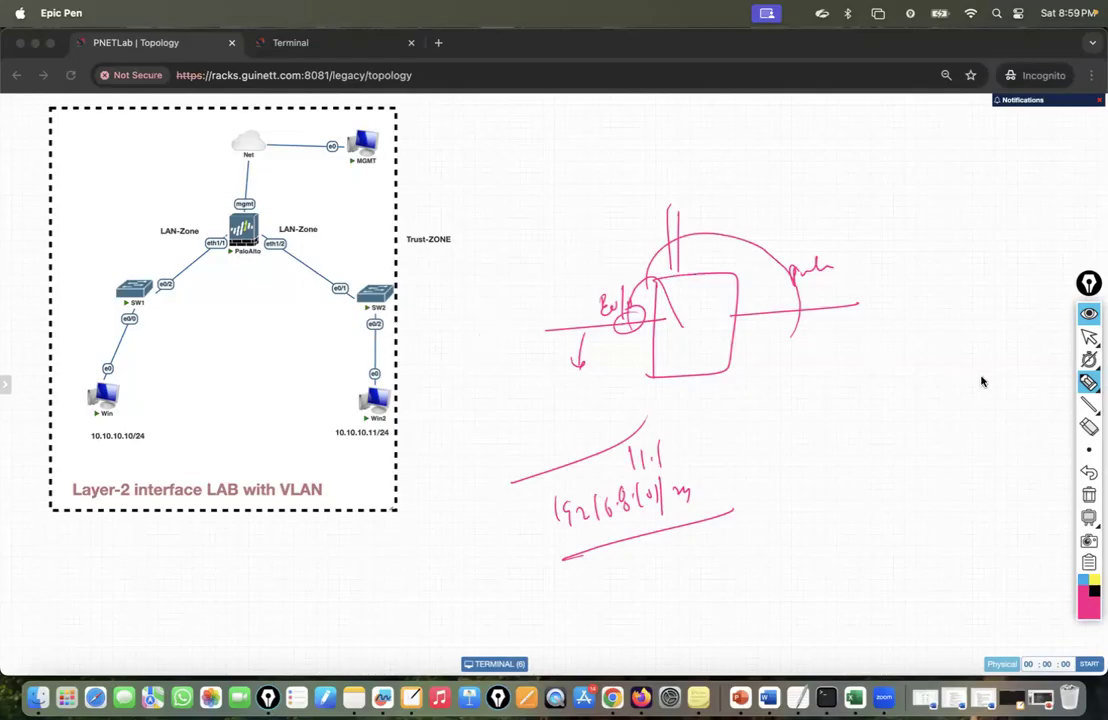
{"action": "left_click", "coordinate": [1088, 495]}
Write 192.168.10.1 and 192.168.11.1 as handwritten notes for PaloAlto's eth1/1, with a curved arrow from the first to the second.
{"action": "mouse_move", "coordinate": [211, 240]}
{"action": "left_mouse_down"}
{"action": "mouse_move", "coordinate": [119, 205]}
{"action": "mouse_move", "coordinate": [176, 205]}
{"action": "mouse_move", "coordinate": [195, 178]}
{"action": "mouse_move", "coordinate": [226, 180]}
{"action": "left_mouse_up"}
{"action": "mouse_move", "coordinate": [138, 172]}
{"action": "left_mouse_down"}
{"action": "mouse_move", "coordinate": [190, 140]}
{"action": "mouse_move", "coordinate": [180, 120]}
{"action": "mouse_move", "coordinate": [237, 122]}
{"action": "left_mouse_up"}
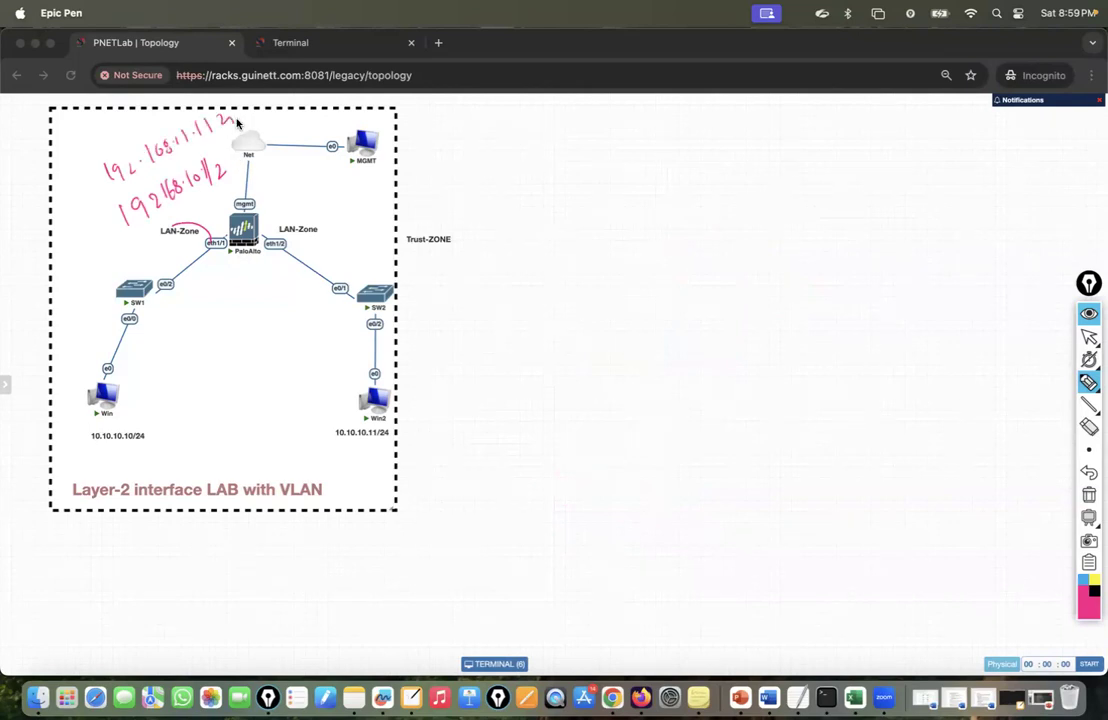
{"action": "mouse_move", "coordinate": [86, 210]}
{"action": "left_mouse_down"}
{"action": "mouse_move", "coordinate": [108, 223]}
{"action": "mouse_move", "coordinate": [85, 207]}
{"action": "left_mouse_up"}
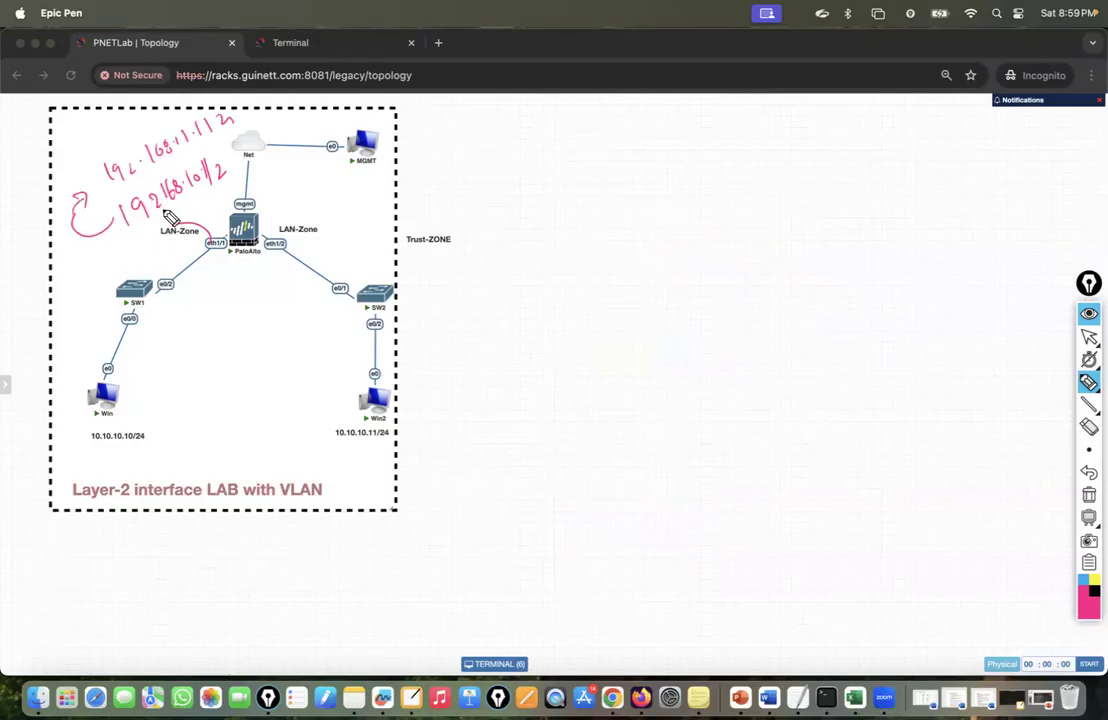
Underline the 192.168.10.1 note, trace PaloAlto to SW2, add a note beside the eth1/2 LAN-Zone label, and curve a line to the firewall.
{"action": "mouse_move", "coordinate": [122, 243]}
{"action": "left_mouse_down"}
{"action": "mouse_move", "coordinate": [205, 222]}
{"action": "mouse_move", "coordinate": [357, 310]}
{"action": "left_mouse_up"}
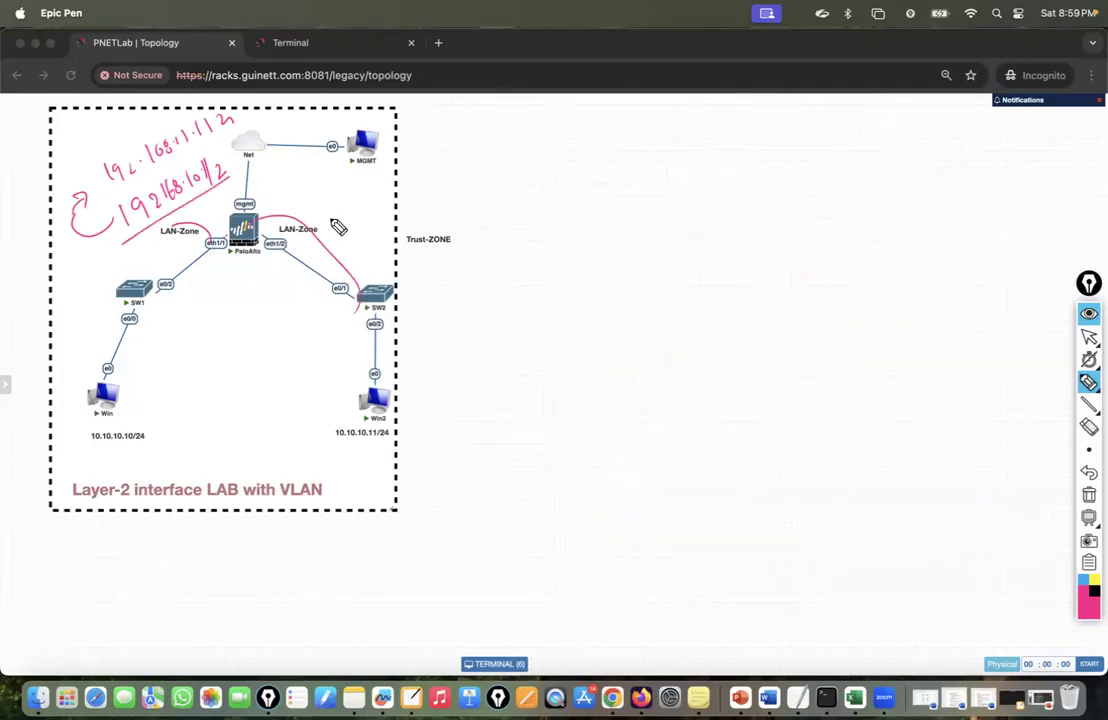
{"action": "left_click_drag", "start_coordinate": [322, 218], "coordinate": [333, 215]}
{"action": "mouse_move", "coordinate": [343, 222]}
{"action": "left_mouse_down"}
{"action": "mouse_move", "coordinate": [355, 200]}
{"action": "mouse_move", "coordinate": [392, 190]}
{"action": "left_mouse_up"}
{"action": "left_click_drag", "start_coordinate": [214, 176], "coordinate": [239, 204]}
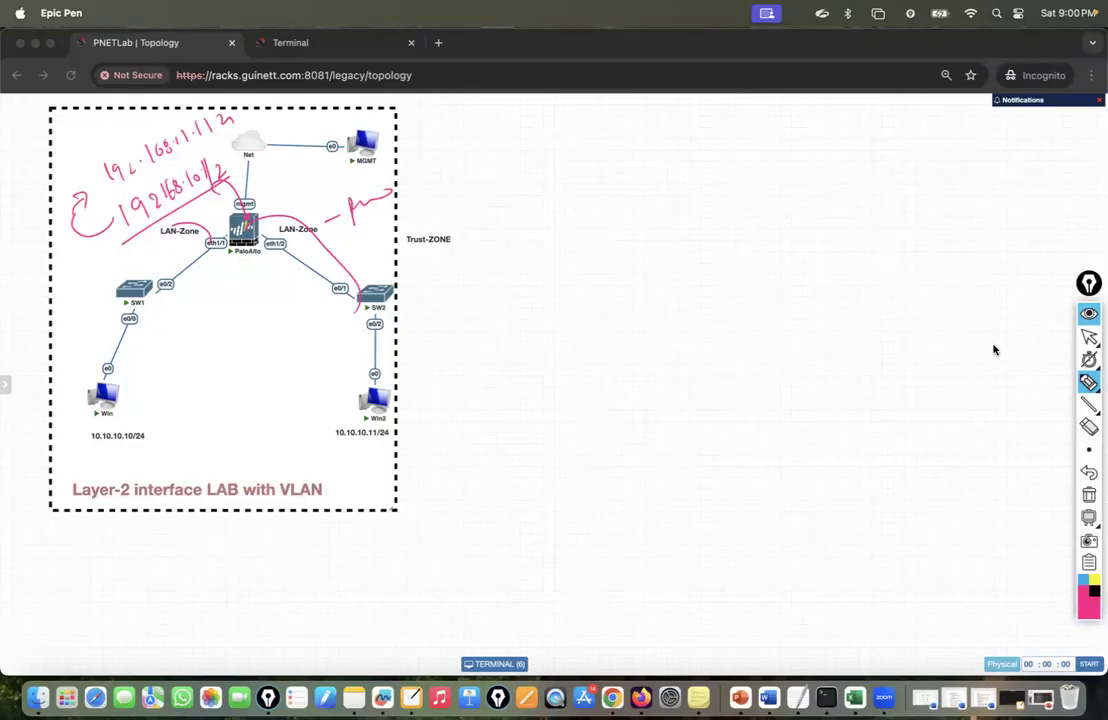
Draw two circles, join the upper one by an arc to a circle marked S, and write an underlined "Commit" above it.
{"action": "left_click", "coordinate": [1088, 384]}
{"action": "left_click_drag", "start_coordinate": [806, 256], "coordinate": [806, 299]}
{"action": "mouse_move", "coordinate": [604, 276]}
{"action": "left_mouse_down"}
{"action": "mouse_move", "coordinate": [616, 381]}
{"action": "mouse_move", "coordinate": [613, 356]}
{"action": "left_mouse_up"}
{"action": "mouse_move", "coordinate": [621, 285]}
{"action": "left_mouse_down"}
{"action": "mouse_move", "coordinate": [774, 227]}
{"action": "mouse_move", "coordinate": [819, 254]}
{"action": "left_mouse_up"}
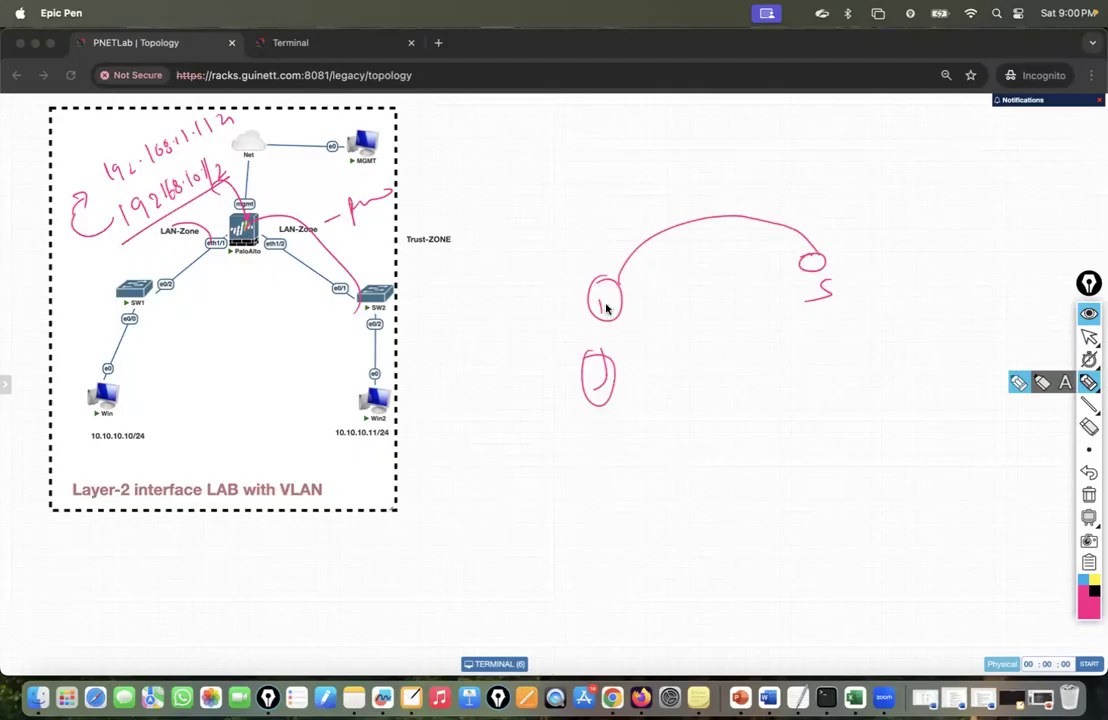
{"action": "left_click_drag", "start_coordinate": [537, 258], "coordinate": [538, 276]}
{"action": "mouse_move", "coordinate": [543, 262]}
{"action": "left_mouse_down"}
{"action": "mouse_move", "coordinate": [608, 240]}
{"action": "mouse_move", "coordinate": [610, 222]}
{"action": "left_mouse_up"}
{"action": "mouse_move", "coordinate": [548, 300]}
{"action": "left_mouse_down"}
{"action": "mouse_move", "coordinate": [628, 246]}
{"action": "mouse_move", "coordinate": [661, 291]}
{"action": "left_mouse_up"}
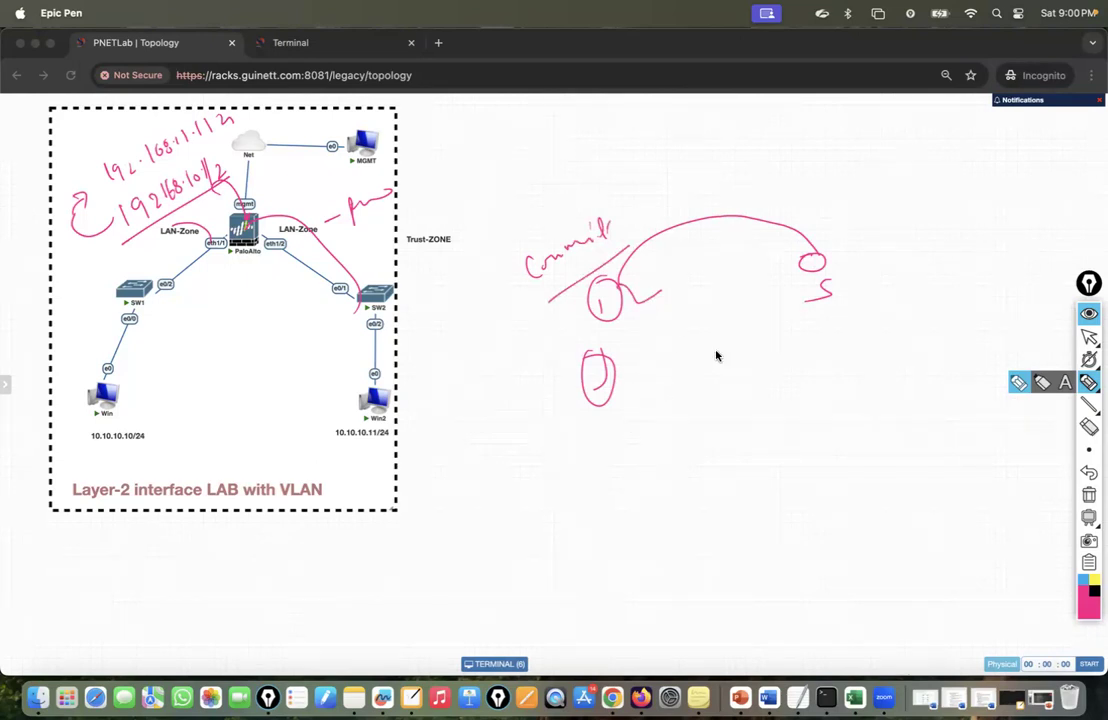
Try to commit the configuration in the MGMT firewall console, and clear the ink and the resulting alert.
{"action": "left_click", "coordinate": [1089, 336]}
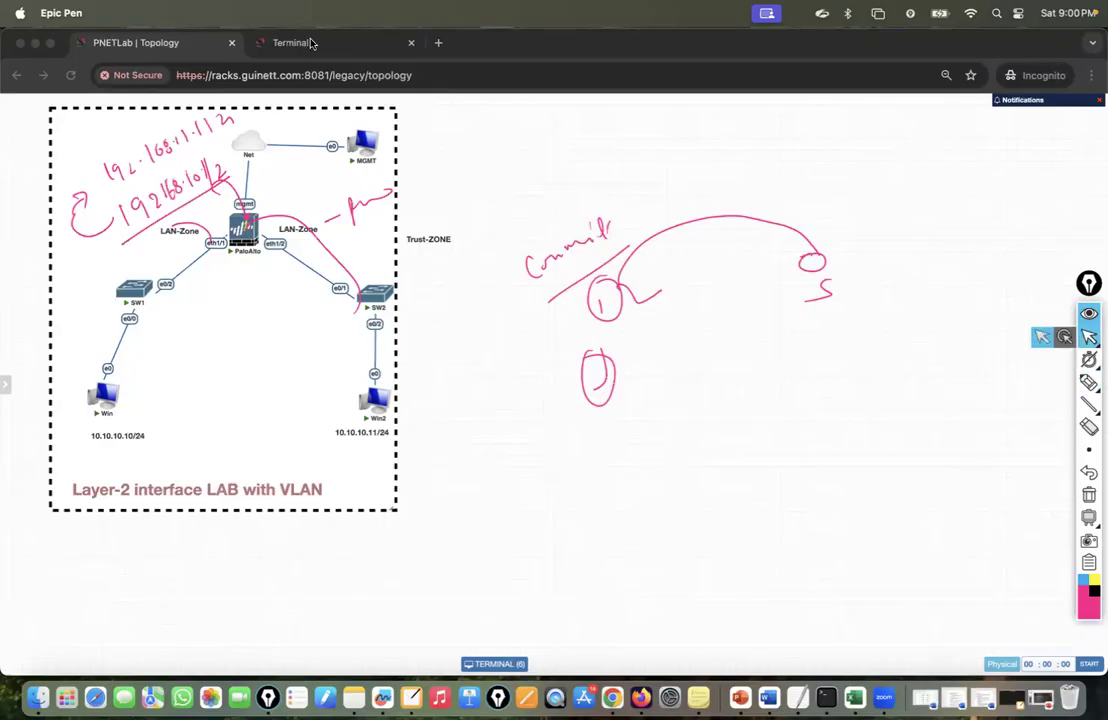
{"action": "left_click", "coordinate": [272, 40]}
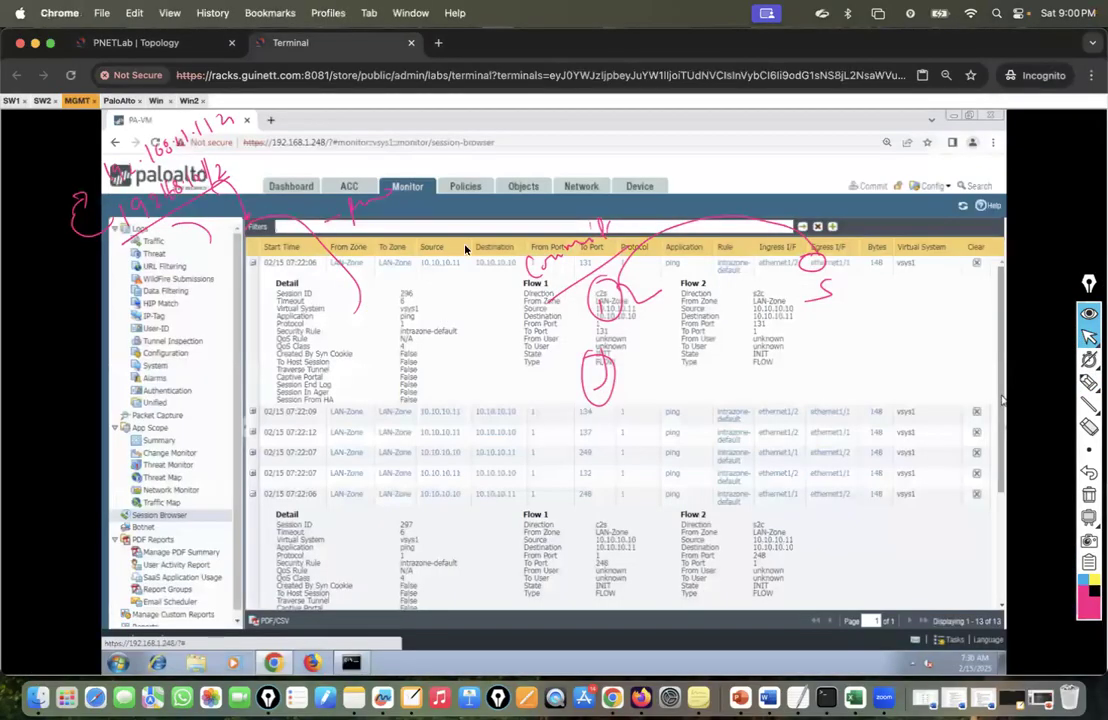
{"action": "left_click", "coordinate": [869, 187]}
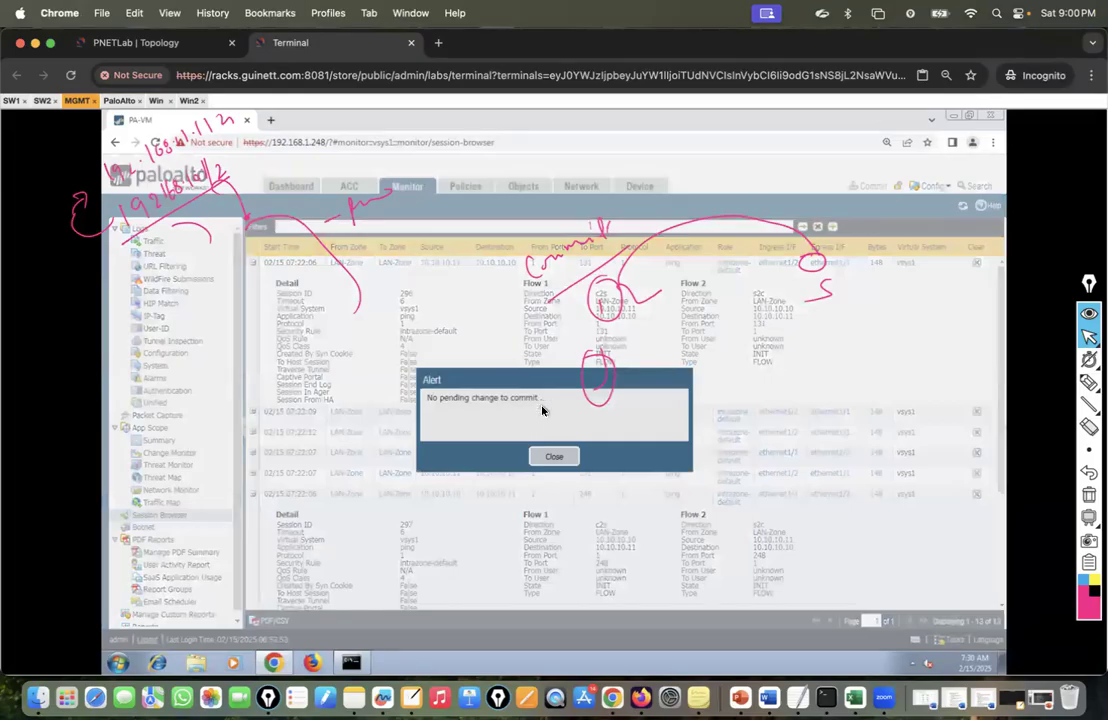
{"action": "left_click", "coordinate": [1089, 495]}
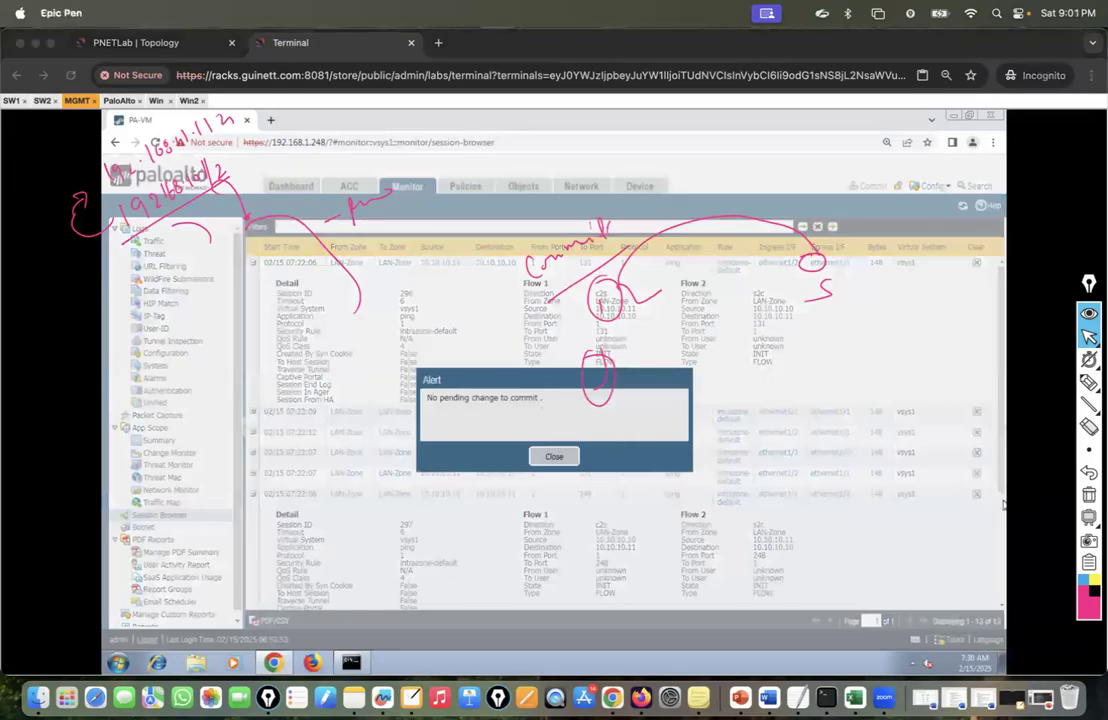
{"action": "left_click", "coordinate": [537, 465]}
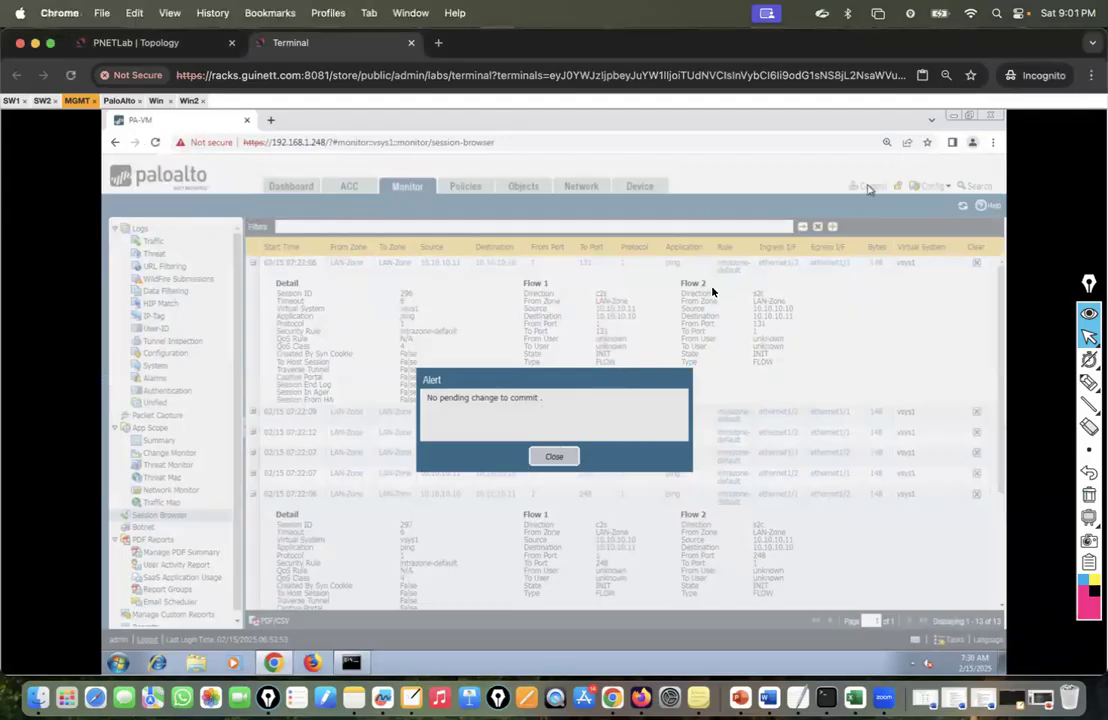
{"action": "left_click", "coordinate": [553, 457]}
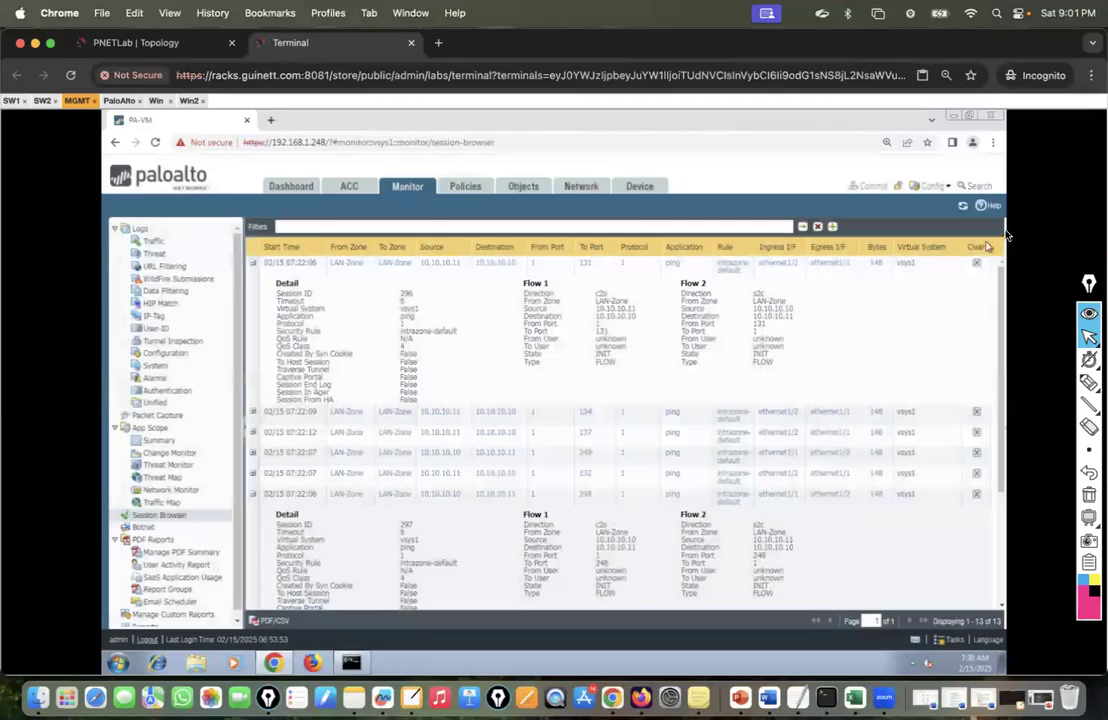
Collapse the two expanded session details in the Session Browser and view the firewall's Dashboard.
{"action": "left_click", "coordinate": [253, 264]}
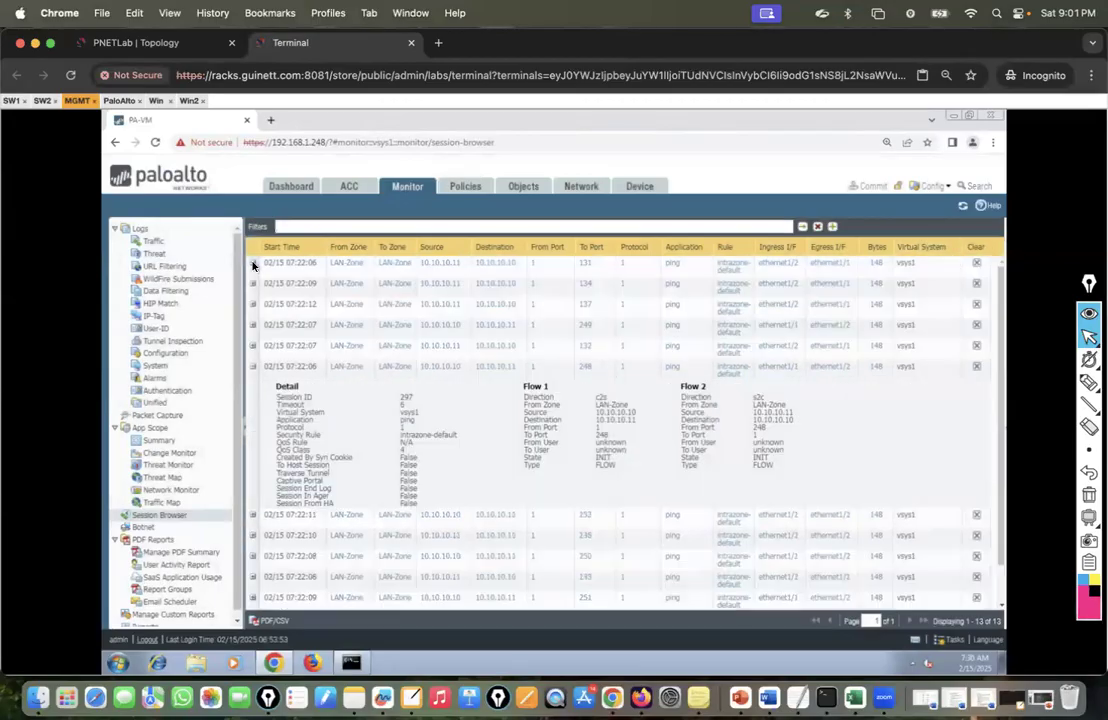
{"action": "left_click", "coordinate": [253, 367]}
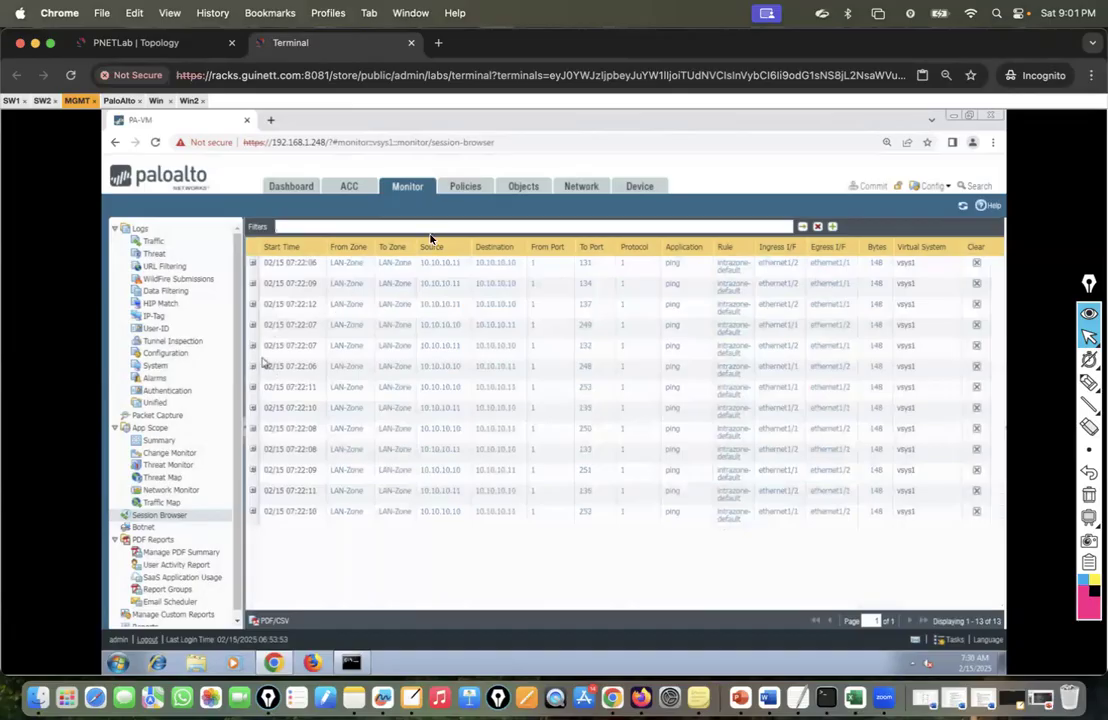
{"action": "left_click", "coordinate": [292, 187]}
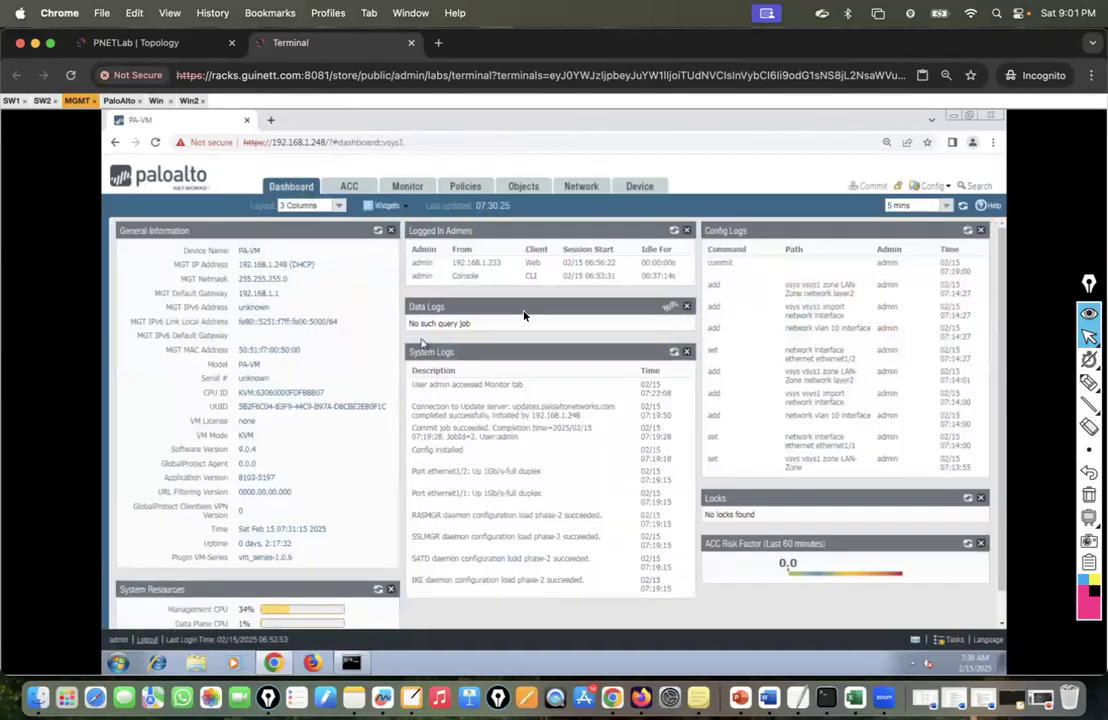
Review the lab topology and the continuous pings on Win and Win2, and return to the MGMT firewall dashboard.
{"action": "left_click", "coordinate": [181, 46]}
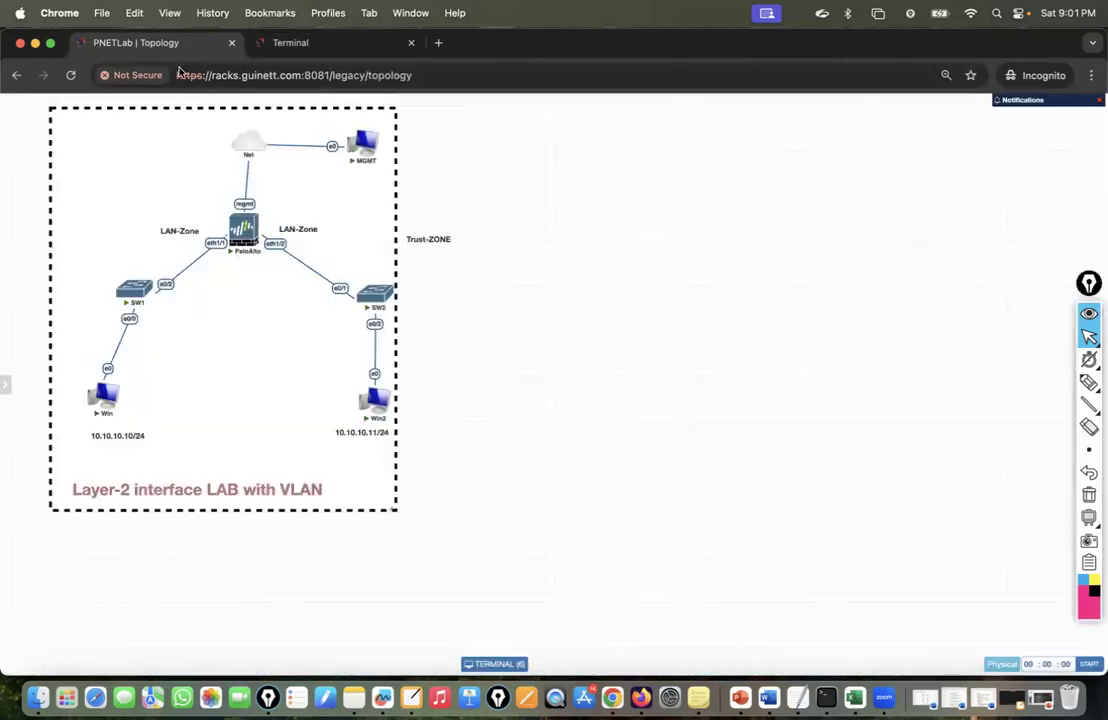
{"action": "left_click", "coordinate": [300, 50]}
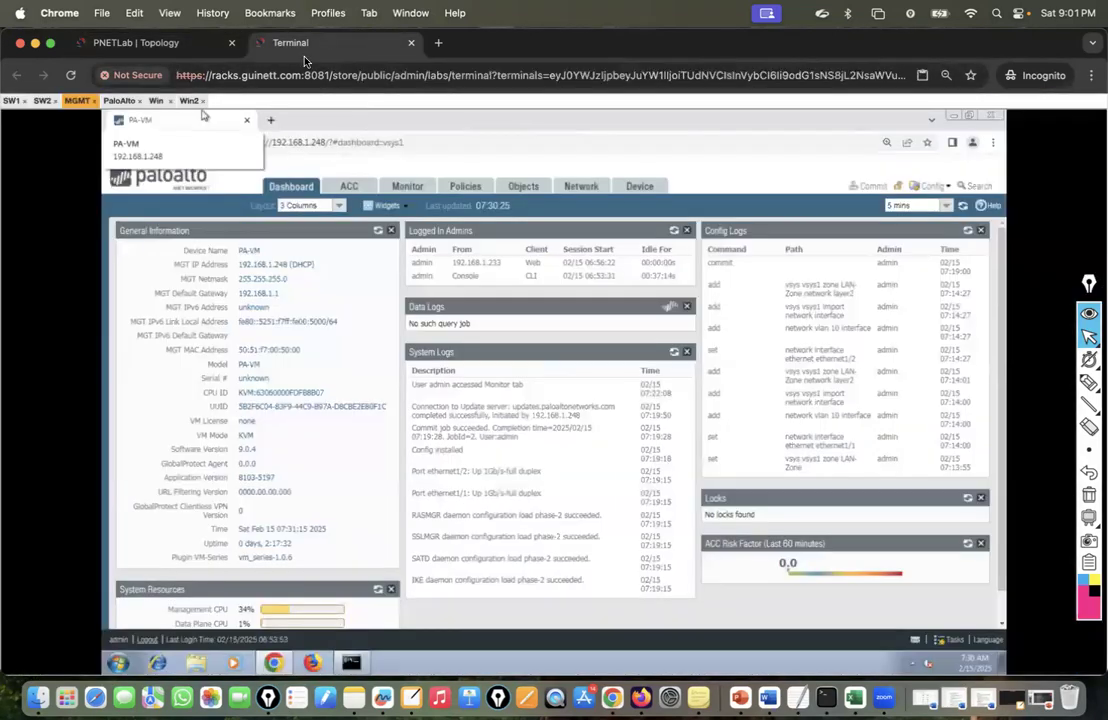
{"action": "left_click", "coordinate": [157, 101]}
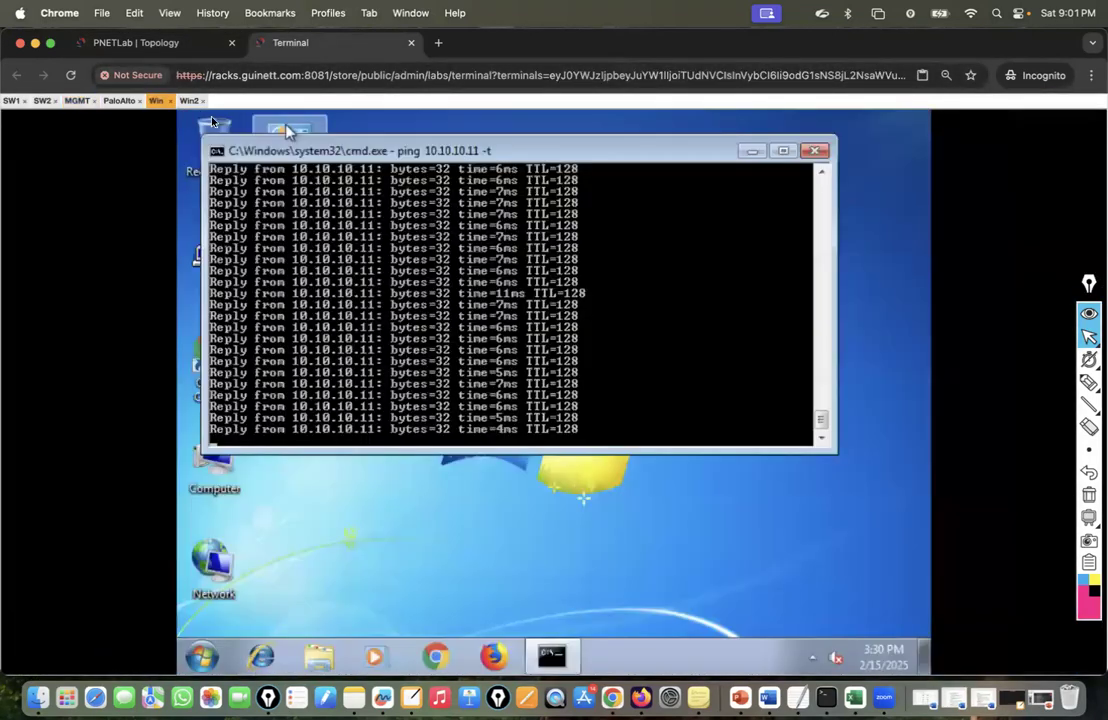
{"action": "left_click", "coordinate": [186, 101]}
{"action": "left_click", "coordinate": [140, 43]}
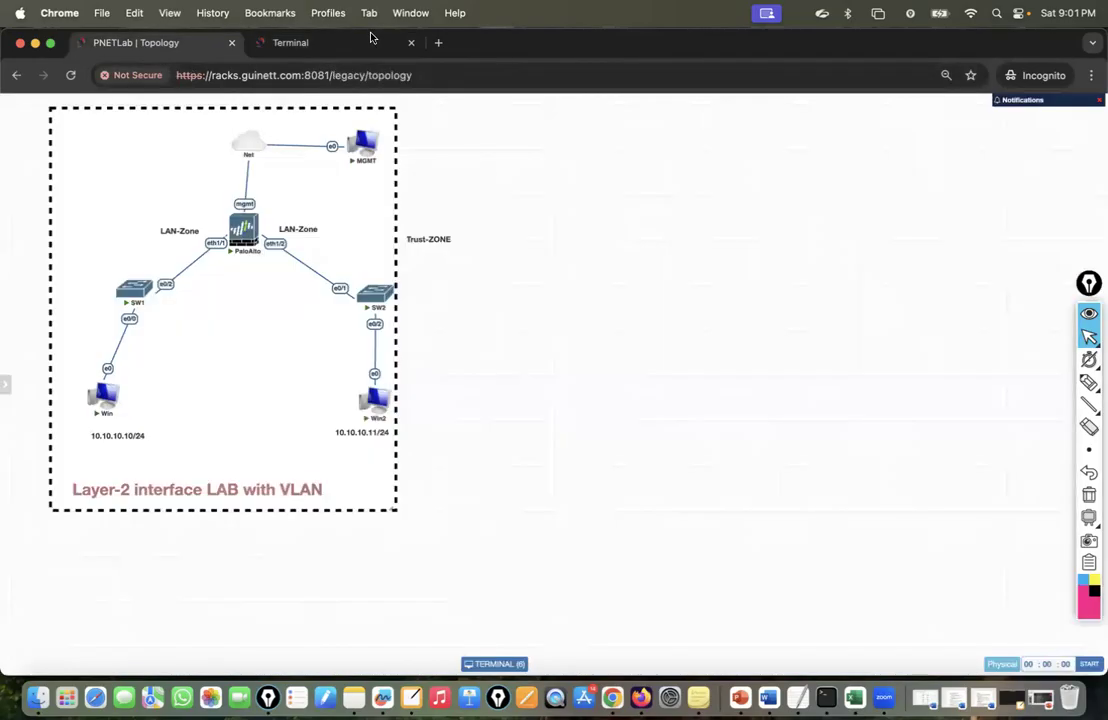
{"action": "left_click", "coordinate": [369, 38]}
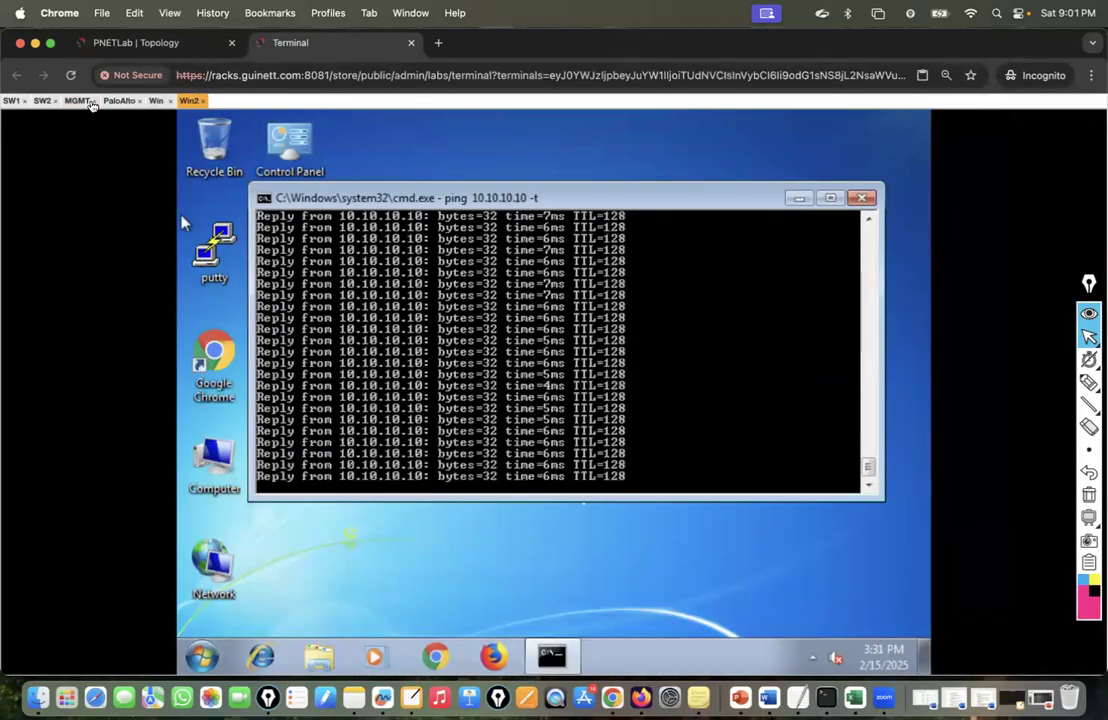
{"action": "left_click", "coordinate": [77, 101]}
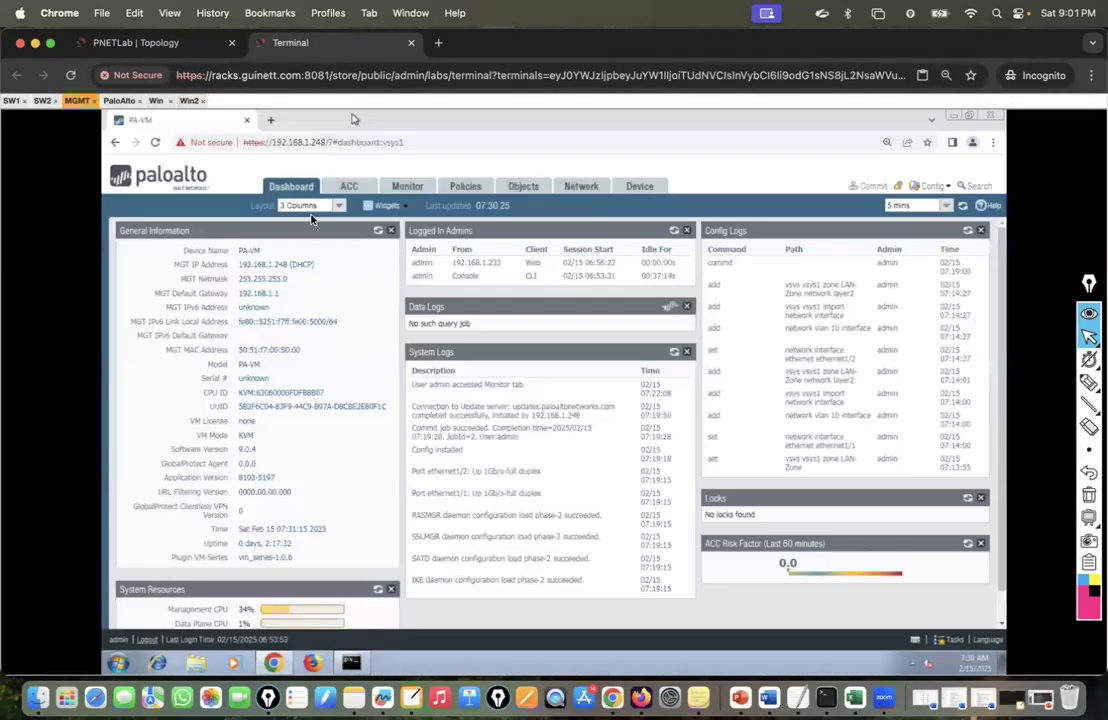
In the lab topology, move the LAN-Zone label away from eth1/2 and place the Trust-ZONE label there.
{"action": "left_click", "coordinate": [571, 190]}
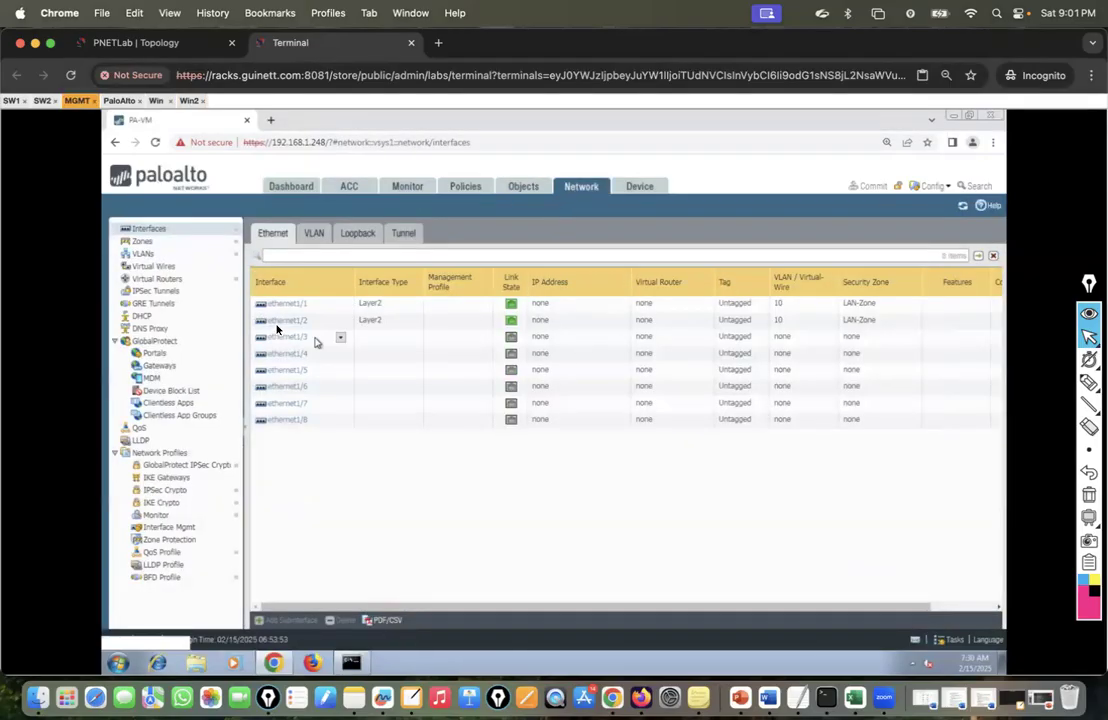
{"action": "left_click", "coordinate": [138, 41]}
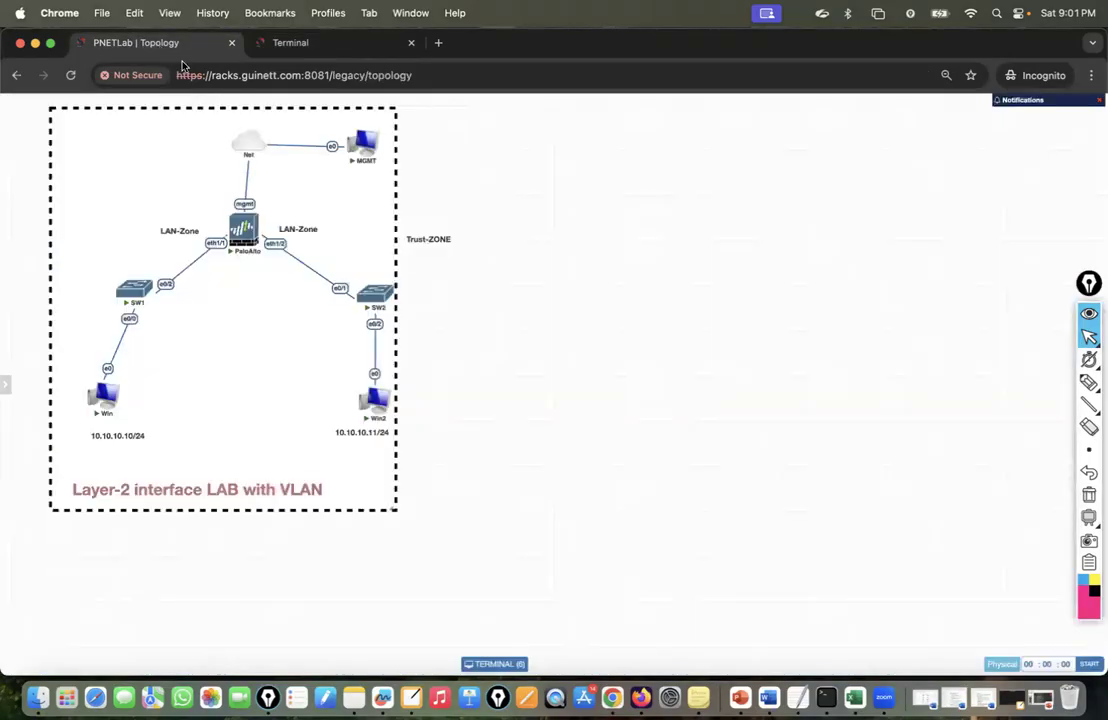
{"action": "left_click_drag", "start_coordinate": [298, 226], "coordinate": [507, 196]}
{"action": "left_click_drag", "start_coordinate": [426, 237], "coordinate": [301, 230]}
{"action": "left_click", "coordinate": [300, 43]}
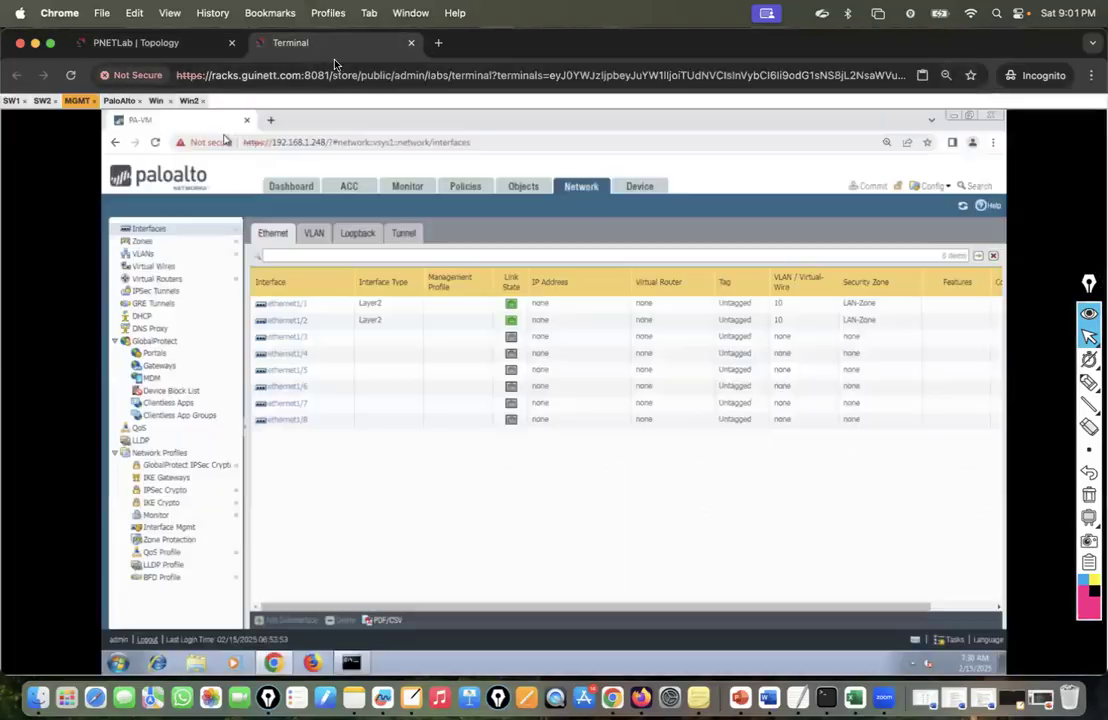
Assign ethernet1/2 on the firewall to a new Layer2 security zone named Trust-Zone.
{"action": "left_click", "coordinate": [288, 320]}
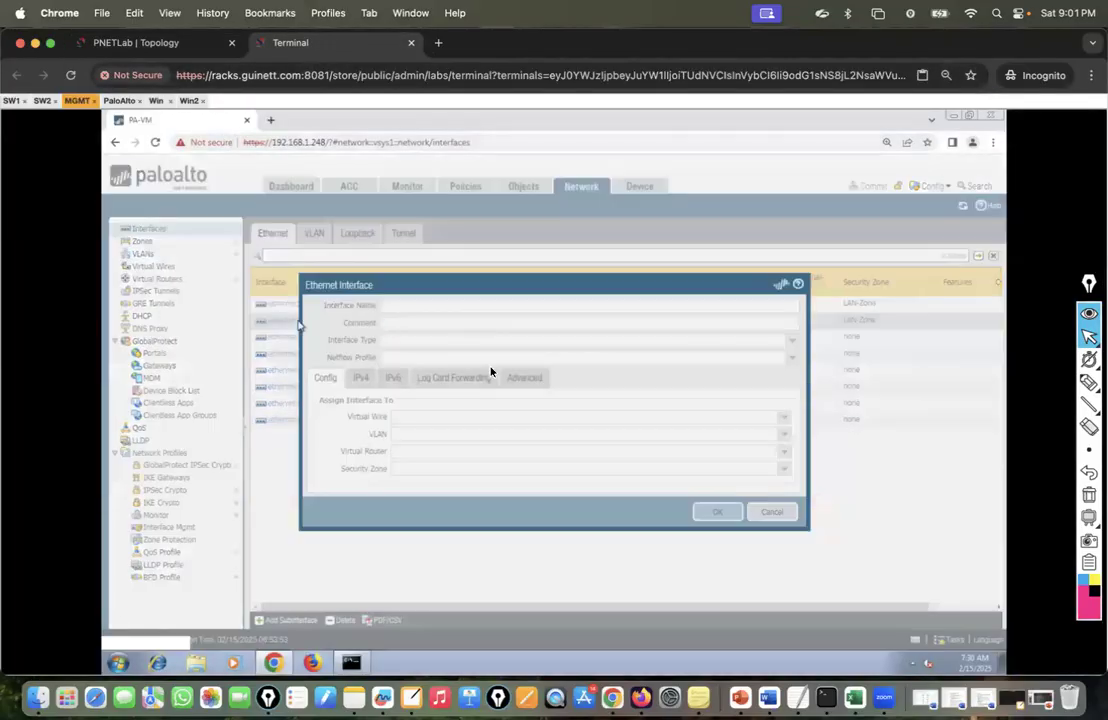
{"action": "left_click", "coordinate": [478, 440]}
{"action": "left_click", "coordinate": [783, 440]}
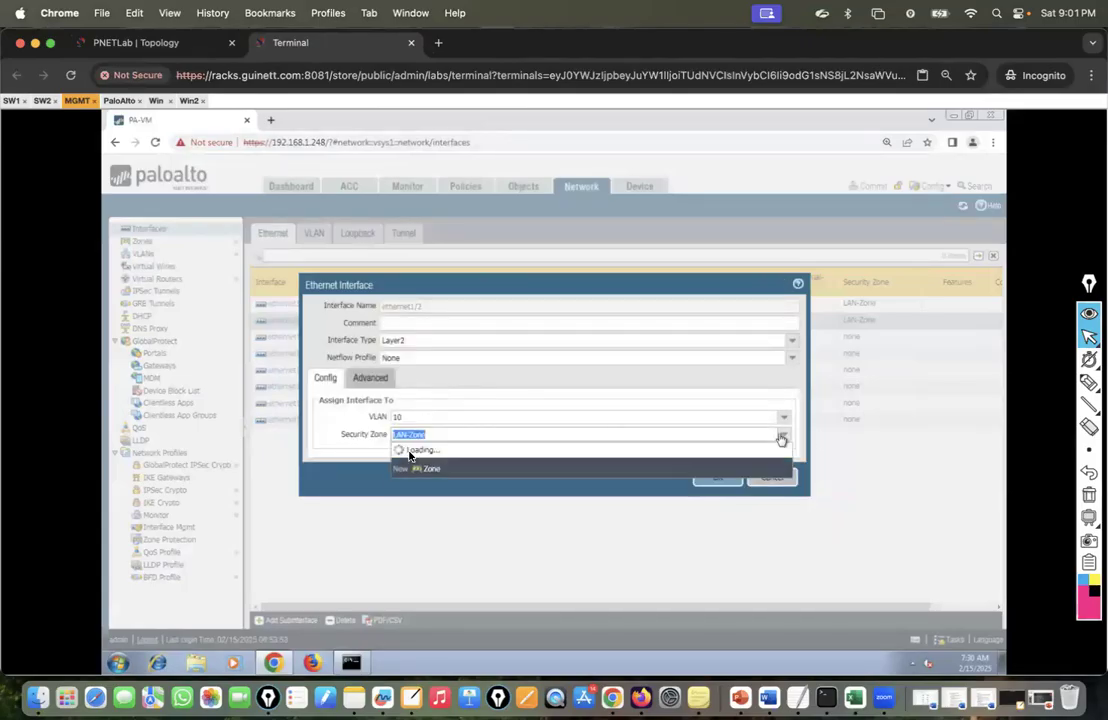
{"action": "left_click", "coordinate": [423, 481]}
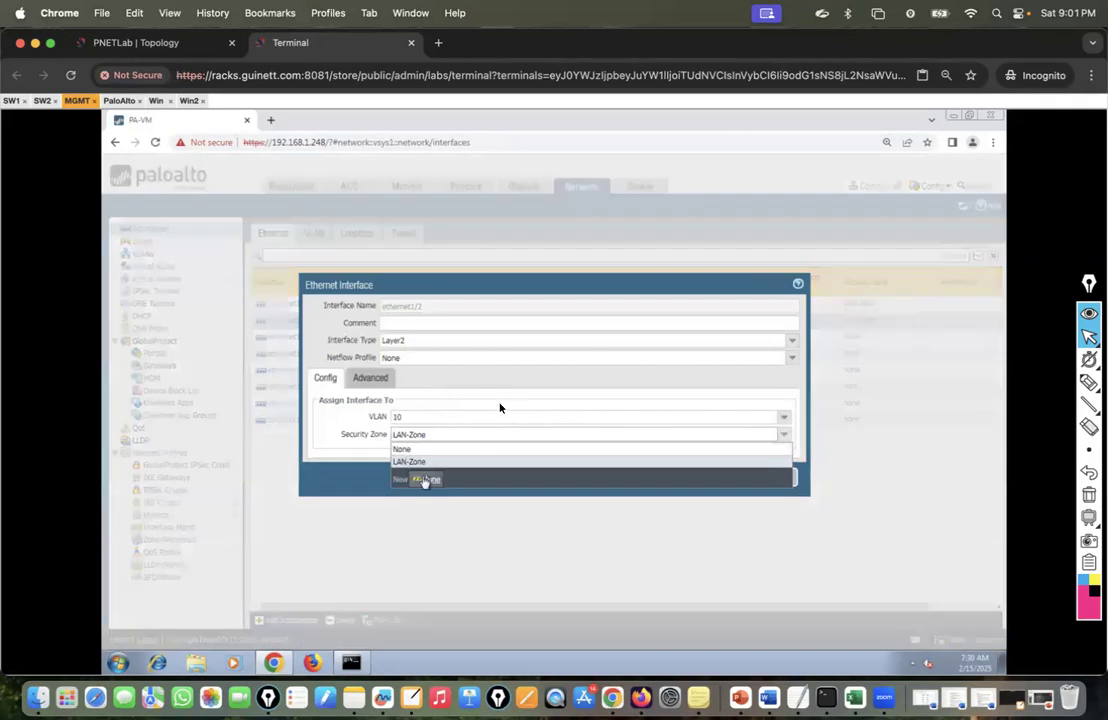
{"action": "type", "text": "Trust-Zone"}
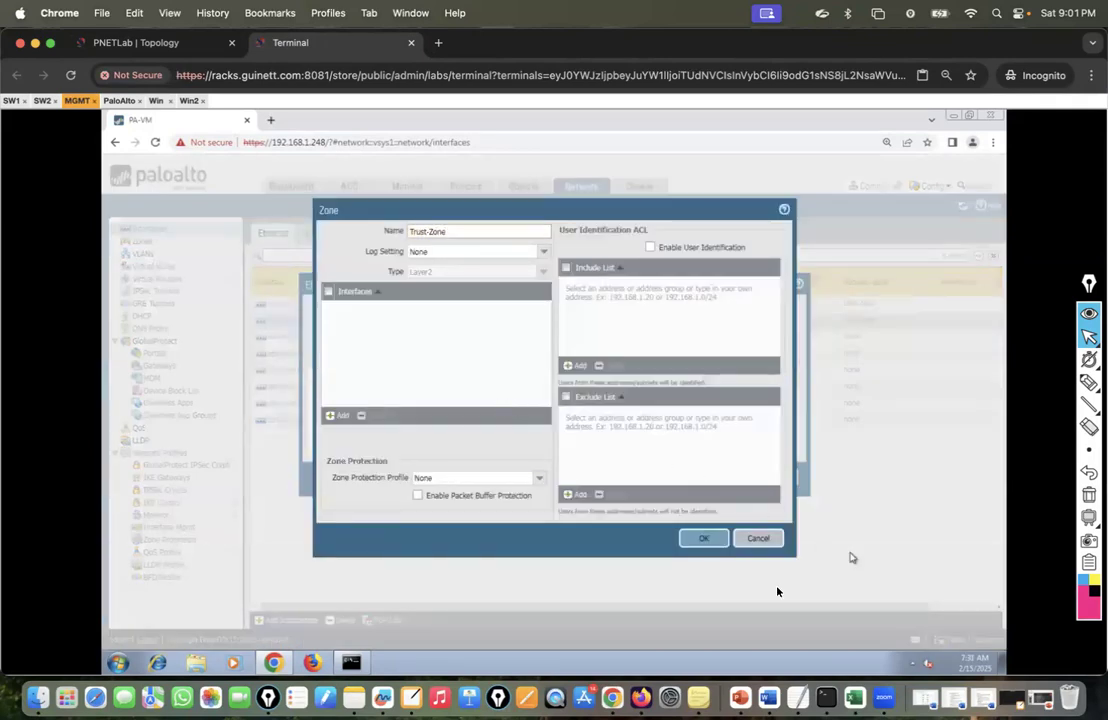
{"action": "left_click", "coordinate": [704, 538]}
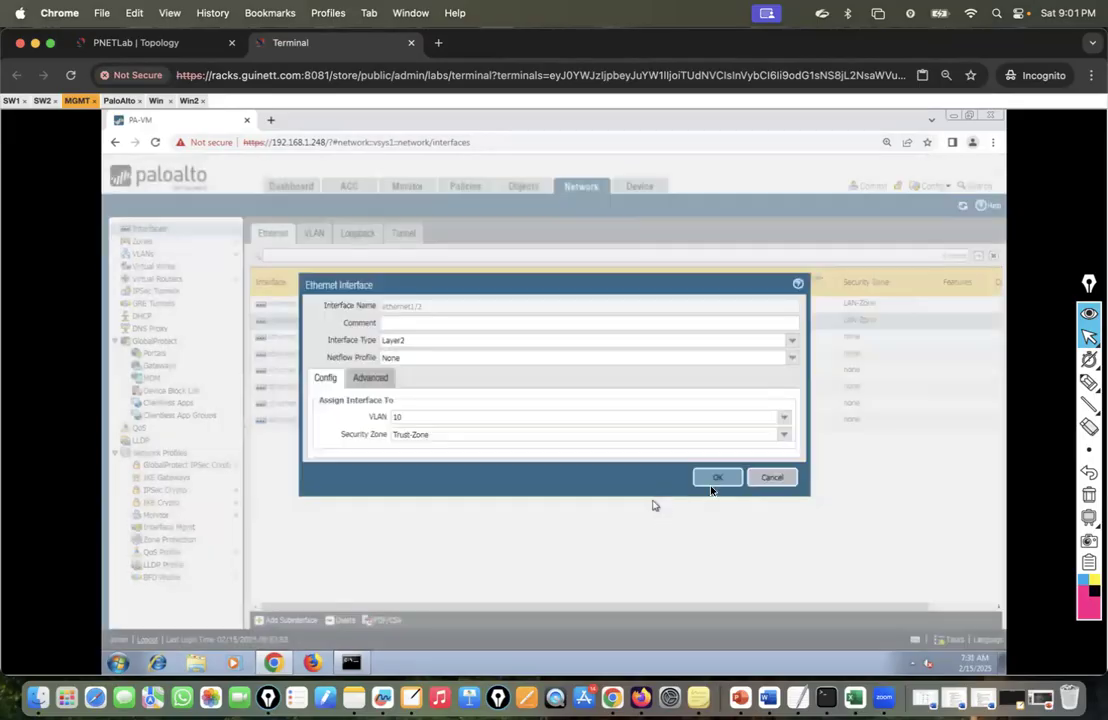
{"action": "left_click", "coordinate": [717, 478]}
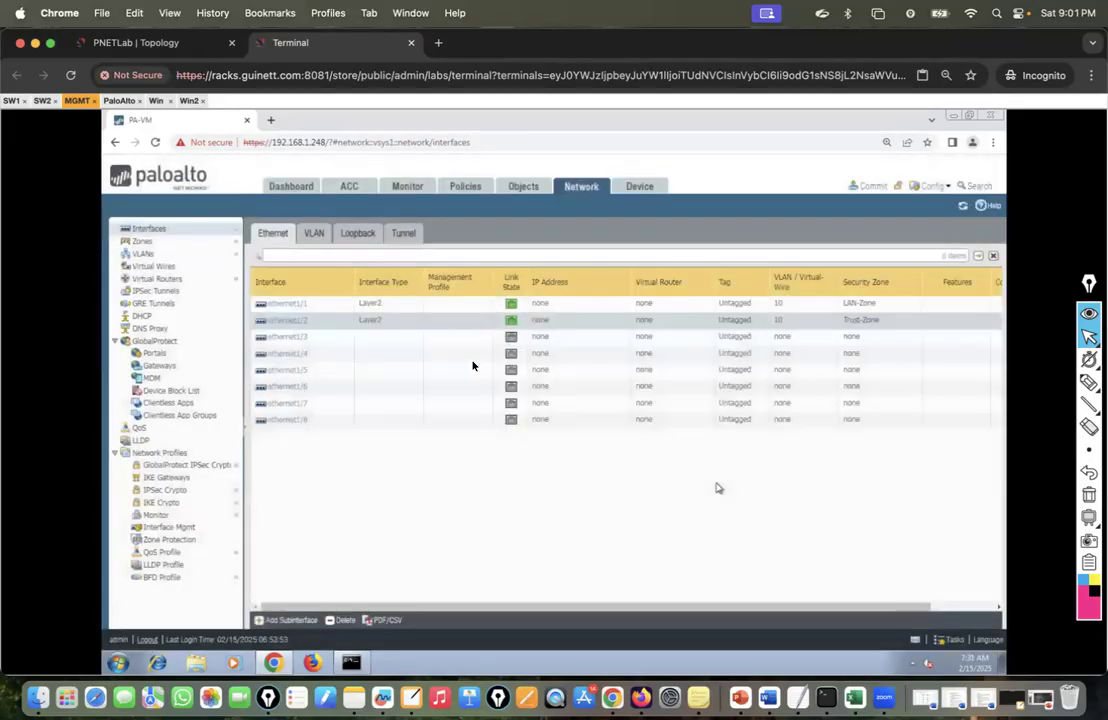
Commit the firewall changes made by admin, including policy-and-objects and device-and-network.
{"action": "left_click", "coordinate": [871, 188]}
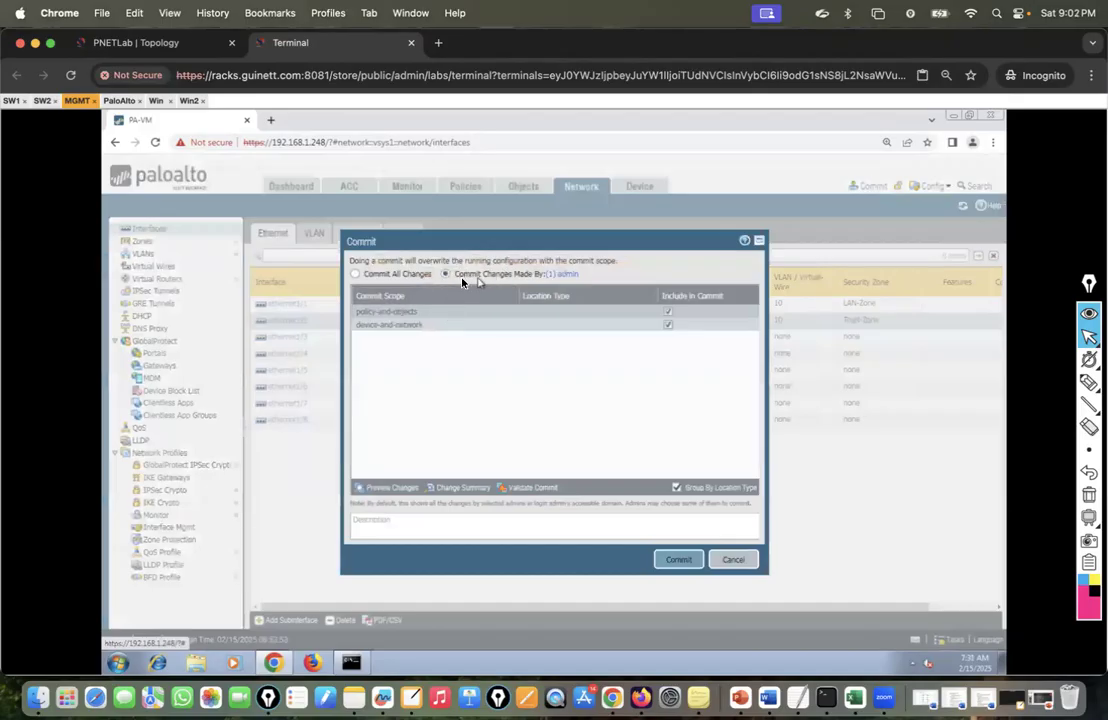
{"action": "left_click", "coordinate": [355, 275]}
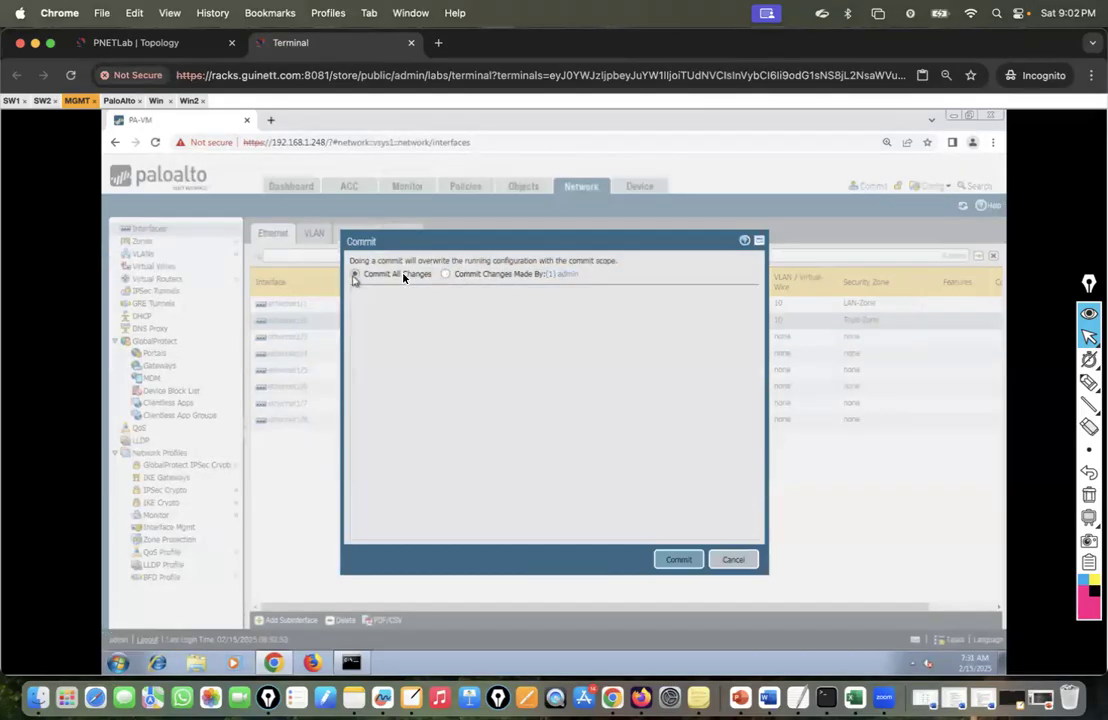
{"action": "left_click", "coordinate": [446, 275]}
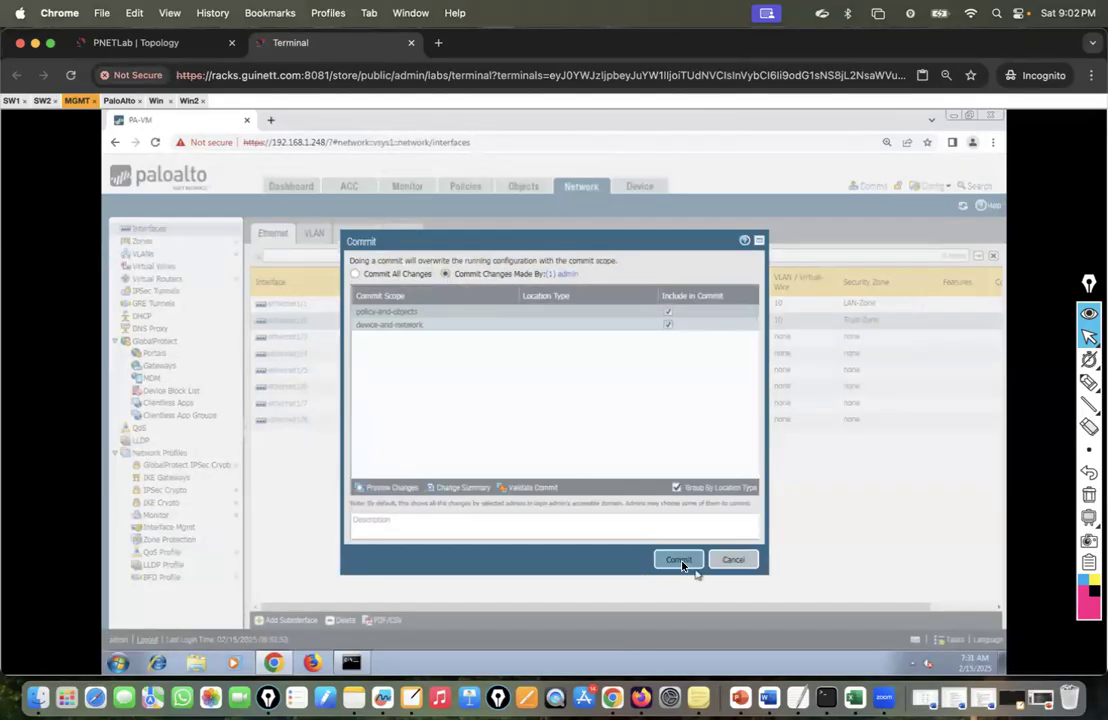
{"action": "left_click", "coordinate": [681, 564]}
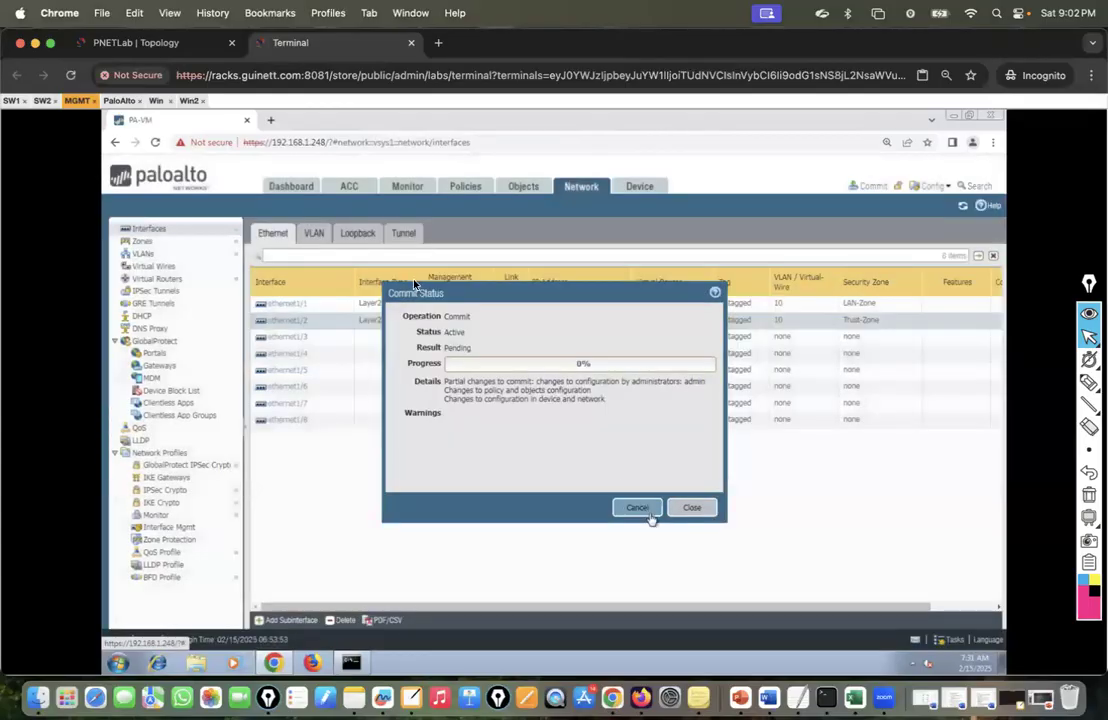
Check the continuous pings on Win and Win2 during the commit, and dismiss the commit status on MGMT once it finishes.
{"action": "left_click", "coordinate": [155, 101]}
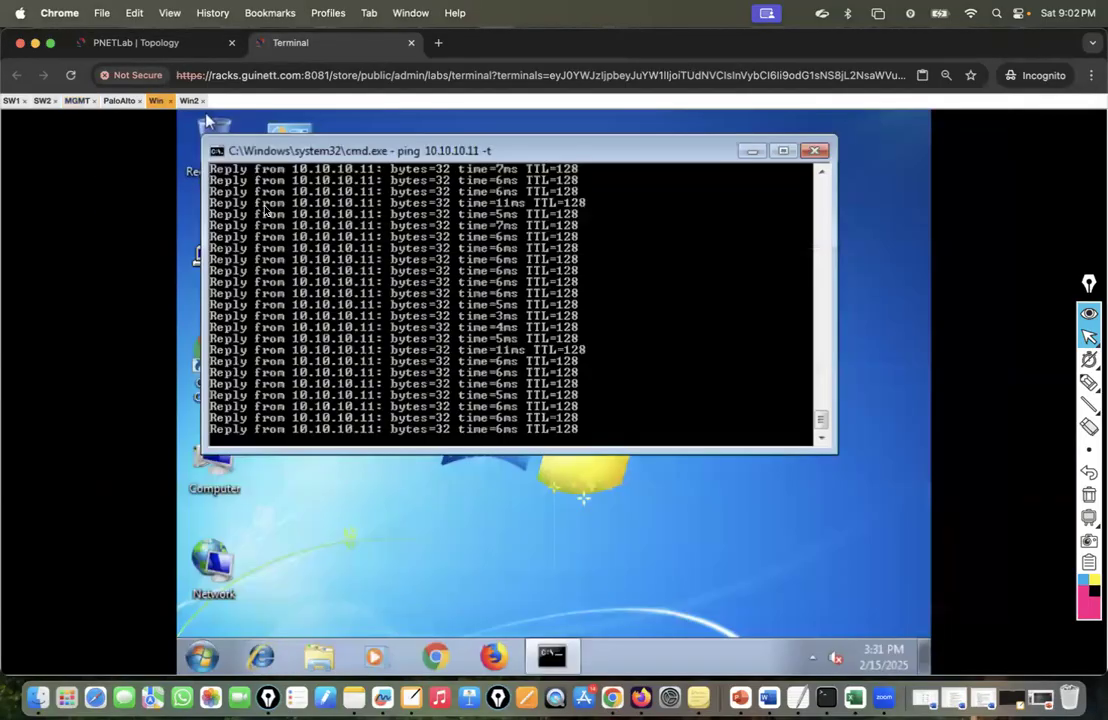
{"action": "left_click", "coordinate": [190, 102]}
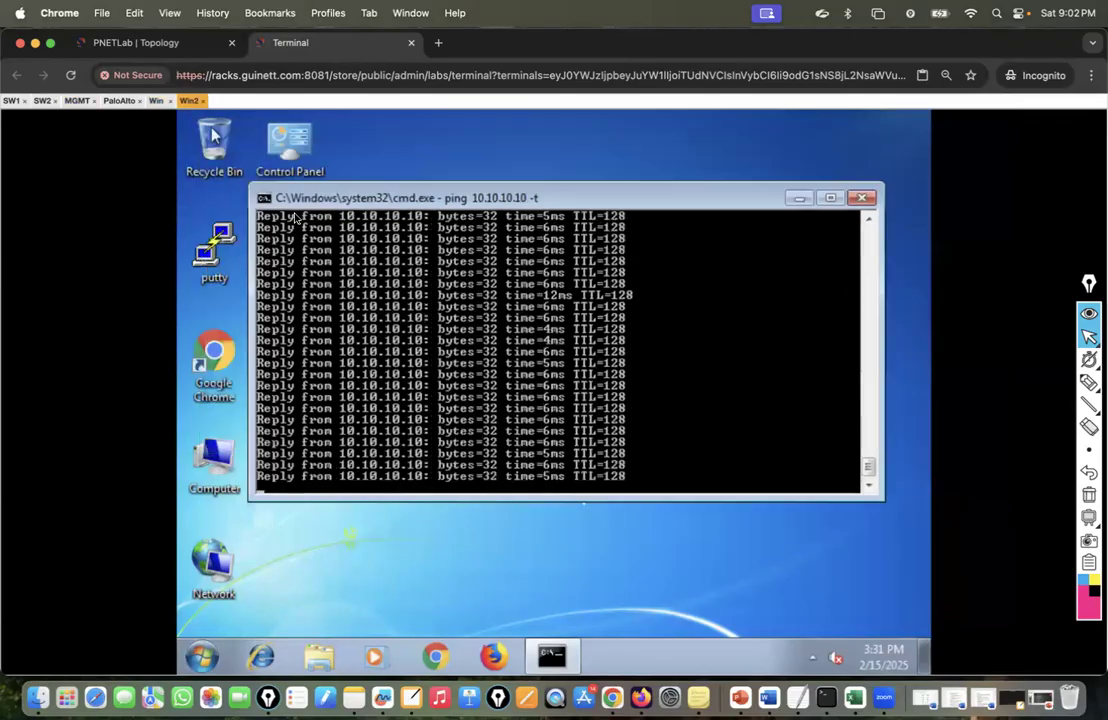
{"action": "left_click", "coordinate": [156, 101]}
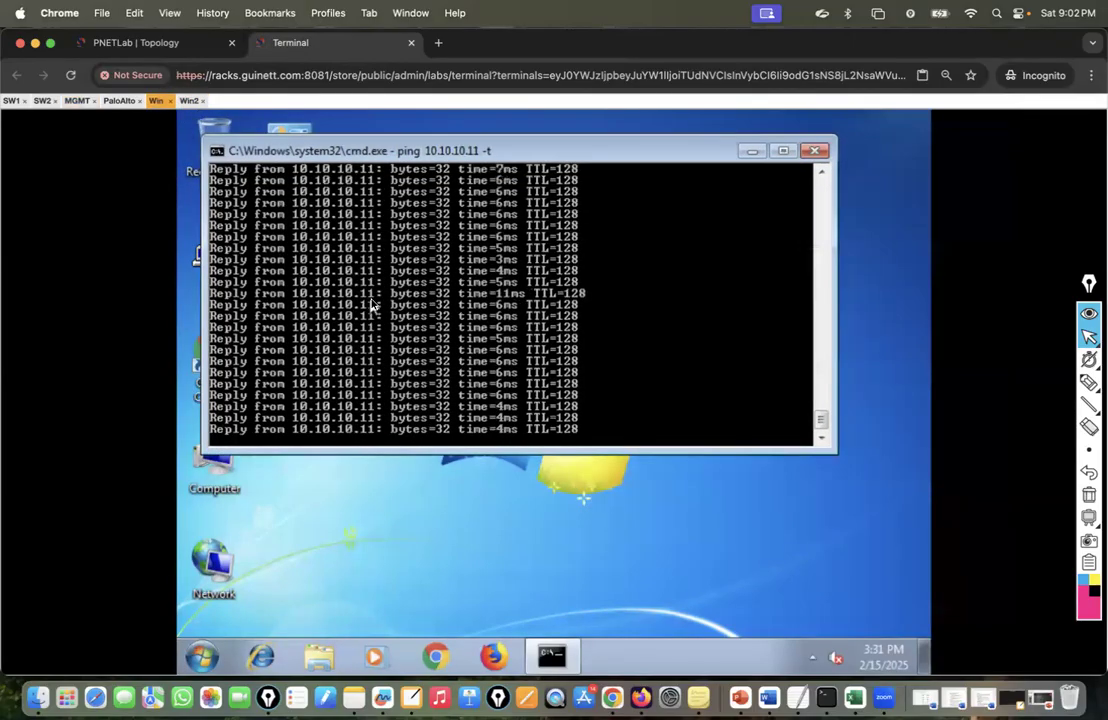
{"action": "left_click", "coordinate": [77, 101]}
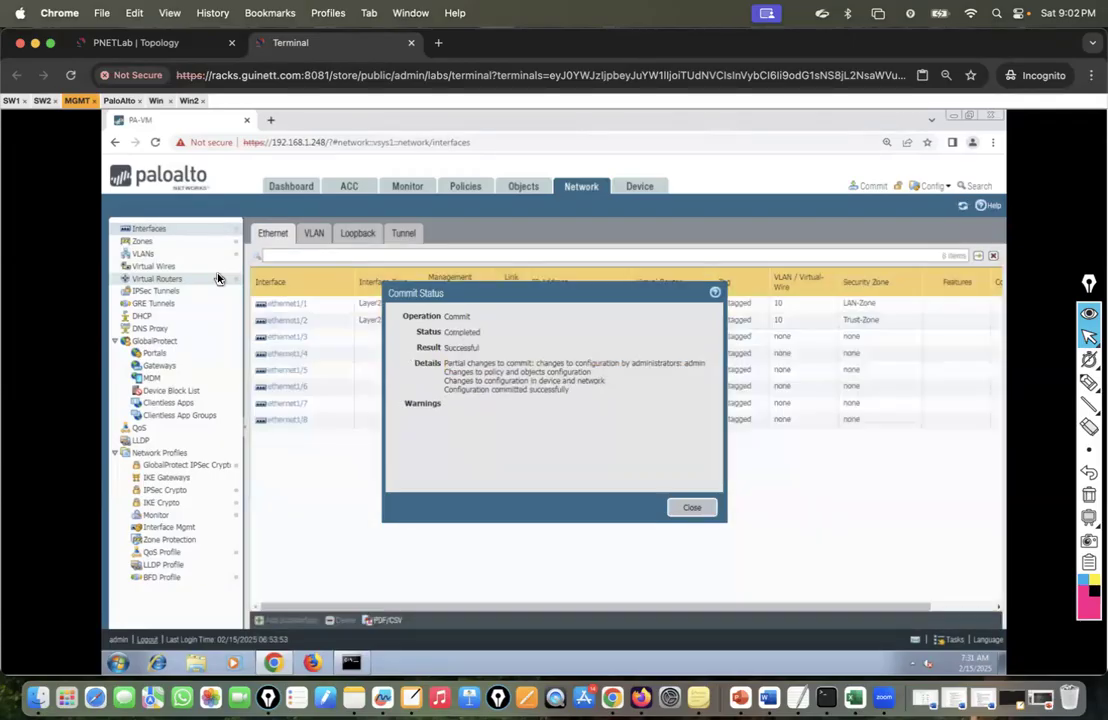
{"action": "left_click", "coordinate": [155, 100]}
{"action": "left_click", "coordinate": [189, 100]}
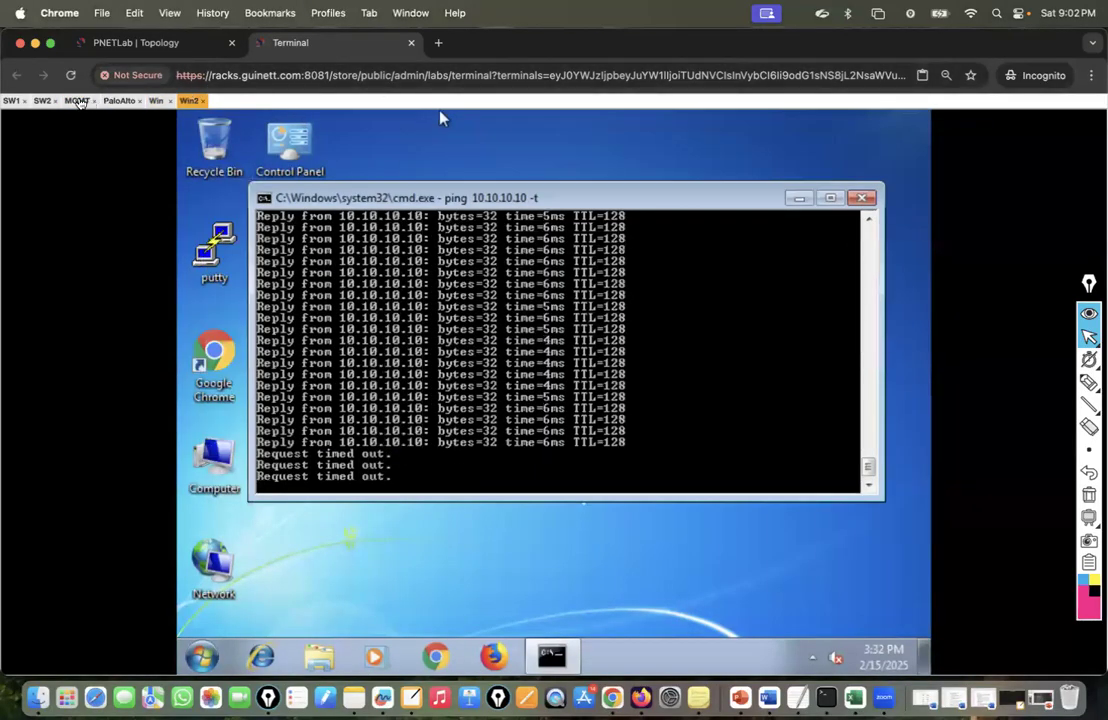
{"action": "left_click", "coordinate": [74, 100]}
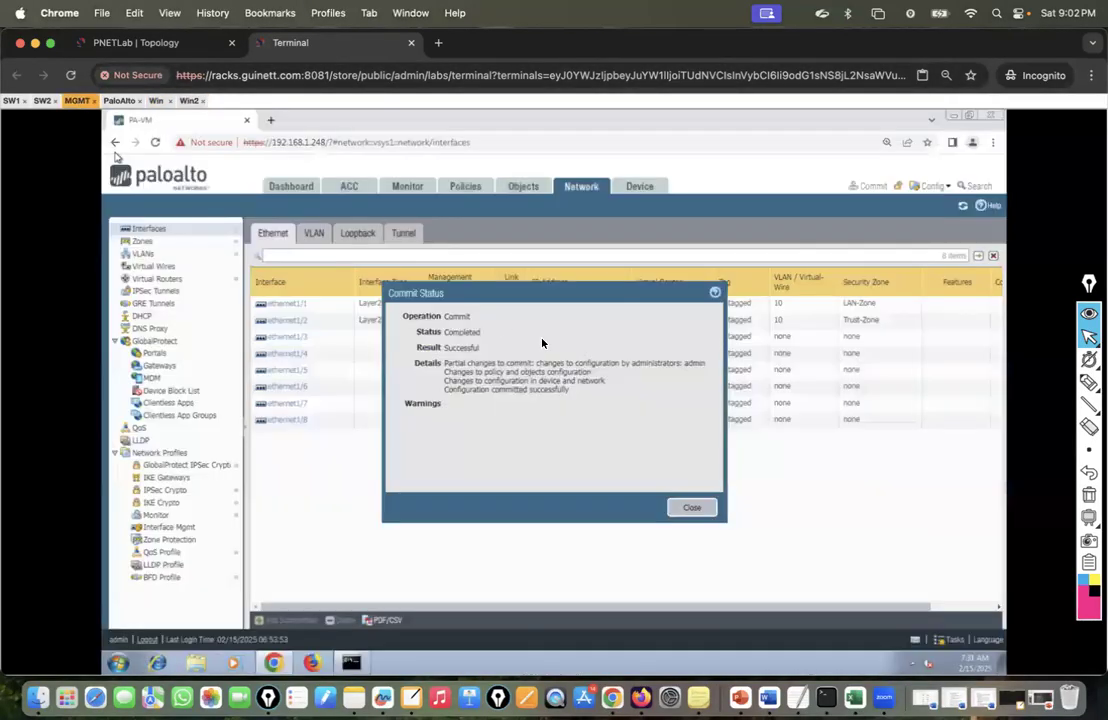
{"action": "left_click", "coordinate": [693, 506]}
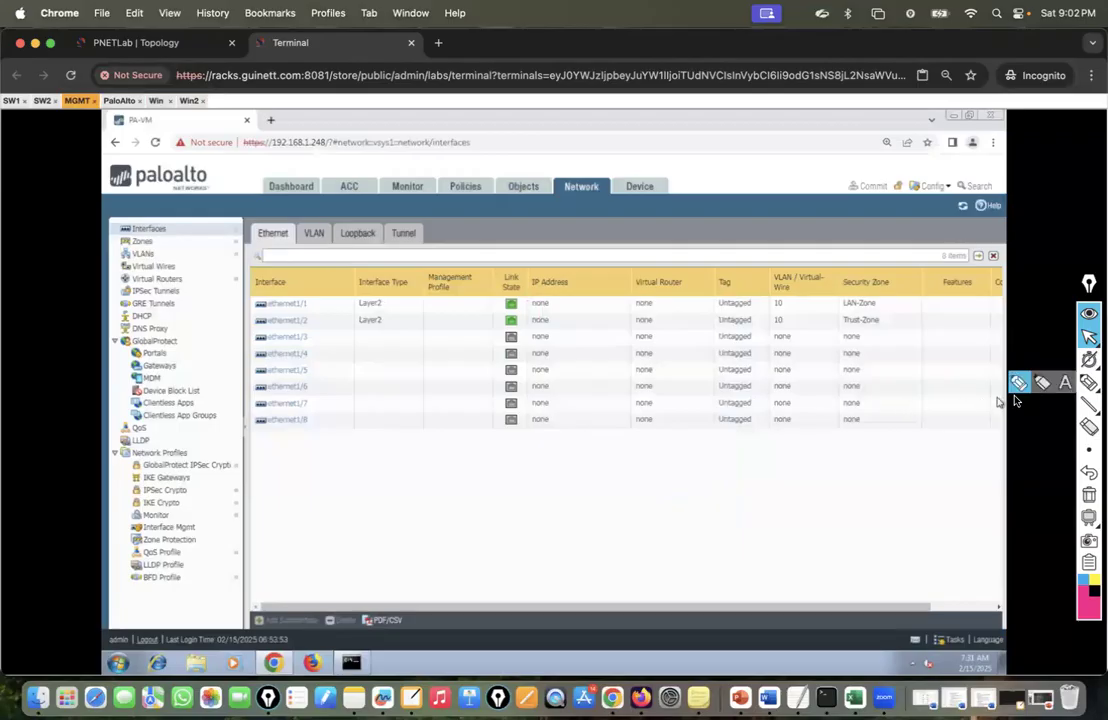
Compare the continuous ping output on Win and Win2 with the two interfaces in different zones.
{"action": "left_click", "coordinate": [1089, 382]}
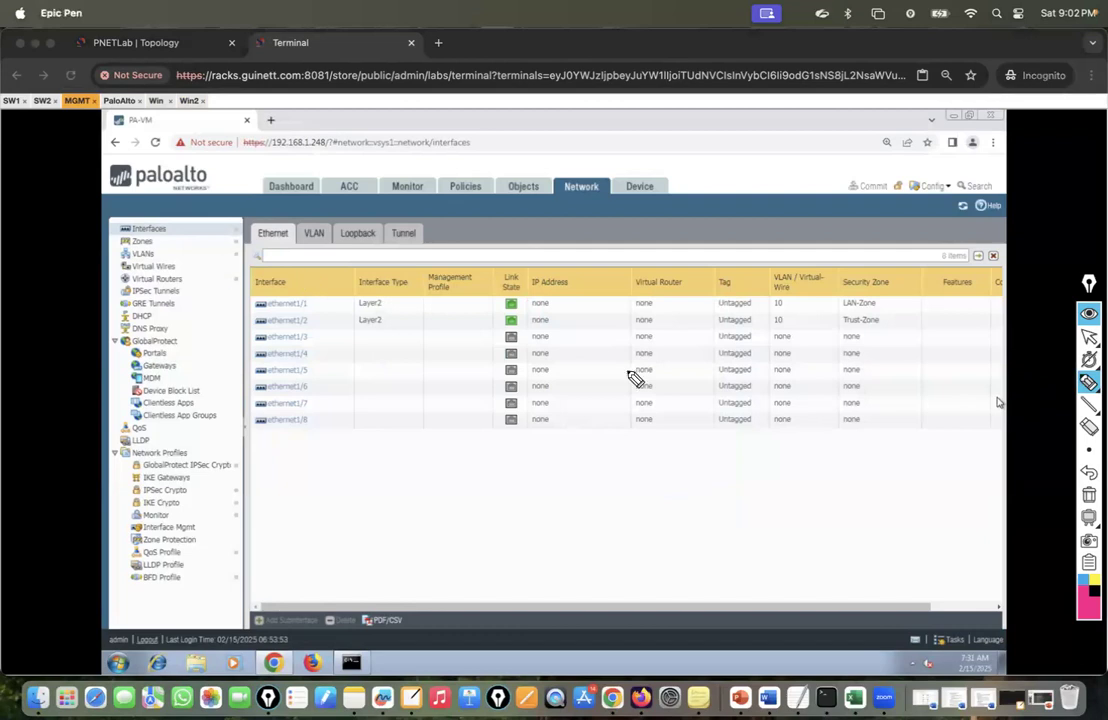
{"action": "left_click", "coordinate": [1090, 338]}
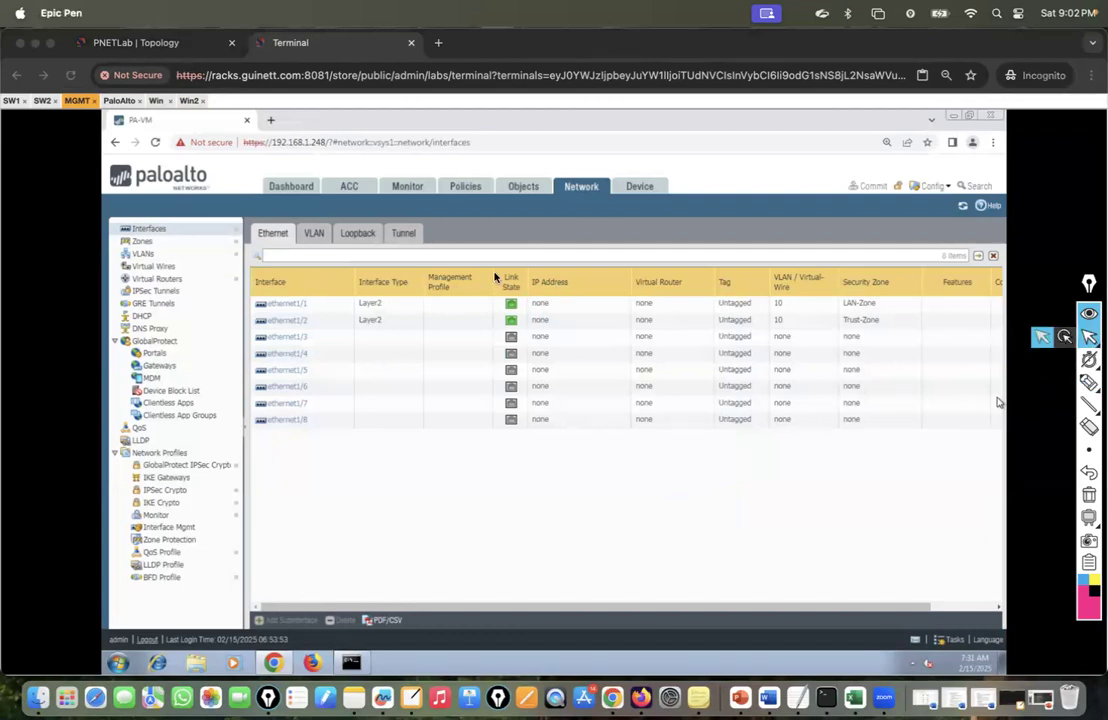
{"action": "left_click", "coordinate": [161, 104]}
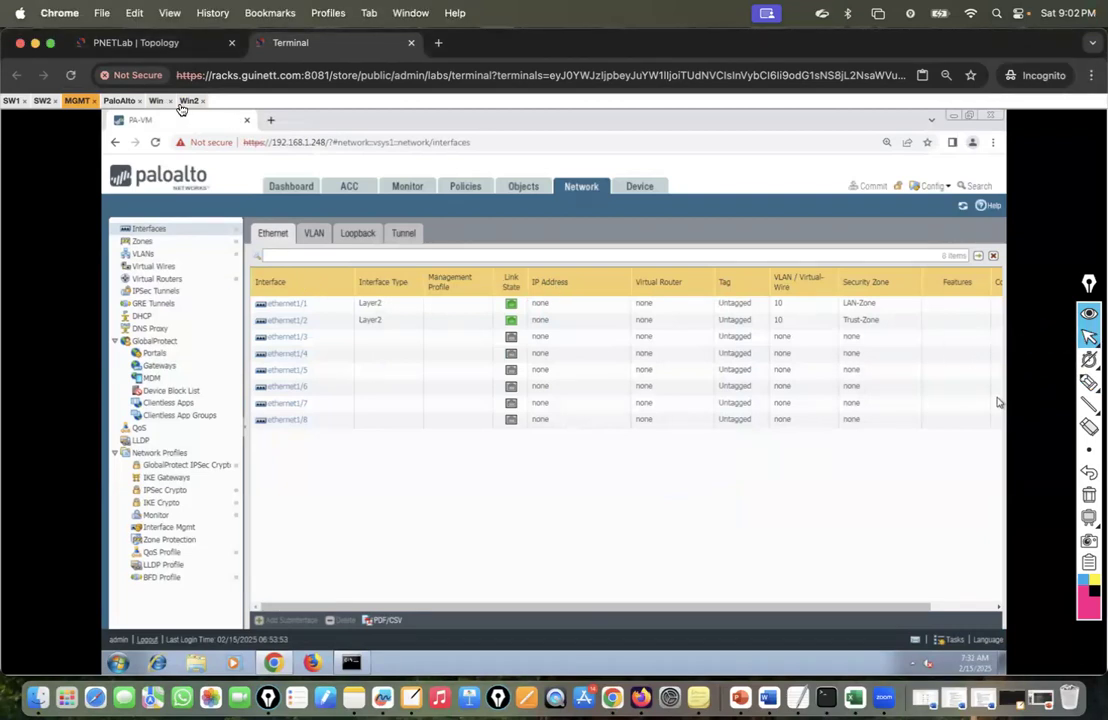
{"action": "left_click", "coordinate": [160, 104]}
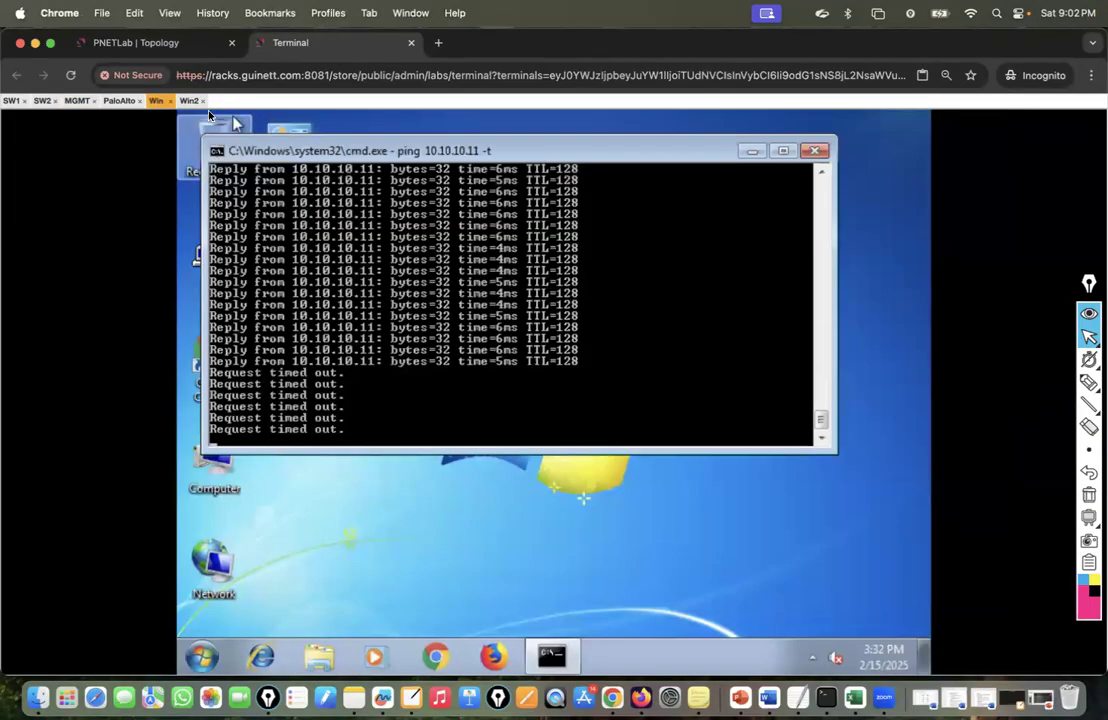
{"action": "left_click", "coordinate": [190, 101]}
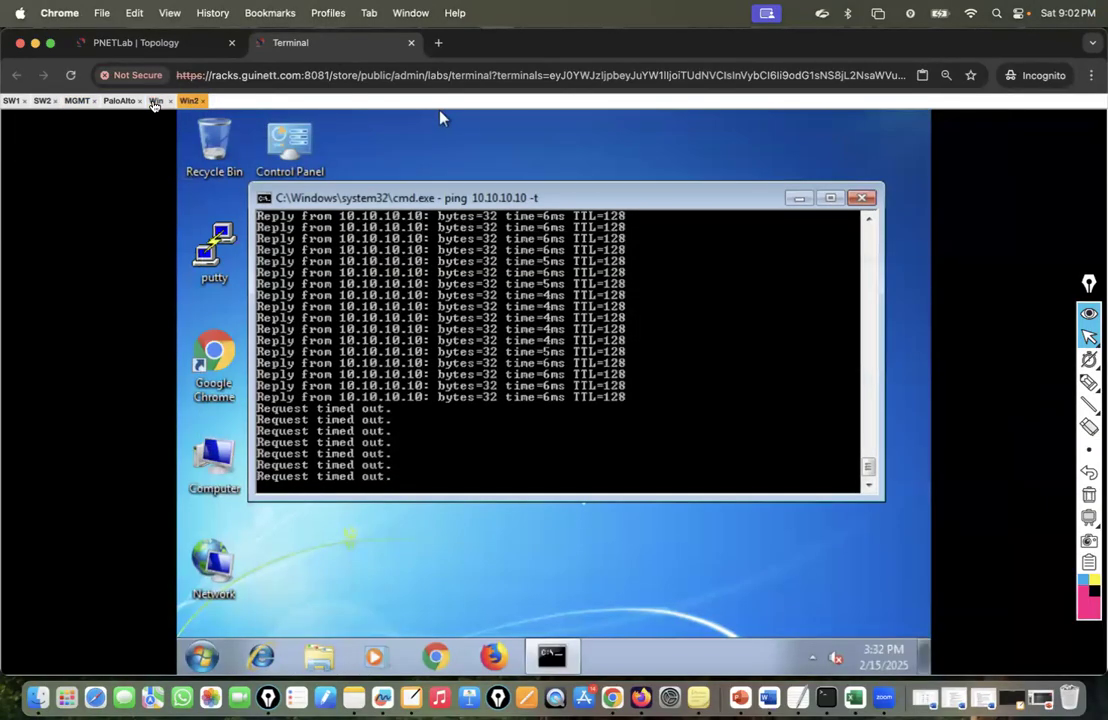
{"action": "left_click", "coordinate": [155, 101]}
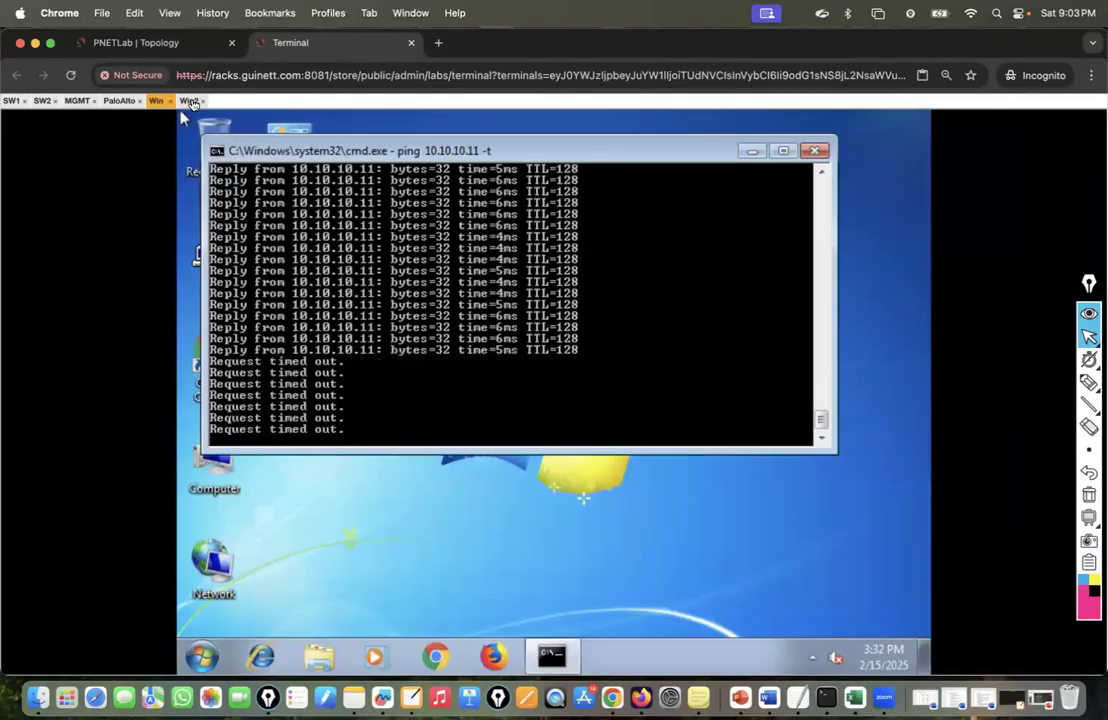
{"action": "left_click", "coordinate": [190, 101]}
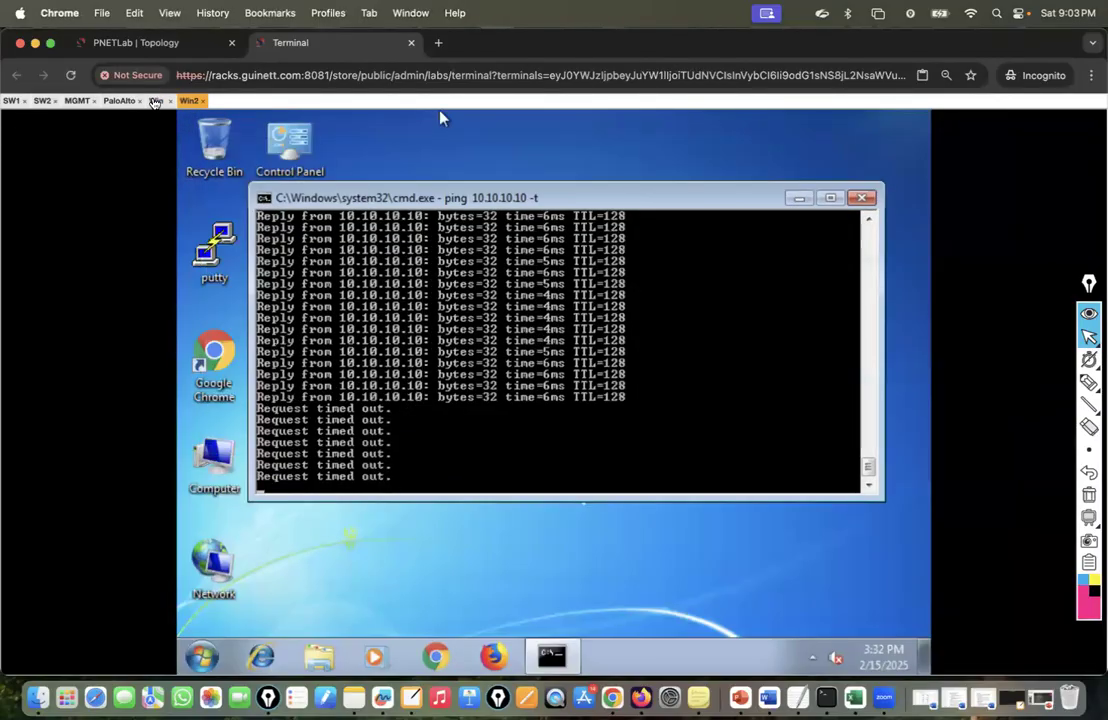
{"action": "left_click", "coordinate": [155, 101]}
{"action": "left_click", "coordinate": [190, 101]}
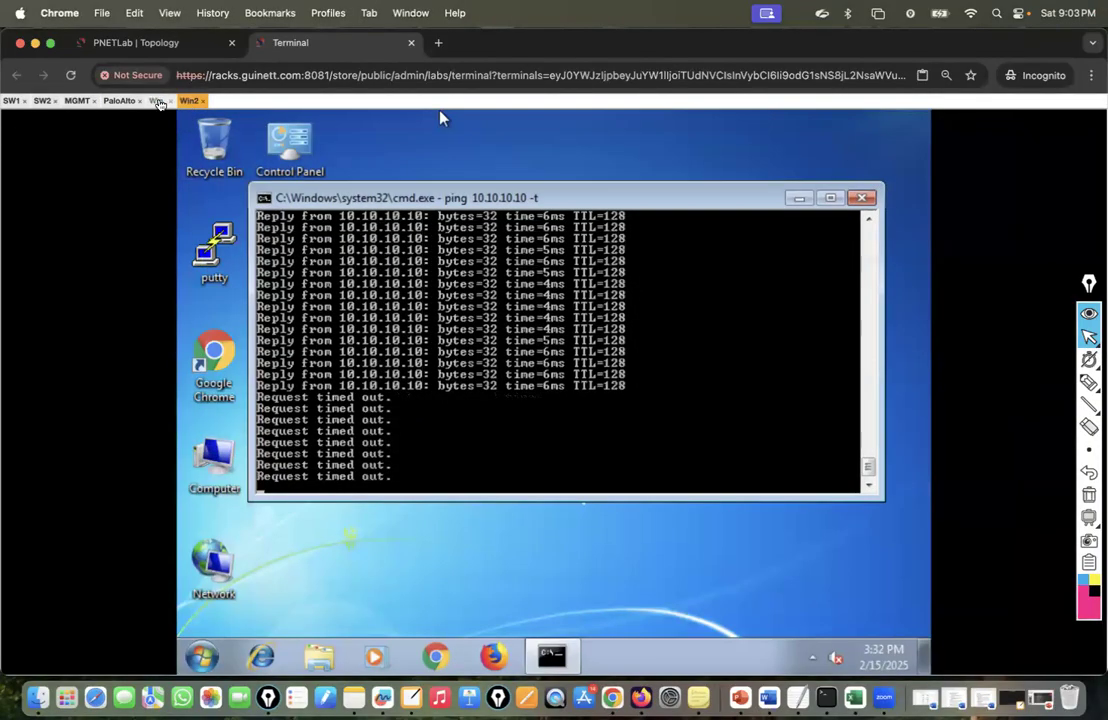
{"action": "left_click", "coordinate": [155, 101]}
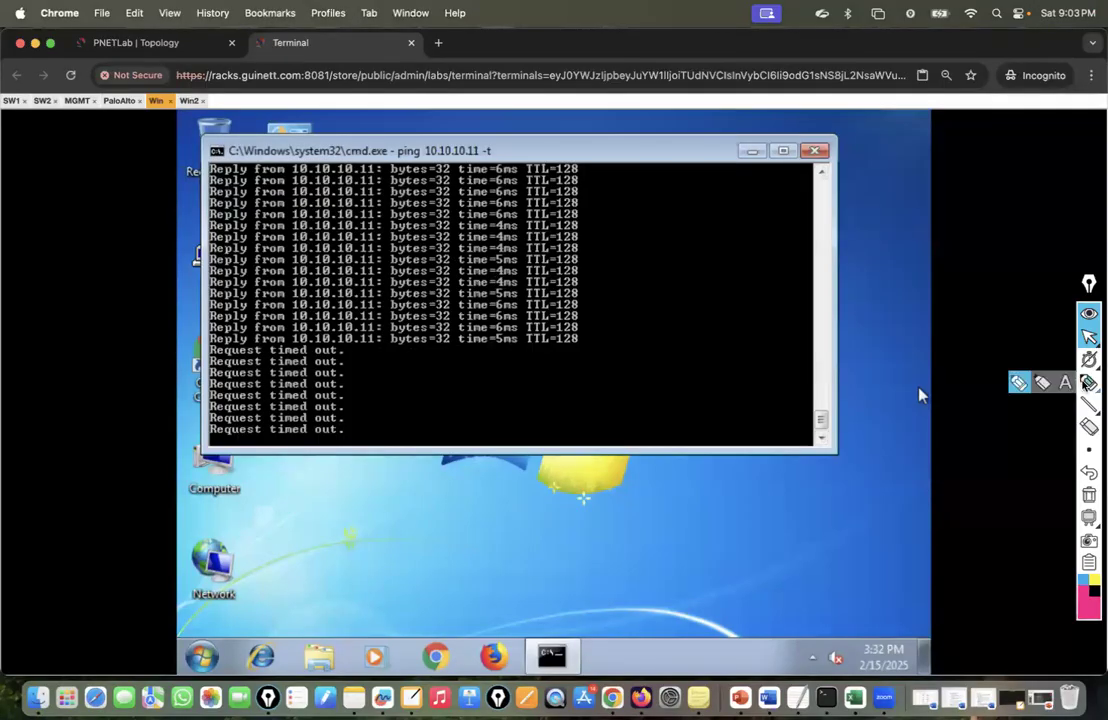
Write an underlined "Interzone vs Intrazone" in ink over the Win console, with circled numerals I and II above the terms.
{"action": "left_click", "coordinate": [1088, 384]}
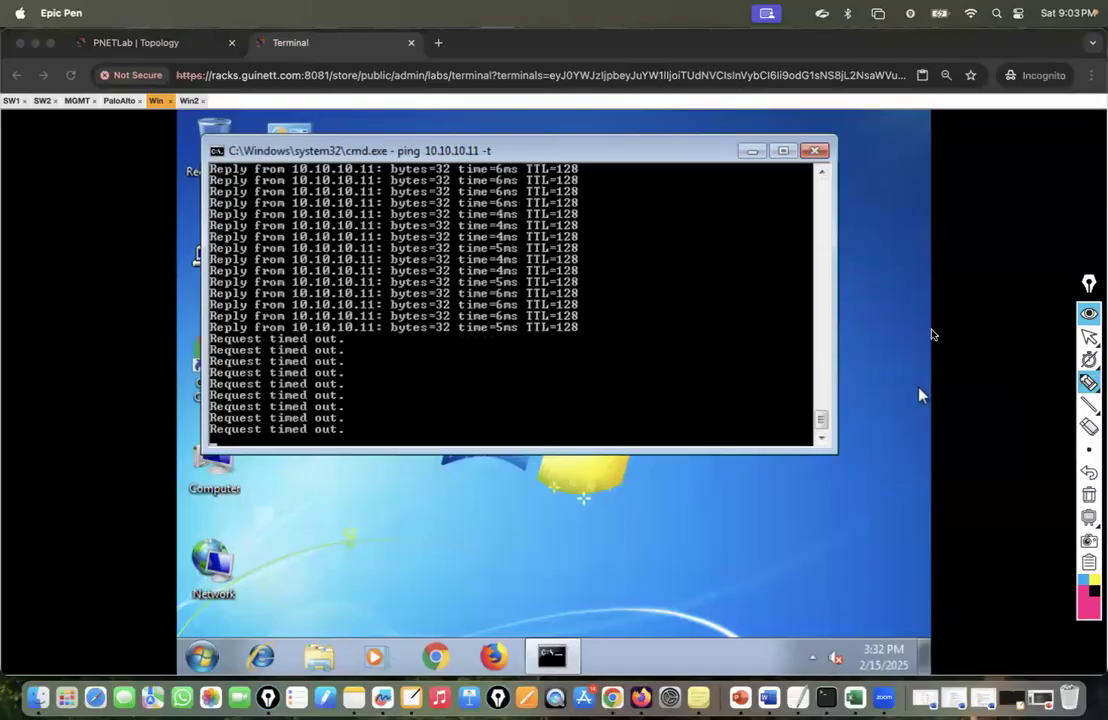
{"action": "left_click", "coordinate": [1088, 385]}
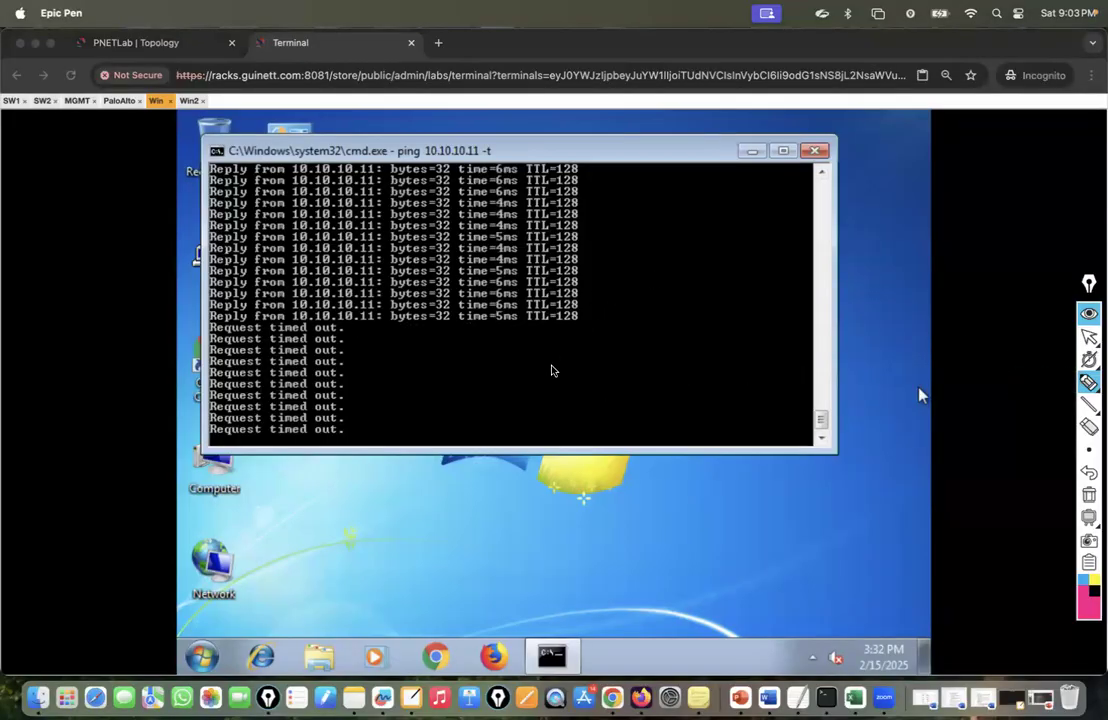
{"action": "mouse_move", "coordinate": [540, 349]}
{"action": "left_mouse_down"}
{"action": "mouse_move", "coordinate": [549, 385]}
{"action": "mouse_move", "coordinate": [578, 382]}
{"action": "mouse_move", "coordinate": [611, 346]}
{"action": "mouse_move", "coordinate": [628, 351]}
{"action": "mouse_move", "coordinate": [720, 304]}
{"action": "mouse_move", "coordinate": [767, 262]}
{"action": "mouse_move", "coordinate": [801, 254]}
{"action": "left_mouse_up"}
{"action": "left_click_drag", "start_coordinate": [575, 408], "coordinate": [805, 268]}
{"action": "mouse_move", "coordinate": [573, 308]}
{"action": "left_mouse_down"}
{"action": "mouse_move", "coordinate": [568, 328]}
{"action": "mouse_move", "coordinate": [578, 298]}
{"action": "left_mouse_up"}
{"action": "mouse_move", "coordinate": [722, 210]}
{"action": "left_mouse_down"}
{"action": "mouse_move", "coordinate": [745, 244]}
{"action": "mouse_move", "coordinate": [738, 200]}
{"action": "left_mouse_up"}
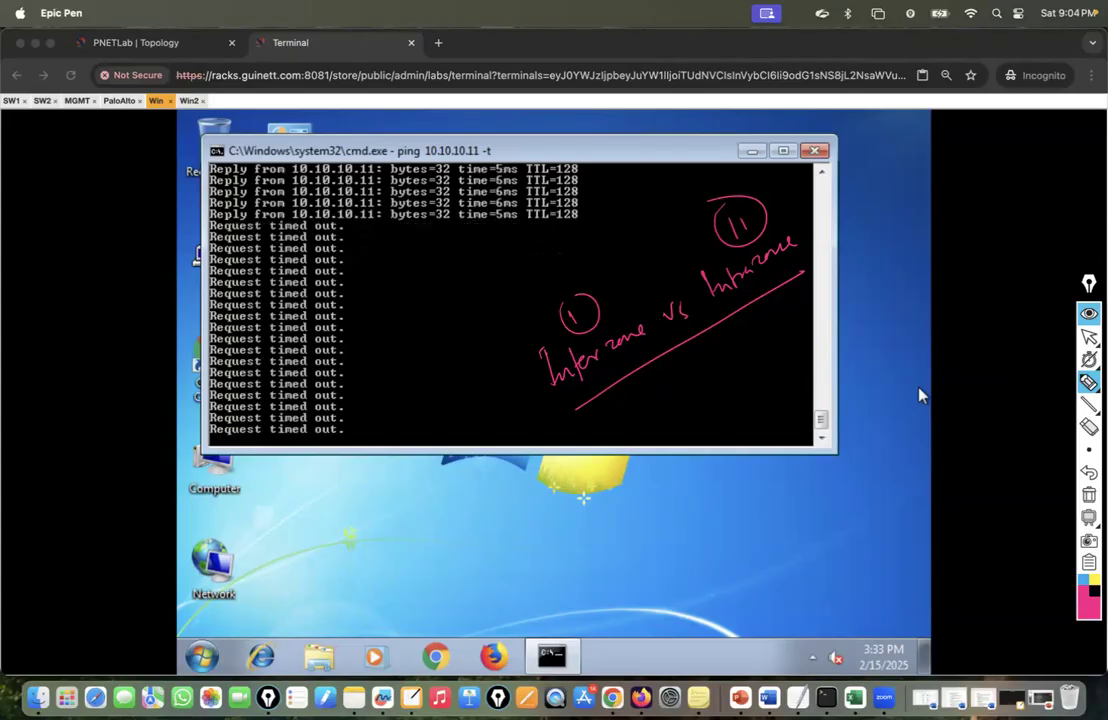
Clear the ink annotations and return to the MGMT firewall's interface list.
{"action": "left_click", "coordinate": [1089, 495]}
{"action": "mouse_move", "coordinate": [1089, 338]}
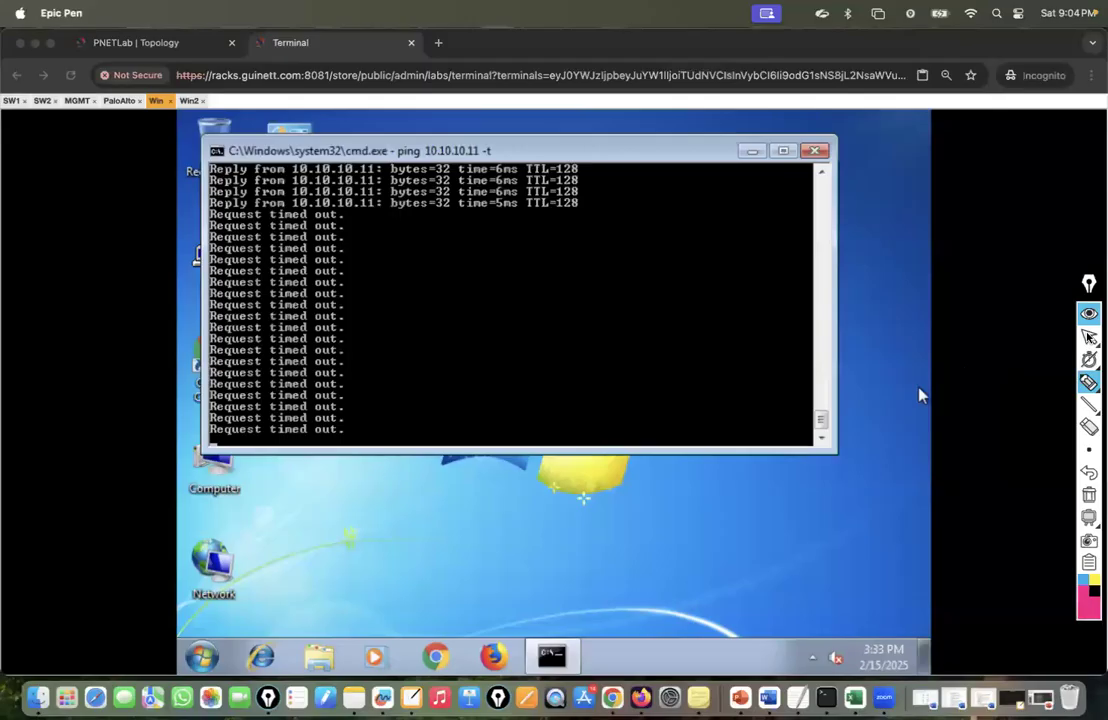
{"action": "left_click", "coordinate": [1089, 338]}
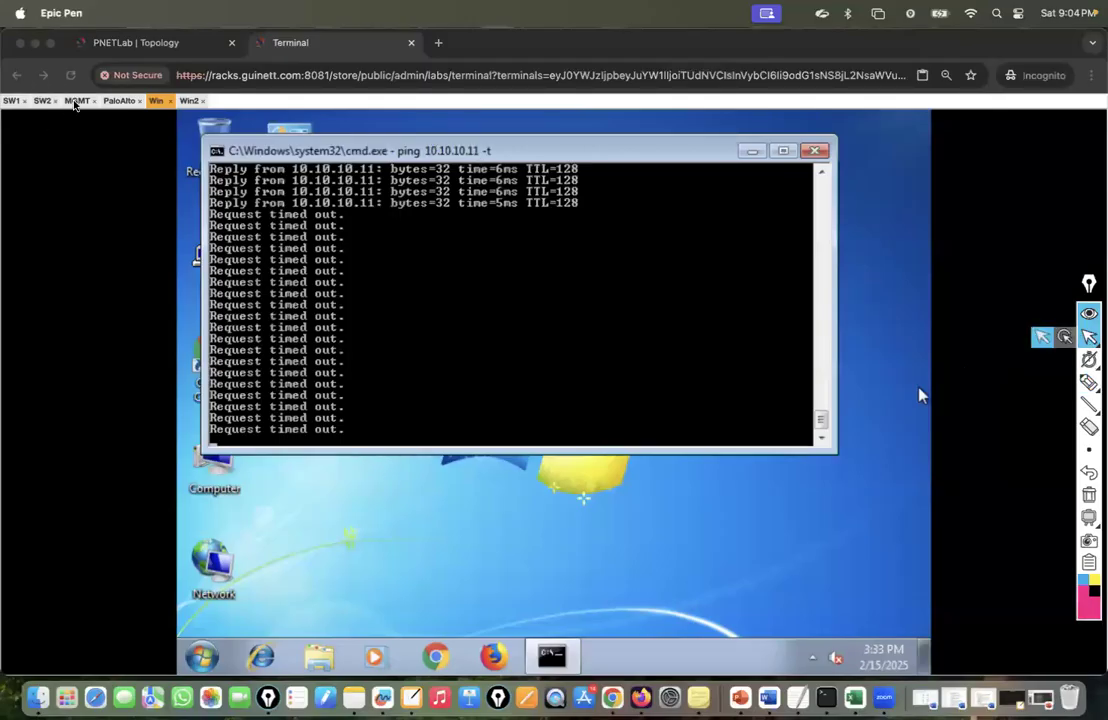
{"action": "left_click", "coordinate": [74, 102]}
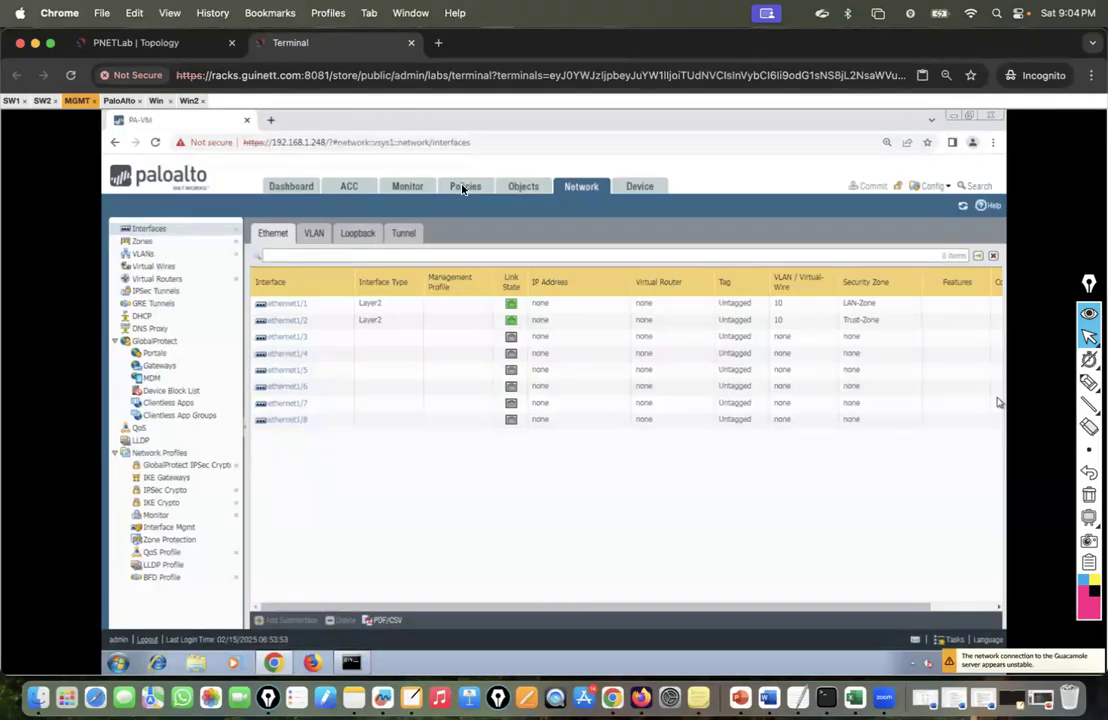
Review the default intrazone and interzone security rules across their columns, and start a new security policy rule.
{"action": "left_click", "coordinate": [463, 189]}
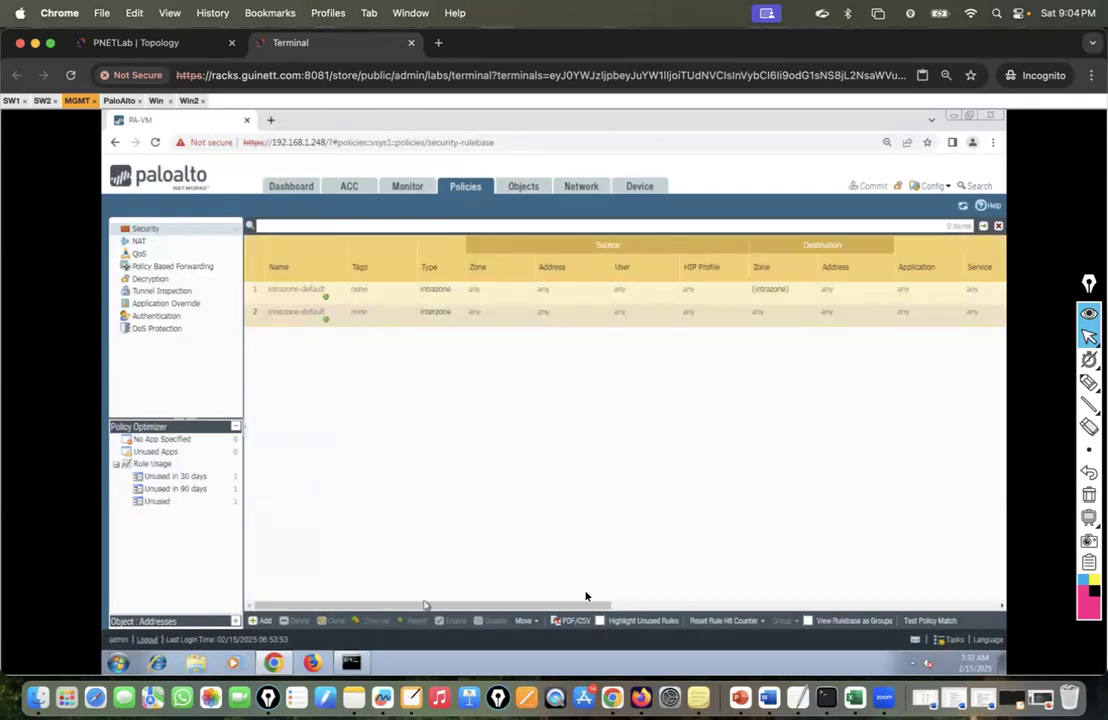
{"action": "scroll", "coordinate": [700, 608], "scroll_direction": "right", "scroll_amount": 5}
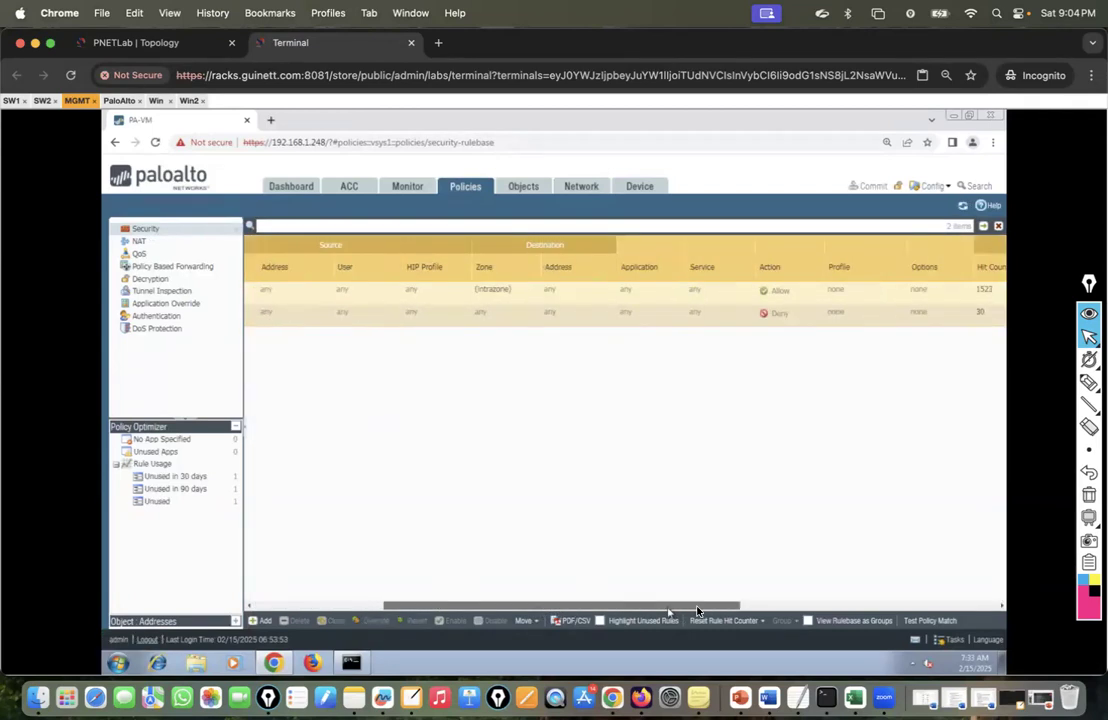
{"action": "scroll", "coordinate": [465, 576], "scroll_direction": "left", "scroll_amount": 5}
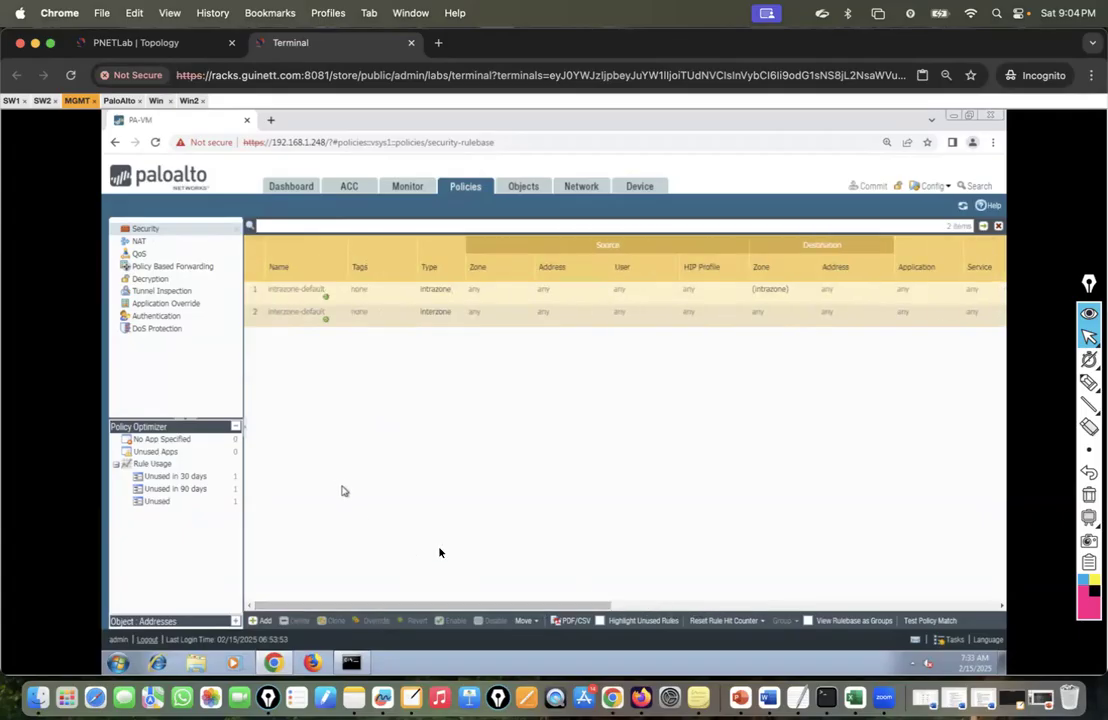
{"action": "left_click", "coordinate": [264, 623]}
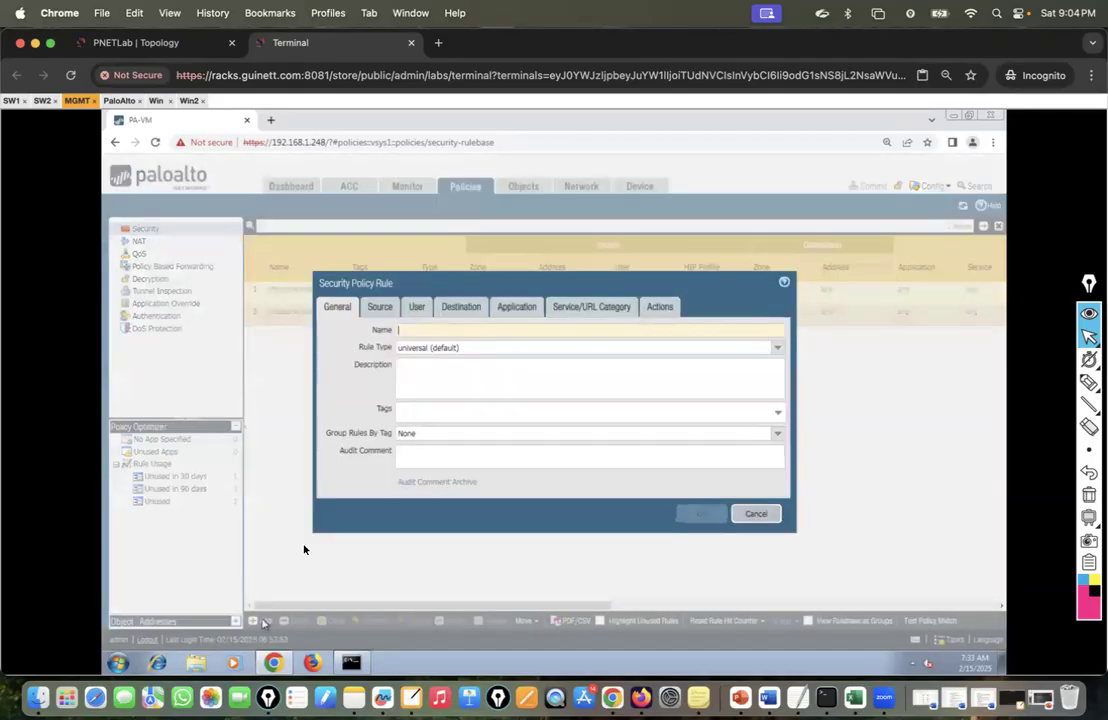
On the PNETLab topology, draw an ink path from Win through PaloAlto to Win2 and write "Policy 1 = LAN to Trust : Allow" beside it.
{"action": "left_click", "coordinate": [157, 44]}
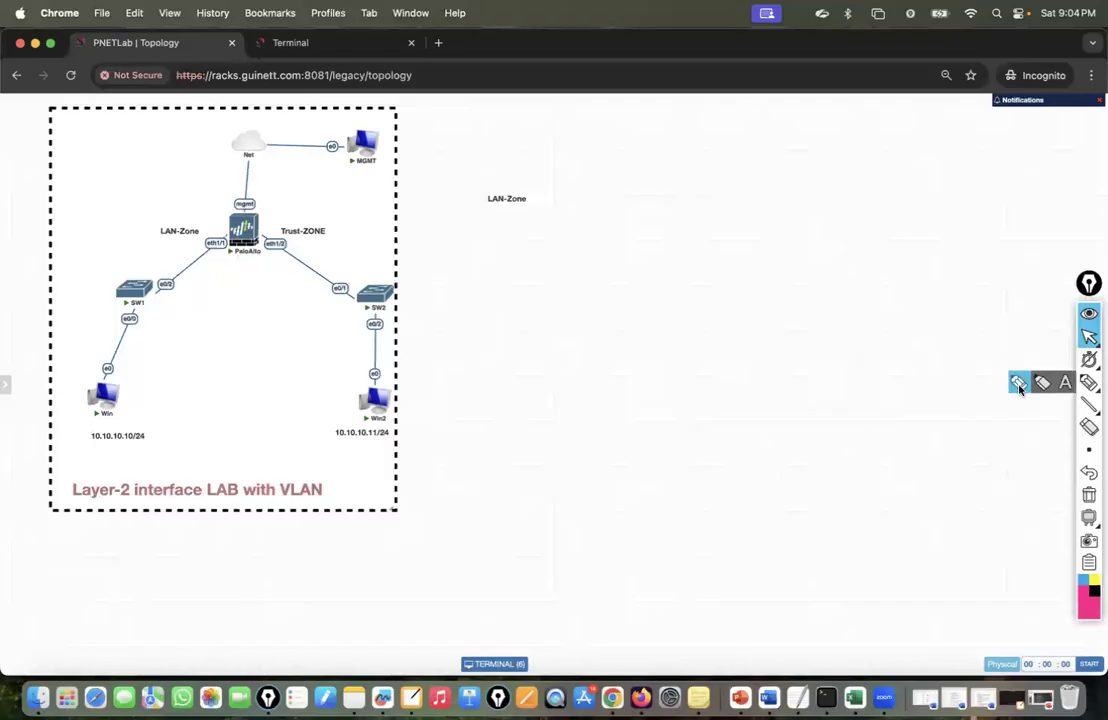
{"action": "left_click", "coordinate": [1019, 386]}
{"action": "mouse_move", "coordinate": [100, 372]}
{"action": "left_mouse_down"}
{"action": "mouse_move", "coordinate": [210, 235]}
{"action": "mouse_move", "coordinate": [322, 238]}
{"action": "left_mouse_up"}
{"action": "mouse_move", "coordinate": [565, 248]}
{"action": "left_mouse_down"}
{"action": "mouse_move", "coordinate": [567, 284]}
{"action": "mouse_move", "coordinate": [603, 240]}
{"action": "mouse_move", "coordinate": [657, 243]}
{"action": "mouse_move", "coordinate": [694, 228]}
{"action": "left_mouse_up"}
{"action": "left_click_drag", "start_coordinate": [684, 234], "coordinate": [694, 234]}
{"action": "mouse_move", "coordinate": [763, 201]}
{"action": "left_mouse_down"}
{"action": "mouse_move", "coordinate": [779, 224]}
{"action": "mouse_move", "coordinate": [801, 222]}
{"action": "mouse_move", "coordinate": [816, 201]}
{"action": "left_mouse_up"}
{"action": "left_click_drag", "start_coordinate": [811, 203], "coordinate": [812, 224]}
{"action": "mouse_move", "coordinate": [858, 182]}
{"action": "left_mouse_down"}
{"action": "mouse_move", "coordinate": [861, 195]}
{"action": "mouse_move", "coordinate": [867, 186]}
{"action": "left_mouse_up"}
{"action": "left_click_drag", "start_coordinate": [869, 186], "coordinate": [934, 172]}
{"action": "mouse_move", "coordinate": [921, 173]}
{"action": "left_mouse_down"}
{"action": "mouse_move", "coordinate": [923, 185]}
{"action": "mouse_move", "coordinate": [1019, 161]}
{"action": "left_mouse_up"}
{"action": "left_click_drag", "start_coordinate": [1034, 146], "coordinate": [1048, 153]}
{"action": "left_click_drag", "start_coordinate": [1058, 140], "coordinate": [1071, 151]}
{"action": "left_click_drag", "start_coordinate": [1076, 146], "coordinate": [1088, 144]}
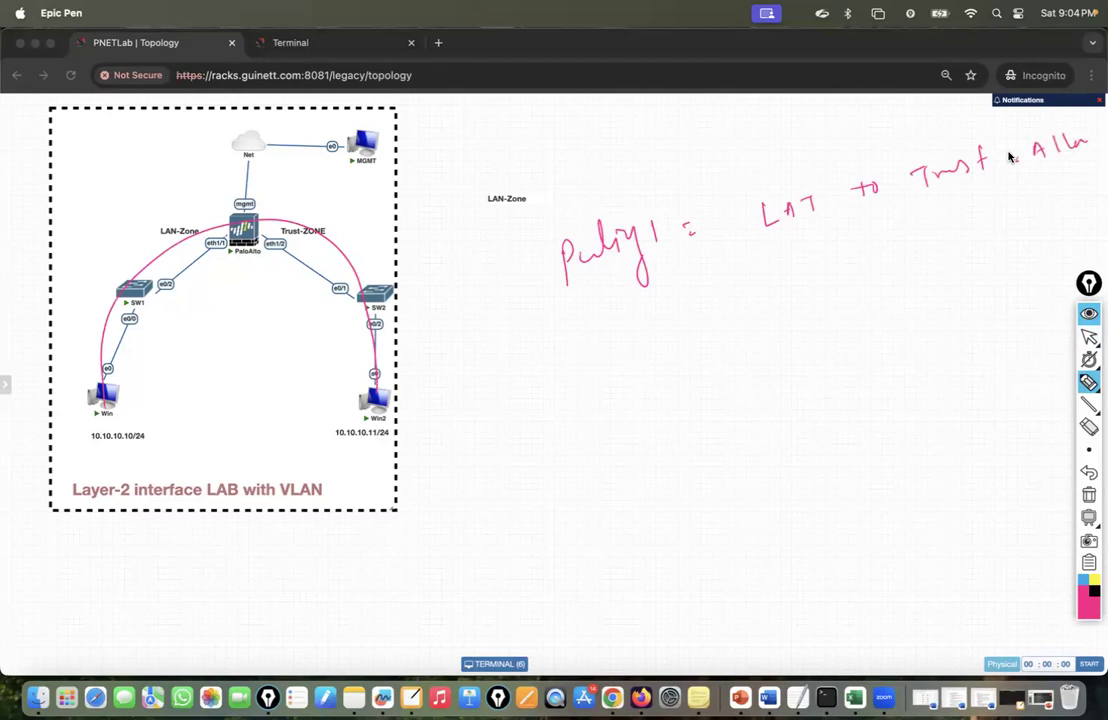
Draw the return path from Win2 to Win in ink, write "Policy 2 = Trust to LAN : Allow", and bracket both policies.
{"action": "mouse_move", "coordinate": [412, 440]}
{"action": "left_mouse_down"}
{"action": "mouse_move", "coordinate": [300, 212]}
{"action": "mouse_move", "coordinate": [103, 365]}
{"action": "left_mouse_up"}
{"action": "mouse_move", "coordinate": [598, 332]}
{"action": "left_mouse_down"}
{"action": "mouse_move", "coordinate": [618, 351]}
{"action": "mouse_move", "coordinate": [705, 312]}
{"action": "mouse_move", "coordinate": [737, 282]}
{"action": "mouse_move", "coordinate": [800, 288]}
{"action": "mouse_move", "coordinate": [878, 245]}
{"action": "mouse_move", "coordinate": [915, 247]}
{"action": "mouse_move", "coordinate": [1014, 205]}
{"action": "mouse_move", "coordinate": [1068, 205]}
{"action": "left_mouse_up"}
{"action": "left_click_drag", "start_coordinate": [1000, 241], "coordinate": [1073, 211]}
{"action": "left_click_drag", "start_coordinate": [1097, 113], "coordinate": [1104, 150]}
{"action": "left_click_drag", "start_coordinate": [547, 216], "coordinate": [651, 370]}
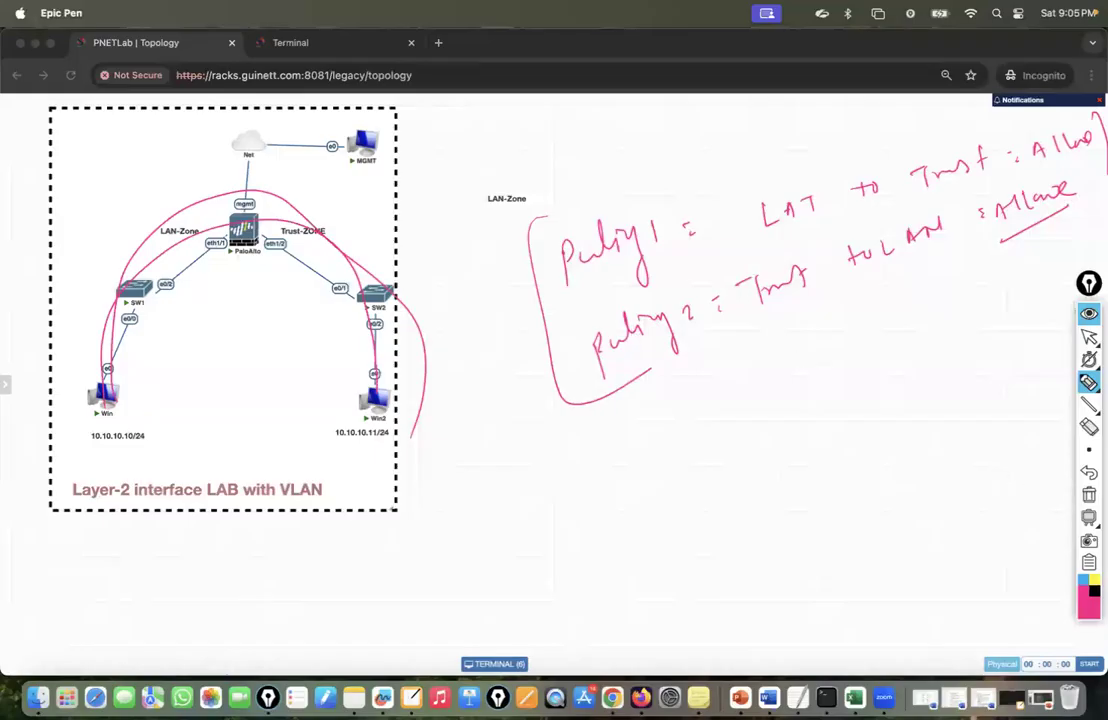
Clear the ink annotations from the topology and return to the new rule on the MGMT console.
{"action": "left_click", "coordinate": [1089, 495]}
{"action": "left_click", "coordinate": [1089, 338]}
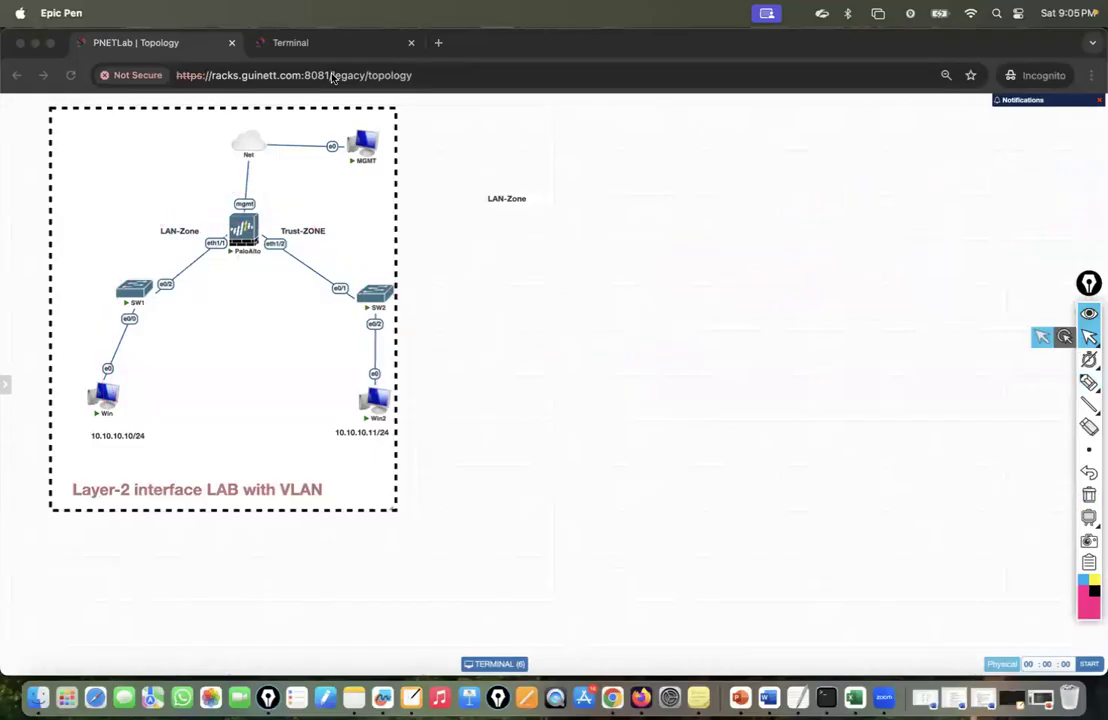
{"action": "left_click", "coordinate": [270, 43]}
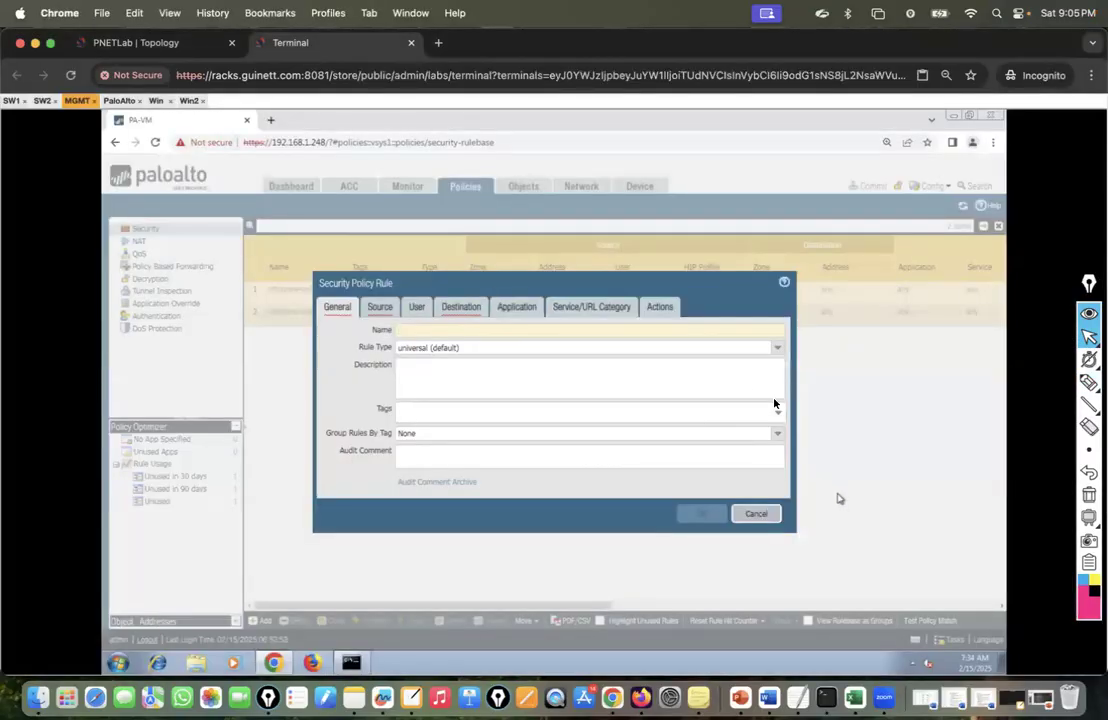
Name the new security policy rule LAN_to_Trust_Policy.
{"action": "left_click", "coordinate": [404, 329]}
{"action": "type", "text": "LAN"}
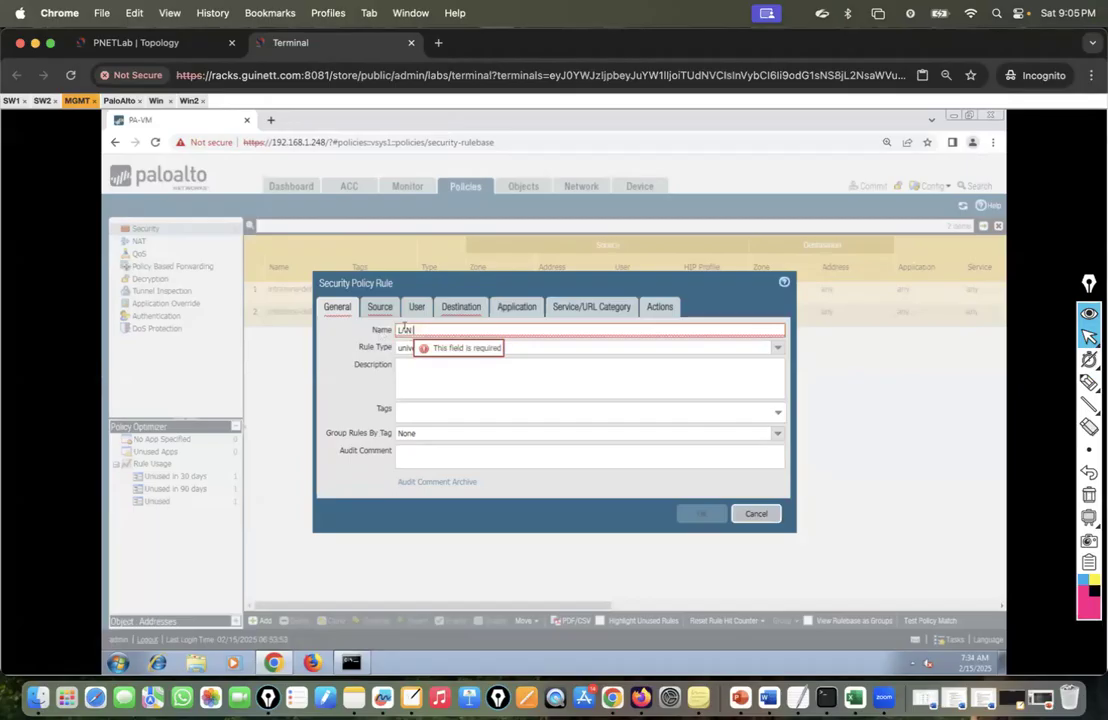
{"action": "type", "text": " to "}
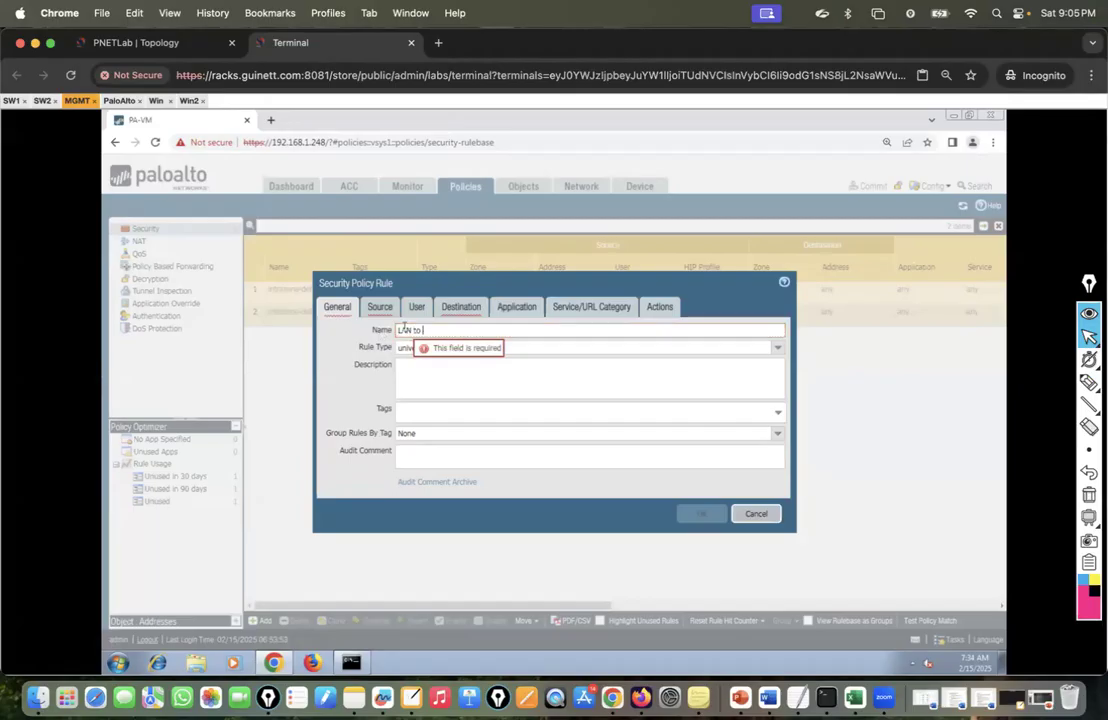
{"action": "type", "text": "T"}
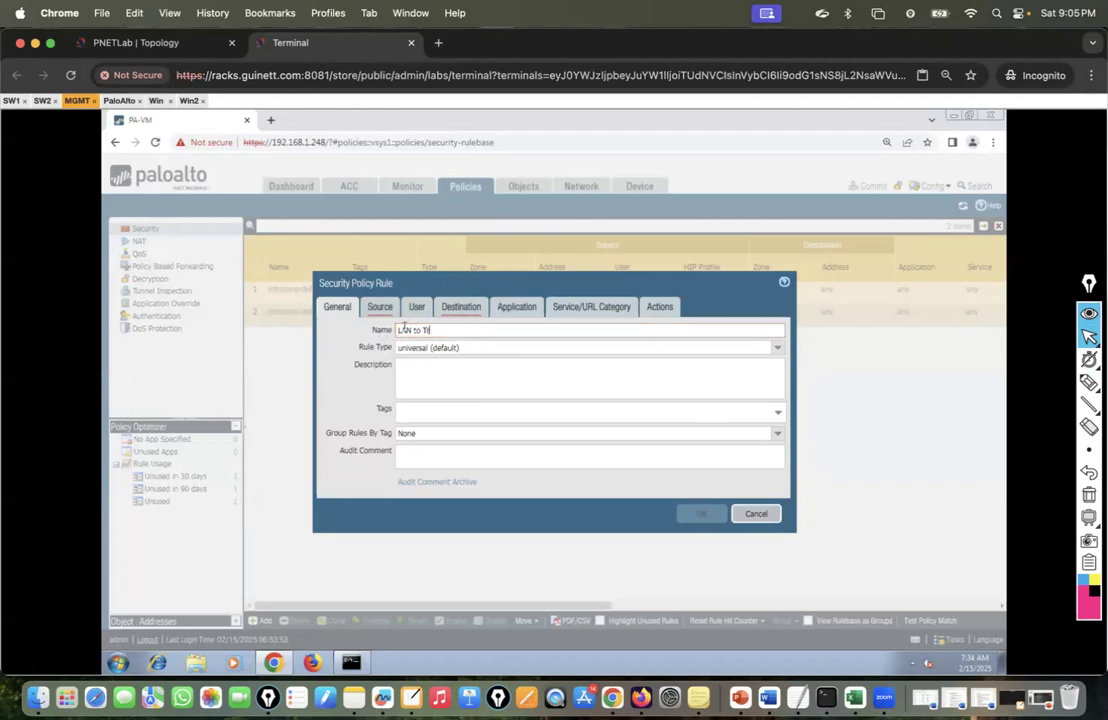
{"action": "key", "text": "BackSpace"}
{"action": "key", "text": "BackSpace"}
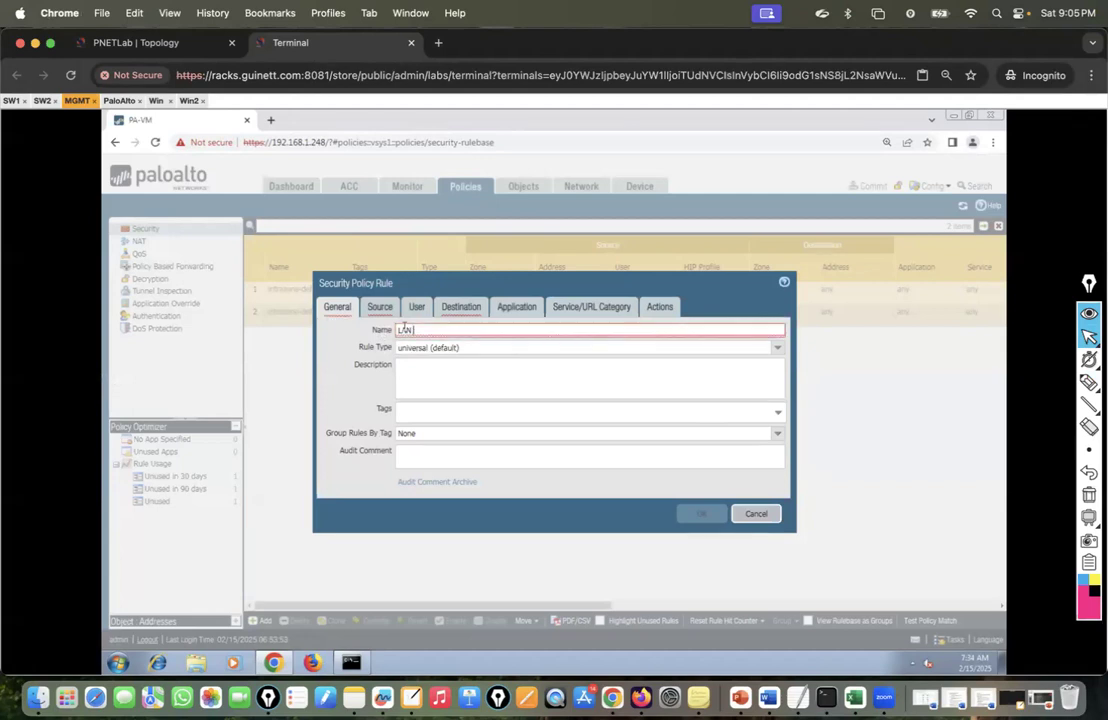
{"action": "type", "text": "_to_Trust_Policy"}
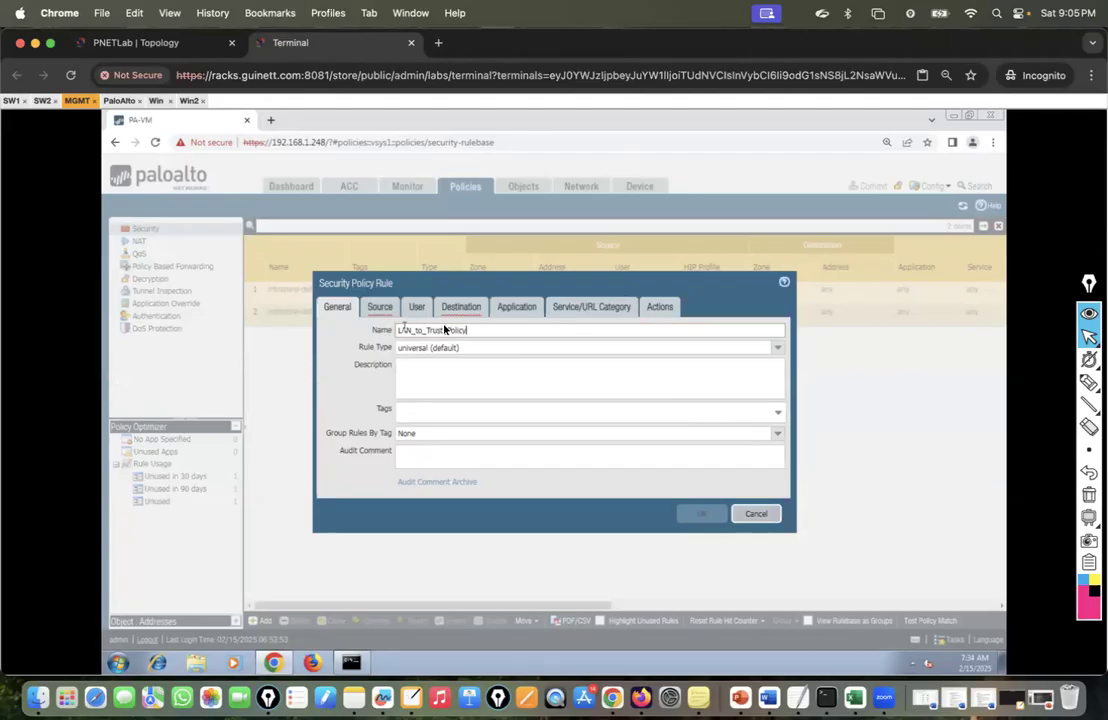
{"action": "double_click", "coordinate": [430, 330]}
Set the rule's source zone to LAN-Zone and its source address to 10.10.10.10/24.
{"action": "left_click", "coordinate": [379, 307]}
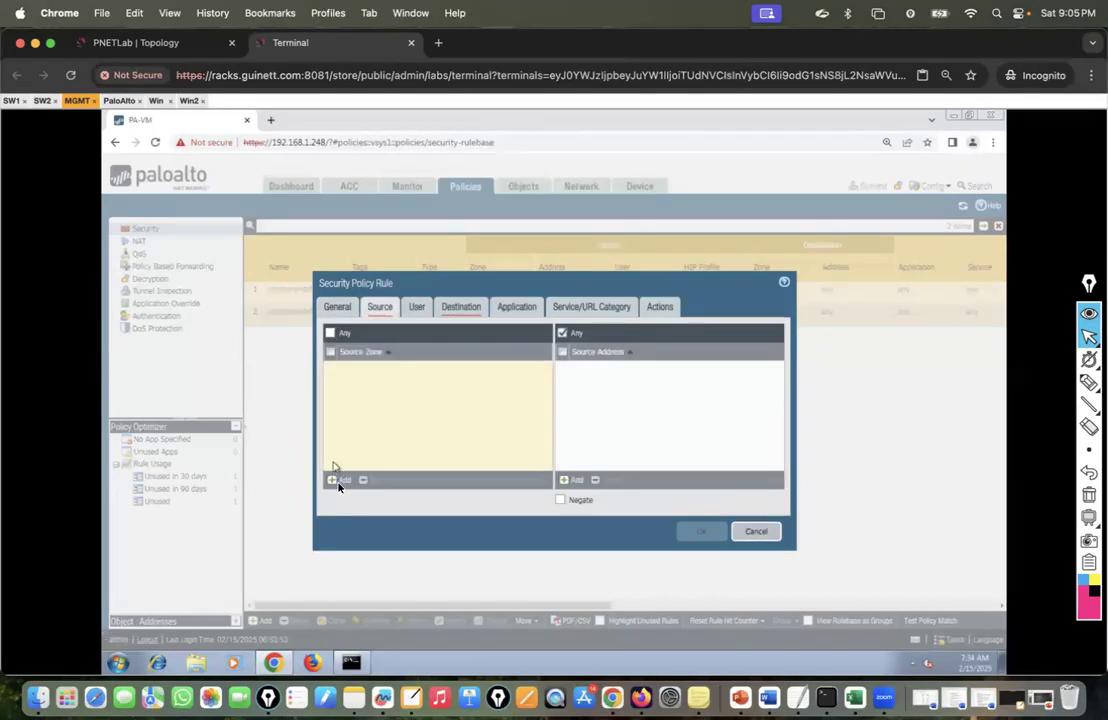
{"action": "left_click", "coordinate": [339, 482]}
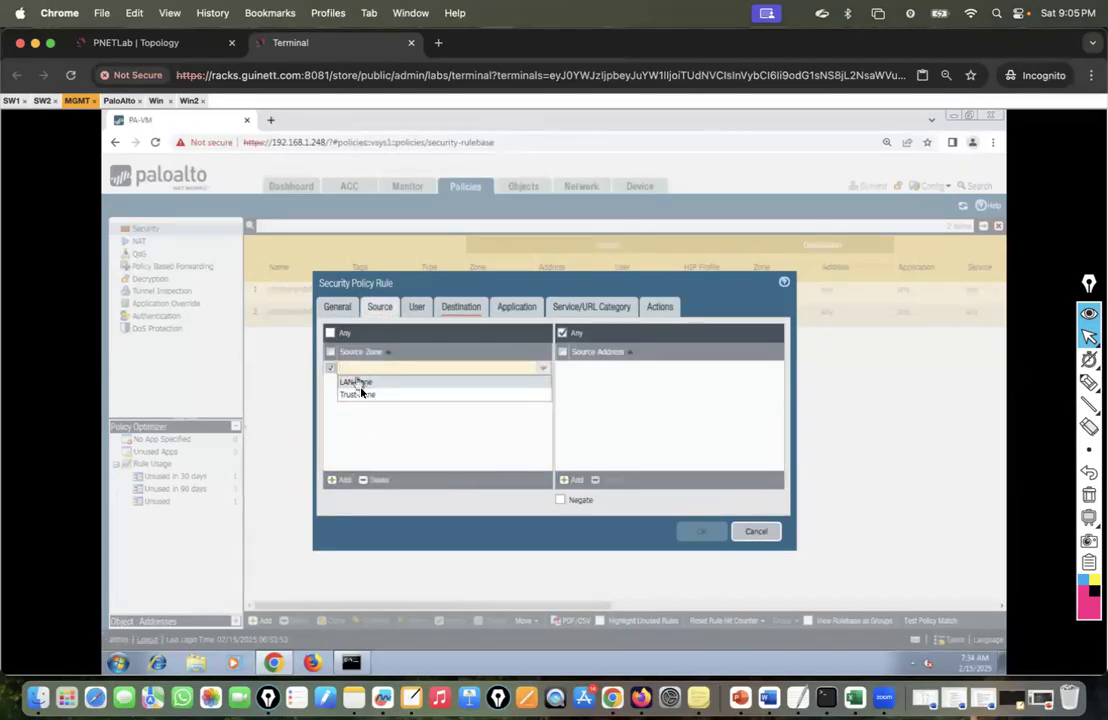
{"action": "left_click", "coordinate": [364, 383]}
{"action": "left_click", "coordinate": [368, 395]}
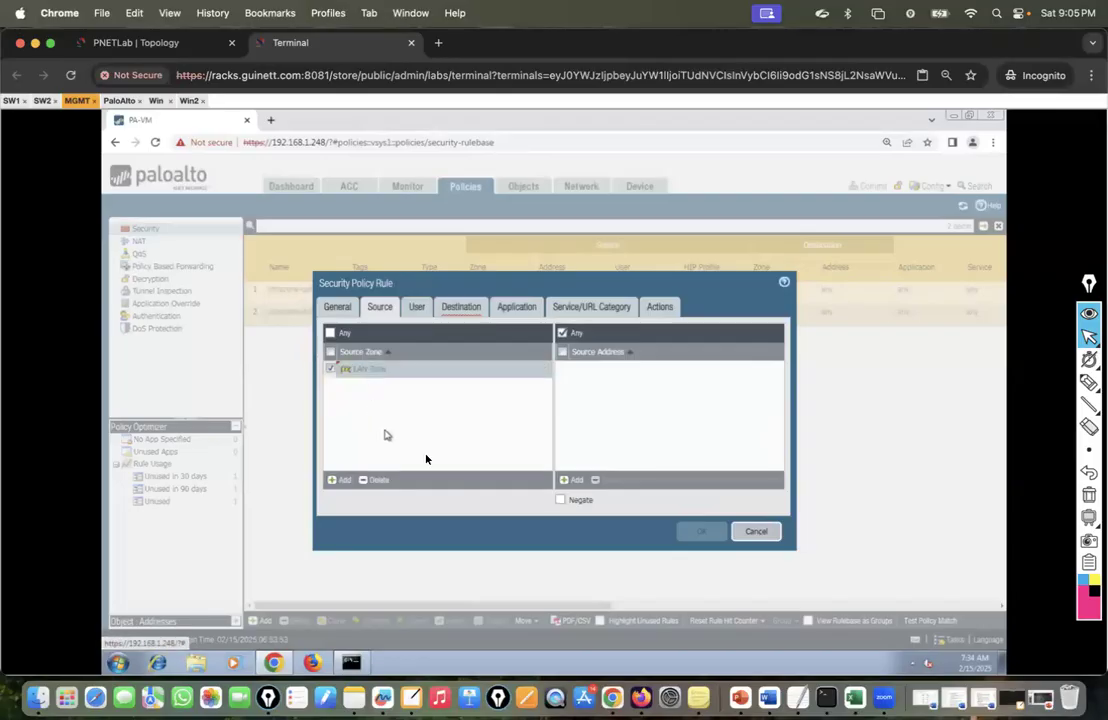
{"action": "left_click", "coordinate": [574, 480]}
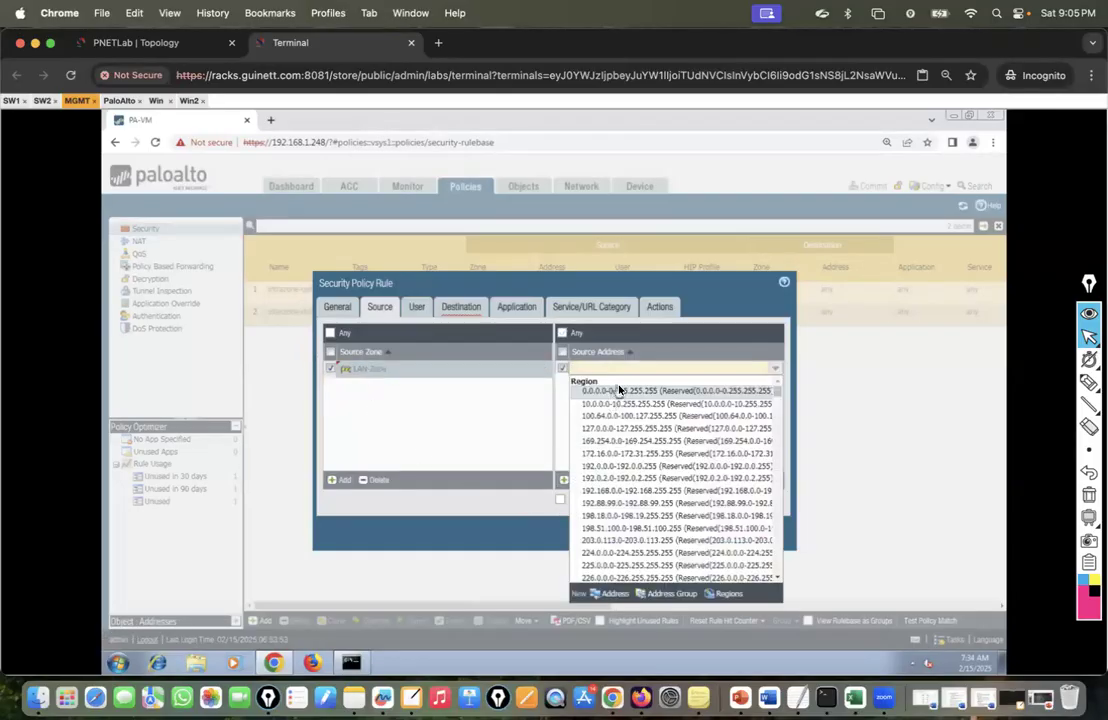
{"action": "type", "text": "10.10.10.10/24"}
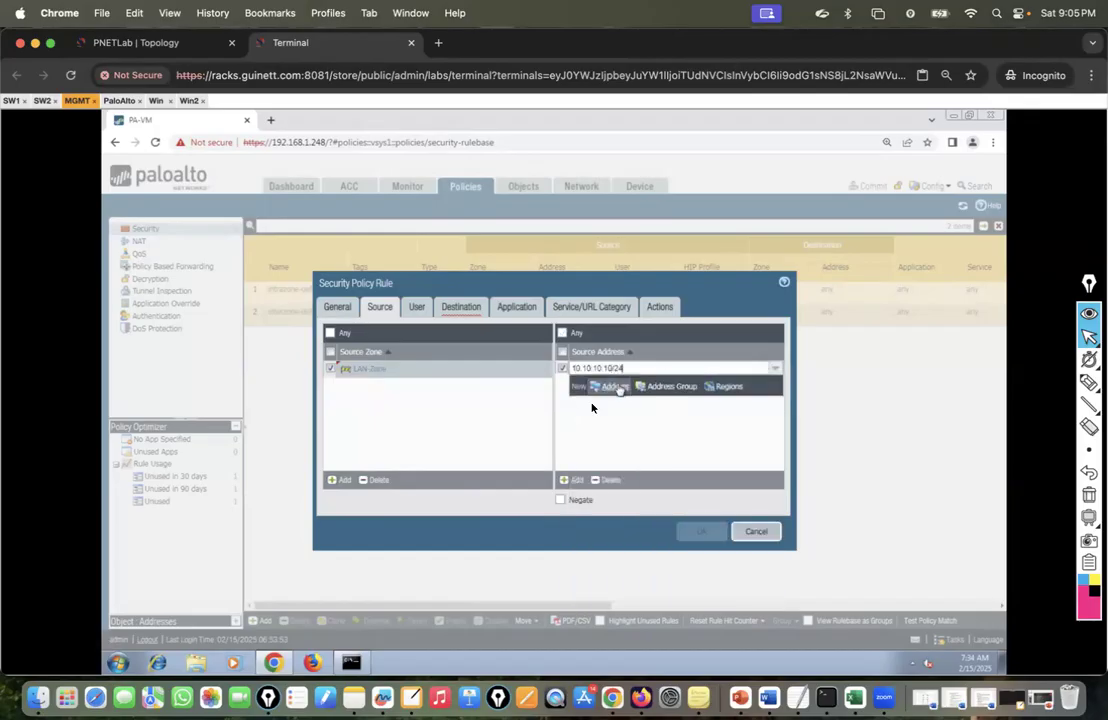
{"action": "left_click", "coordinate": [598, 423]}
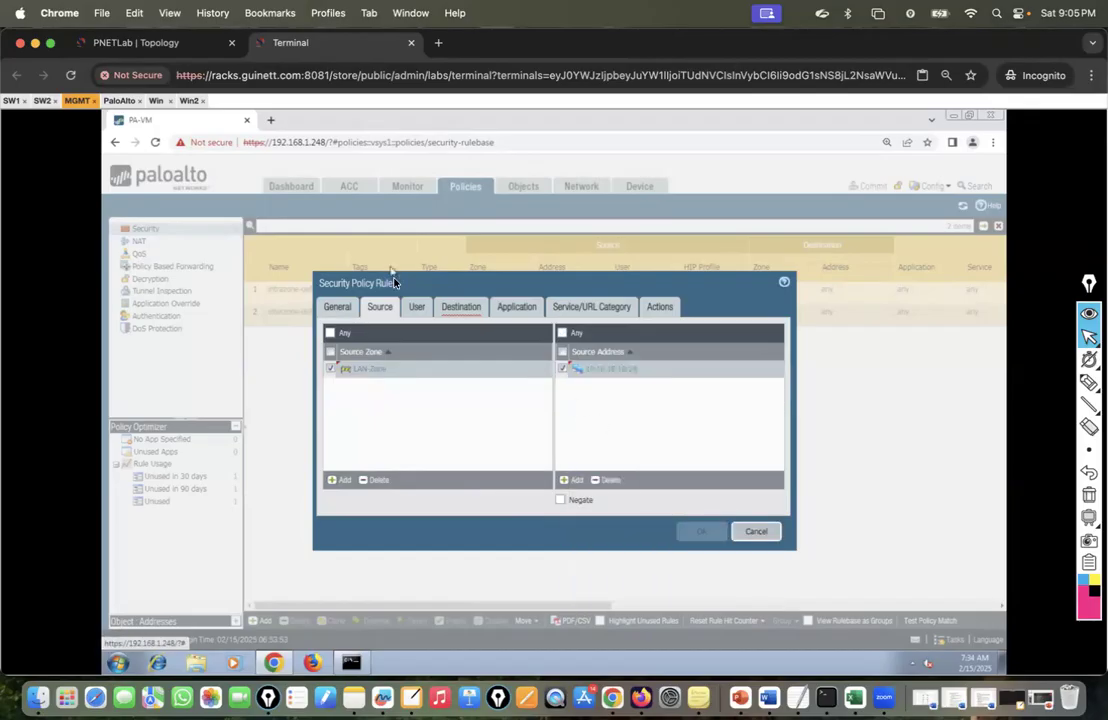
{"action": "left_click", "coordinate": [337, 310]}
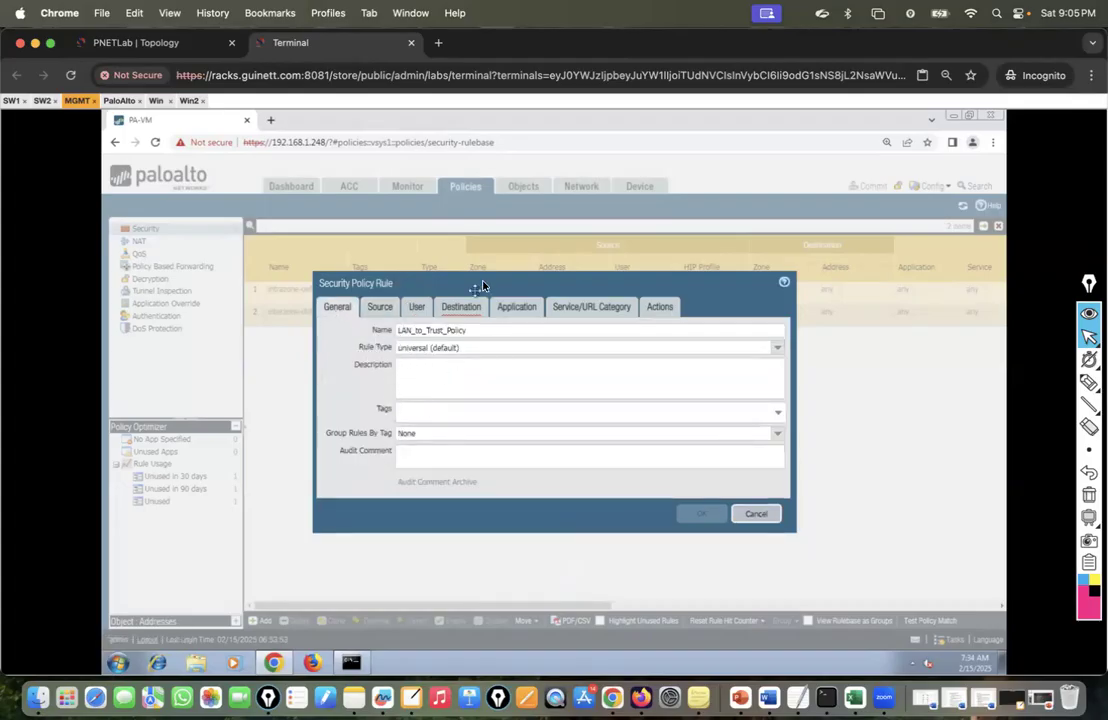
{"action": "left_click", "coordinate": [379, 307]}
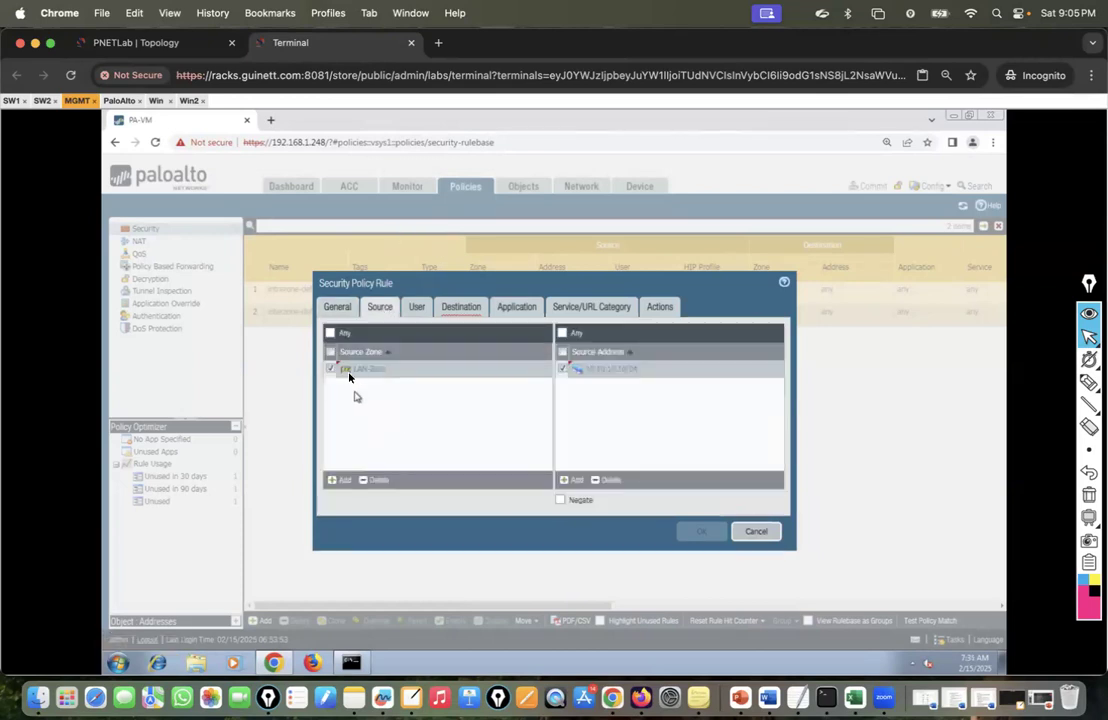
Set the rule's destination zone to Trust-Zone, and recheck the source settings and the topology.
{"action": "left_click", "coordinate": [462, 310]}
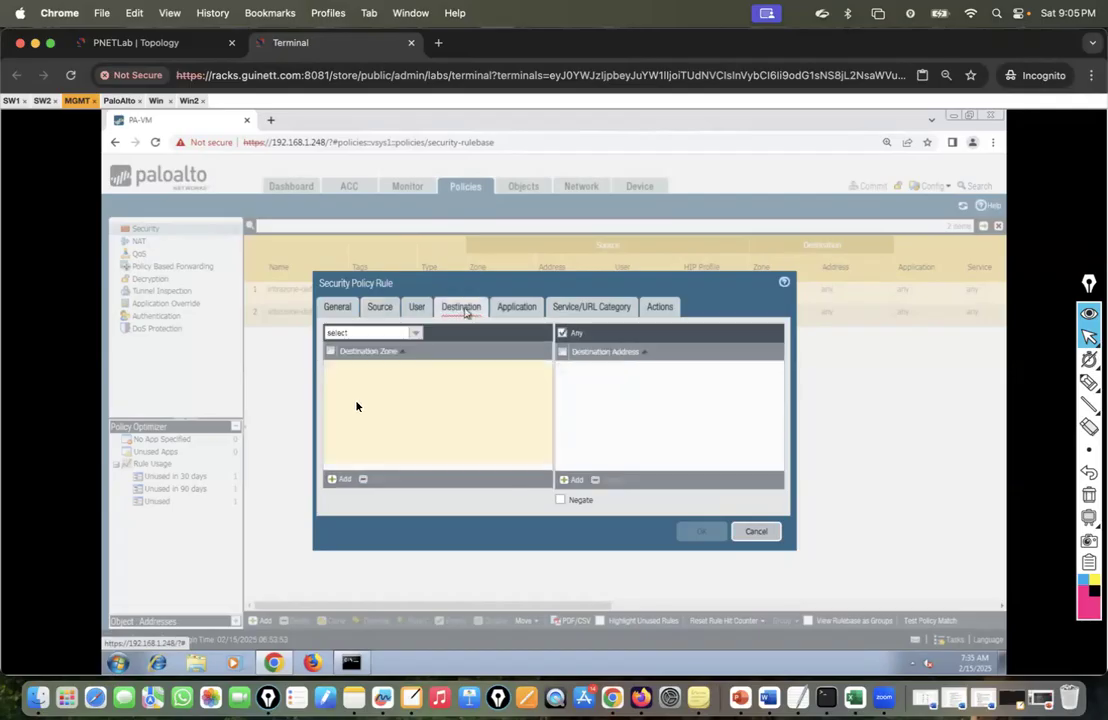
{"action": "left_click", "coordinate": [335, 479]}
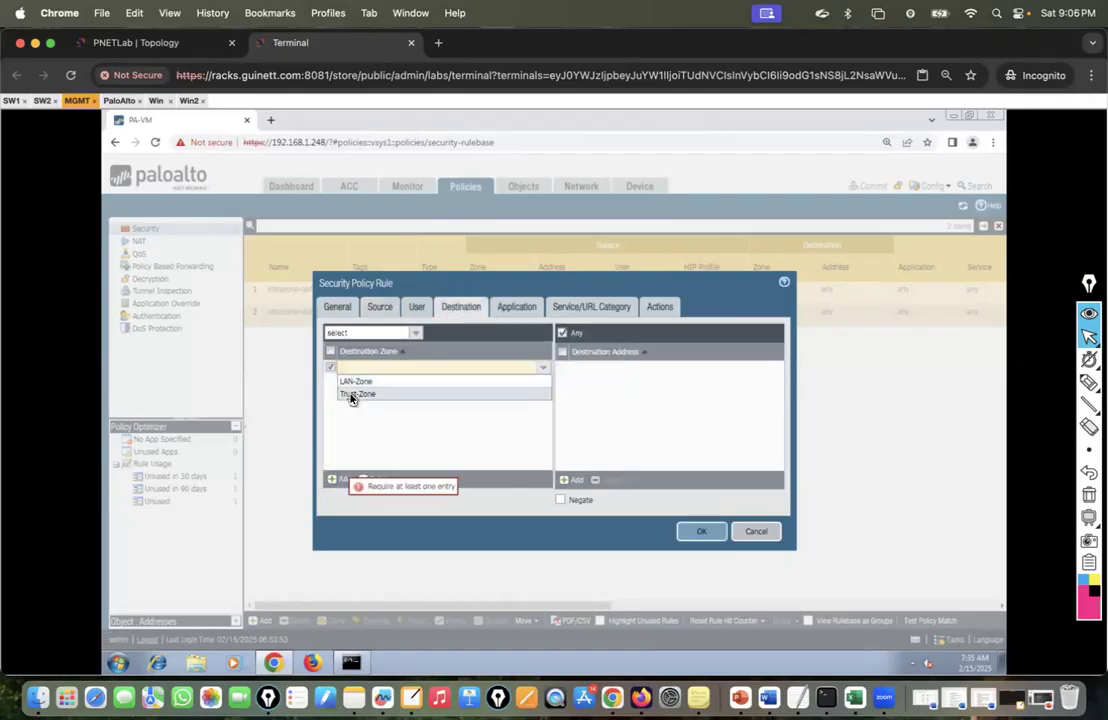
{"action": "left_click", "coordinate": [360, 395]}
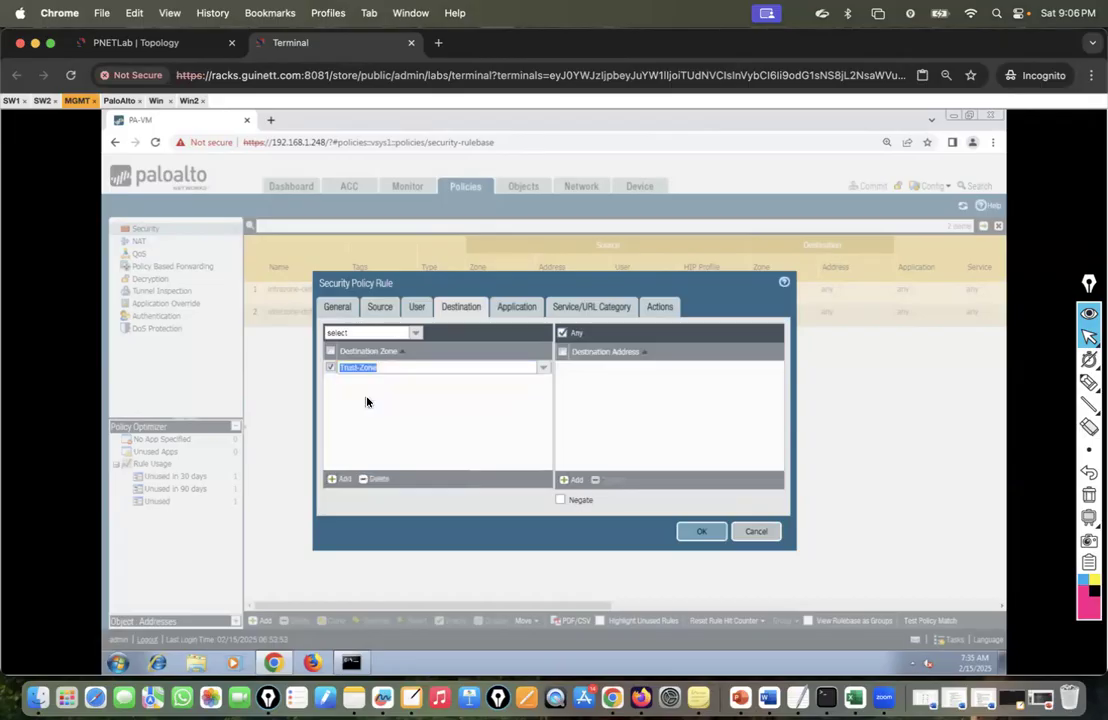
{"action": "left_click", "coordinate": [379, 306]}
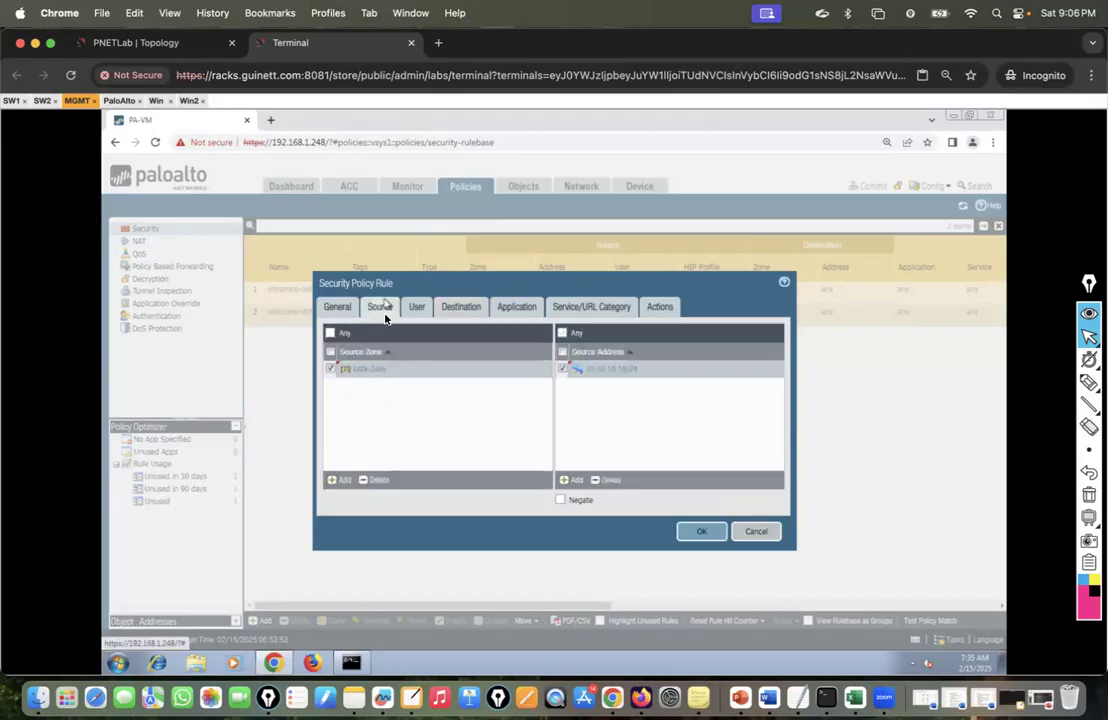
{"action": "left_click", "coordinate": [462, 308]}
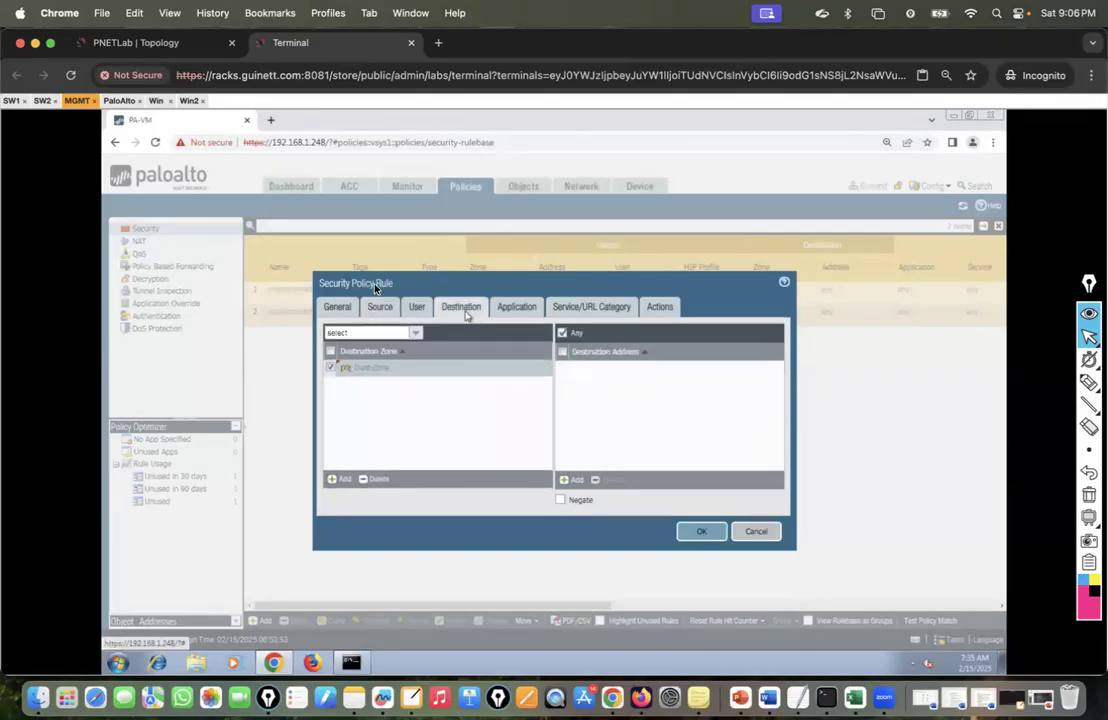
{"action": "left_click", "coordinate": [174, 45]}
{"action": "left_click", "coordinate": [290, 43]}
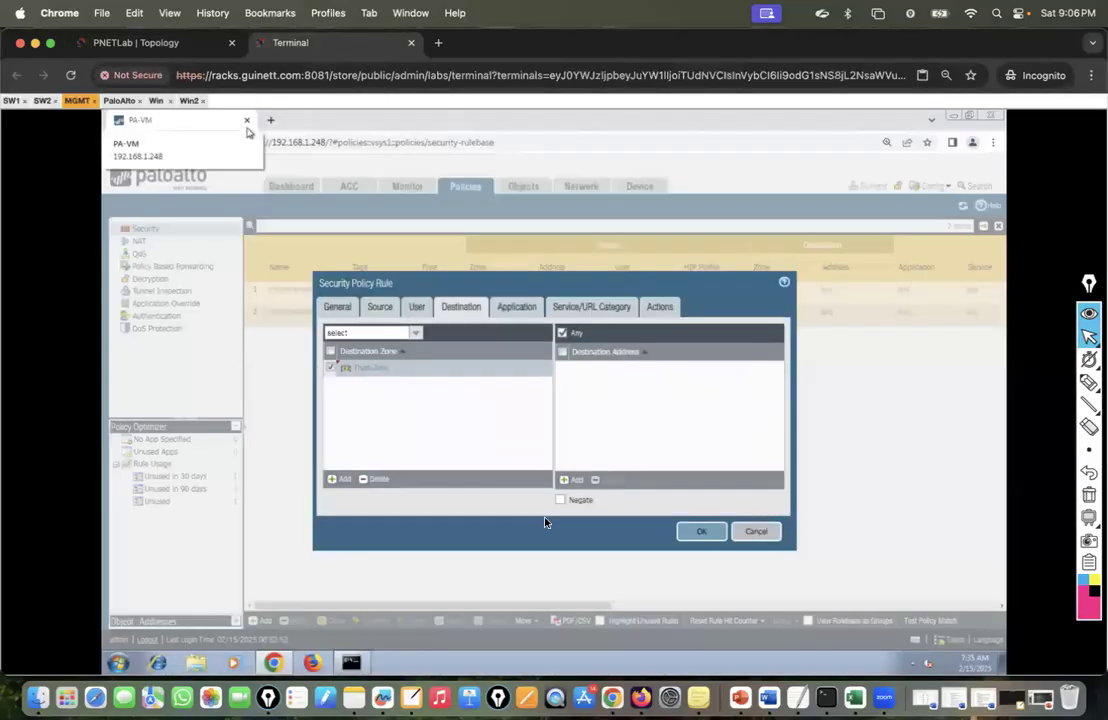
Add 10.10.10.11/24 as the rule's destination address.
{"action": "left_click", "coordinate": [574, 481]}
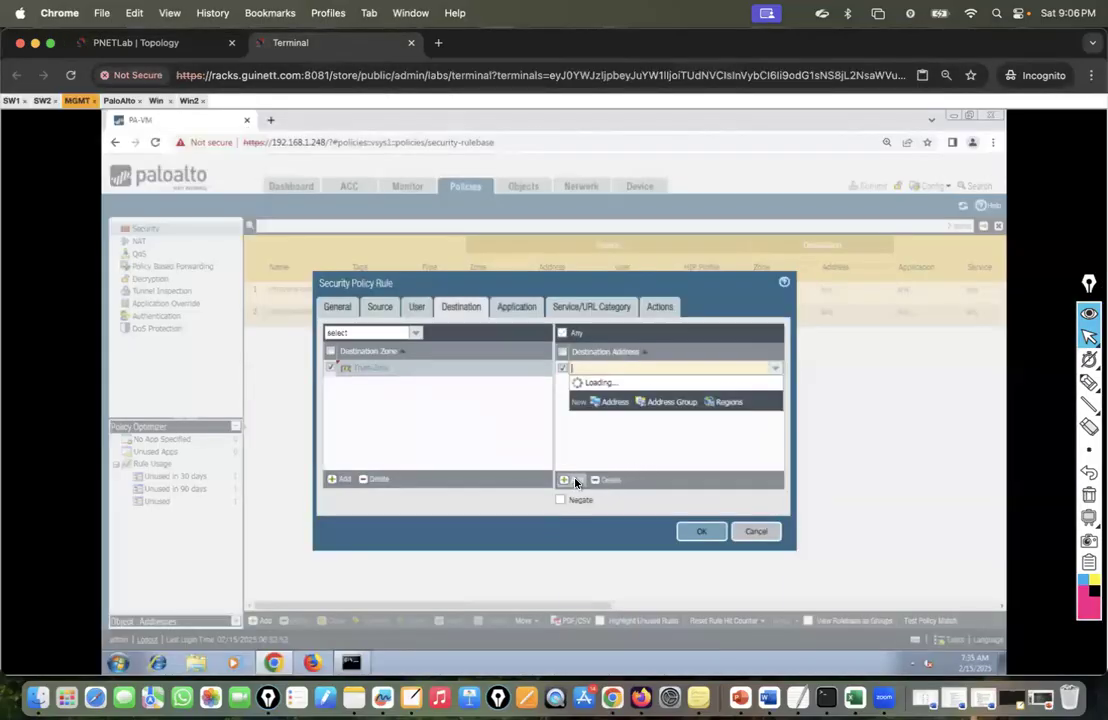
{"action": "type", "text": "10"}
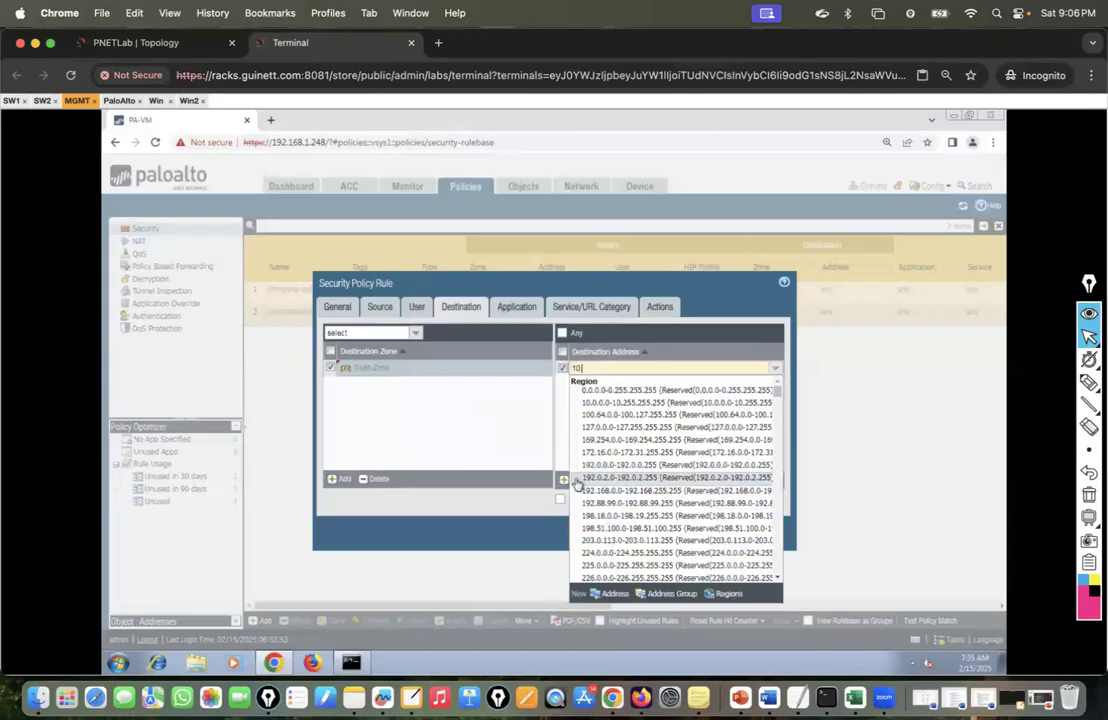
{"action": "type", "text": ".10.10.11"}
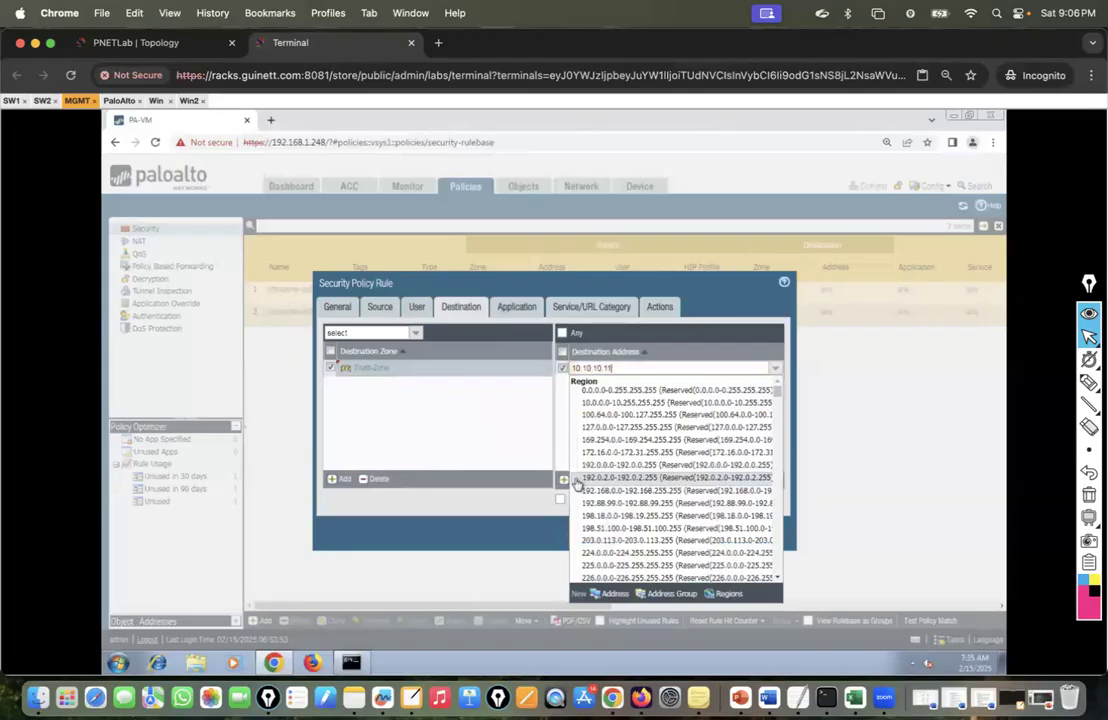
{"action": "type", "text": "/24"}
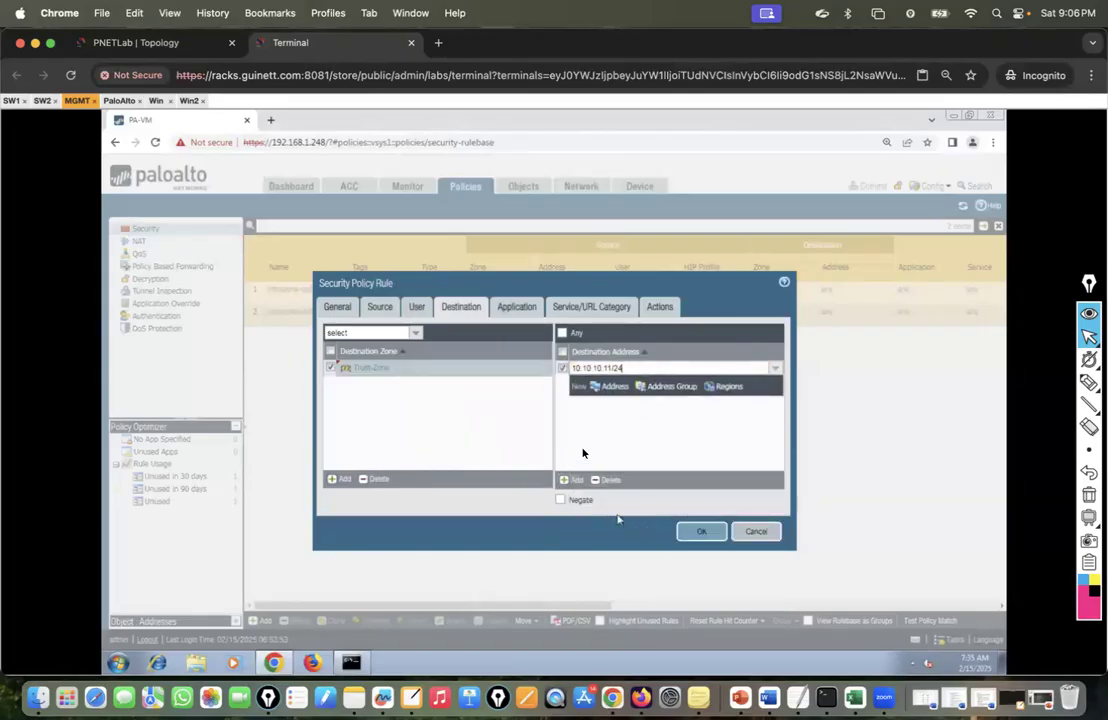
{"action": "left_click", "coordinate": [583, 449]}
Review the rule's application and service settings, keep application-default and the Allow action, and save the LAN_to_Trust_Policy rule.
{"action": "left_click", "coordinate": [517, 310]}
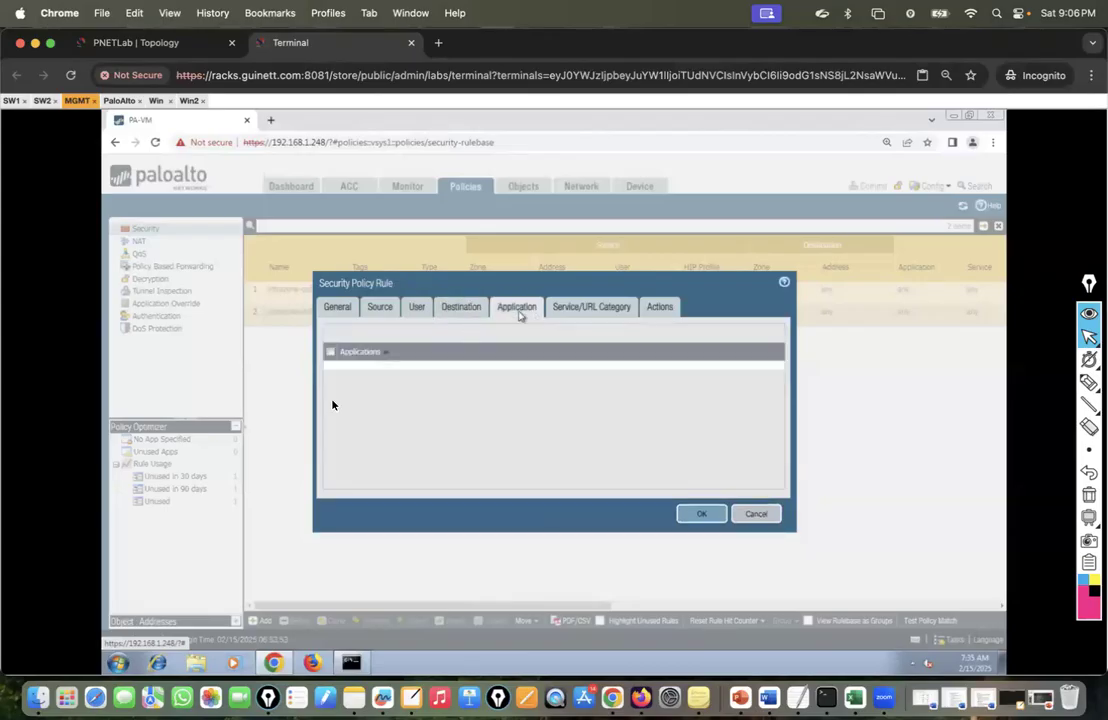
{"action": "left_click", "coordinate": [584, 312]}
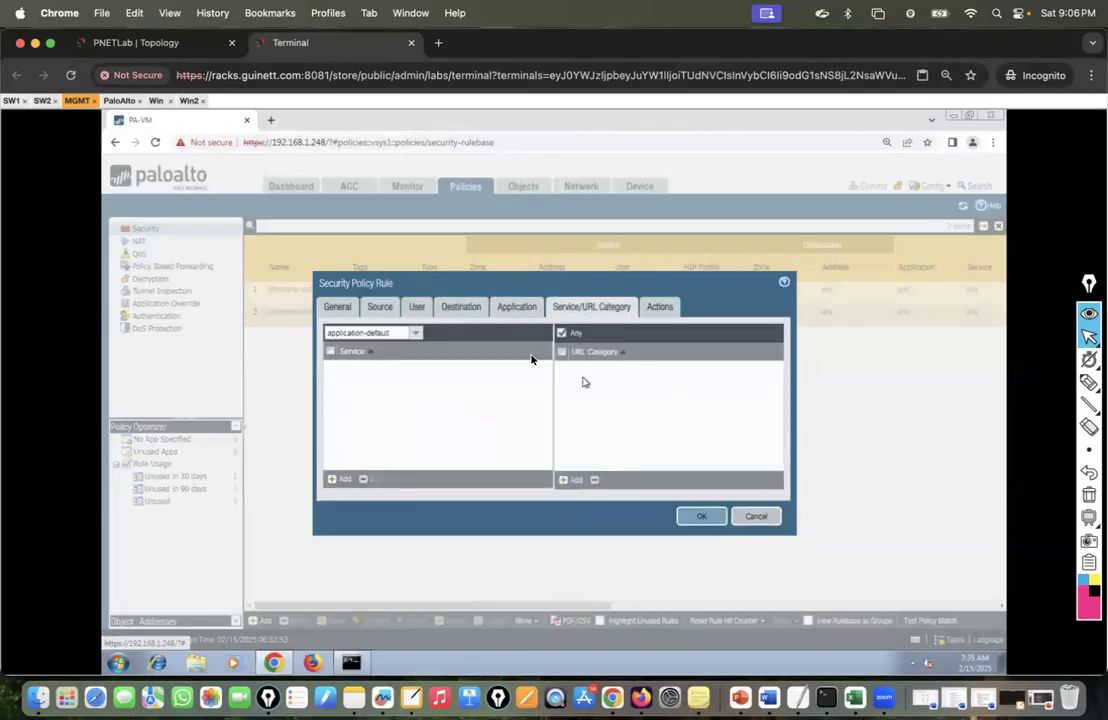
{"action": "left_click", "coordinate": [420, 333]}
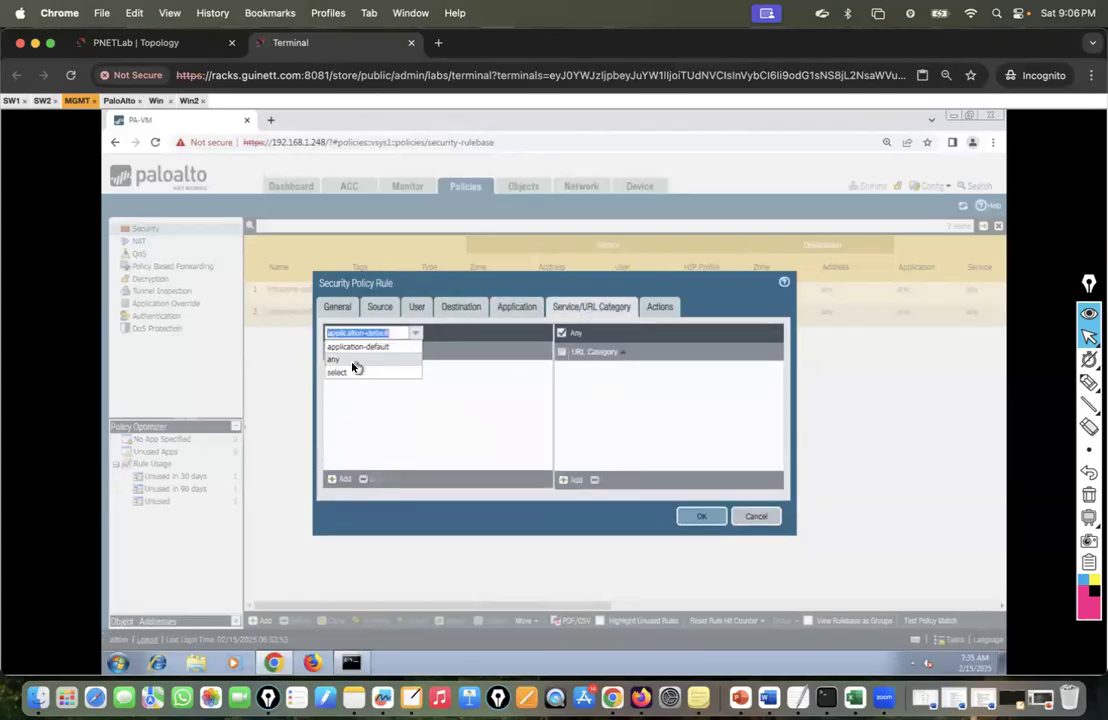
{"action": "left_click", "coordinate": [537, 376]}
{"action": "left_click", "coordinate": [664, 311]}
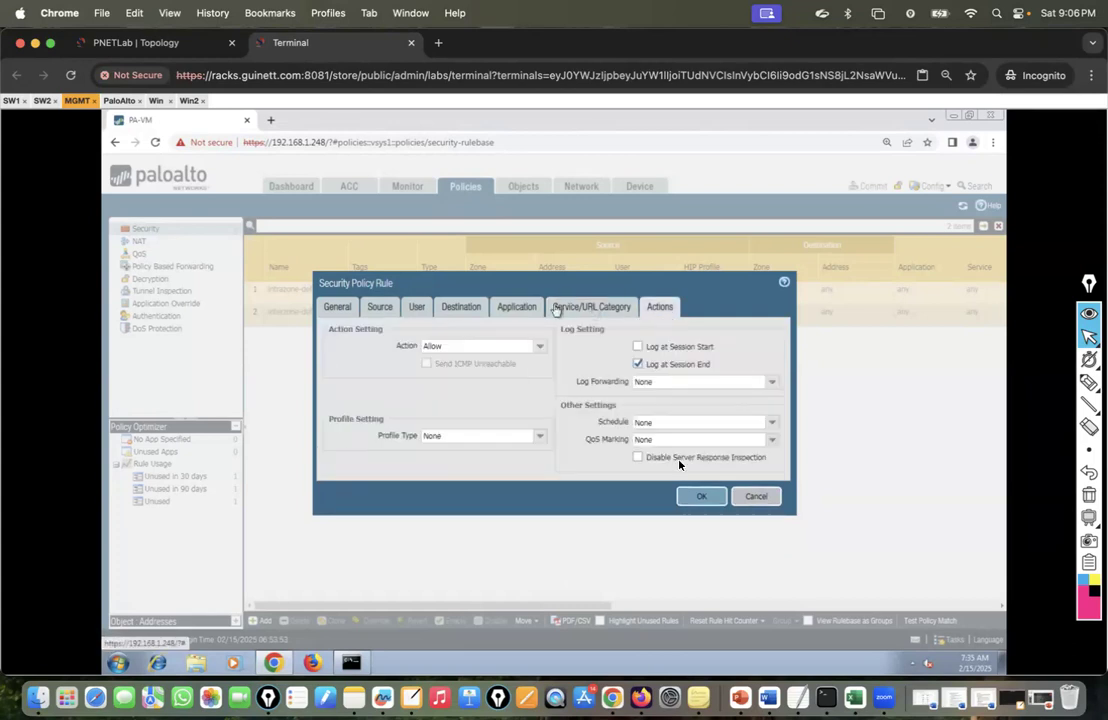
{"action": "left_click", "coordinate": [700, 497]}
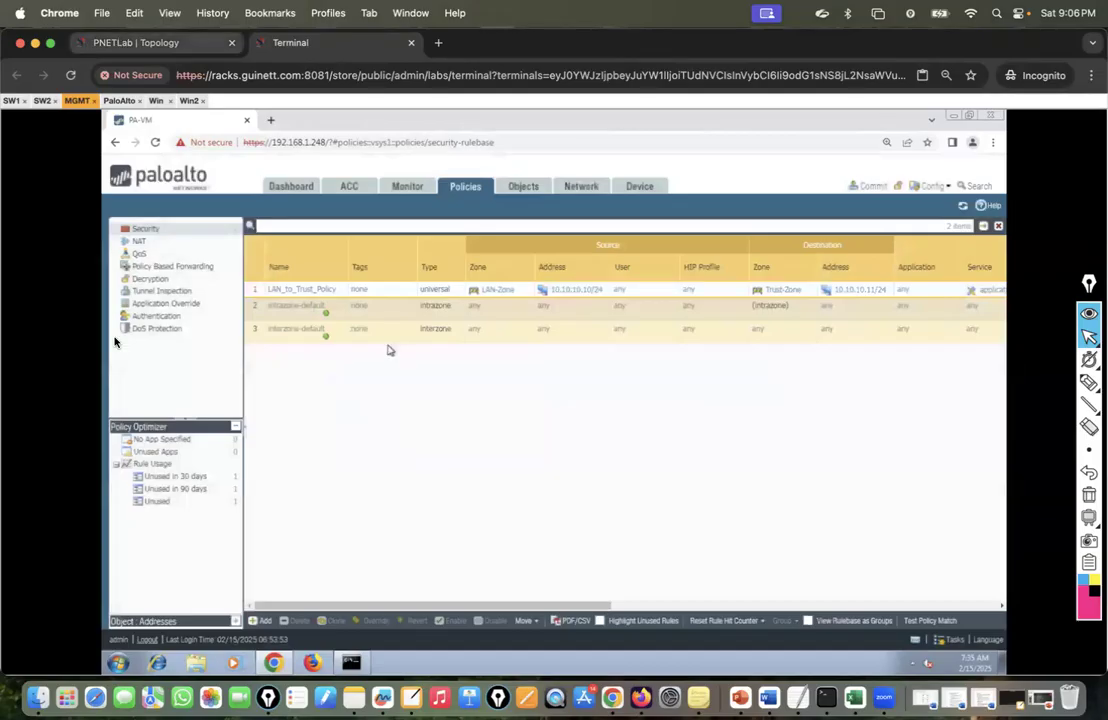
Check the lab topology and add a second security policy rule named Trust_to_LAN-Policy.
{"action": "left_click", "coordinate": [136, 42]}
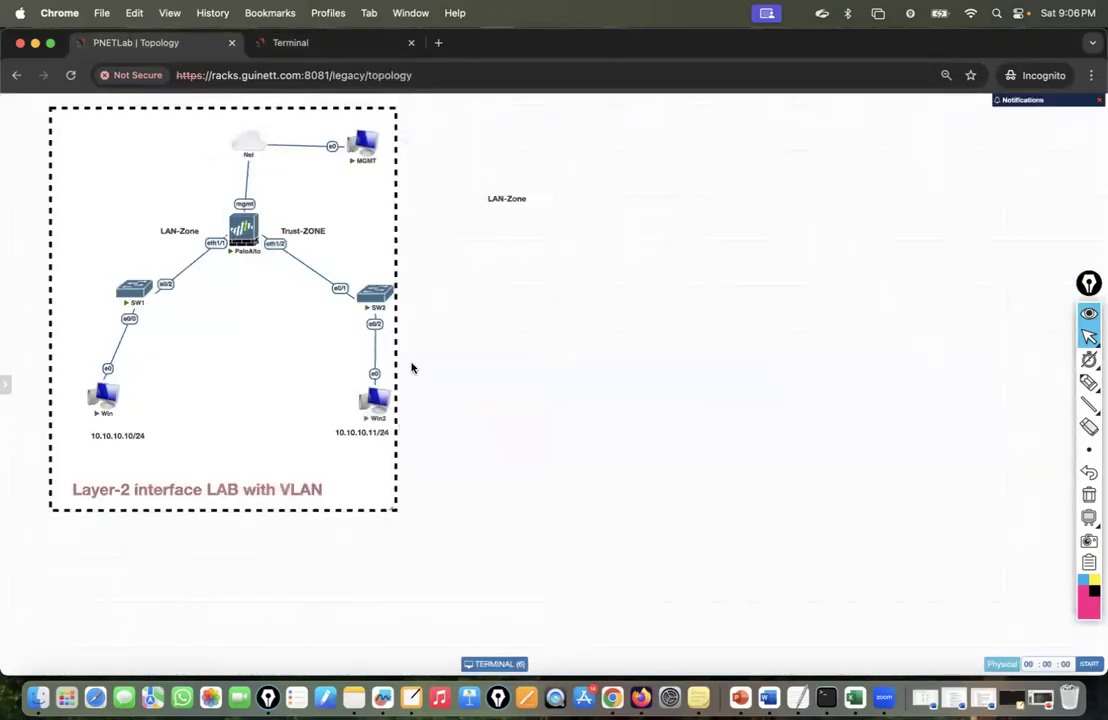
{"action": "left_click", "coordinate": [318, 43]}
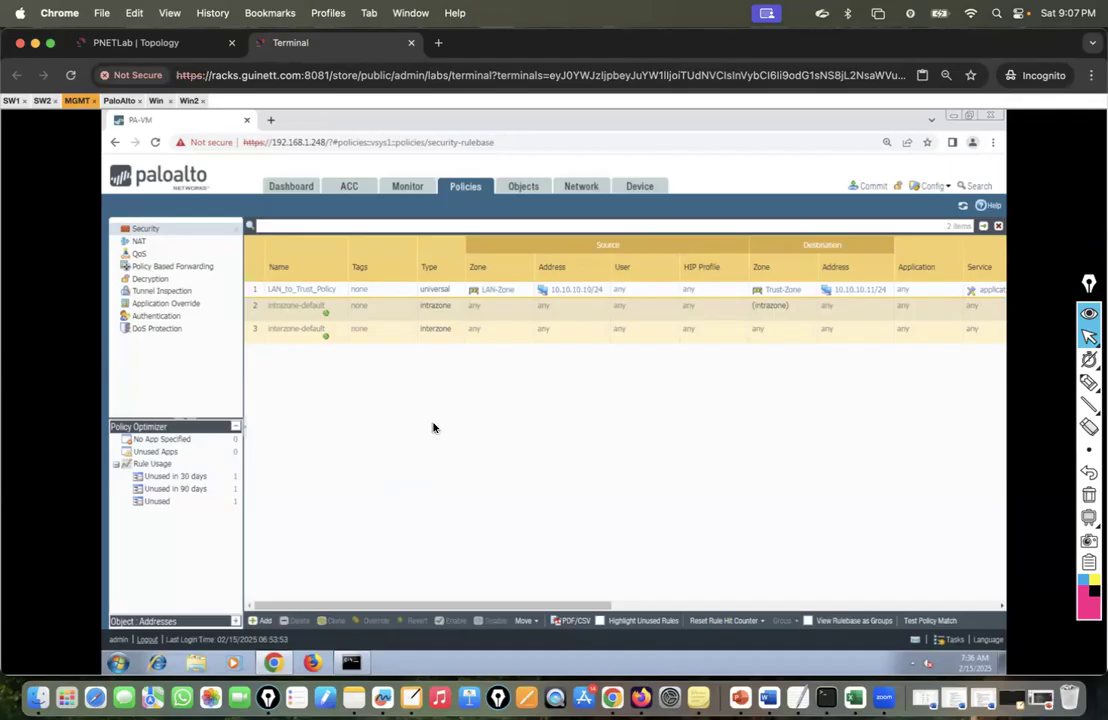
{"action": "left_click", "coordinate": [267, 626]}
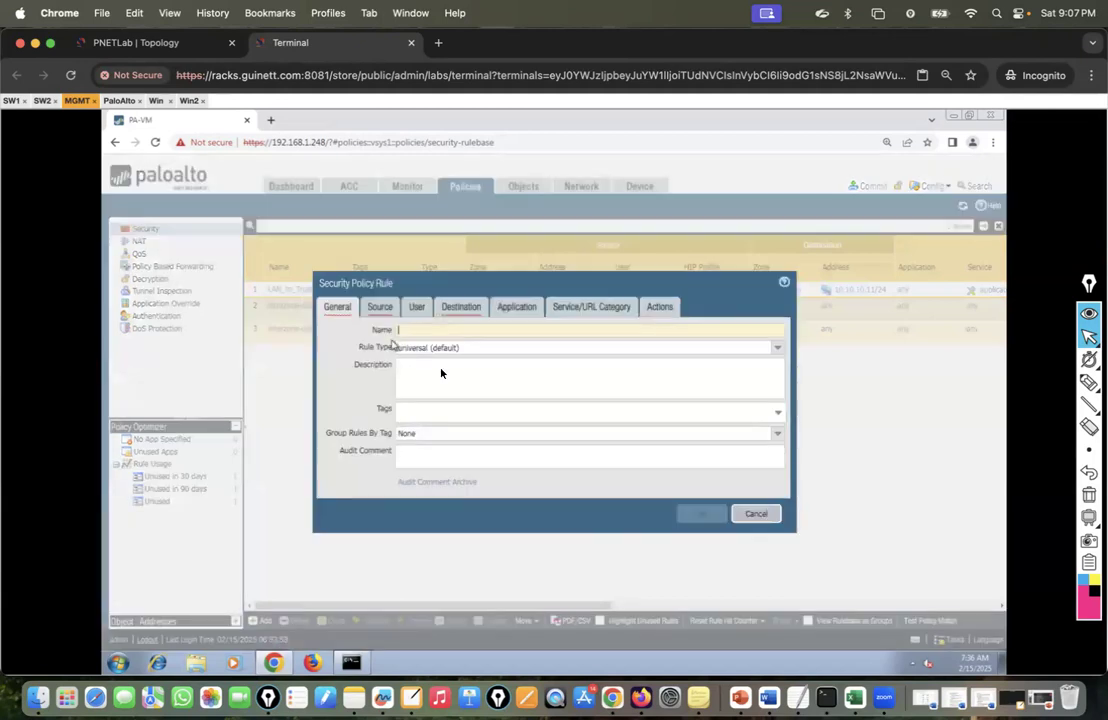
{"action": "left_click", "coordinate": [412, 332]}
{"action": "type", "text": "Tr"}
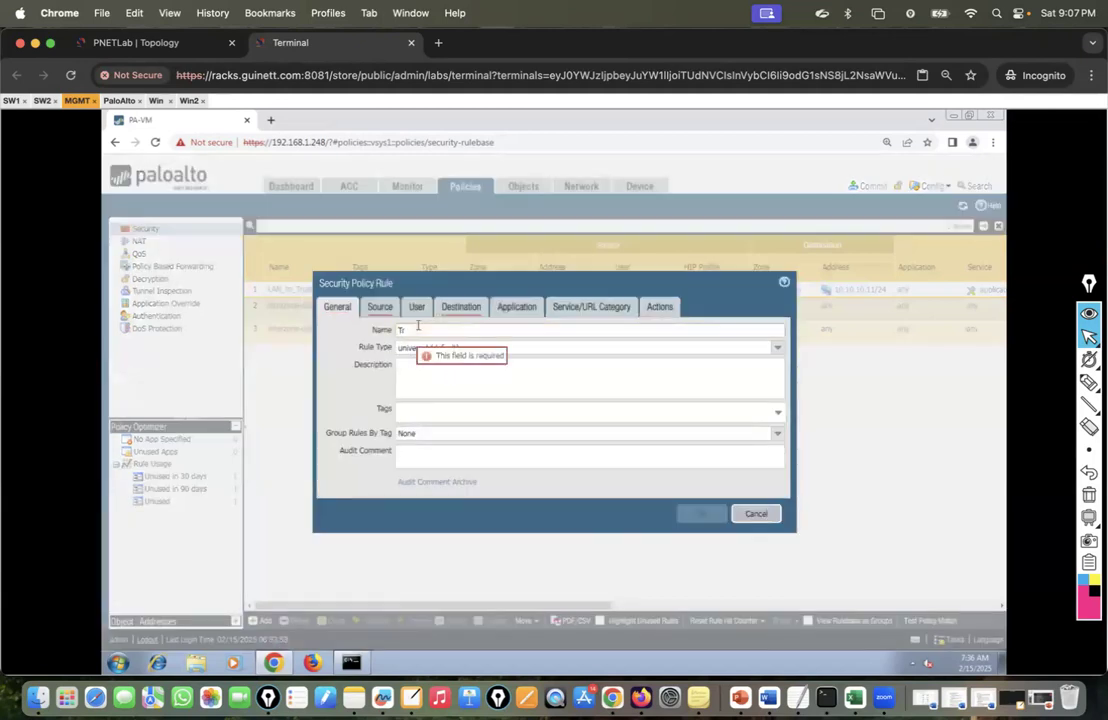
{"action": "type", "text": "ust-"}
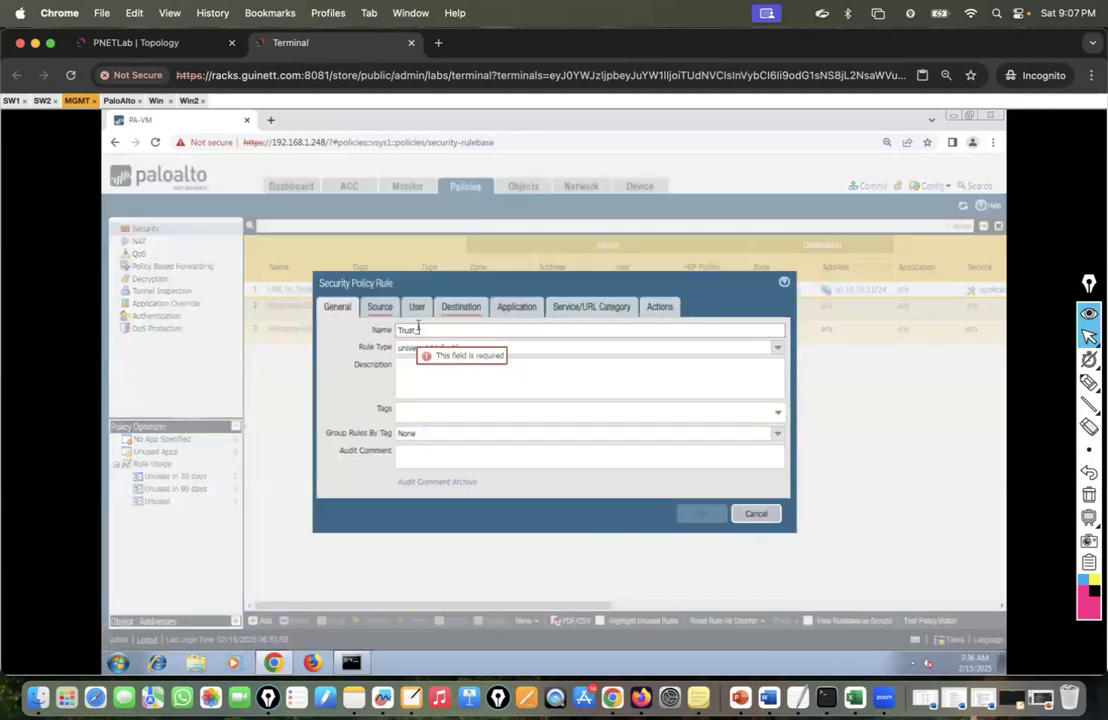
{"action": "type", "text": "LAN-Policy"}
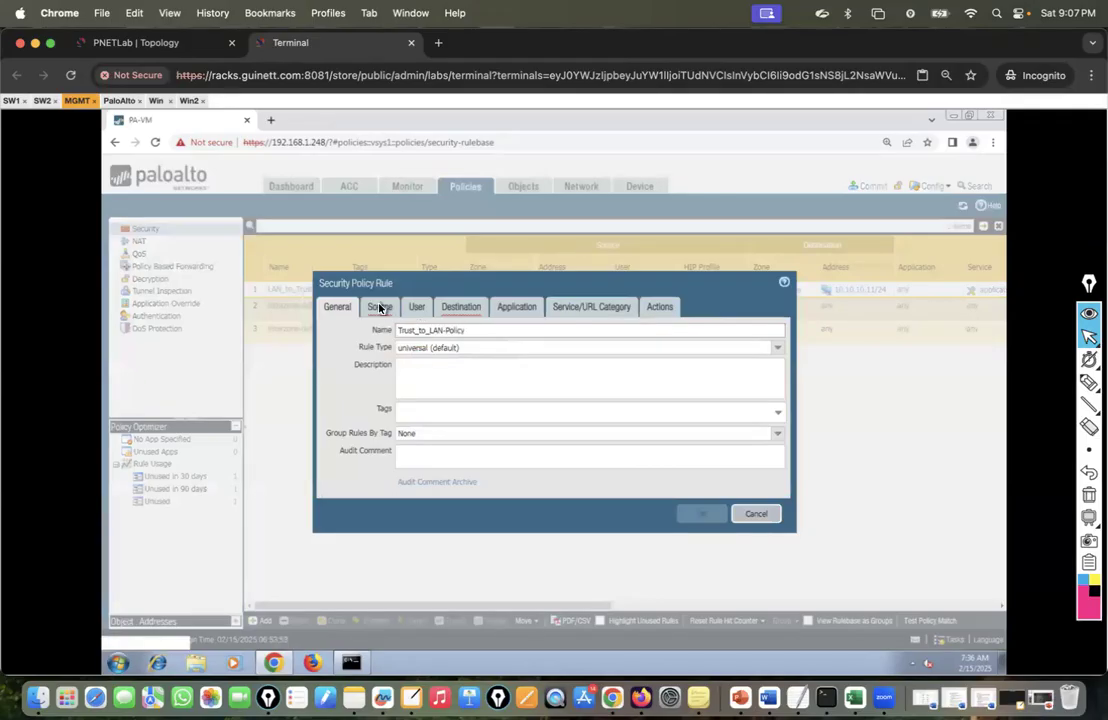
Set the new rule's source zone to Trust-Zone and its source address to 10.10.10.11/24, checking the address against the topology.
{"action": "left_click", "coordinate": [379, 307]}
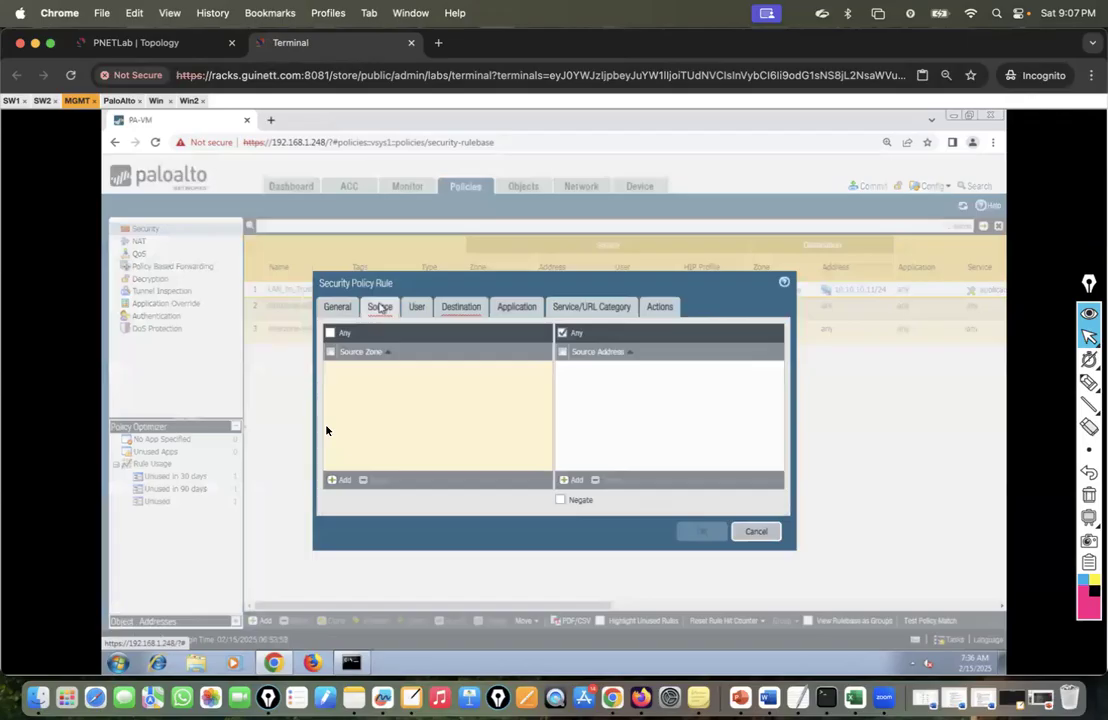
{"action": "left_click", "coordinate": [333, 480]}
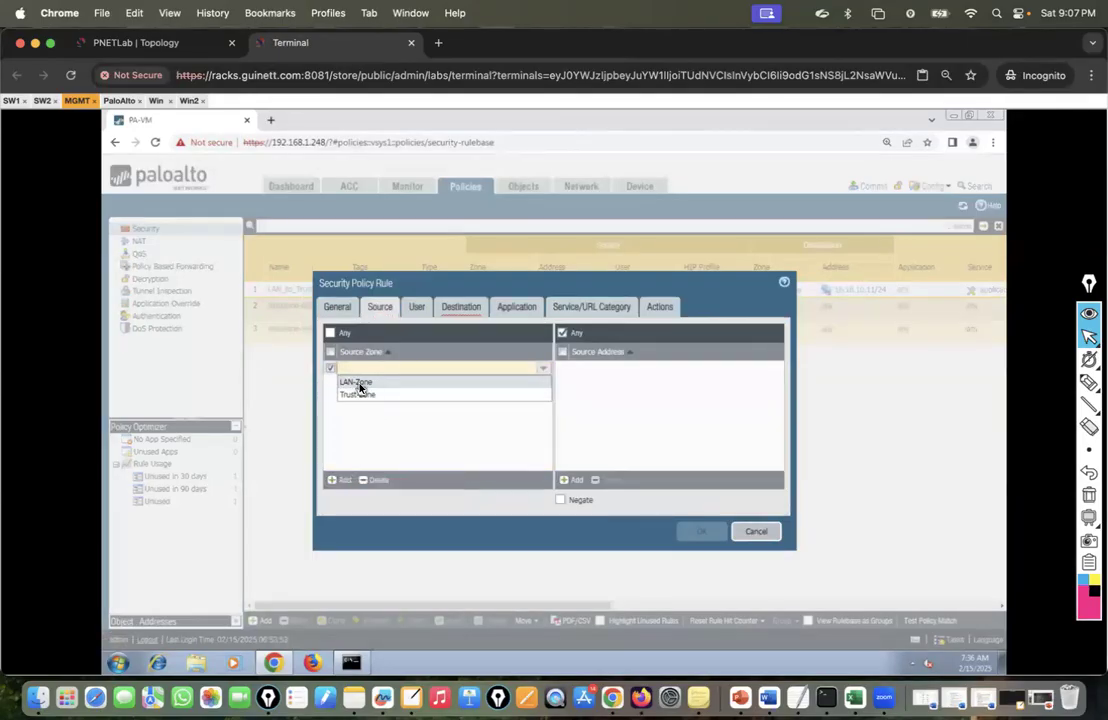
{"action": "left_click", "coordinate": [360, 388]}
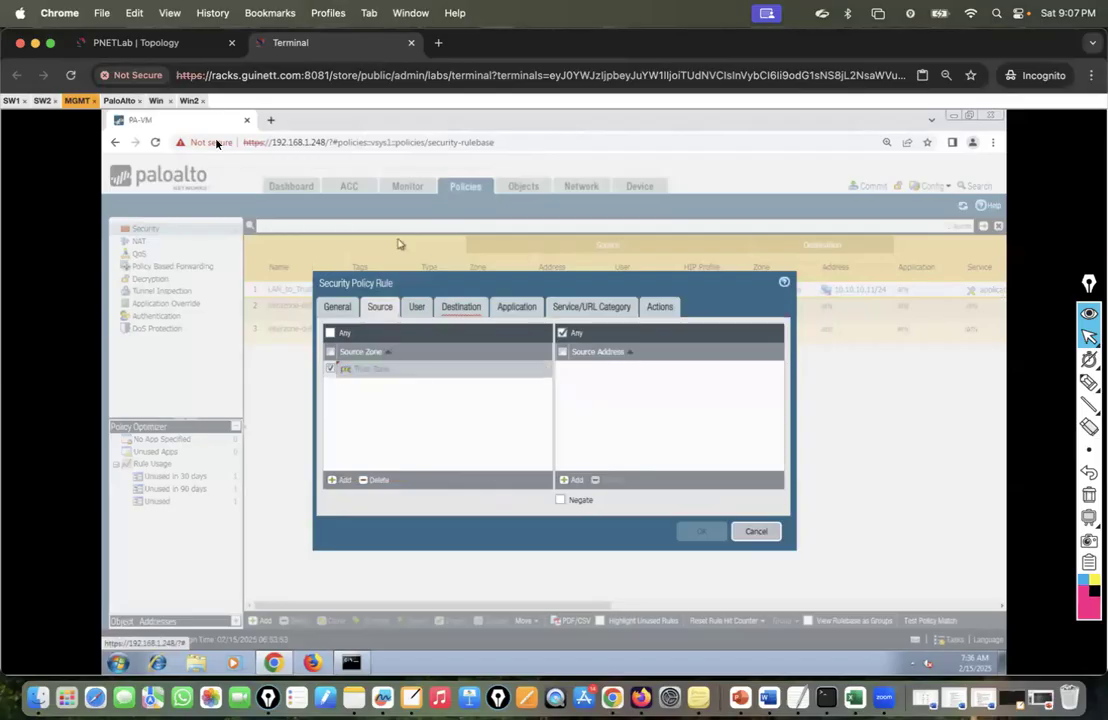
{"action": "left_click", "coordinate": [130, 43]}
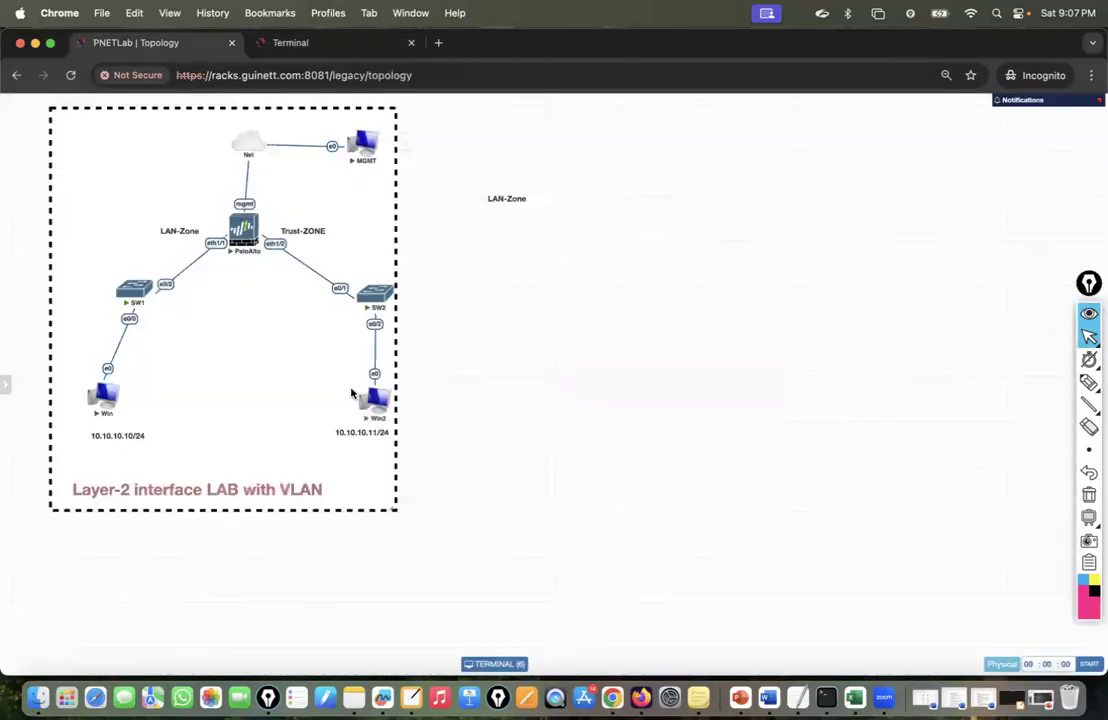
{"action": "left_click", "coordinate": [317, 48]}
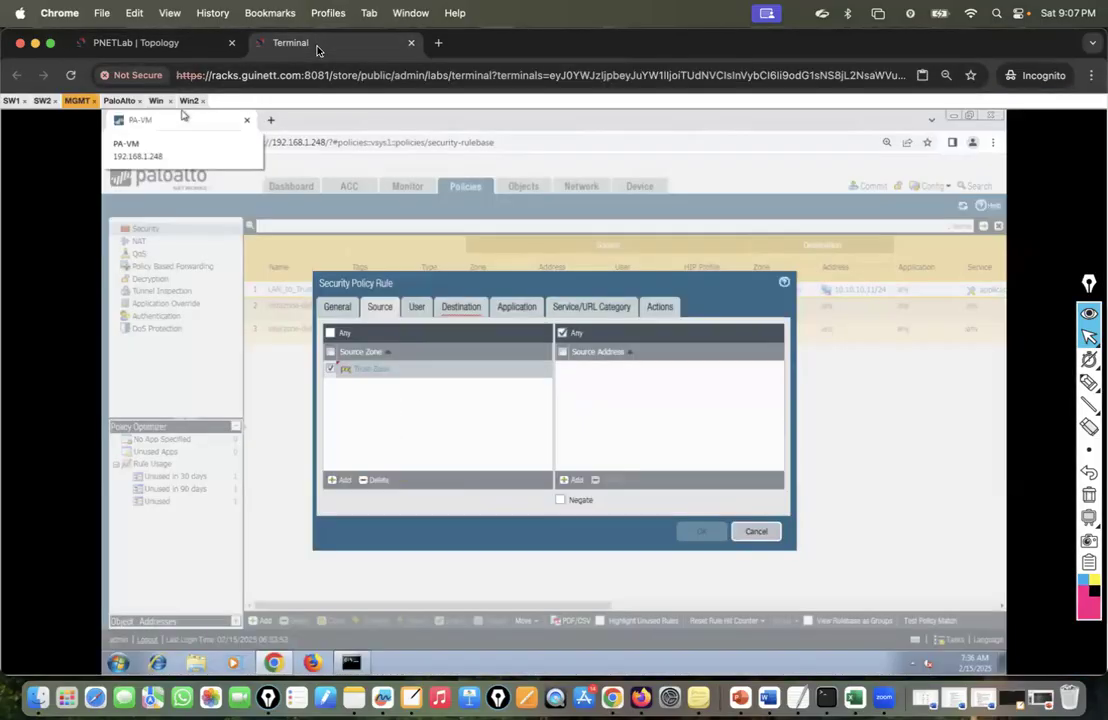
{"action": "left_click", "coordinate": [568, 481]}
{"action": "type", "text": "10.10.10.11/24"}
{"action": "left_click", "coordinate": [514, 441]}
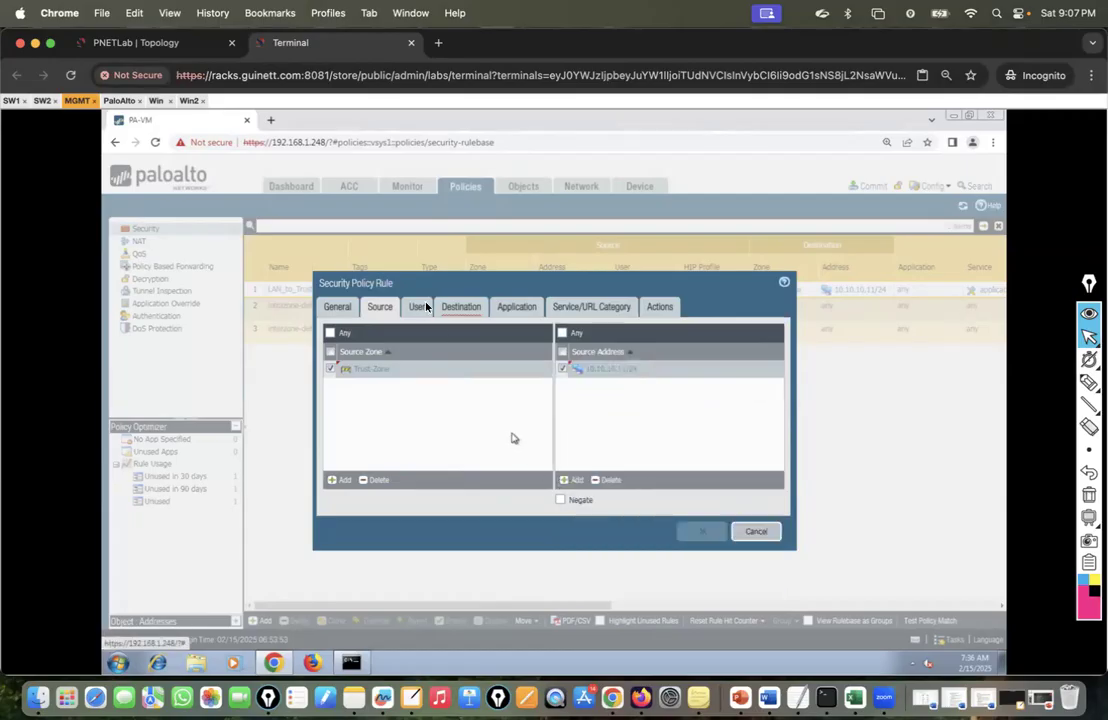
Set the rule's destination zone to LAN-Zone and its destination address to 10.10.10.10/24.
{"action": "left_click", "coordinate": [455, 310]}
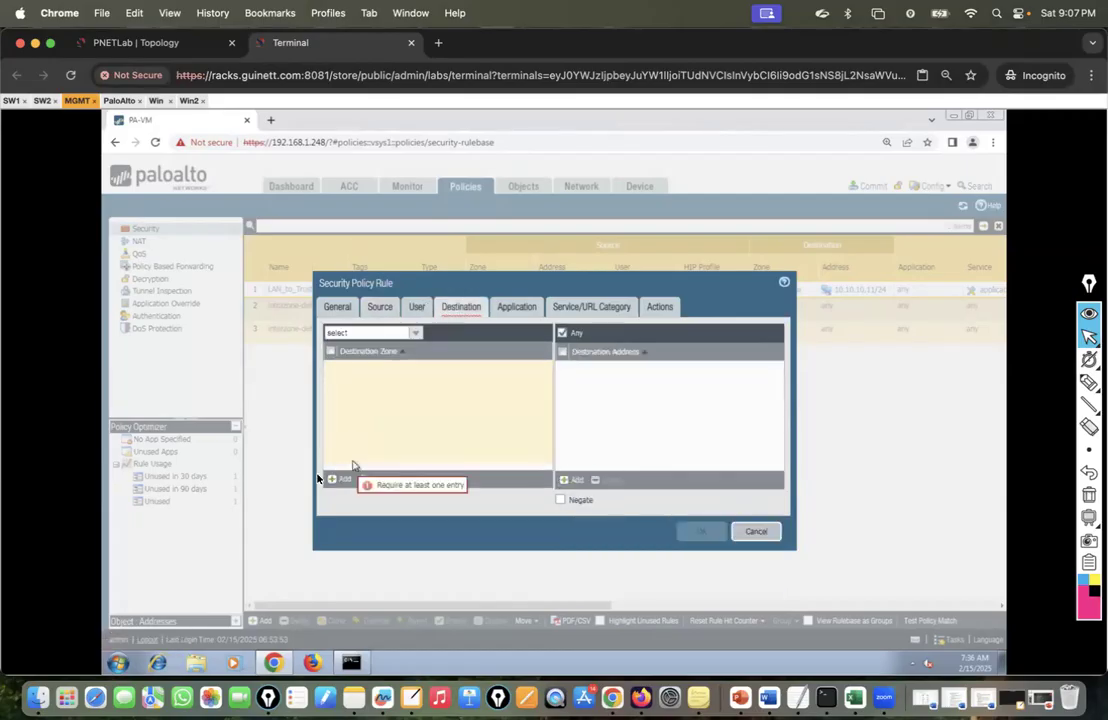
{"action": "left_click", "coordinate": [336, 478]}
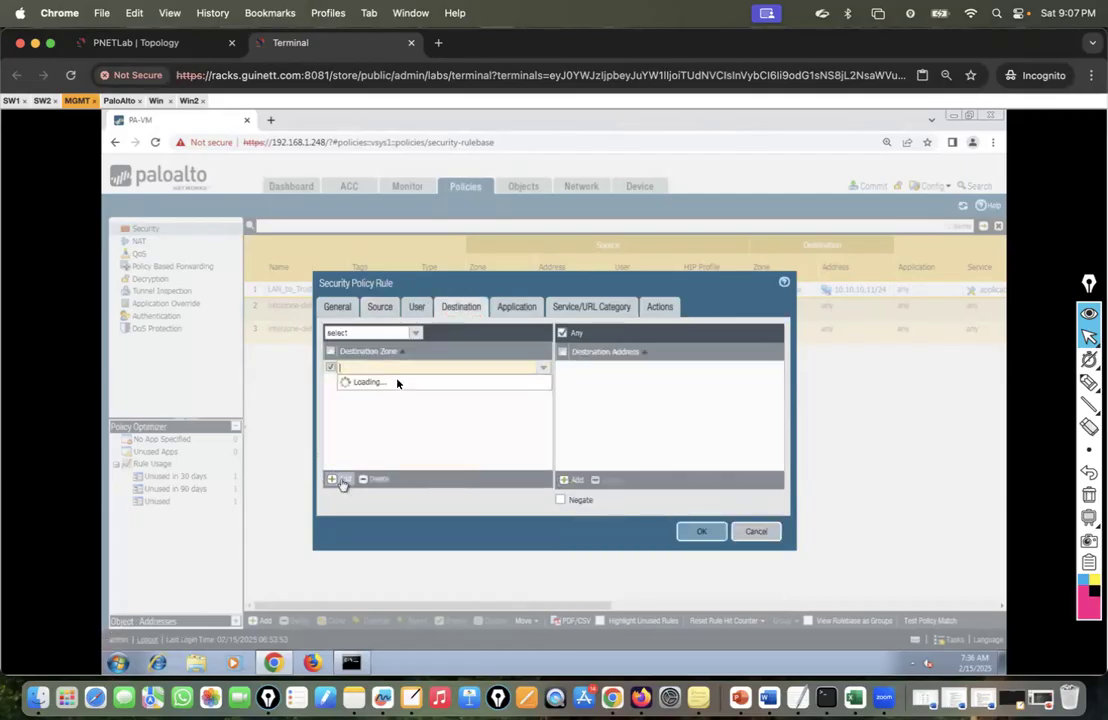
{"action": "left_click", "coordinate": [366, 382]}
{"action": "left_click", "coordinate": [373, 415]}
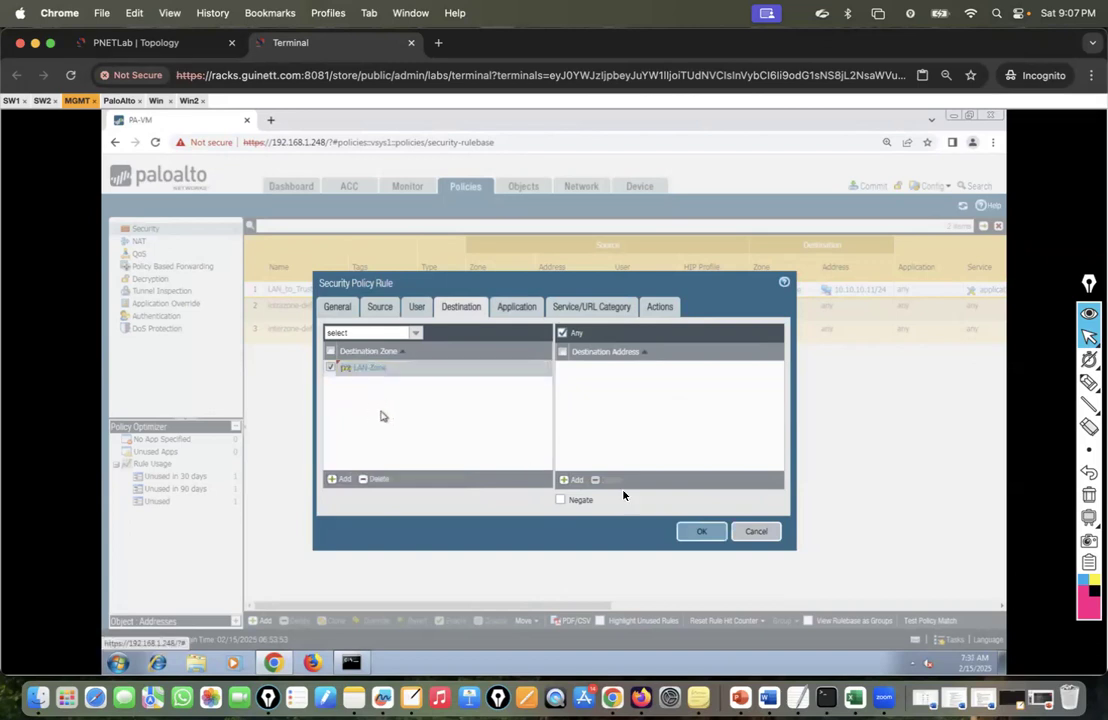
{"action": "left_click", "coordinate": [567, 479]}
{"action": "type", "text": "10"}
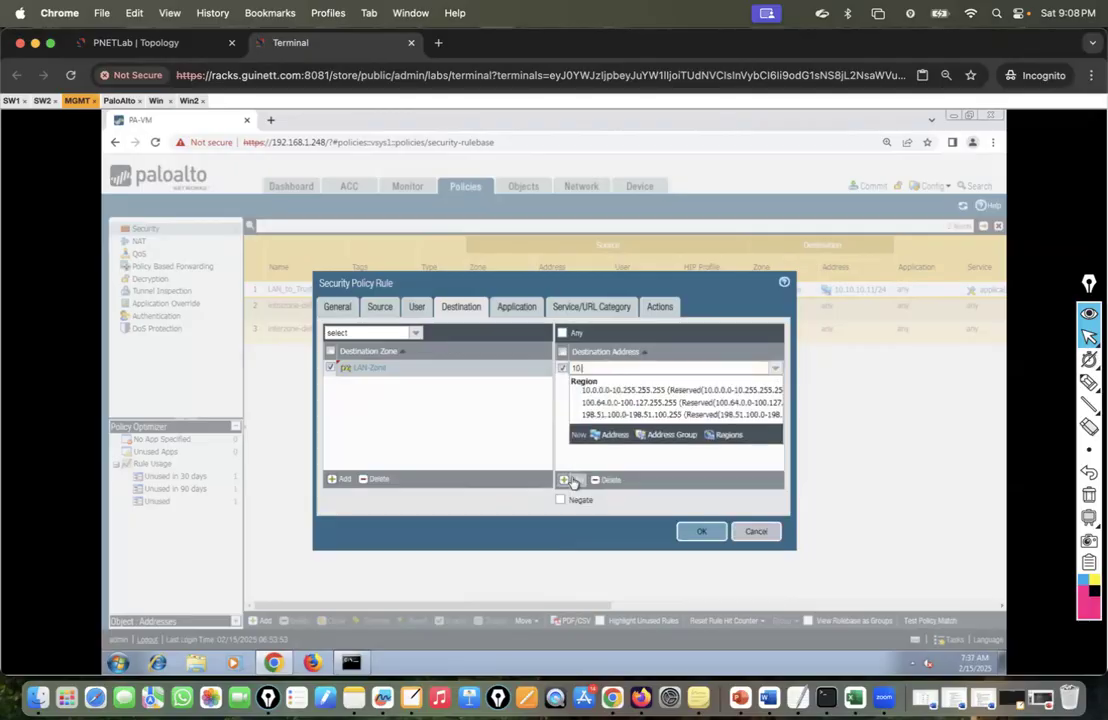
{"action": "type", "text": ".10.10.10/24"}
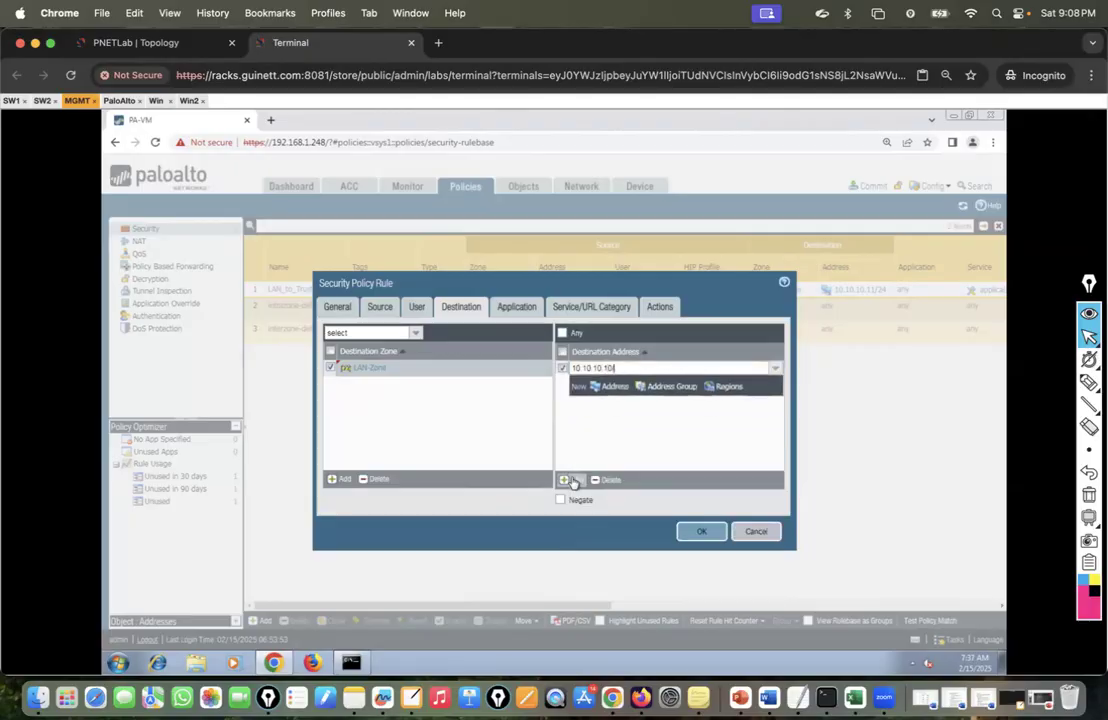
{"action": "left_click", "coordinate": [631, 436]}
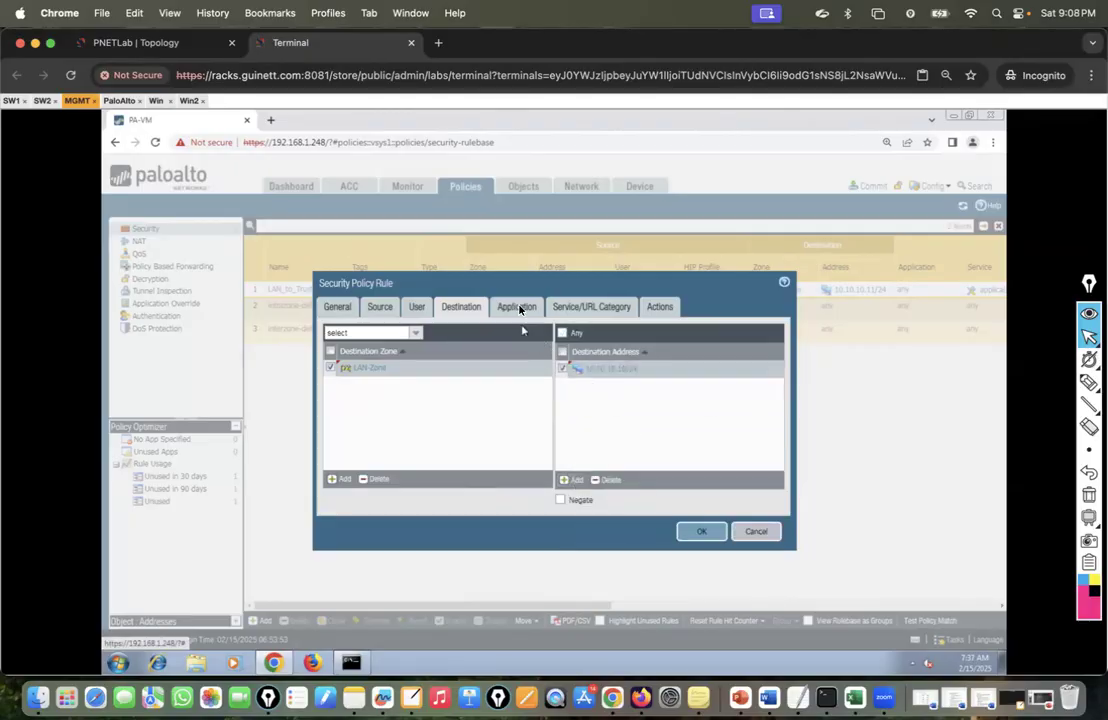
Review the application, service and action settings of Trust_to_LAN-Policy and save the rule with the Allow action.
{"action": "left_click", "coordinate": [517, 307]}
{"action": "left_click", "coordinate": [585, 307]}
{"action": "left_click", "coordinate": [660, 307]}
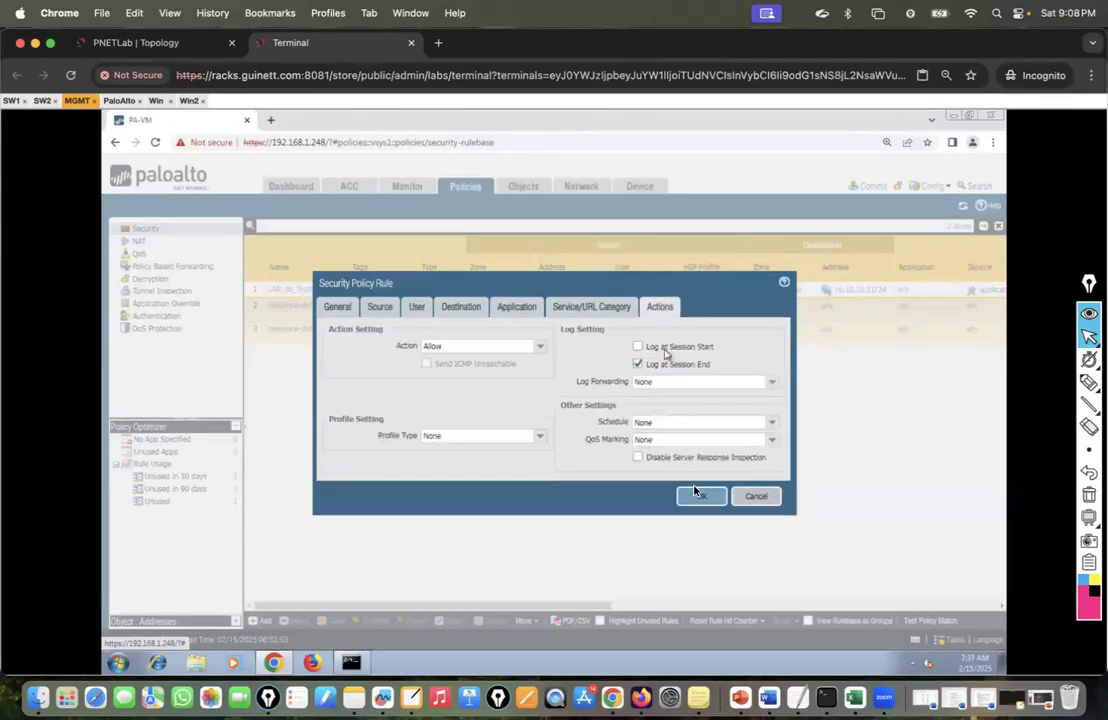
{"action": "left_click", "coordinate": [700, 497]}
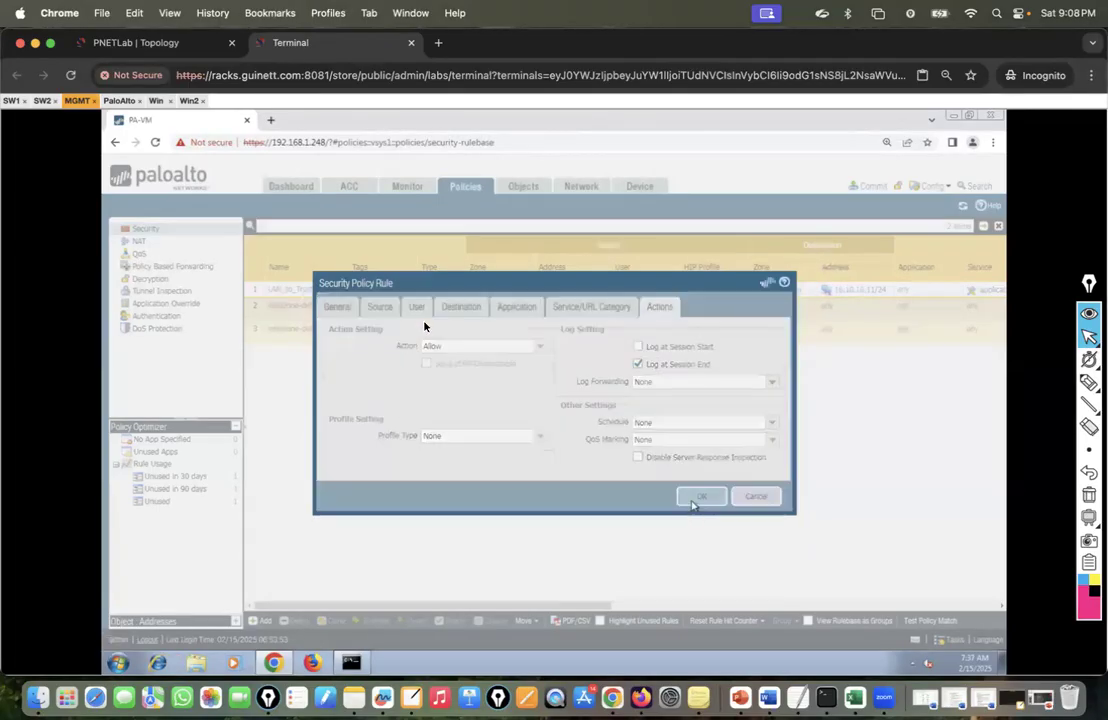
Check the running pings on the Win and Win2 machines, and commit the firewall's policy changes from MGMT.
{"action": "left_click", "coordinate": [156, 101]}
{"action": "left_click", "coordinate": [189, 101]}
{"action": "left_click", "coordinate": [156, 101]}
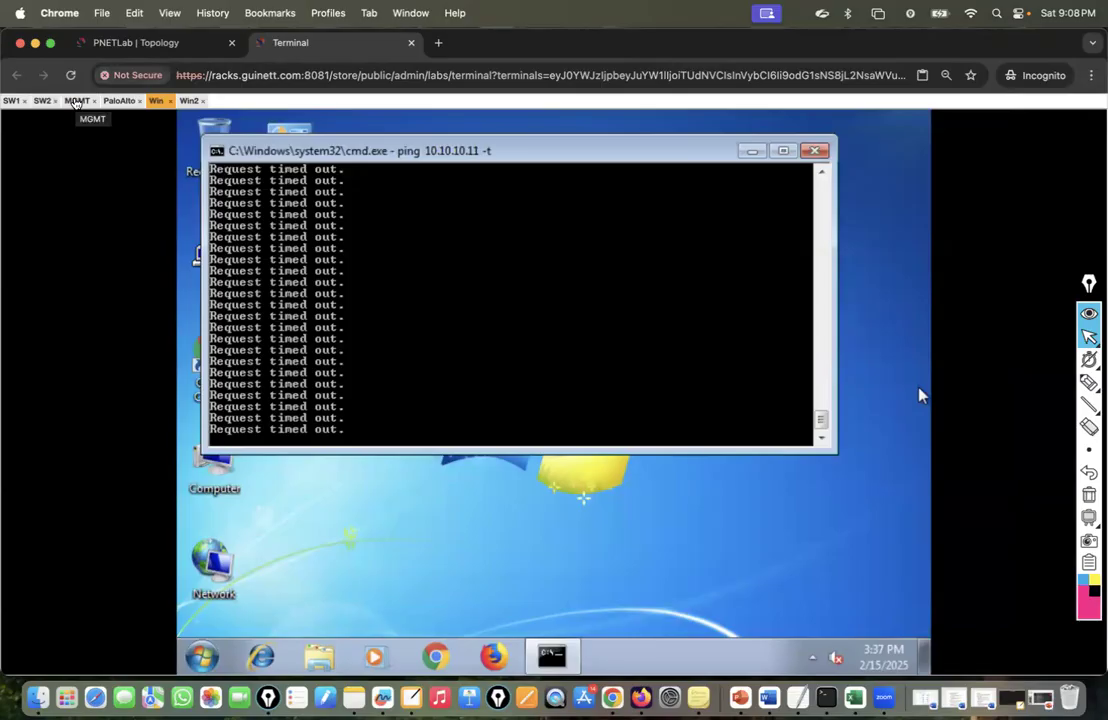
{"action": "left_click", "coordinate": [77, 101]}
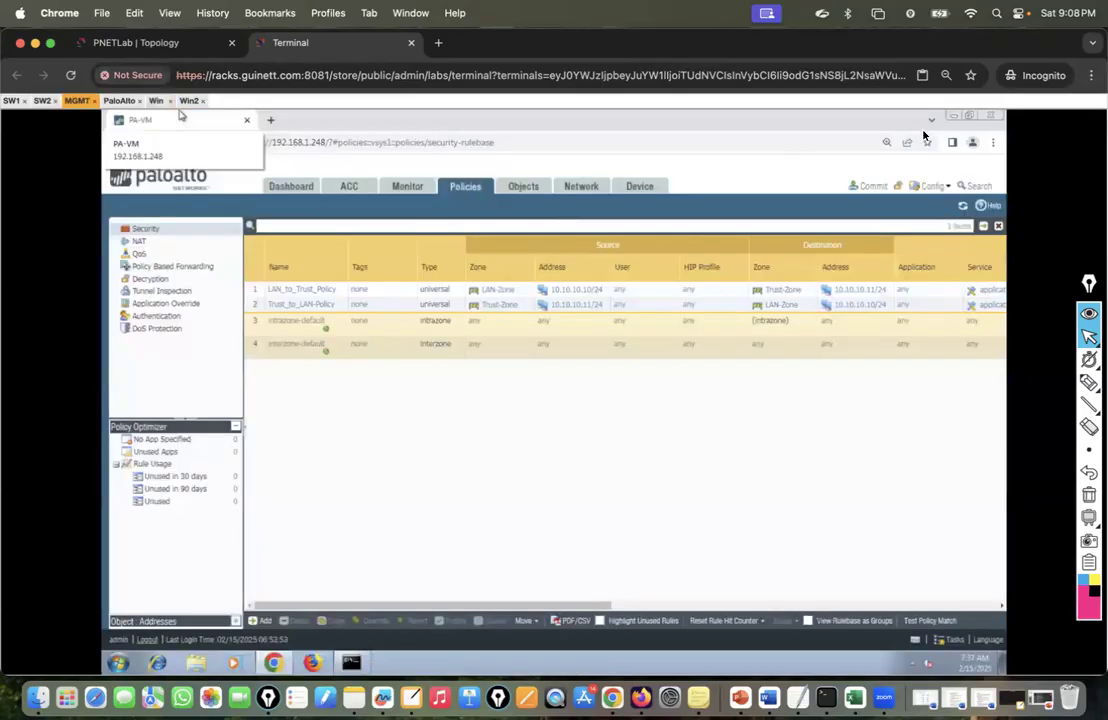
{"action": "left_click", "coordinate": [868, 186]}
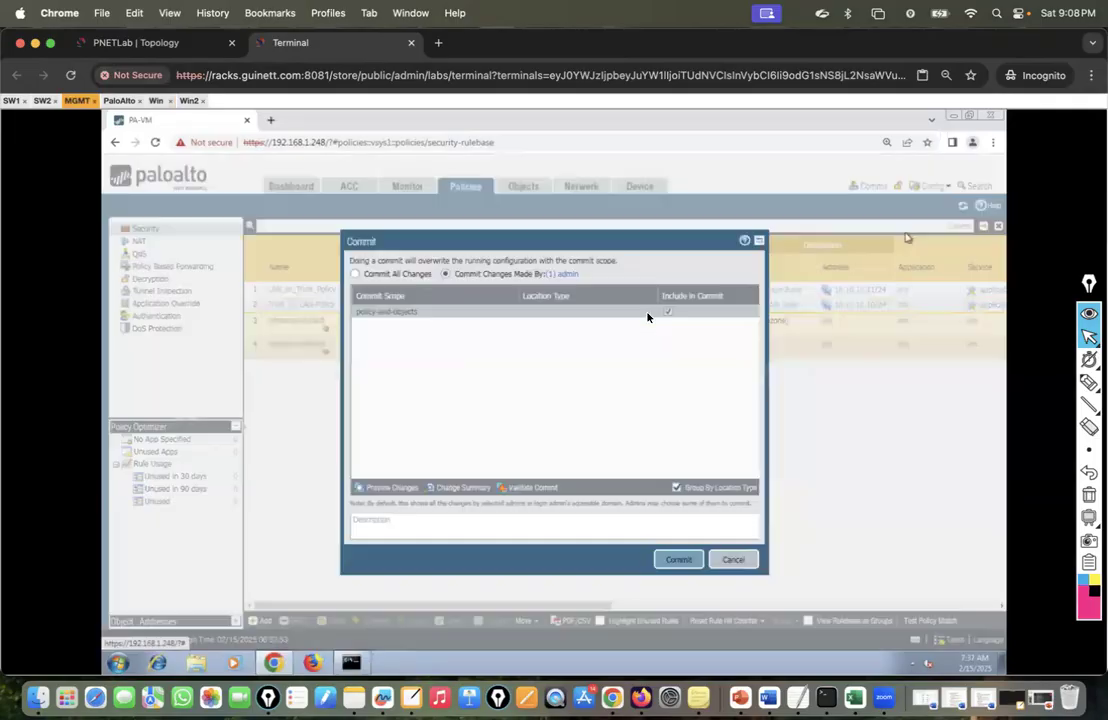
{"action": "left_click", "coordinate": [675, 560]}
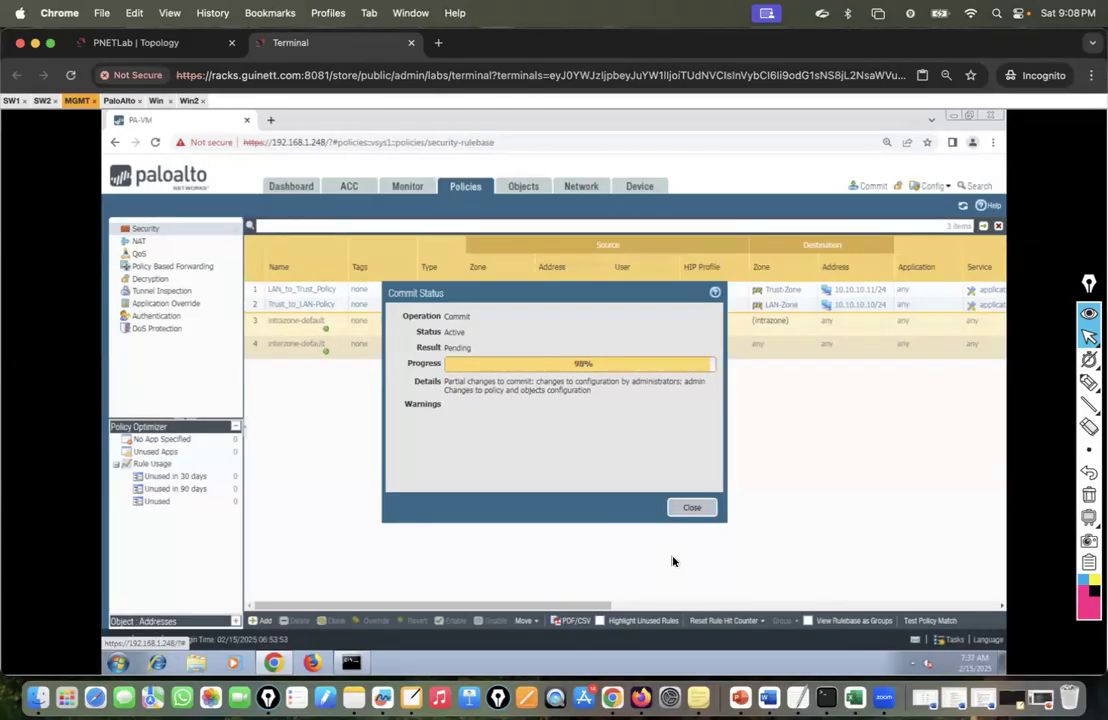
Recheck the continuous pings on Win and Win2 against the topology, and close the commit status on the firewall.
{"action": "left_click", "coordinate": [156, 101]}
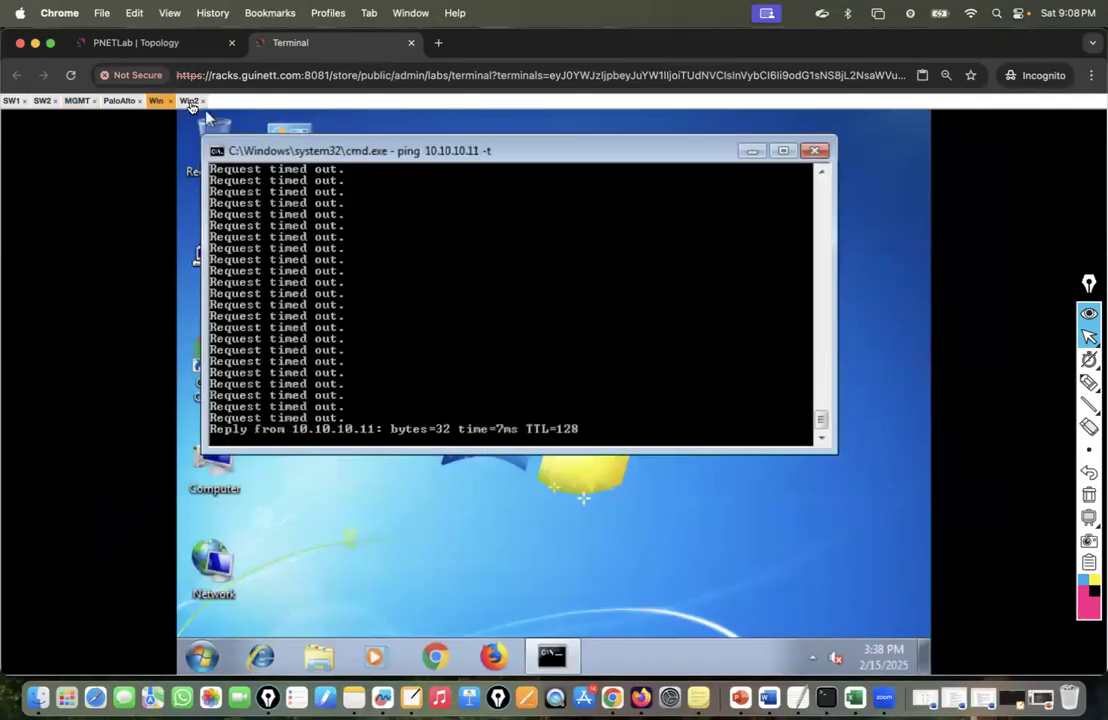
{"action": "left_click", "coordinate": [190, 101]}
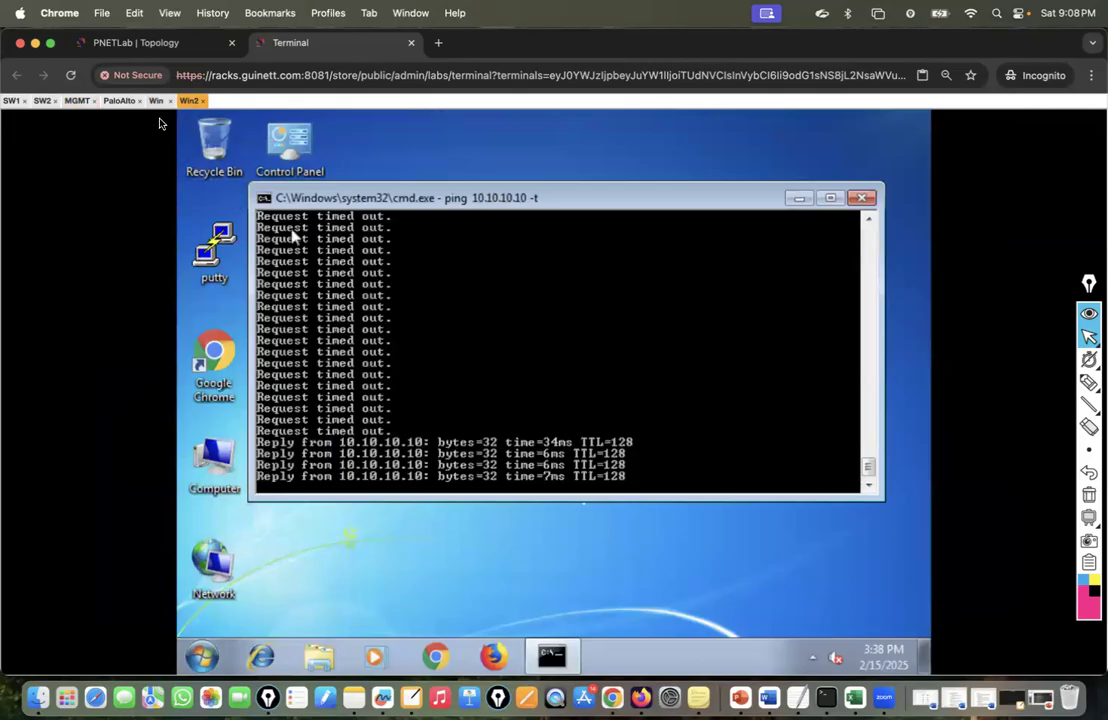
{"action": "left_click", "coordinate": [134, 42]}
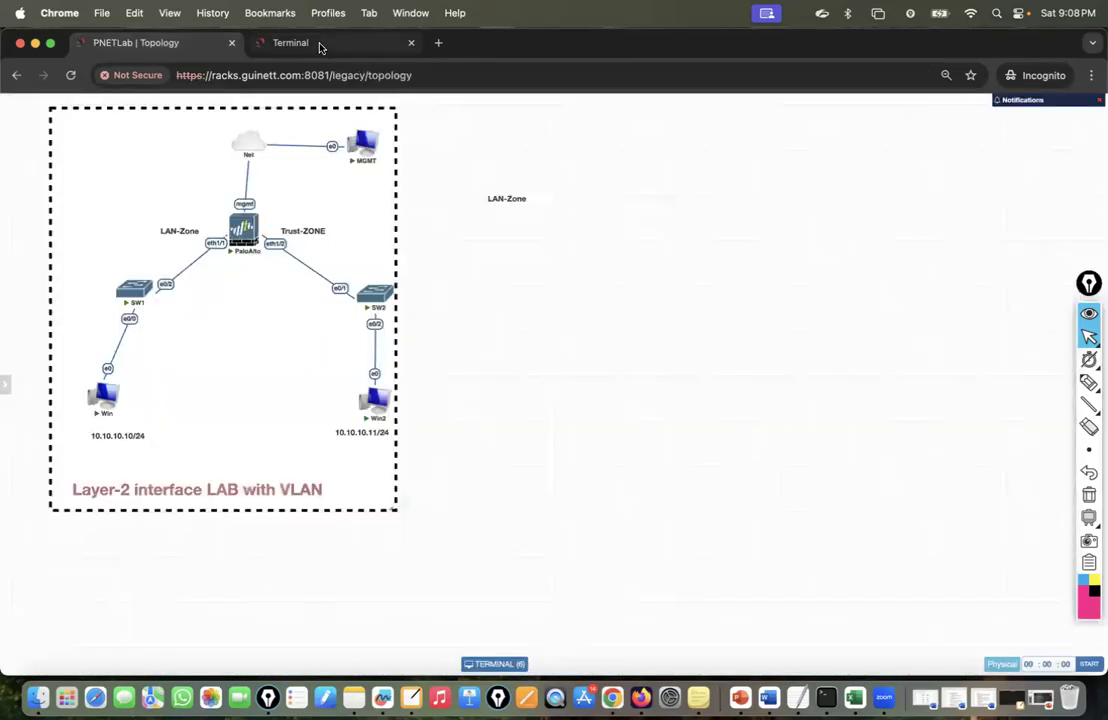
{"action": "left_click", "coordinate": [279, 42]}
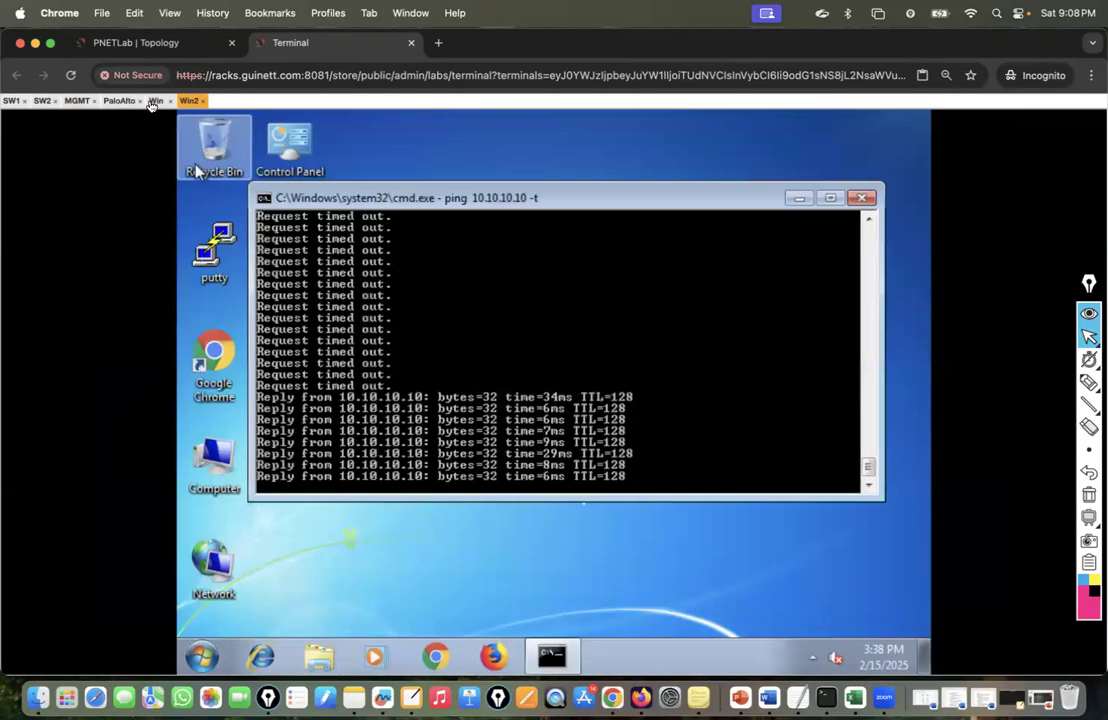
{"action": "left_click", "coordinate": [153, 101]}
{"action": "left_click", "coordinate": [72, 101]}
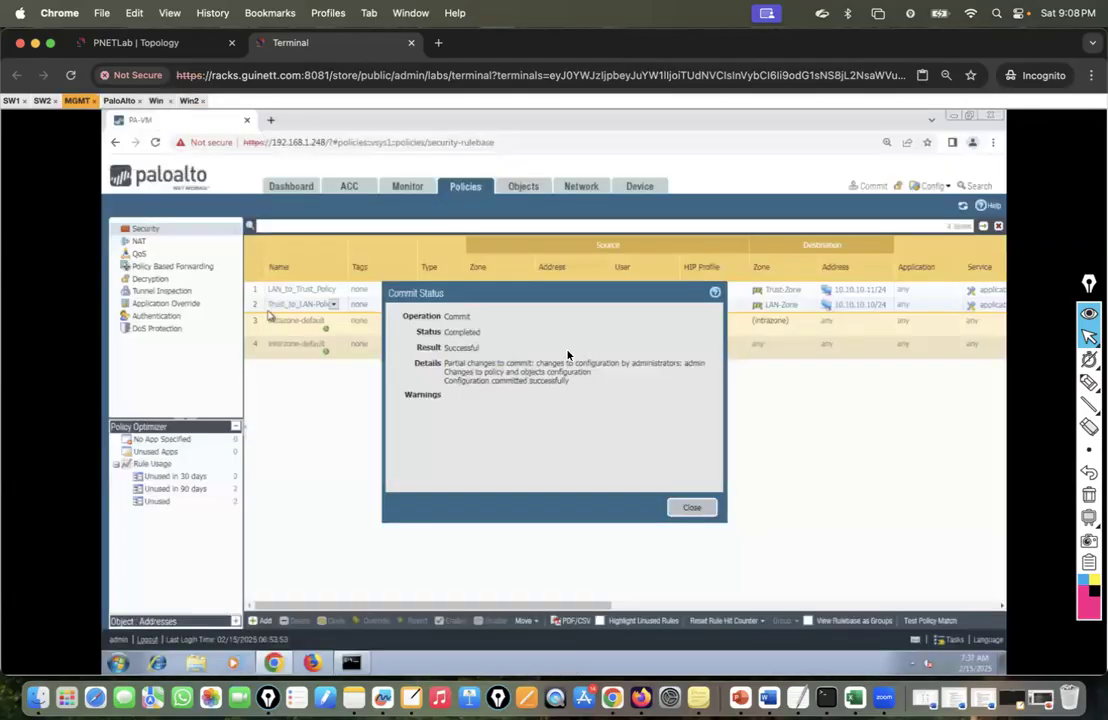
{"action": "left_click", "coordinate": [686, 506]}
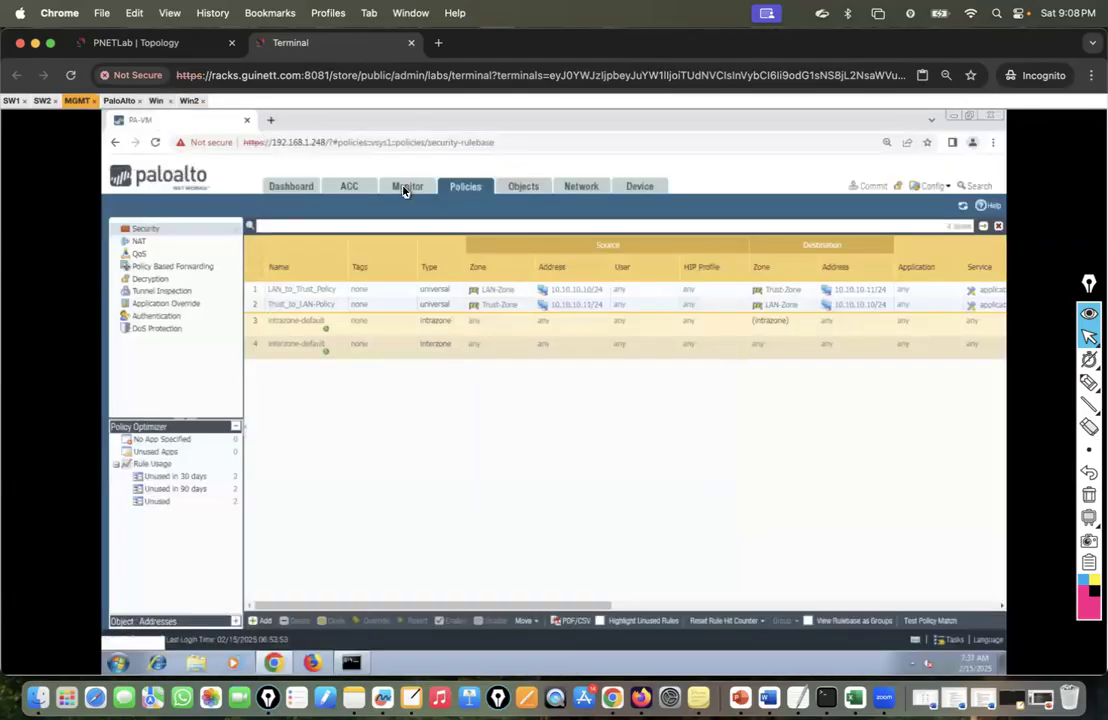
Examine the firewall's session details for one LAN-Zone to Trust-Zone ping and one Trust-Zone to LAN-Zone ping.
{"action": "left_click", "coordinate": [405, 187]}
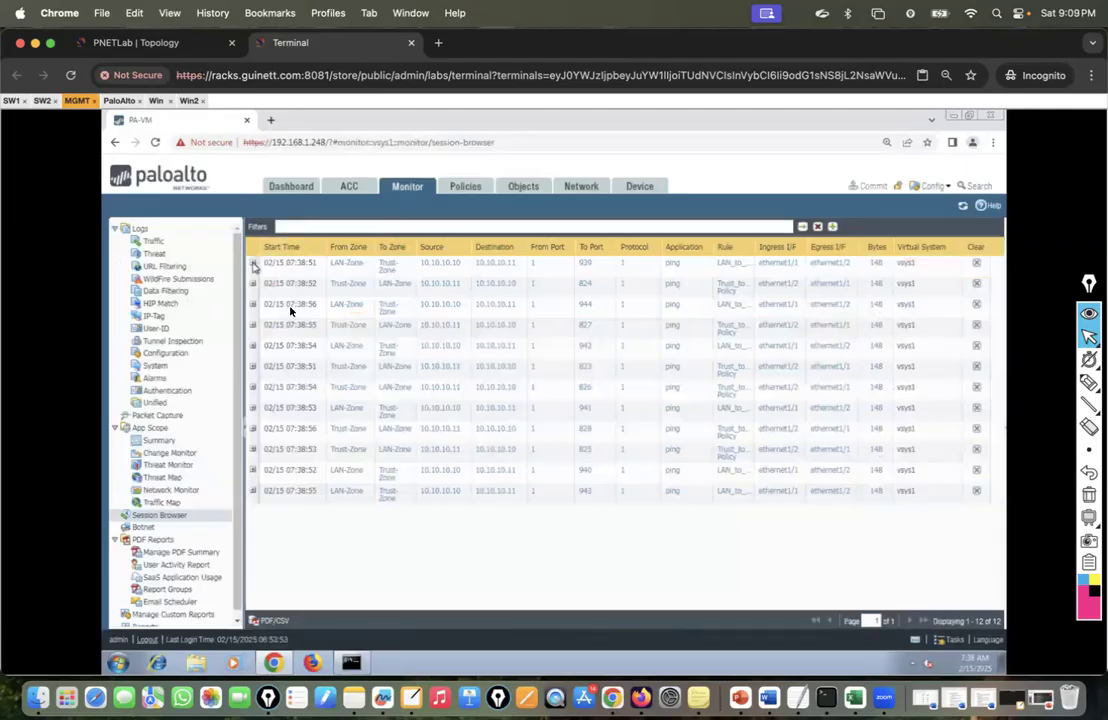
{"action": "left_click", "coordinate": [251, 263]}
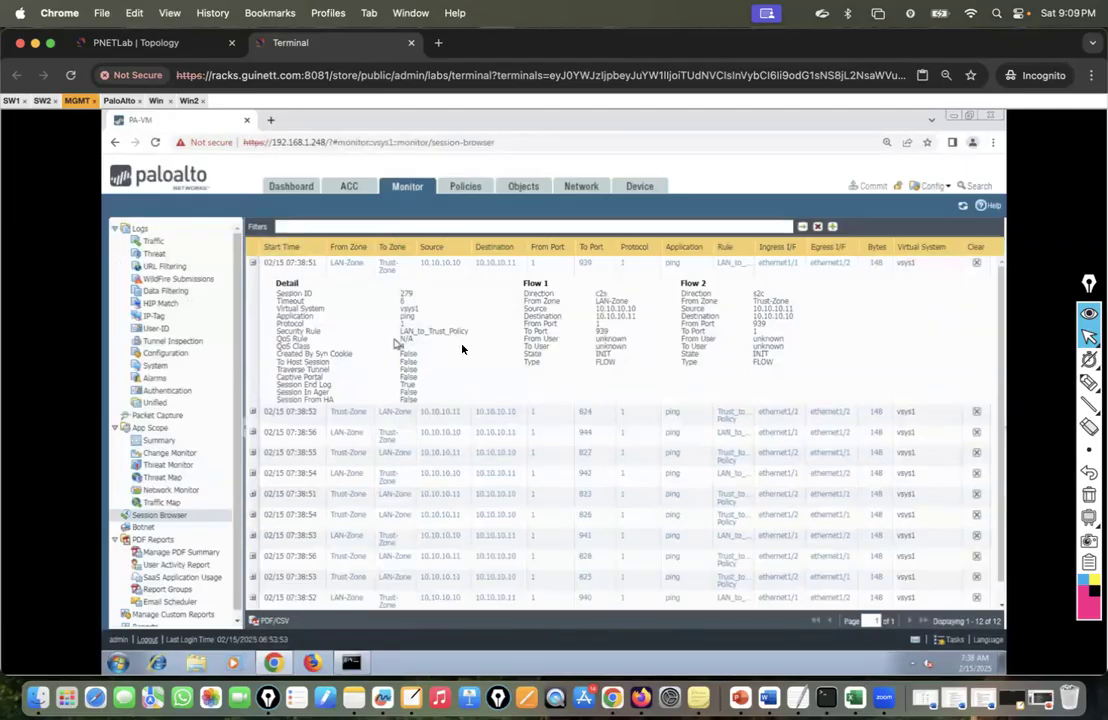
{"action": "left_click", "coordinate": [253, 453]}
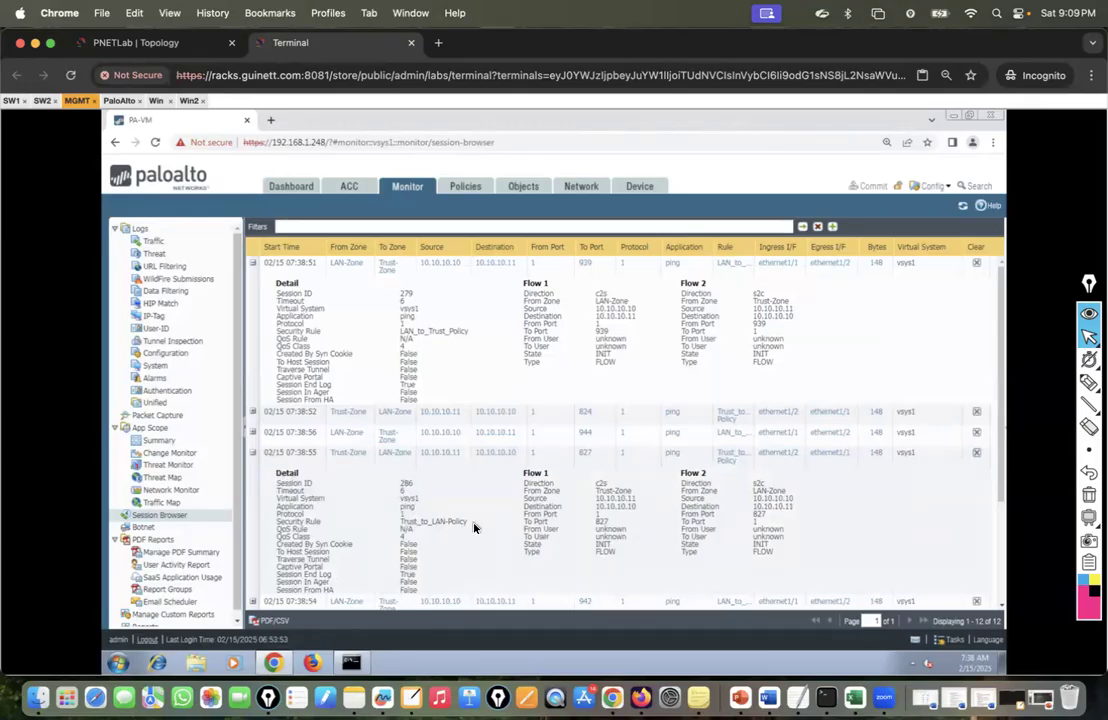
Mark the Flow 1 source and destination addresses and circle the security rule in both session details, and clear the markings.
{"action": "left_click", "coordinate": [1089, 383]}
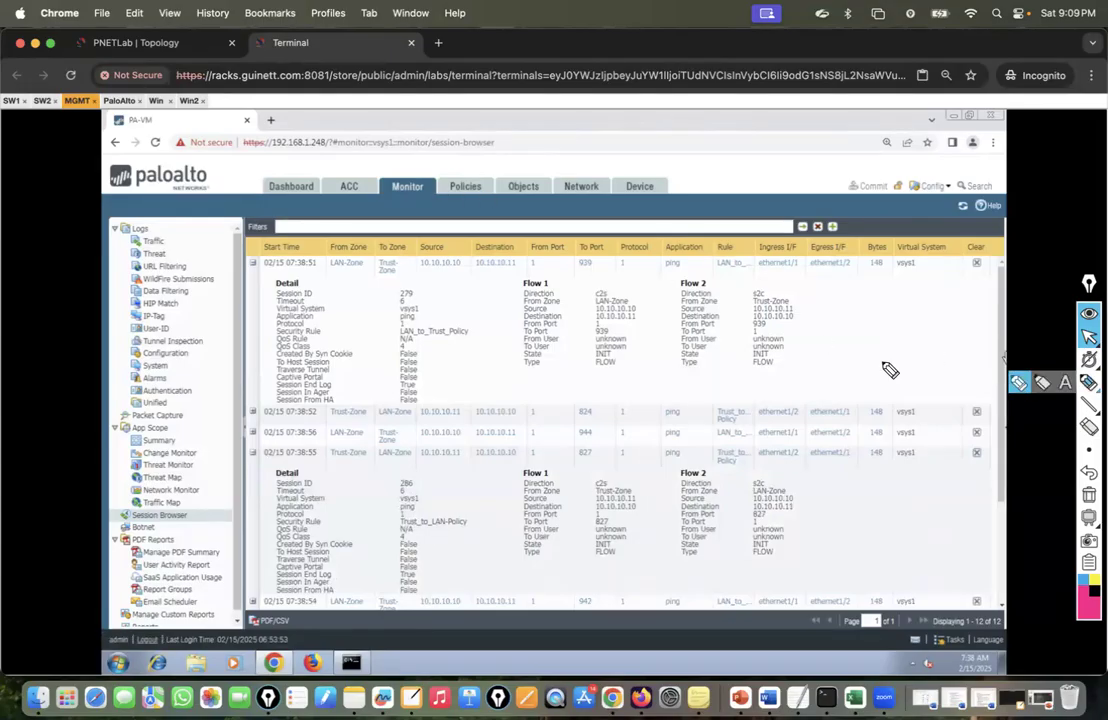
{"action": "left_click_drag", "start_coordinate": [634, 303], "coordinate": [637, 320]}
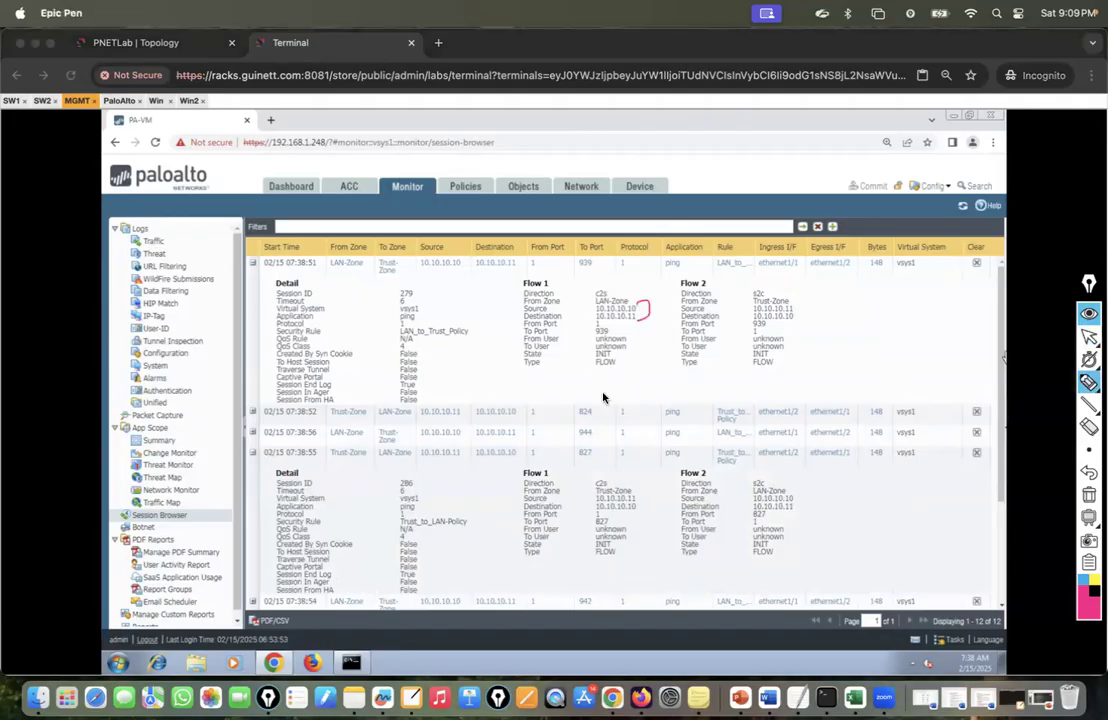
{"action": "mouse_move", "coordinate": [453, 324]}
{"action": "left_mouse_down"}
{"action": "mouse_move", "coordinate": [403, 339]}
{"action": "mouse_move", "coordinate": [488, 332]}
{"action": "mouse_move", "coordinate": [450, 320]}
{"action": "left_mouse_up"}
{"action": "left_click_drag", "start_coordinate": [637, 490], "coordinate": [636, 509]}
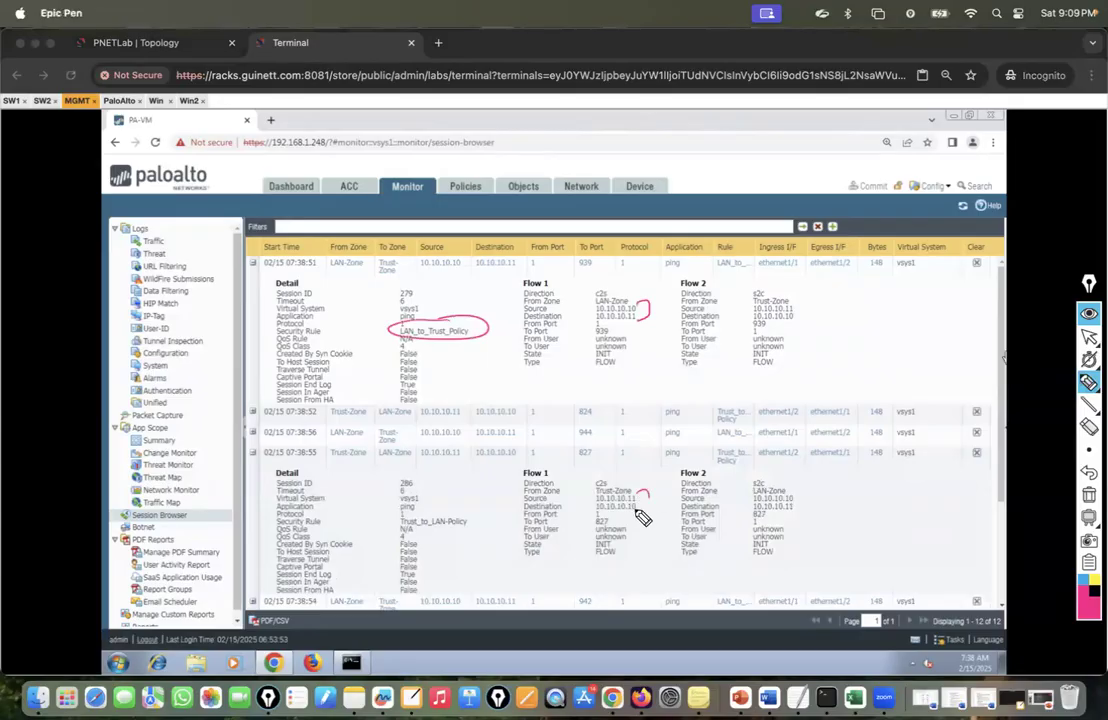
{"action": "mouse_move", "coordinate": [469, 513]}
{"action": "left_mouse_down"}
{"action": "mouse_move", "coordinate": [398, 516]}
{"action": "mouse_move", "coordinate": [447, 535]}
{"action": "mouse_move", "coordinate": [468, 514]}
{"action": "left_mouse_up"}
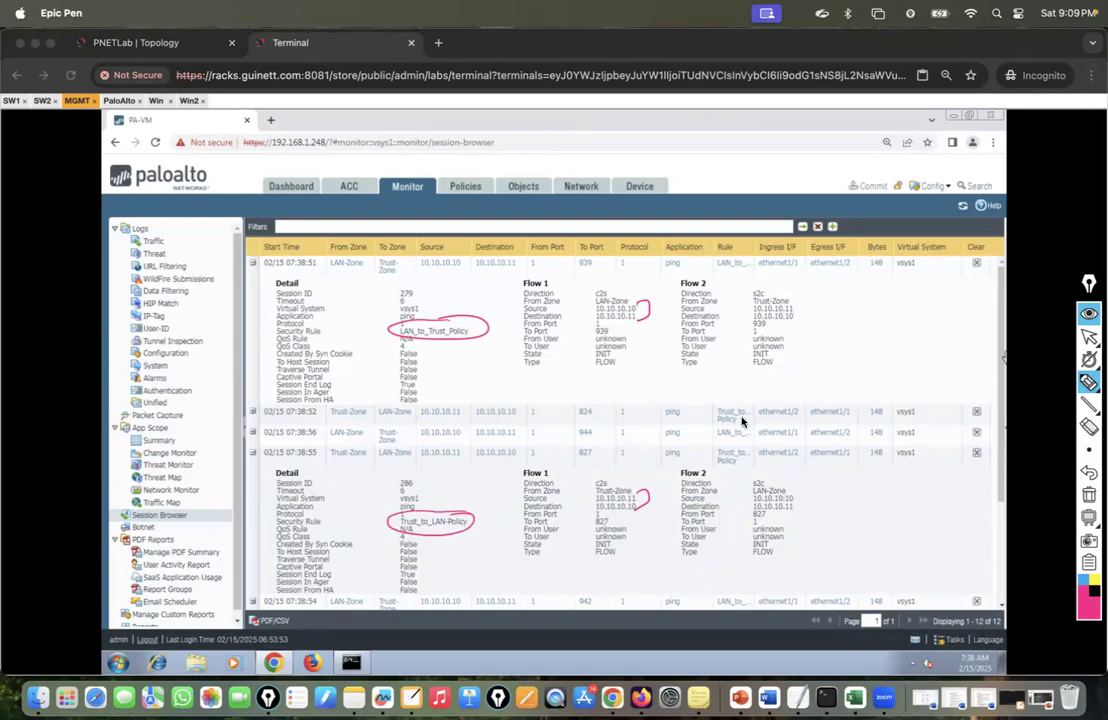
{"action": "left_click", "coordinate": [1089, 336]}
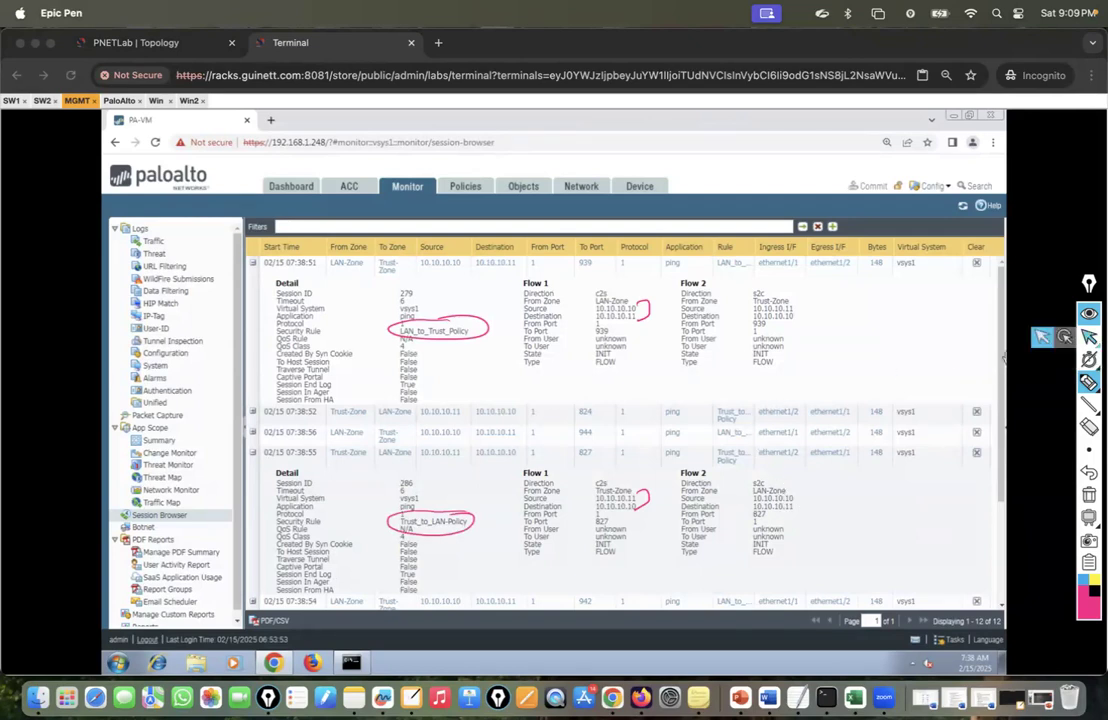
{"action": "left_click", "coordinate": [1089, 495]}
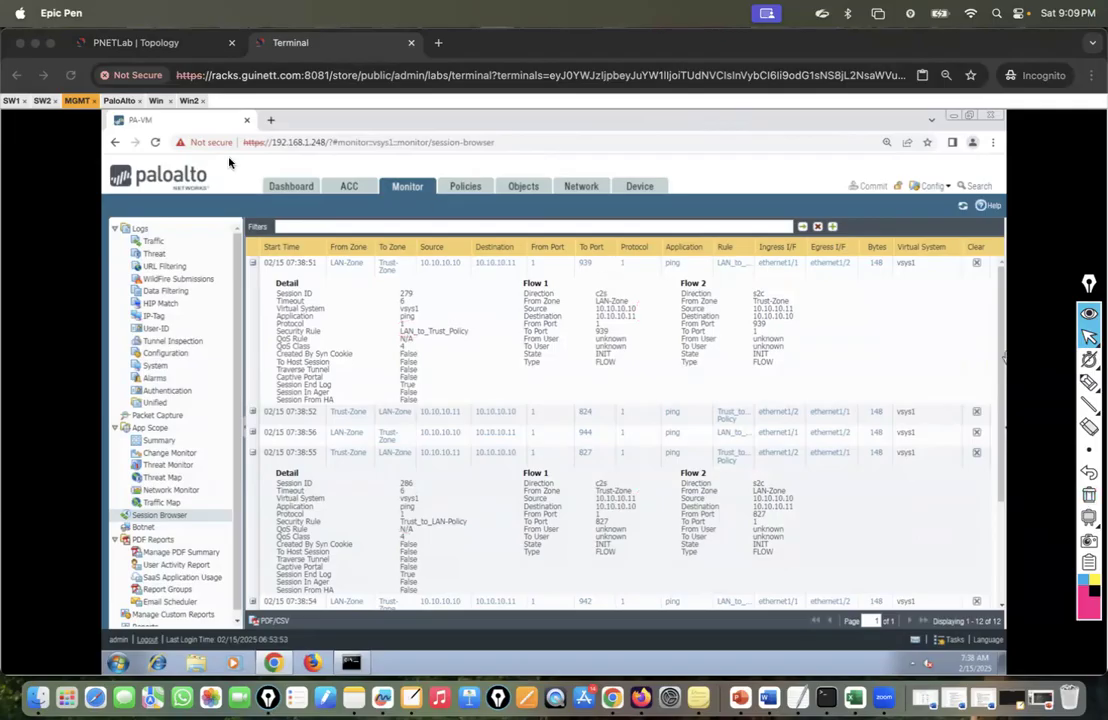
Switch to the lab topology and draw the traffic path from Win through PaloAlto to Win2, labelled "Policy 1".
{"action": "left_click", "coordinate": [77, 95]}
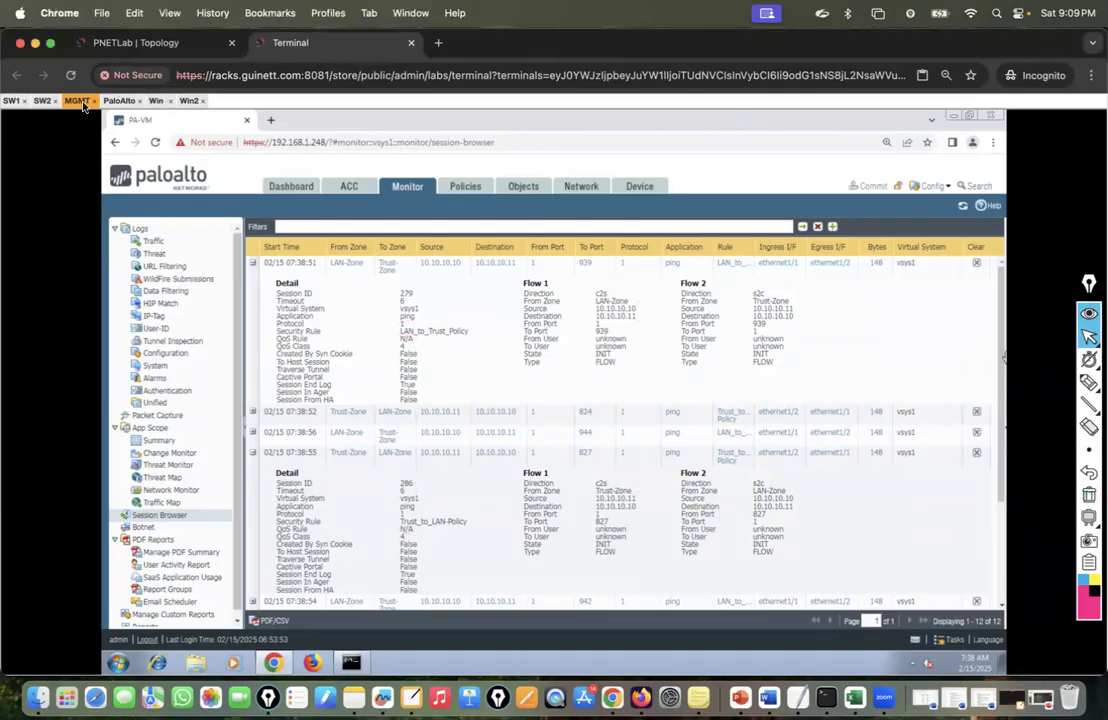
{"action": "left_click", "coordinate": [128, 50]}
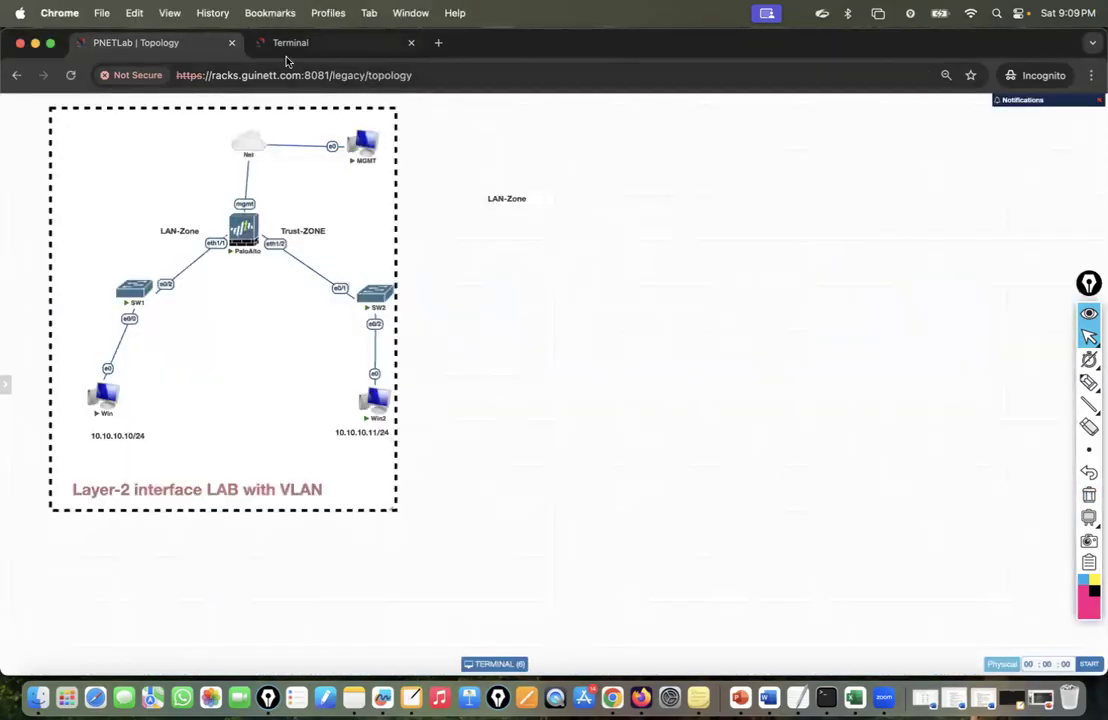
{"action": "left_click", "coordinate": [1089, 383]}
{"action": "left_click", "coordinate": [1082, 387]}
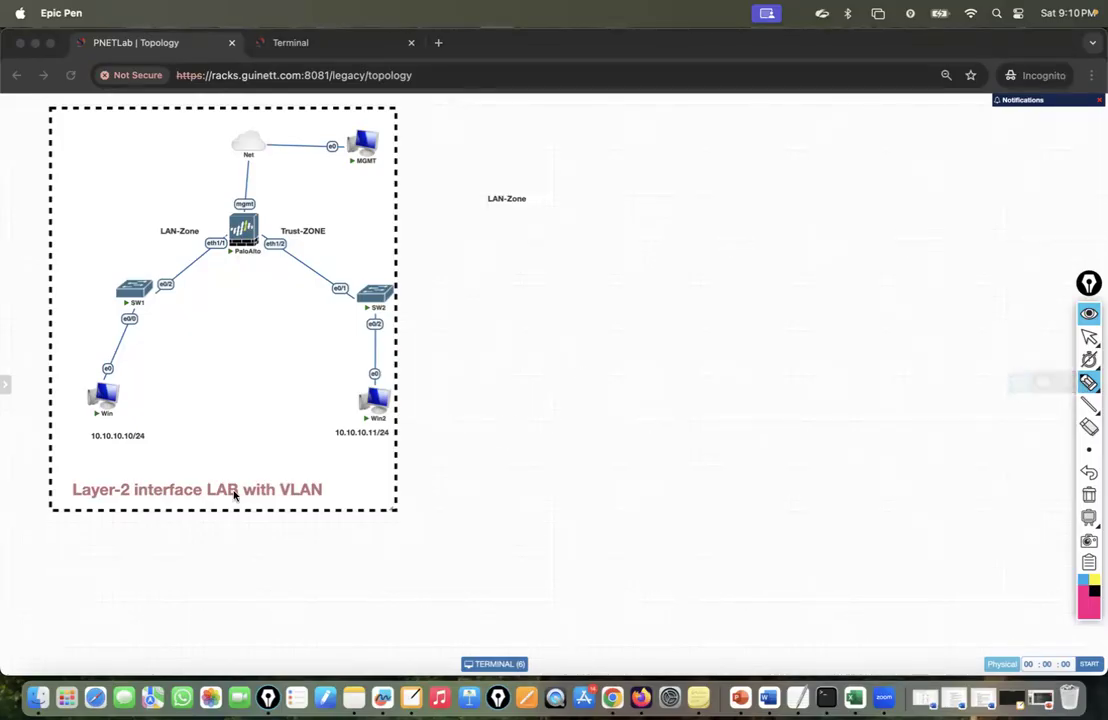
{"action": "mouse_move", "coordinate": [107, 399]}
{"action": "left_mouse_down"}
{"action": "mouse_move", "coordinate": [123, 327]}
{"action": "mouse_move", "coordinate": [175, 212]}
{"action": "mouse_move", "coordinate": [345, 236]}
{"action": "mouse_move", "coordinate": [372, 392]}
{"action": "mouse_move", "coordinate": [396, 290]}
{"action": "left_mouse_up"}
{"action": "mouse_move", "coordinate": [346, 256]}
{"action": "left_mouse_down"}
{"action": "mouse_move", "coordinate": [452, 229]}
{"action": "mouse_move", "coordinate": [470, 204]}
{"action": "mouse_move", "coordinate": [512, 203]}
{"action": "left_mouse_up"}
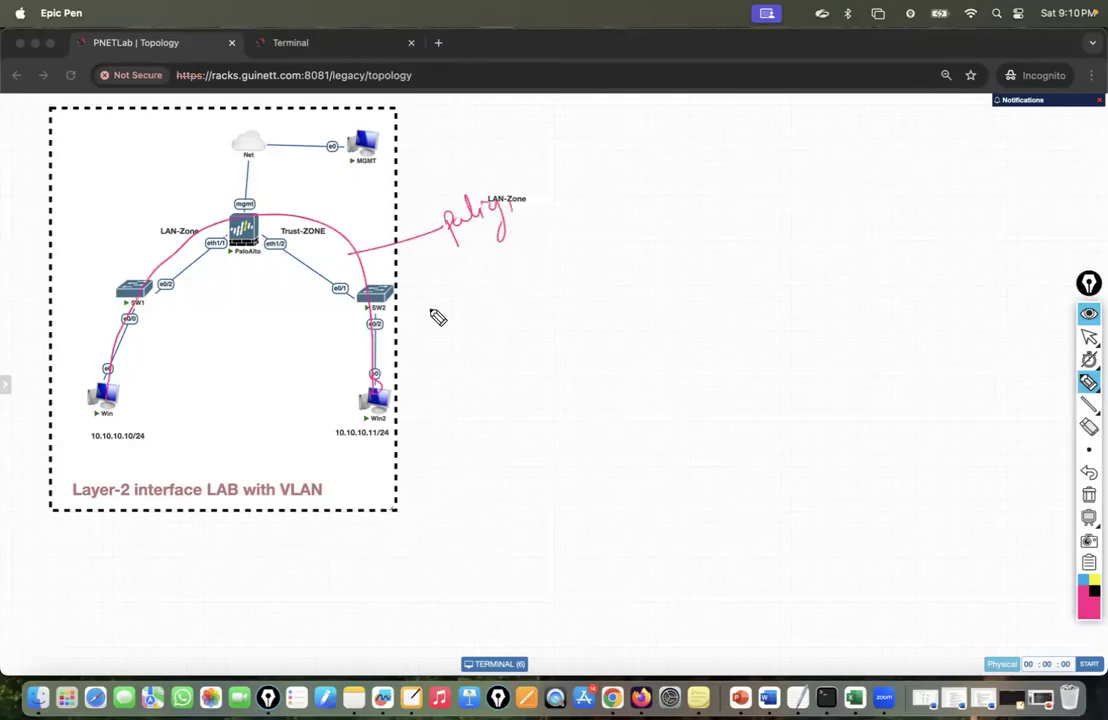
Draw the reverse path from Win2 back to Win labelled "Policy 2", and add an equals sign after each policy label.
{"action": "mouse_move", "coordinate": [402, 391]}
{"action": "left_mouse_down"}
{"action": "mouse_move", "coordinate": [260, 158]}
{"action": "mouse_move", "coordinate": [109, 321]}
{"action": "mouse_move", "coordinate": [101, 368]}
{"action": "left_mouse_up"}
{"action": "mouse_move", "coordinate": [400, 307]}
{"action": "left_mouse_down"}
{"action": "mouse_move", "coordinate": [493, 288]}
{"action": "mouse_move", "coordinate": [544, 262]}
{"action": "mouse_move", "coordinate": [576, 287]}
{"action": "mouse_move", "coordinate": [586, 257]}
{"action": "mouse_move", "coordinate": [620, 260]}
{"action": "mouse_move", "coordinate": [614, 247]}
{"action": "left_mouse_up"}
{"action": "left_click_drag", "start_coordinate": [606, 254], "coordinate": [615, 253]}
{"action": "left_click_drag", "start_coordinate": [536, 194], "coordinate": [546, 193]}
{"action": "left_click_drag", "start_coordinate": [537, 200], "coordinate": [547, 199]}
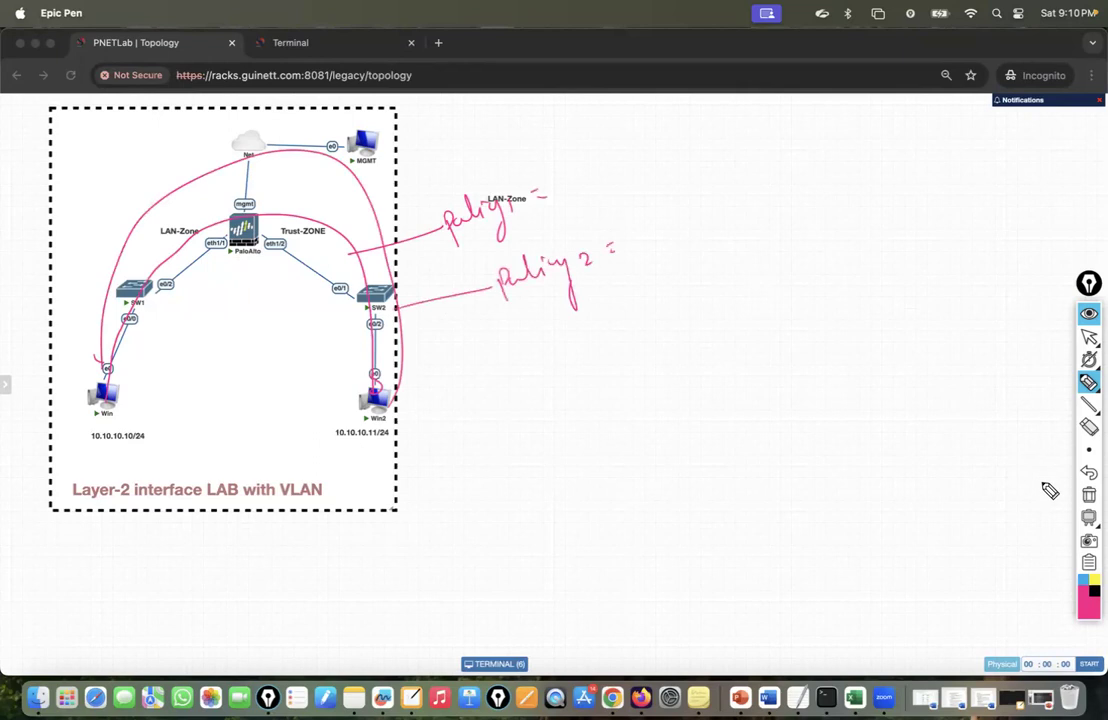
Change the pen to dark brown, circle the ends of the two policy labels, and clear all annotations.
{"action": "left_click", "coordinate": [1088, 607]}
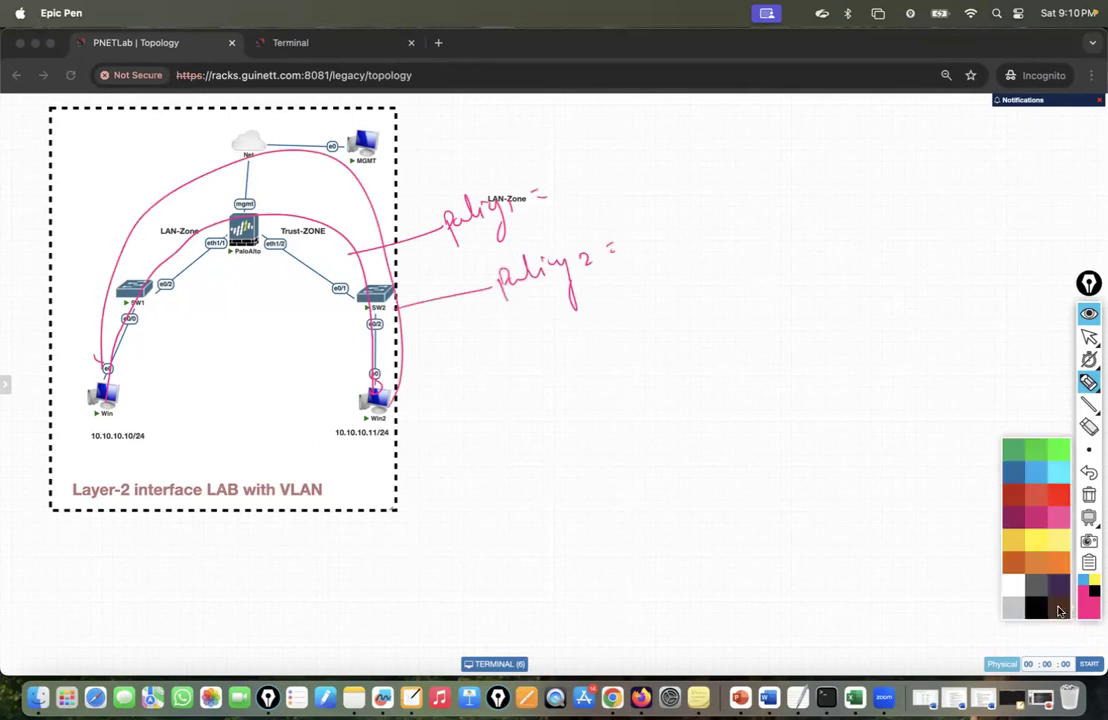
{"action": "left_click", "coordinate": [1061, 607]}
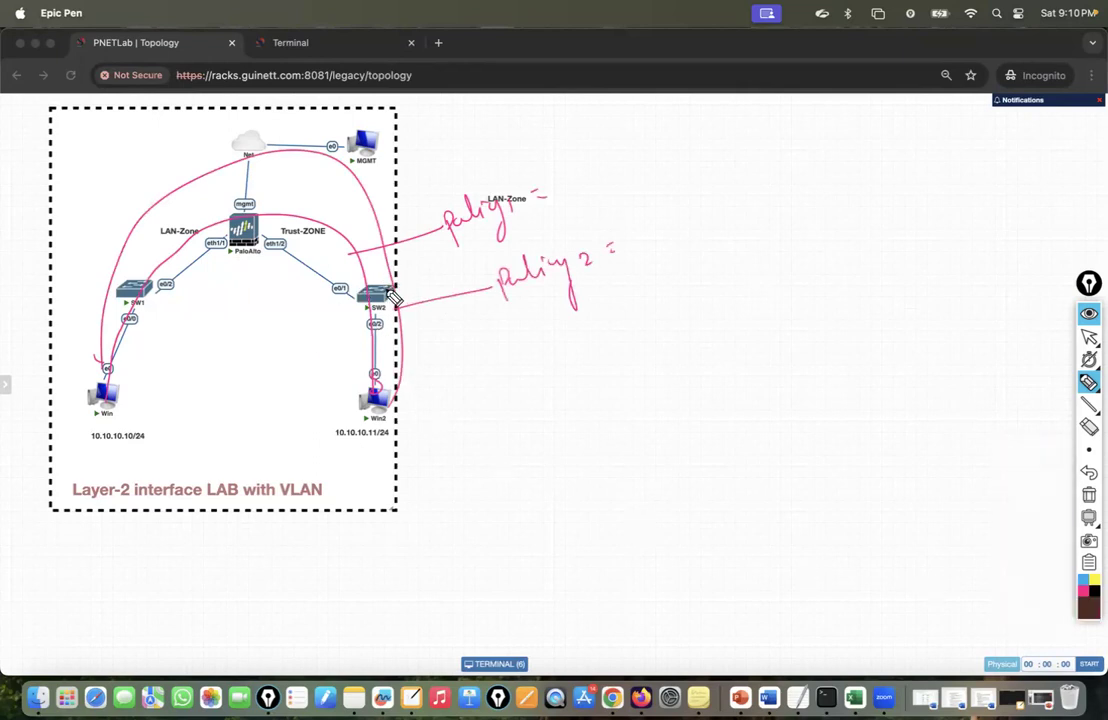
{"action": "mouse_move", "coordinate": [512, 201]}
{"action": "left_mouse_down"}
{"action": "mouse_move", "coordinate": [512, 212]}
{"action": "mouse_move", "coordinate": [523, 209]}
{"action": "left_mouse_up"}
{"action": "left_click_drag", "start_coordinate": [536, 198], "coordinate": [561, 184]}
{"action": "left_click_drag", "start_coordinate": [588, 252], "coordinate": [576, 266]}
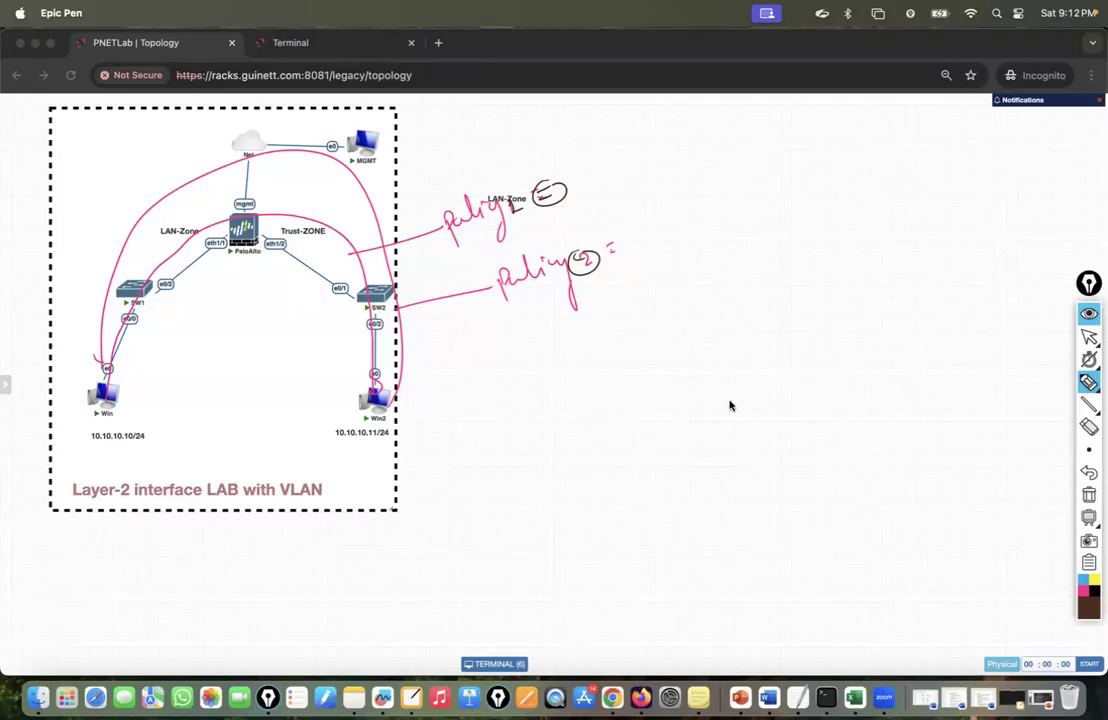
{"action": "left_click", "coordinate": [1088, 496]}
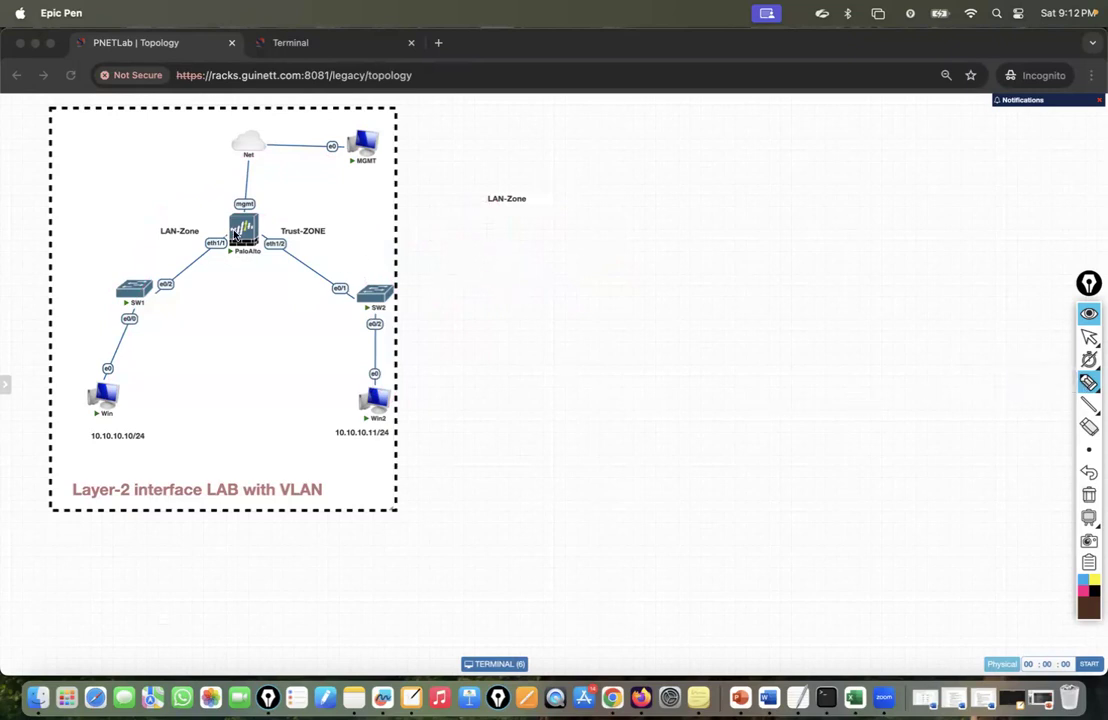
Draw an arrow out from the PaloAlto node and write an underlined "NextGen Firewall" with an arrow down to "Statefull fw".
{"action": "left_click_drag", "start_coordinate": [258, 217], "coordinate": [667, 180]}
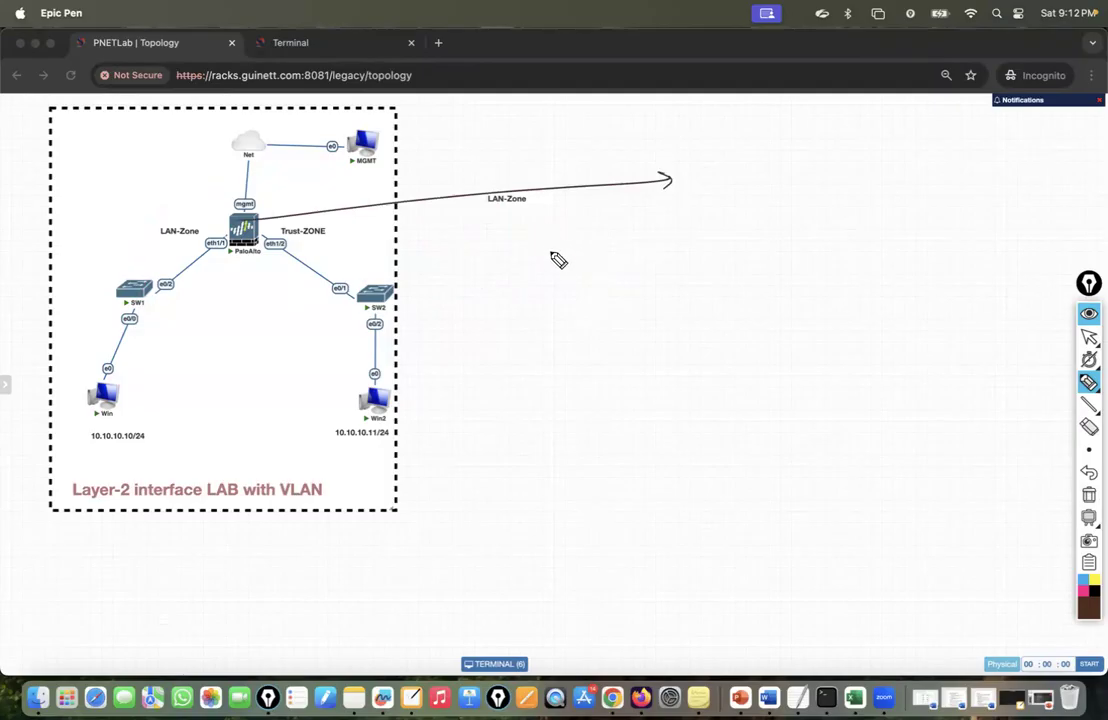
{"action": "mouse_move", "coordinate": [552, 266]}
{"action": "left_mouse_down"}
{"action": "mouse_move", "coordinate": [589, 247]}
{"action": "mouse_move", "coordinate": [636, 256]}
{"action": "mouse_move", "coordinate": [754, 231]}
{"action": "mouse_move", "coordinate": [742, 211]}
{"action": "left_mouse_up"}
{"action": "left_click_drag", "start_coordinate": [748, 236], "coordinate": [752, 208]}
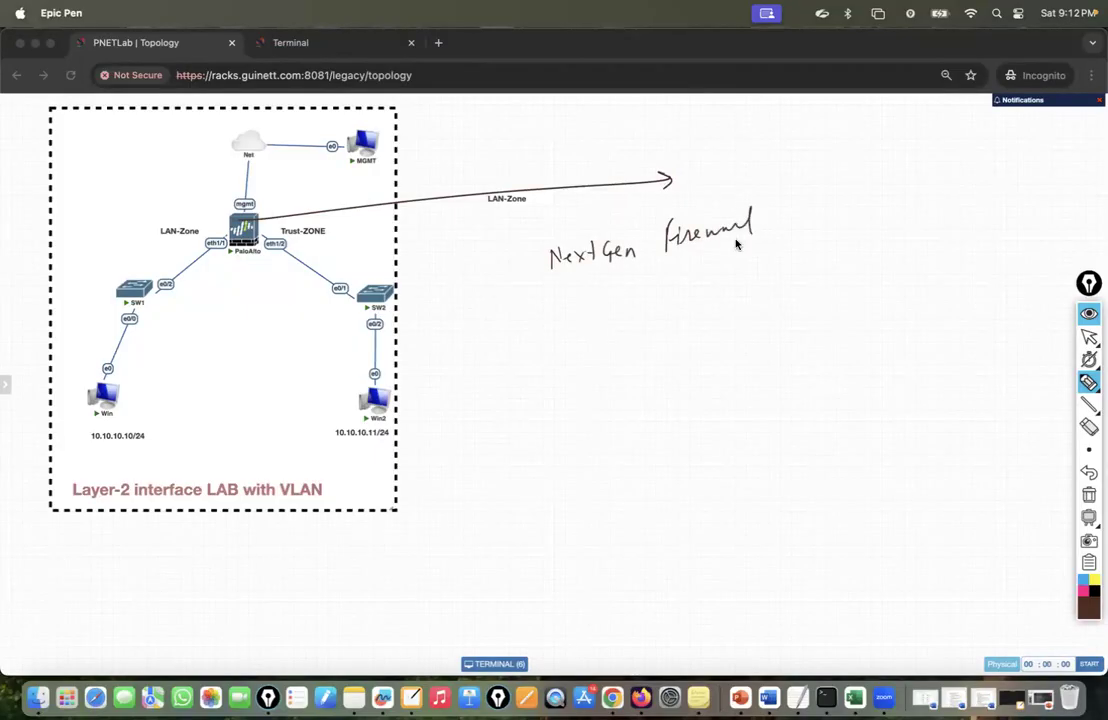
{"action": "left_click_drag", "start_coordinate": [522, 282], "coordinate": [776, 240]}
{"action": "mouse_move", "coordinate": [538, 285]}
{"action": "left_mouse_down"}
{"action": "mouse_move", "coordinate": [530, 360]}
{"action": "mouse_move", "coordinate": [553, 387]}
{"action": "mouse_move", "coordinate": [572, 386]}
{"action": "left_mouse_up"}
{"action": "left_click_drag", "start_coordinate": [574, 382], "coordinate": [695, 352]}
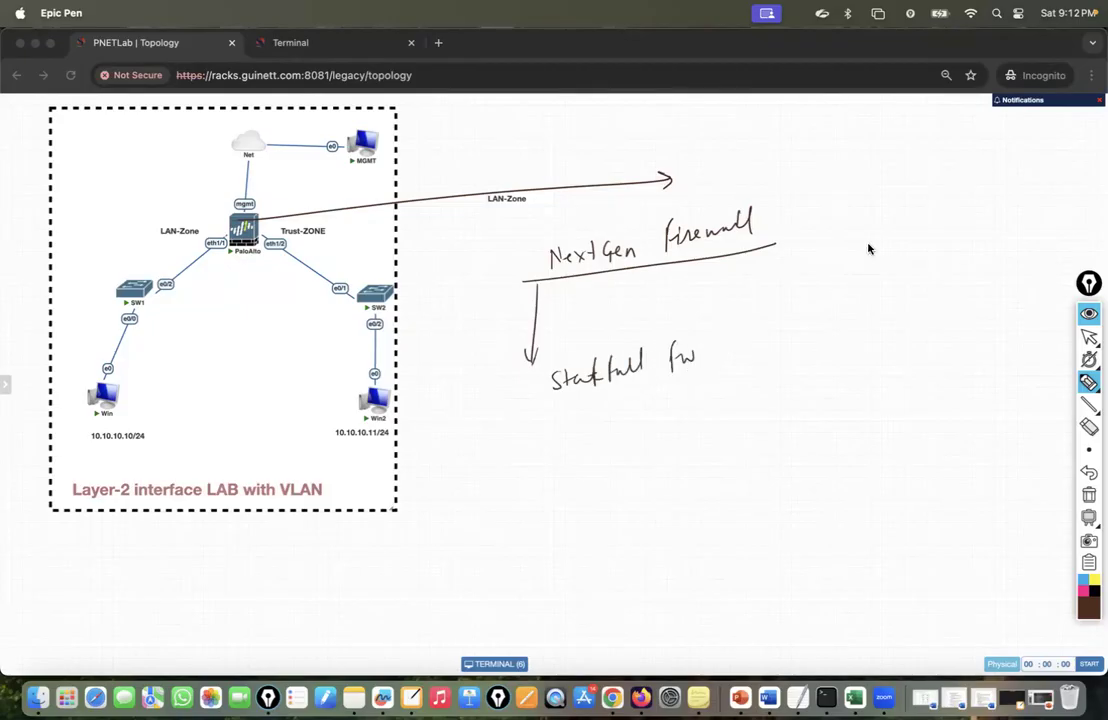
Write an underlined "old fw" beside the NextGen note, with an arrow down to an underlined "Stateless (fw)".
{"action": "mouse_move", "coordinate": [888, 207]}
{"action": "left_mouse_down"}
{"action": "mouse_move", "coordinate": [885, 220]}
{"action": "mouse_move", "coordinate": [905, 208]}
{"action": "mouse_move", "coordinate": [945, 229]}
{"action": "mouse_move", "coordinate": [942, 218]}
{"action": "left_mouse_up"}
{"action": "left_click_drag", "start_coordinate": [948, 200], "coordinate": [958, 200]}
{"action": "mouse_move", "coordinate": [915, 236]}
{"action": "left_mouse_down"}
{"action": "mouse_move", "coordinate": [909, 300]}
{"action": "mouse_move", "coordinate": [914, 291]}
{"action": "left_mouse_up"}
{"action": "mouse_move", "coordinate": [918, 362]}
{"action": "left_mouse_down"}
{"action": "mouse_move", "coordinate": [947, 341]}
{"action": "mouse_move", "coordinate": [993, 348]}
{"action": "mouse_move", "coordinate": [1004, 324]}
{"action": "mouse_move", "coordinate": [1016, 339]}
{"action": "mouse_move", "coordinate": [1009, 358]}
{"action": "mouse_move", "coordinate": [1031, 335]}
{"action": "mouse_move", "coordinate": [1025, 345]}
{"action": "left_mouse_up"}
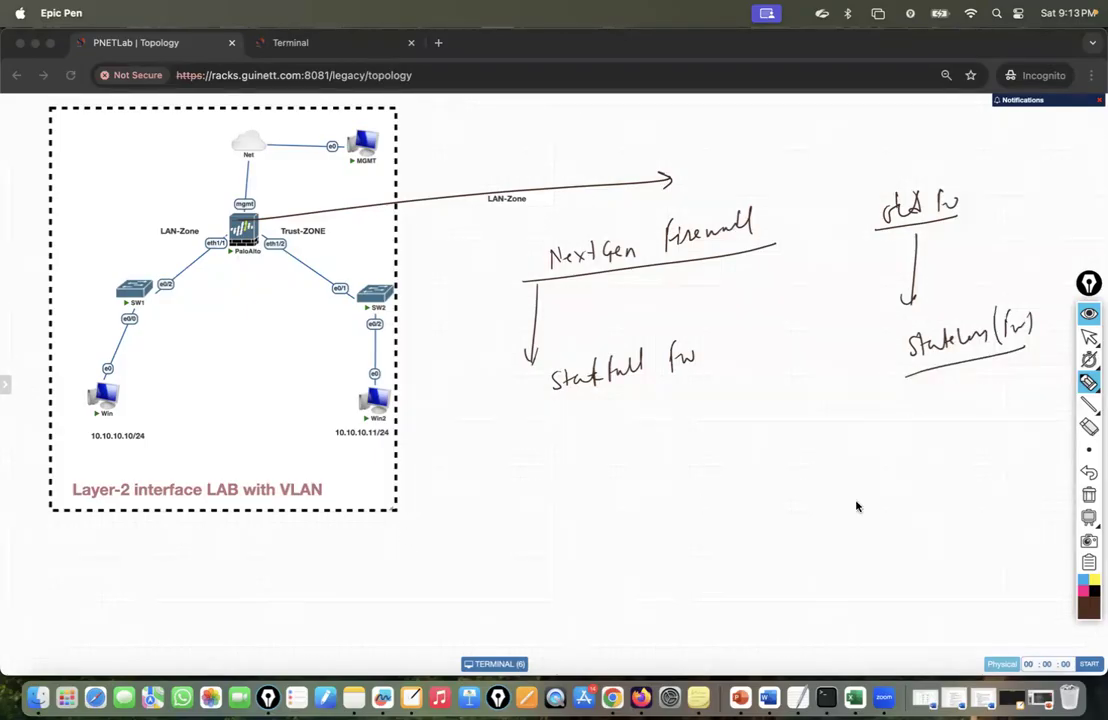
Change the pen to pink, trace the path from Win to Win2, and label the PaloAlto firewall with an underlined "State Table".
{"action": "left_click", "coordinate": [1083, 602]}
{"action": "left_click", "coordinate": [1083, 592]}
{"action": "mouse_move", "coordinate": [97, 401]}
{"action": "left_mouse_down"}
{"action": "mouse_move", "coordinate": [200, 245]}
{"action": "mouse_move", "coordinate": [320, 262]}
{"action": "mouse_move", "coordinate": [361, 330]}
{"action": "left_mouse_up"}
{"action": "left_click_drag", "start_coordinate": [363, 390], "coordinate": [370, 402]}
{"action": "mouse_move", "coordinate": [248, 229]}
{"action": "left_mouse_down"}
{"action": "mouse_move", "coordinate": [401, 116]}
{"action": "mouse_move", "coordinate": [453, 129]}
{"action": "mouse_move", "coordinate": [343, 182]}
{"action": "left_mouse_up"}
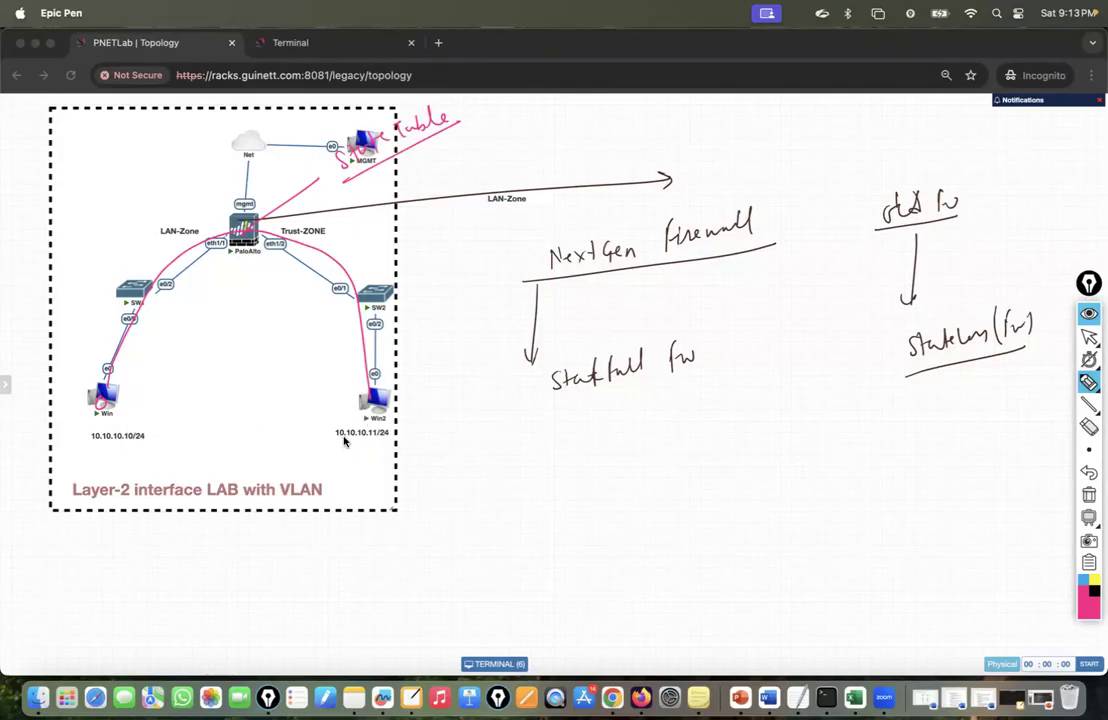
Add a boxed policy note near PaloAlto, trace the return traffic and a separate labelled path from Win2, and clear the annotations.
{"action": "mouse_move", "coordinate": [148, 203]}
{"action": "left_mouse_down"}
{"action": "mouse_move", "coordinate": [150, 165]}
{"action": "mouse_move", "coordinate": [212, 170]}
{"action": "mouse_move", "coordinate": [137, 188]}
{"action": "mouse_move", "coordinate": [132, 140]}
{"action": "mouse_move", "coordinate": [212, 168]}
{"action": "mouse_move", "coordinate": [220, 204]}
{"action": "left_mouse_up"}
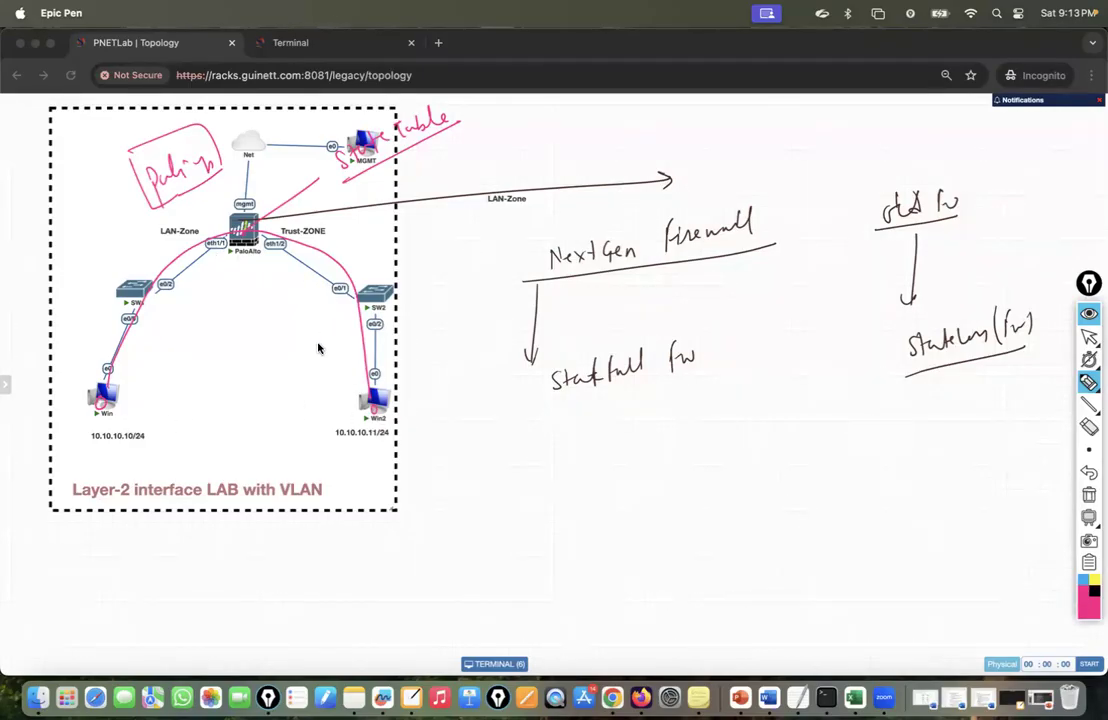
{"action": "mouse_move", "coordinate": [376, 400]}
{"action": "left_mouse_down"}
{"action": "mouse_move", "coordinate": [371, 297]}
{"action": "mouse_move", "coordinate": [242, 203]}
{"action": "mouse_move", "coordinate": [175, 260]}
{"action": "mouse_move", "coordinate": [106, 372]}
{"action": "left_mouse_up"}
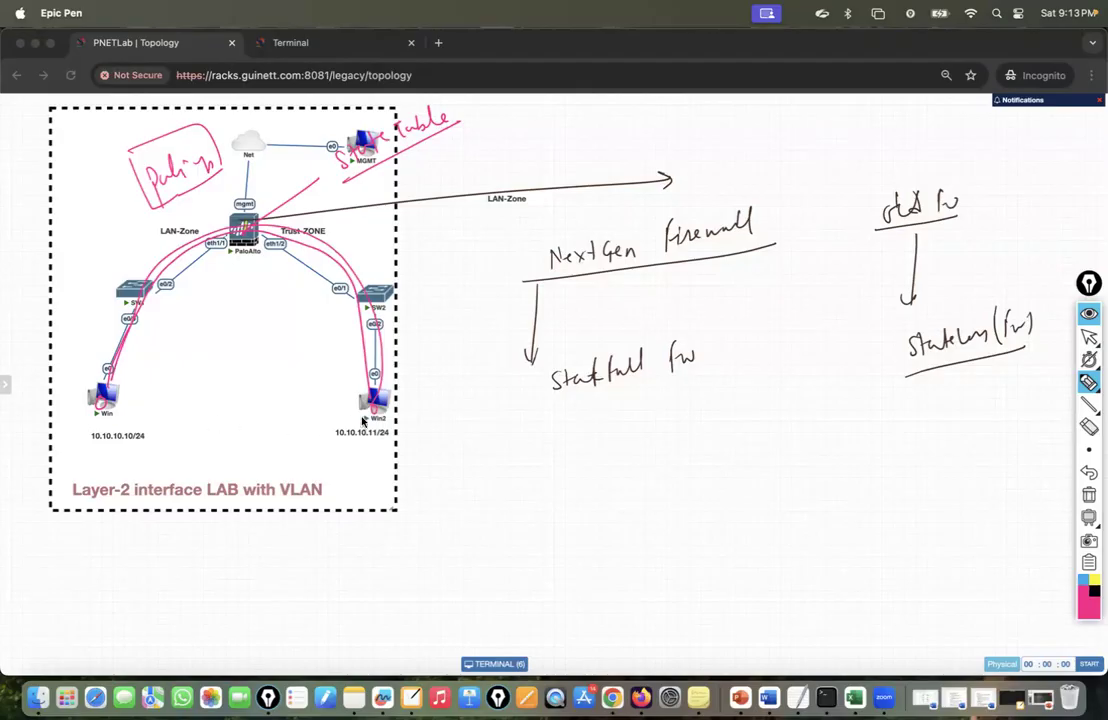
{"action": "mouse_move", "coordinate": [366, 421]}
{"action": "left_mouse_down"}
{"action": "mouse_move", "coordinate": [372, 263]}
{"action": "mouse_move", "coordinate": [202, 250]}
{"action": "left_mouse_up"}
{"action": "mouse_move", "coordinate": [421, 304]}
{"action": "left_mouse_down"}
{"action": "mouse_move", "coordinate": [452, 267]}
{"action": "mouse_move", "coordinate": [463, 290]}
{"action": "left_mouse_up"}
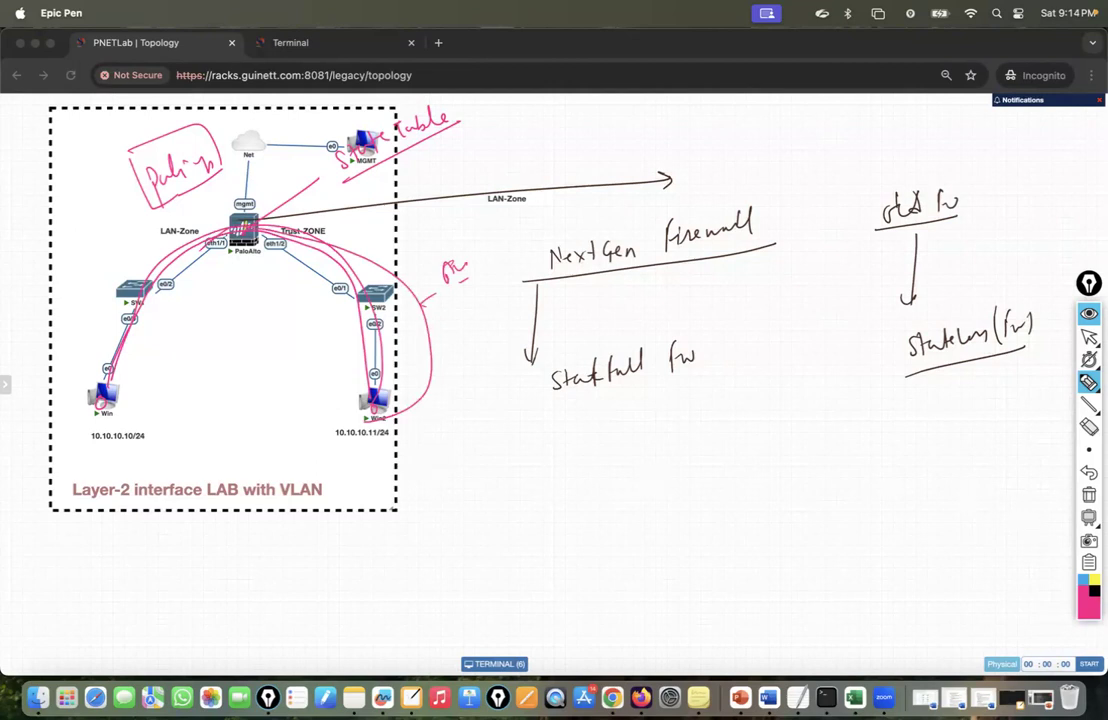
{"action": "left_click", "coordinate": [1089, 494]}
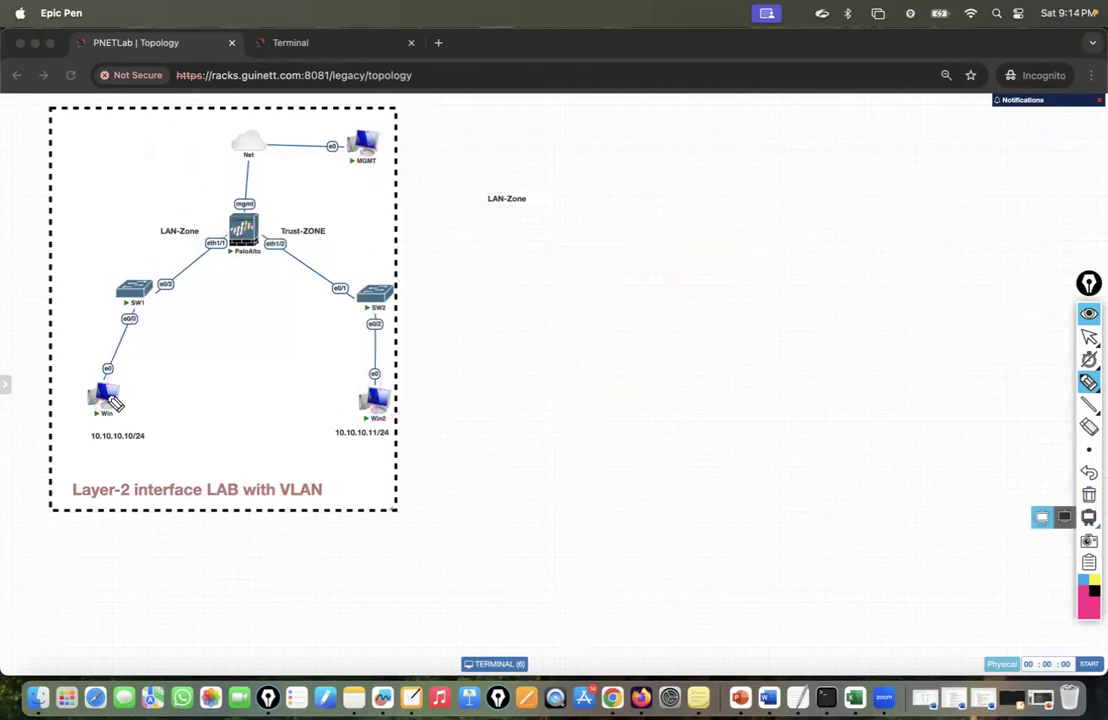
Trace the Win to Win2 path labelled "Policy", add two arrows into Win2, and draw return arcs towards Win.
{"action": "mouse_move", "coordinate": [110, 382]}
{"action": "left_mouse_down"}
{"action": "mouse_move", "coordinate": [240, 215]}
{"action": "mouse_move", "coordinate": [375, 375]}
{"action": "mouse_move", "coordinate": [300, 230]}
{"action": "mouse_move", "coordinate": [453, 163]}
{"action": "mouse_move", "coordinate": [463, 190]}
{"action": "mouse_move", "coordinate": [478, 161]}
{"action": "left_mouse_up"}
{"action": "left_click", "coordinate": [475, 152]}
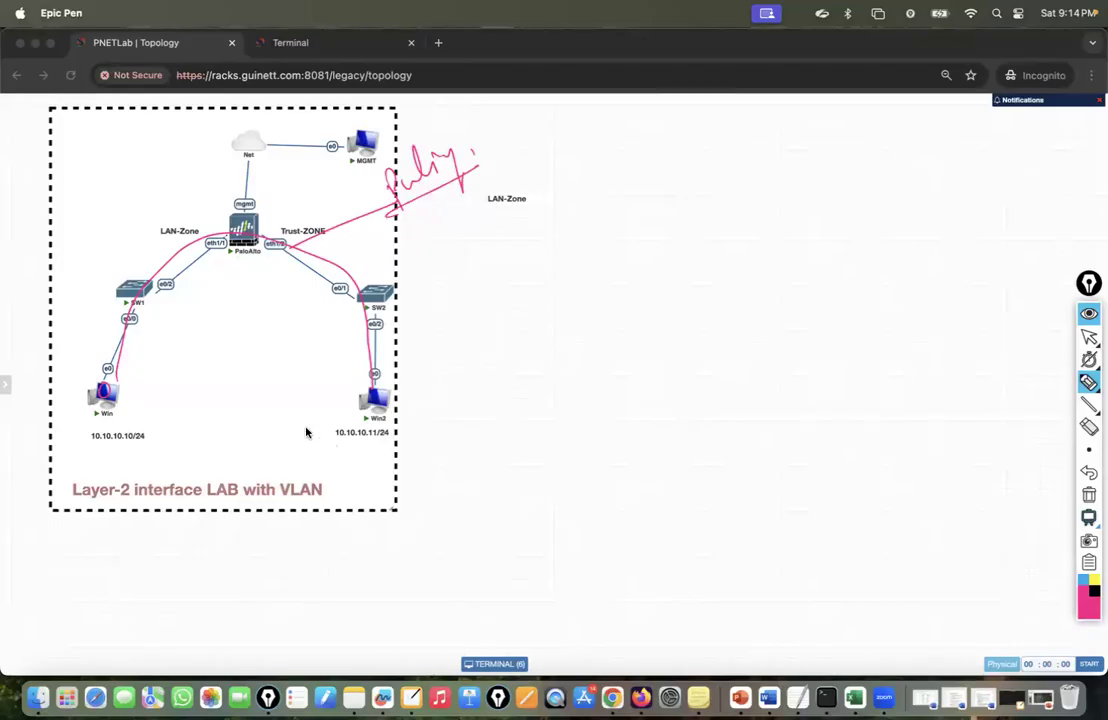
{"action": "left_click_drag", "start_coordinate": [524, 375], "coordinate": [400, 396]}
{"action": "left_click_drag", "start_coordinate": [556, 396], "coordinate": [410, 419]}
{"action": "mouse_move", "coordinate": [548, 400]}
{"action": "left_mouse_down"}
{"action": "mouse_move", "coordinate": [398, 218]}
{"action": "mouse_move", "coordinate": [77, 324]}
{"action": "mouse_move", "coordinate": [68, 405]}
{"action": "left_mouse_up"}
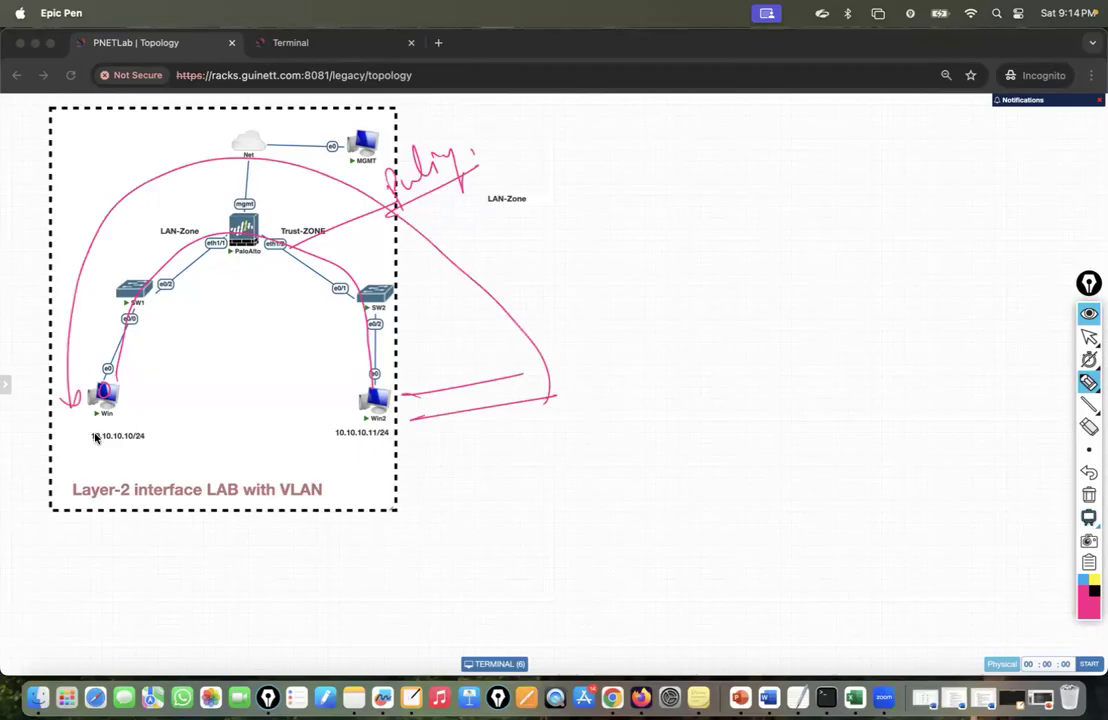
{"action": "left_click_drag", "start_coordinate": [250, 200], "coordinate": [262, 188]}
{"action": "mouse_move", "coordinate": [372, 352]}
{"action": "left_mouse_down"}
{"action": "mouse_move", "coordinate": [203, 180]}
{"action": "mouse_move", "coordinate": [85, 305]}
{"action": "left_mouse_up"}
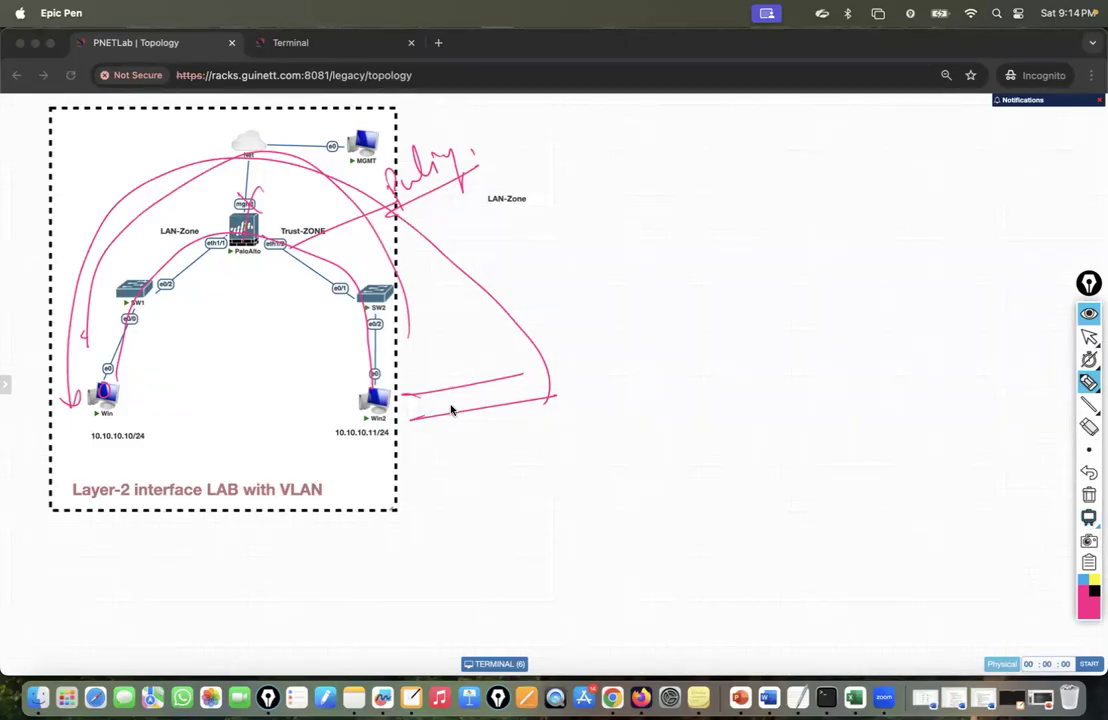
Sketch a tall arc crossed by a loop in the blank area beside the topology, and clear all annotations.
{"action": "mouse_move", "coordinate": [805, 215]}
{"action": "left_mouse_down"}
{"action": "mouse_move", "coordinate": [636, 411]}
{"action": "mouse_move", "coordinate": [628, 535]}
{"action": "left_mouse_up"}
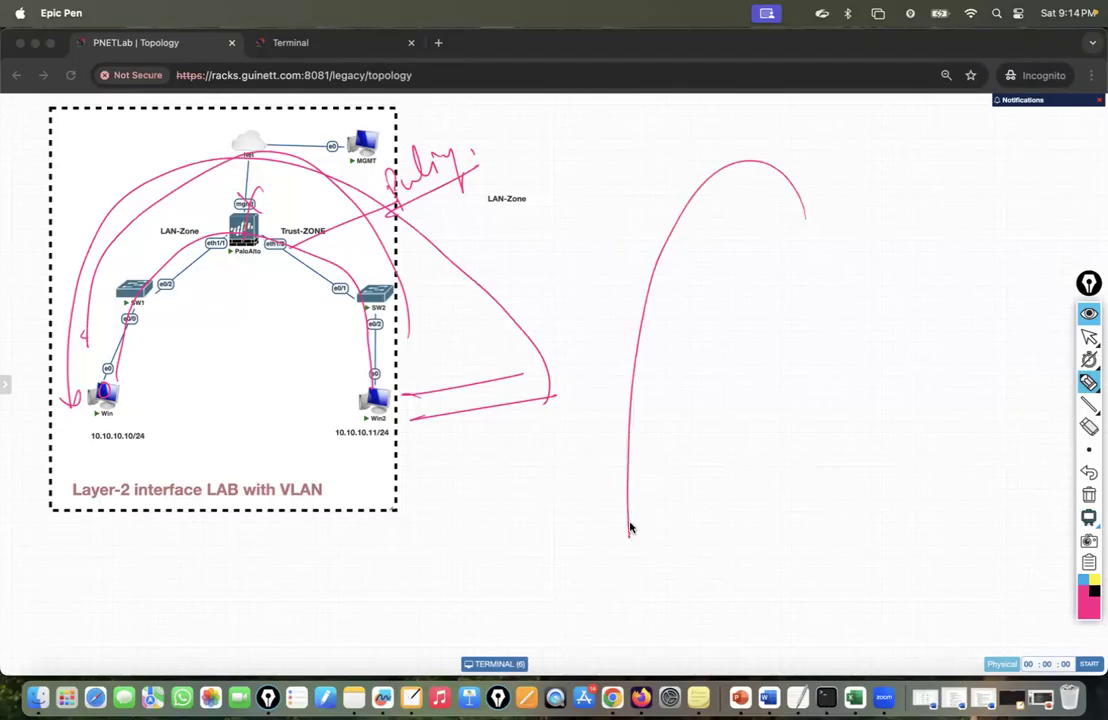
{"action": "left_click_drag", "start_coordinate": [657, 279], "coordinate": [640, 283]}
{"action": "mouse_move", "coordinate": [571, 298]}
{"action": "left_mouse_down"}
{"action": "mouse_move", "coordinate": [638, 452]}
{"action": "mouse_move", "coordinate": [638, 495]}
{"action": "left_mouse_up"}
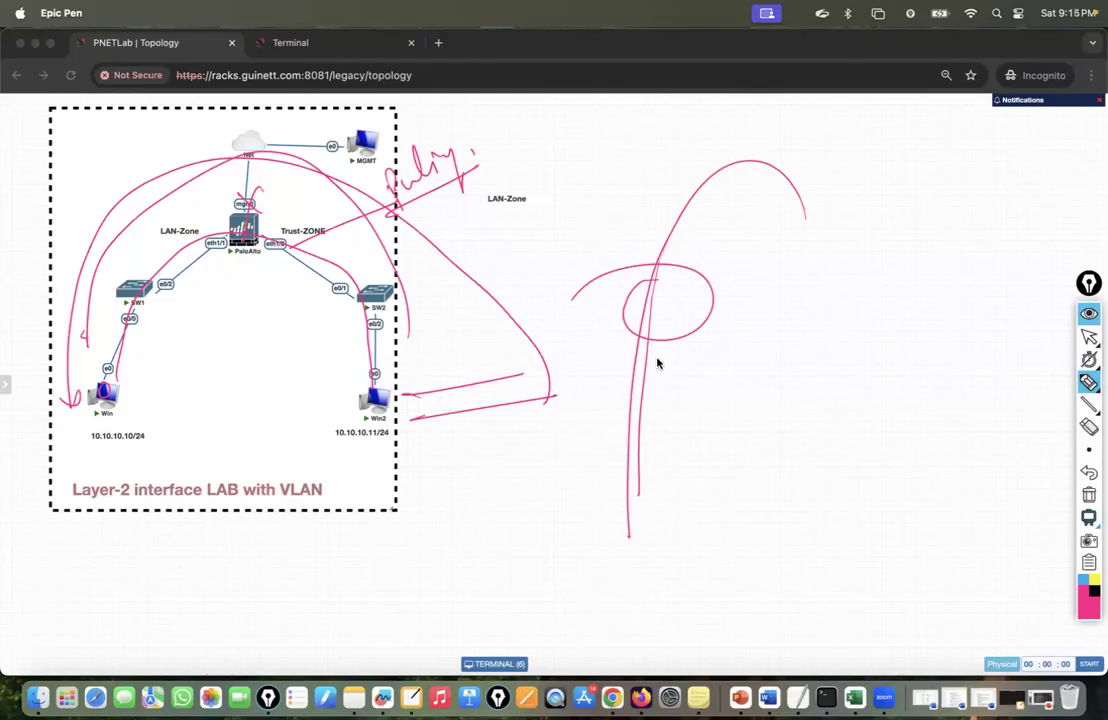
{"action": "left_click", "coordinate": [1089, 494]}
Trace the traffic path from Win through PaloAlto to Win2 twice, marking the firewall and both end machines.
{"action": "left_click_drag", "start_coordinate": [108, 365], "coordinate": [160, 272]}
{"action": "left_click_drag", "start_coordinate": [308, 250], "coordinate": [358, 390]}
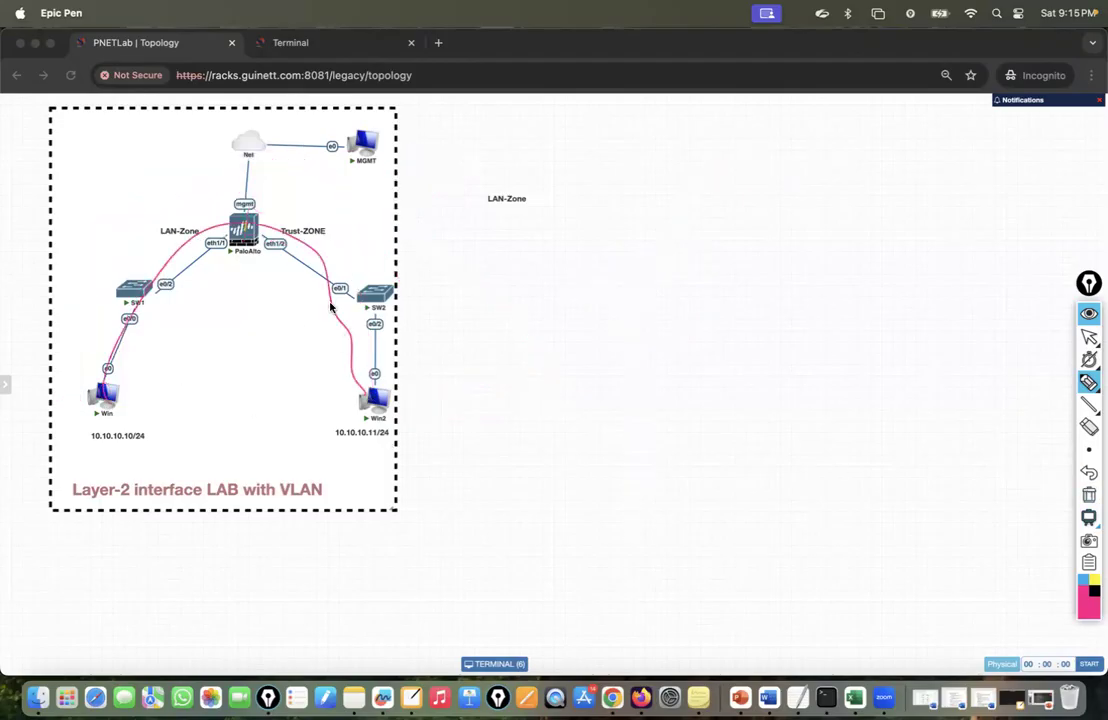
{"action": "mouse_move", "coordinate": [256, 214]}
{"action": "left_mouse_down"}
{"action": "mouse_move", "coordinate": [480, 173]}
{"action": "mouse_move", "coordinate": [485, 183]}
{"action": "mouse_move", "coordinate": [262, 244]}
{"action": "left_mouse_up"}
{"action": "mouse_move", "coordinate": [112, 390]}
{"action": "left_mouse_down"}
{"action": "mouse_move", "coordinate": [106, 346]}
{"action": "mouse_move", "coordinate": [330, 300]}
{"action": "mouse_move", "coordinate": [370, 398]}
{"action": "left_mouse_up"}
Link the traffic path to a handwritten policy note, connect PaloAlto to a circle, loop from Win2 back to Win, and clear the annotations.
{"action": "mouse_move", "coordinate": [335, 286]}
{"action": "left_mouse_down"}
{"action": "mouse_move", "coordinate": [611, 247]}
{"action": "mouse_move", "coordinate": [631, 225]}
{"action": "mouse_move", "coordinate": [656, 238]}
{"action": "left_mouse_up"}
{"action": "mouse_move", "coordinate": [131, 204]}
{"action": "left_mouse_down"}
{"action": "mouse_move", "coordinate": [390, 335]}
{"action": "mouse_move", "coordinate": [372, 396]}
{"action": "mouse_move", "coordinate": [507, 230]}
{"action": "left_mouse_up"}
{"action": "mouse_move", "coordinate": [160, 42]}
{"action": "left_mouse_down"}
{"action": "mouse_move", "coordinate": [72, 340]}
{"action": "mouse_move", "coordinate": [90, 383]}
{"action": "left_mouse_up"}
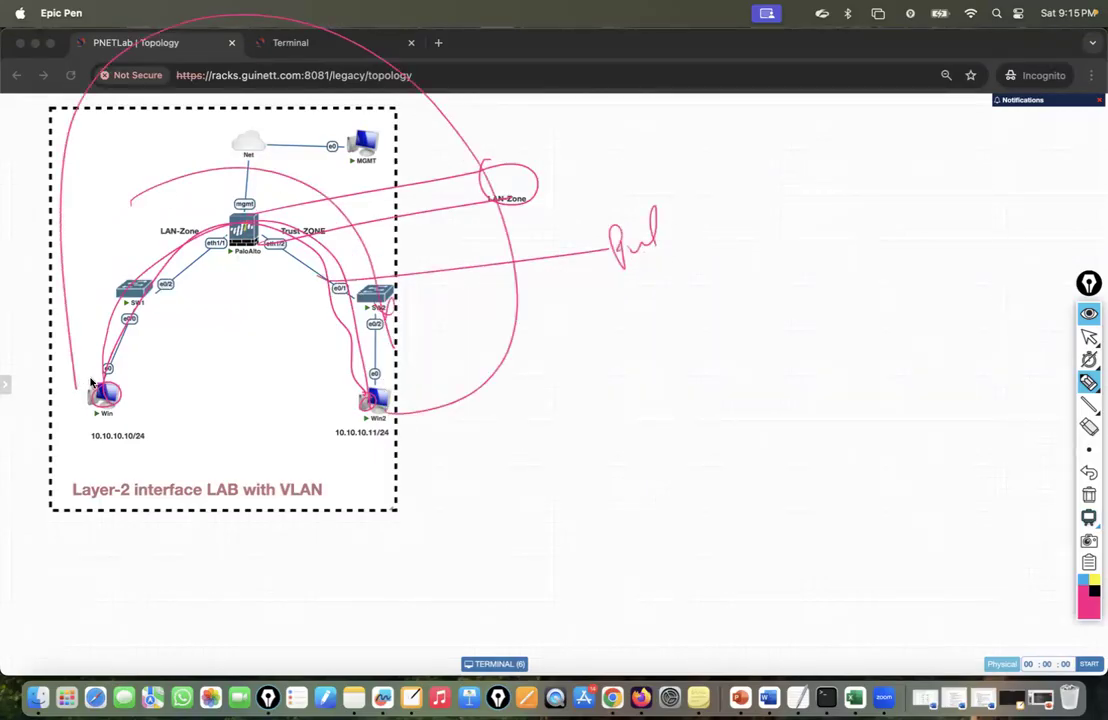
{"action": "mouse_move", "coordinate": [720, 329]}
{"action": "left_mouse_down"}
{"action": "mouse_move", "coordinate": [371, 364]}
{"action": "mouse_move", "coordinate": [447, 371]}
{"action": "left_mouse_up"}
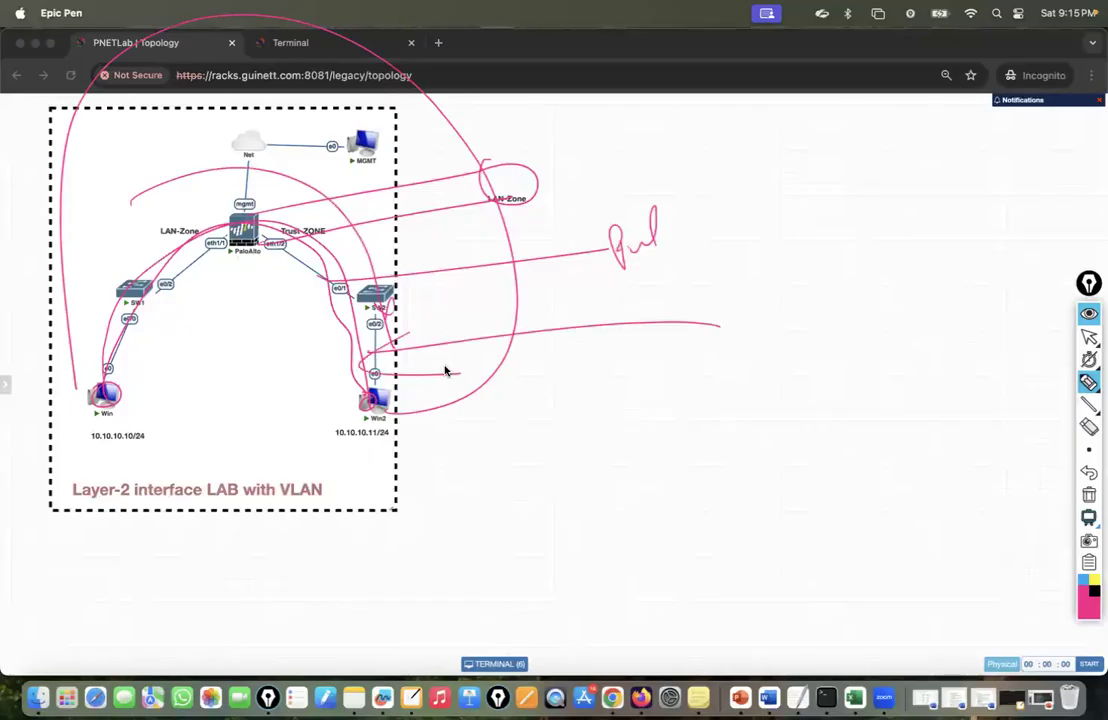
{"action": "left_click", "coordinate": [1089, 494]}
Trace arrows between Win and the MGMT side through PaloAlto, add an arc from PaloAlto to MGMT, and clear the annotations.
{"action": "mouse_move", "coordinate": [104, 384]}
{"action": "left_mouse_down"}
{"action": "mouse_move", "coordinate": [304, 124]}
{"action": "mouse_move", "coordinate": [331, 230]}
{"action": "mouse_move", "coordinate": [129, 387]}
{"action": "mouse_move", "coordinate": [168, 366]}
{"action": "left_mouse_up"}
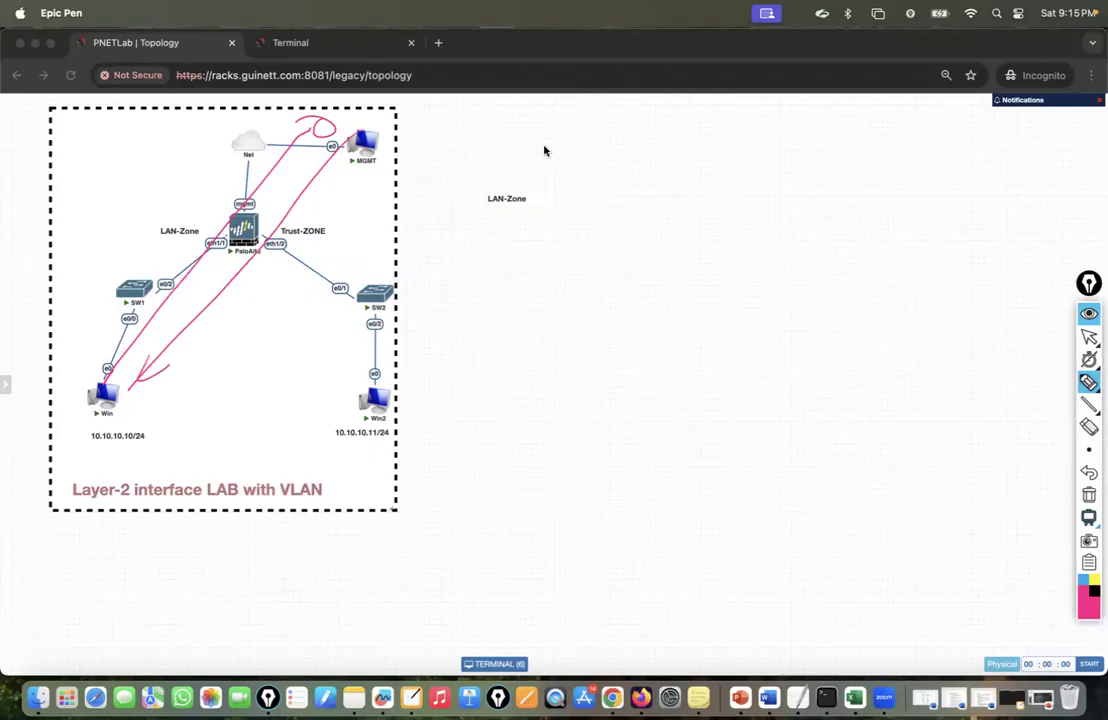
{"action": "mouse_move", "coordinate": [366, 185]}
{"action": "left_mouse_down"}
{"action": "mouse_move", "coordinate": [297, 148]}
{"action": "mouse_move", "coordinate": [228, 313]}
{"action": "left_mouse_up"}
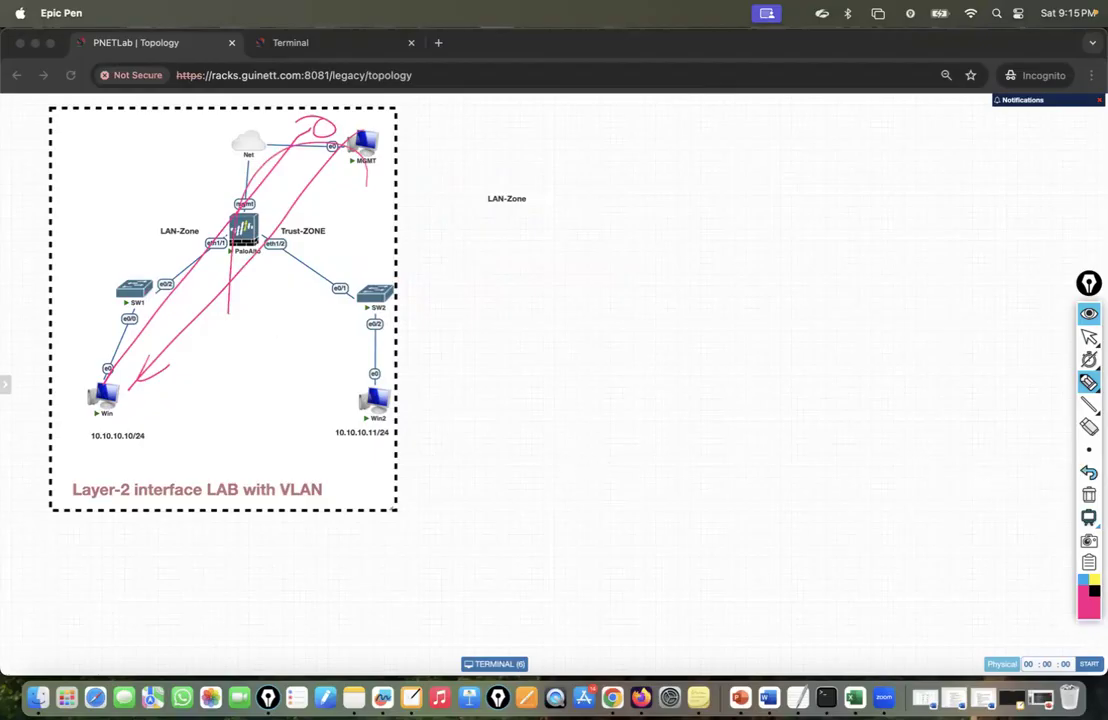
{"action": "left_click", "coordinate": [1089, 495]}
{"action": "left_click", "coordinate": [1089, 338]}
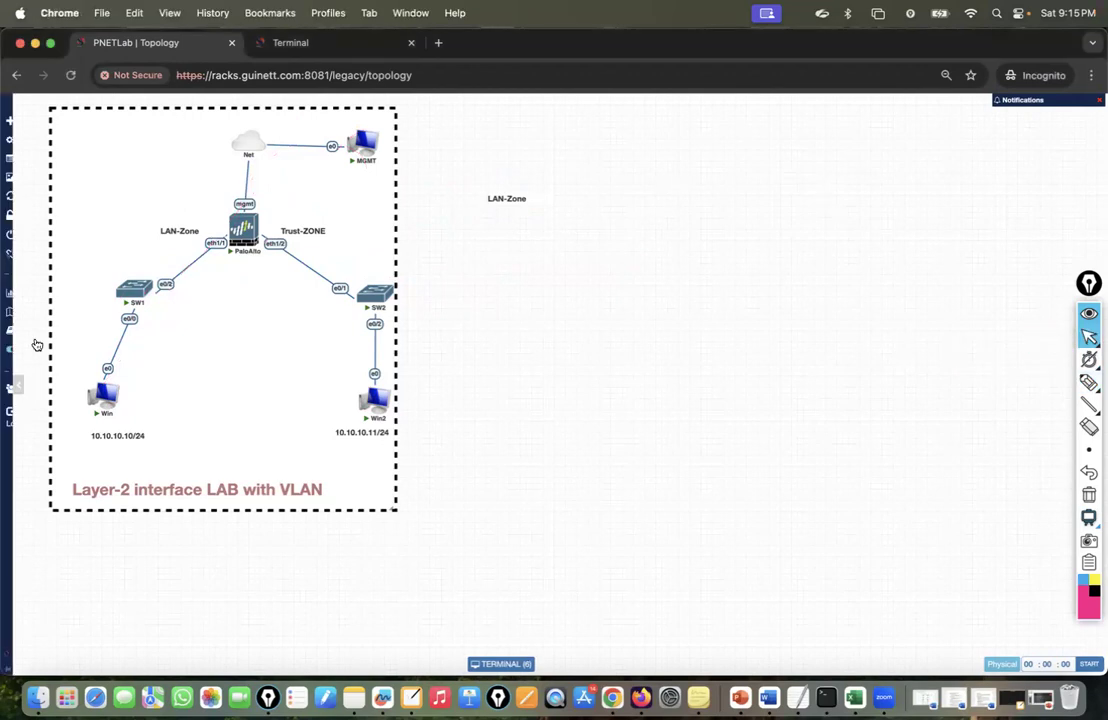
Stop the current lab's nodes, close the lab, and open Layer2_Lab_Multi_VLAN from the Palo_Alto_Labs folder.
{"action": "mouse_move", "coordinate": [5, 380]}
{"action": "left_click", "coordinate": [40, 140]}
{"action": "left_click", "coordinate": [66, 183]}
{"action": "mouse_move", "coordinate": [12, 190]}
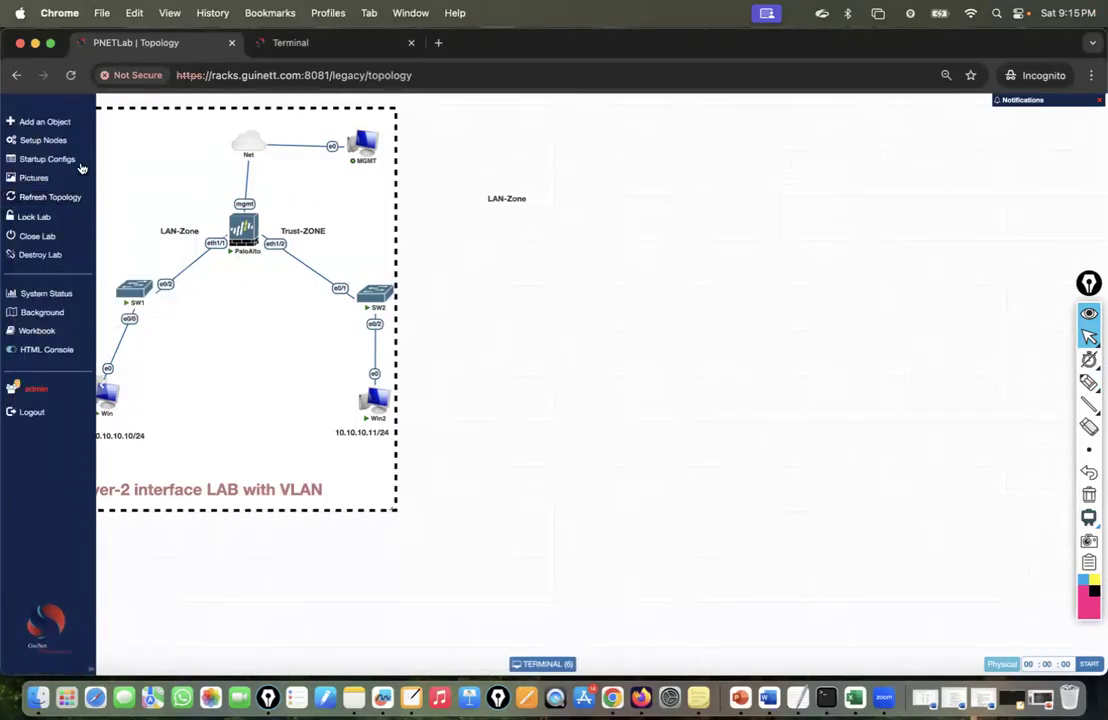
{"action": "left_click", "coordinate": [33, 236]}
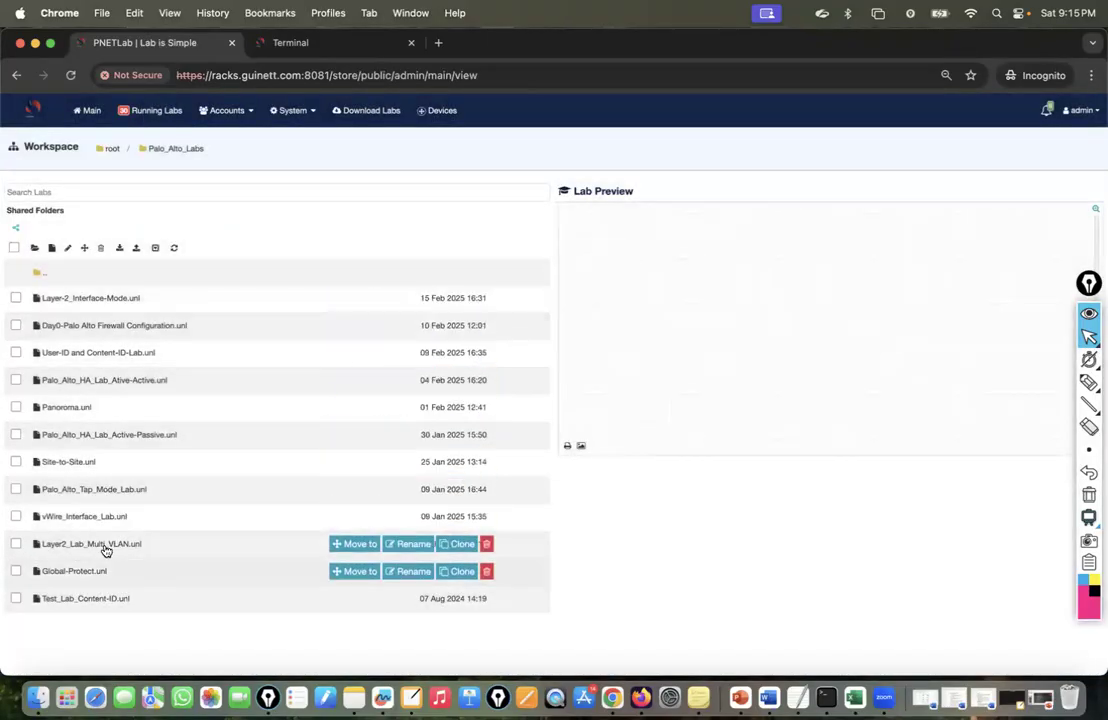
{"action": "left_click", "coordinate": [89, 552]}
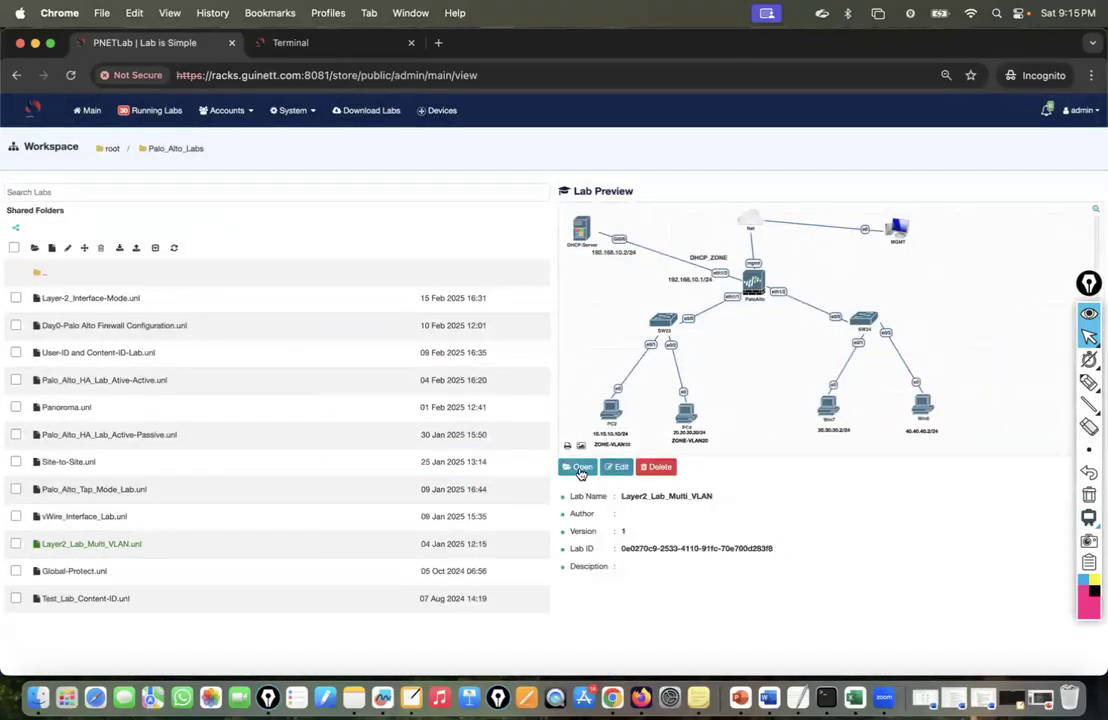
{"action": "left_click", "coordinate": [578, 468]}
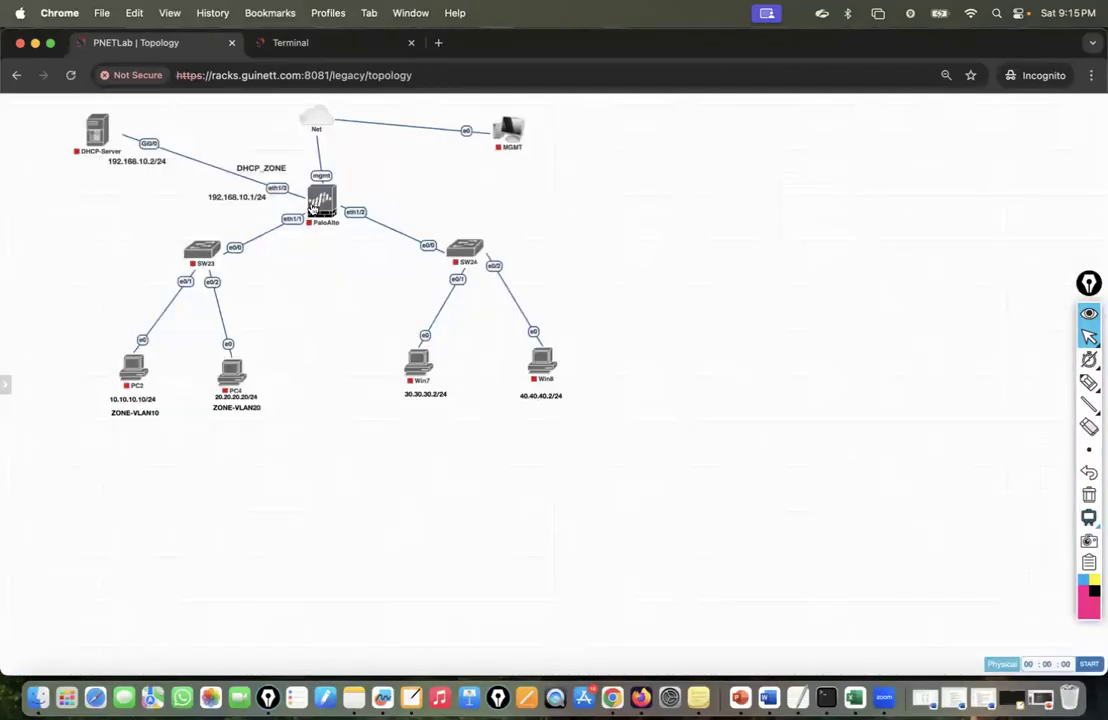
Wipe the PaloAlto firewall node in the multi-VLAN topology and start it.
{"action": "right_click", "coordinate": [314, 200]}
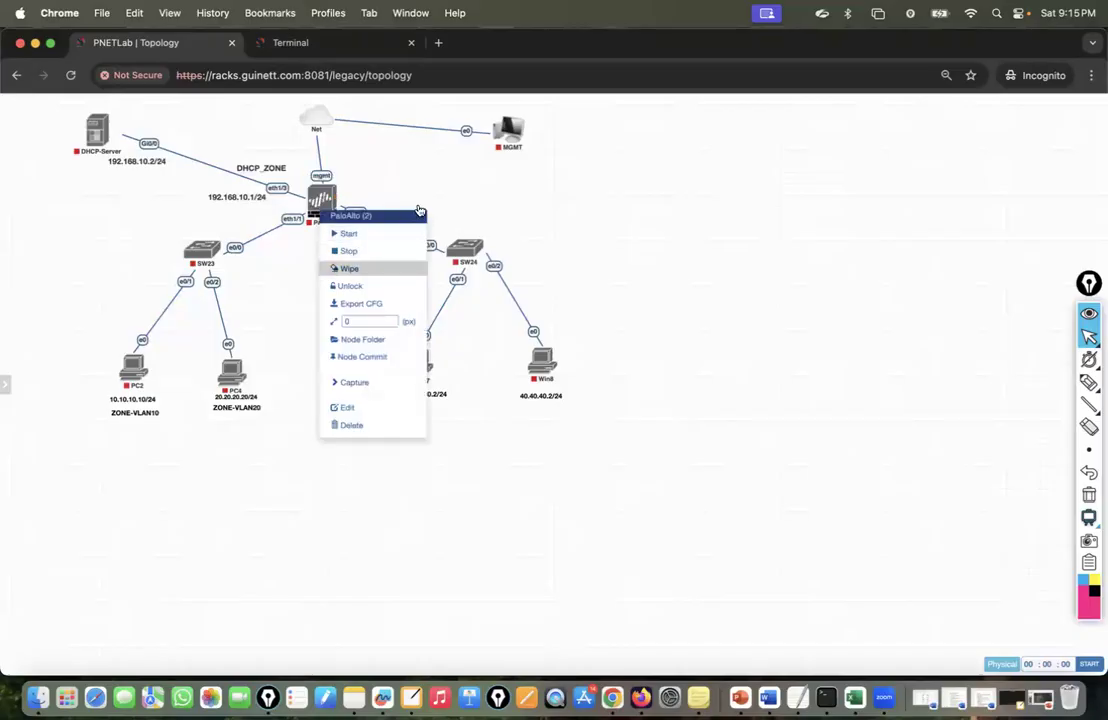
{"action": "left_click", "coordinate": [338, 266]}
{"action": "left_click", "coordinate": [533, 169]}
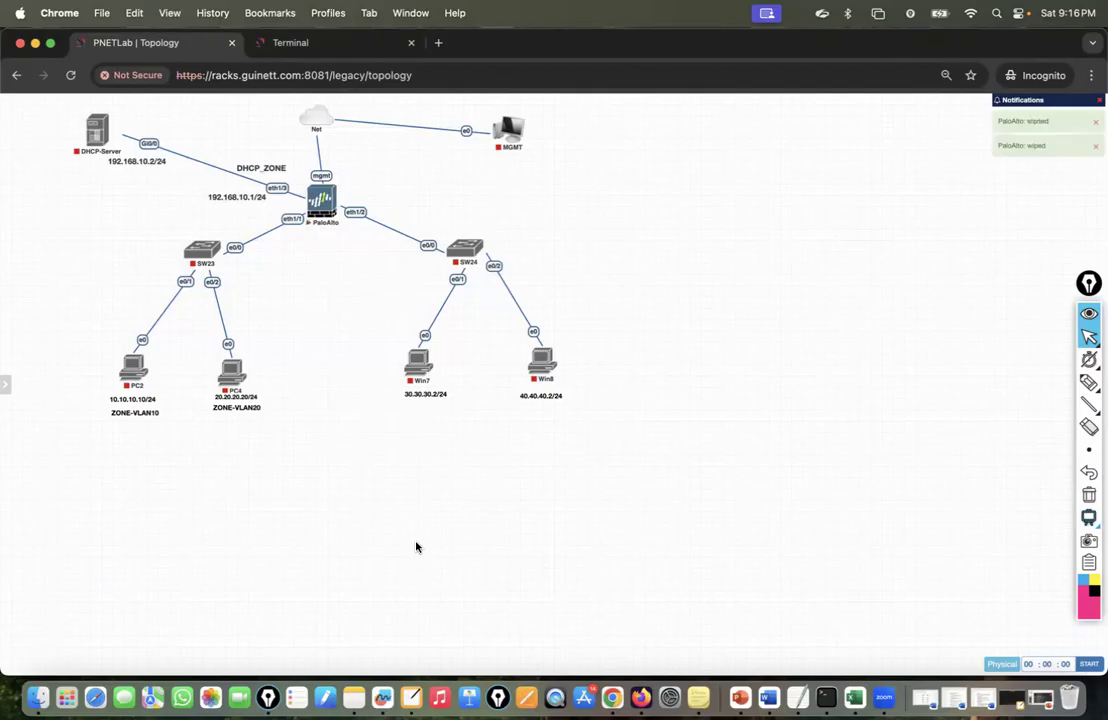
Start the SW23, PC2 and PC4 nodes, and close the previous lab's Terminal page.
{"action": "left_click", "coordinate": [192, 241]}
{"action": "left_click", "coordinate": [126, 350]}
{"action": "left_click", "coordinate": [225, 350]}
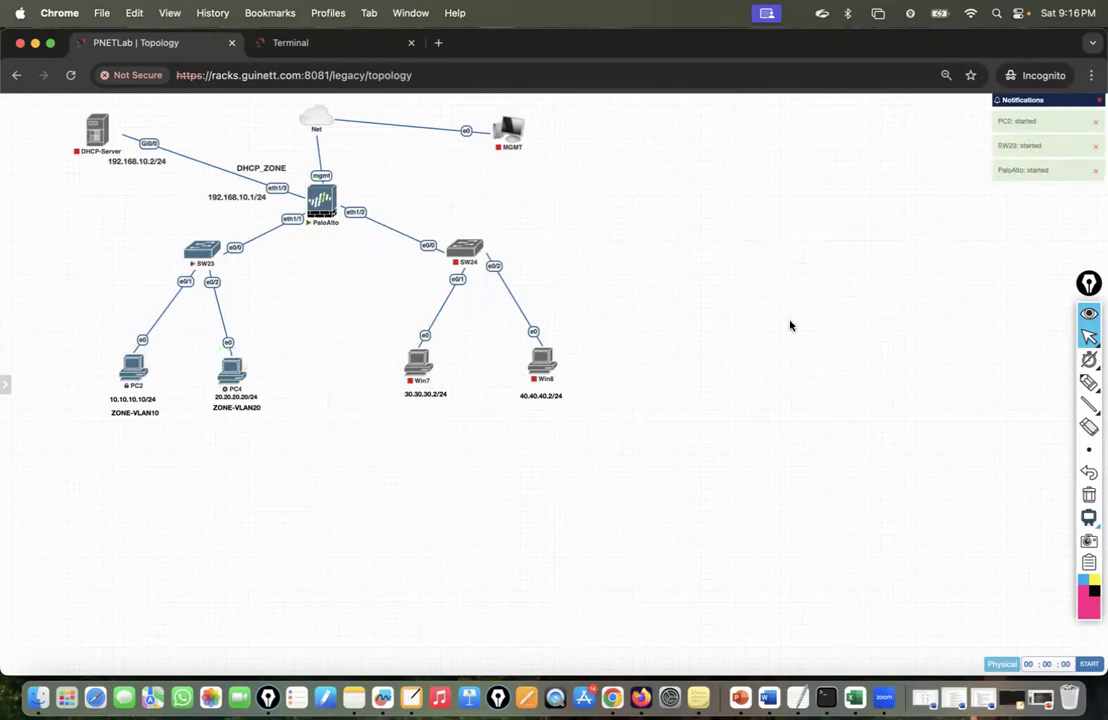
{"action": "left_click", "coordinate": [315, 50]}
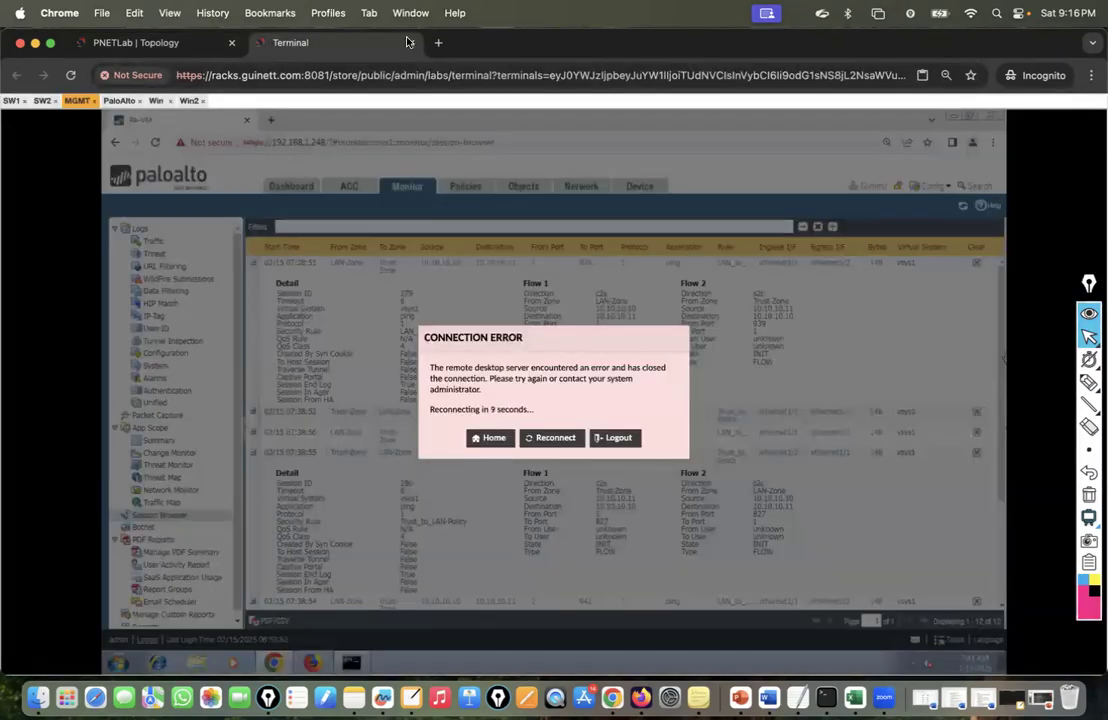
{"action": "left_click", "coordinate": [411, 42]}
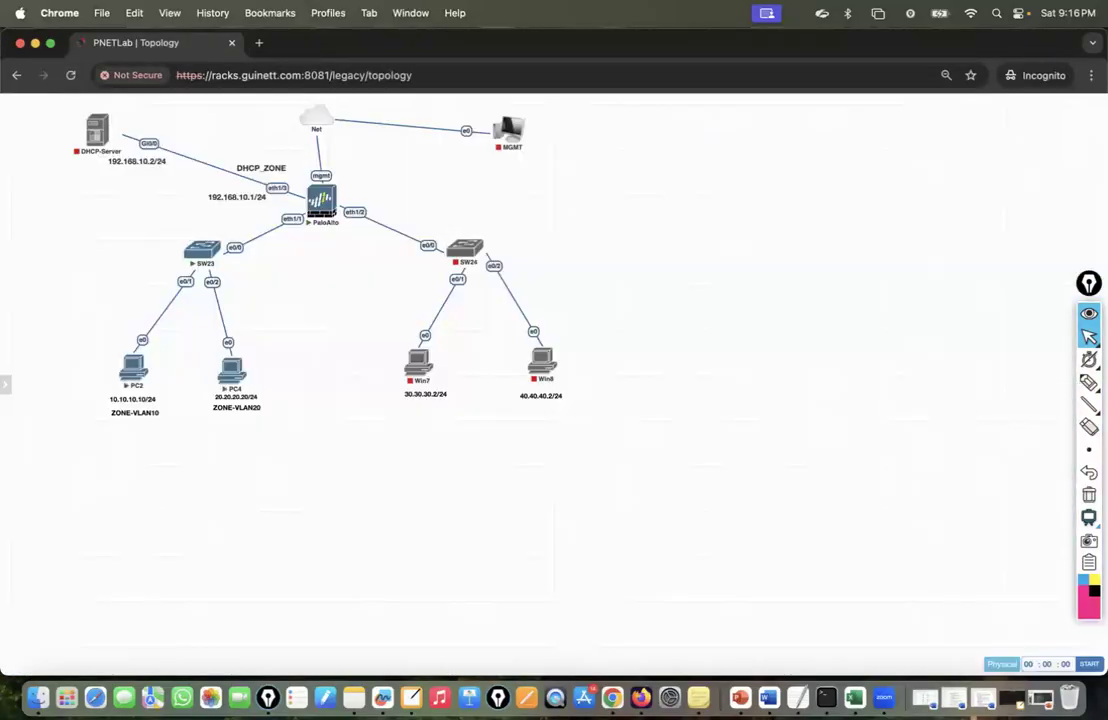
Handwrite "Policy1" beside the topology with bracketed LAN to Trust and Trust to LAN entries and an empty bracket pair, and clear the annotations.
{"action": "mouse_move", "coordinate": [1089, 383]}
{"action": "left_click", "coordinate": [1018, 384]}
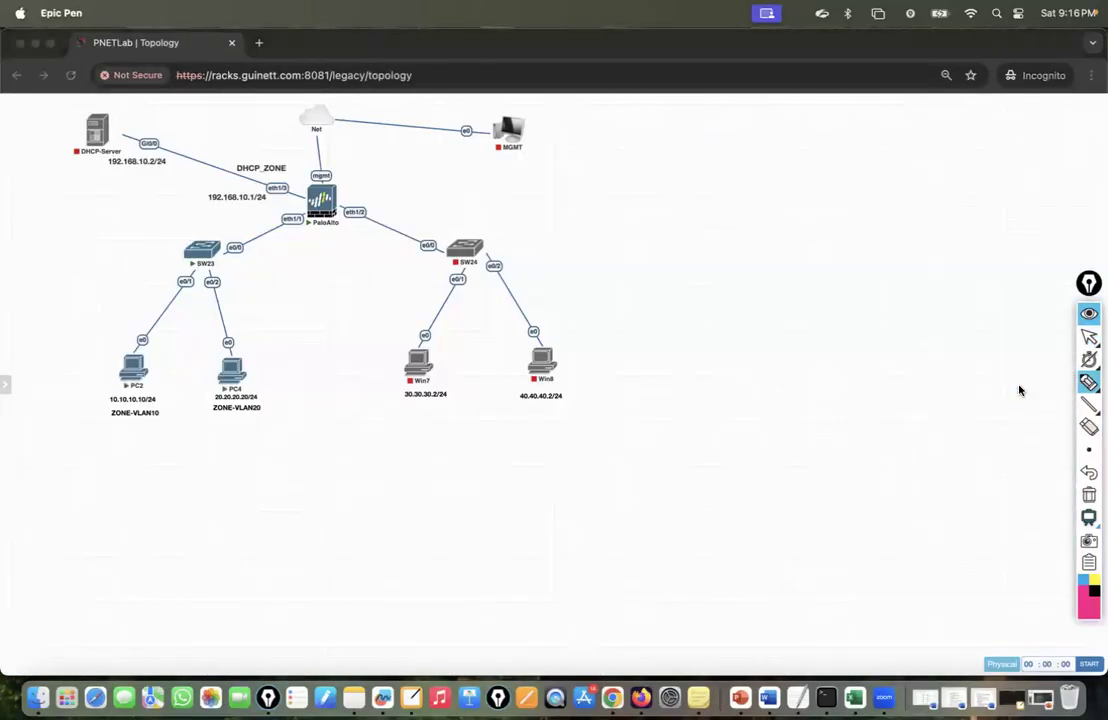
{"action": "left_click_drag", "start_coordinate": [604, 236], "coordinate": [605, 272]}
{"action": "mouse_move", "coordinate": [602, 236]}
{"action": "left_mouse_down"}
{"action": "mouse_move", "coordinate": [608, 250]}
{"action": "mouse_move", "coordinate": [655, 242]}
{"action": "mouse_move", "coordinate": [683, 255]}
{"action": "left_mouse_up"}
{"action": "left_click", "coordinate": [697, 235]}
{"action": "left_click", "coordinate": [698, 243]}
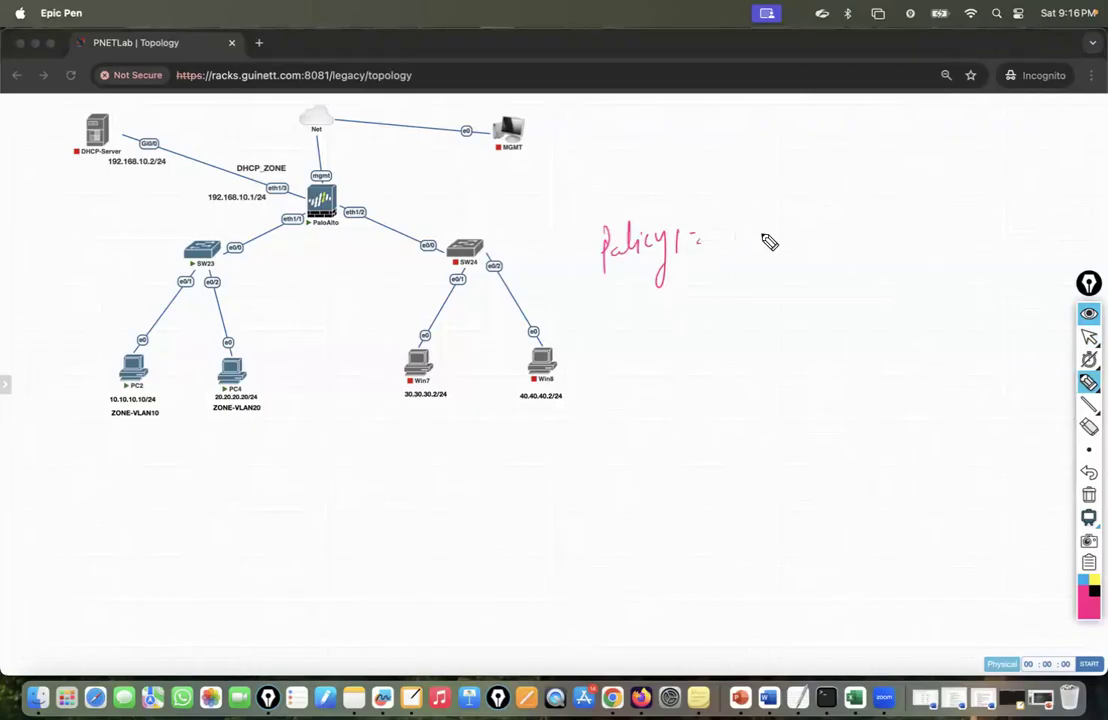
{"action": "left_click_drag", "start_coordinate": [767, 198], "coordinate": [771, 270]}
{"action": "mouse_move", "coordinate": [780, 222]}
{"action": "left_mouse_down"}
{"action": "mouse_move", "coordinate": [790, 237]}
{"action": "mouse_move", "coordinate": [910, 209]}
{"action": "left_mouse_up"}
{"action": "mouse_move", "coordinate": [786, 250]}
{"action": "left_mouse_down"}
{"action": "mouse_move", "coordinate": [818, 262]}
{"action": "mouse_move", "coordinate": [887, 242]}
{"action": "mouse_move", "coordinate": [920, 247]}
{"action": "mouse_move", "coordinate": [942, 213]}
{"action": "mouse_move", "coordinate": [995, 202]}
{"action": "mouse_move", "coordinate": [1002, 252]}
{"action": "left_mouse_up"}
{"action": "mouse_move", "coordinate": [1026, 152]}
{"action": "left_mouse_down"}
{"action": "mouse_move", "coordinate": [1046, 252]}
{"action": "mouse_move", "coordinate": [1030, 252]}
{"action": "left_mouse_up"}
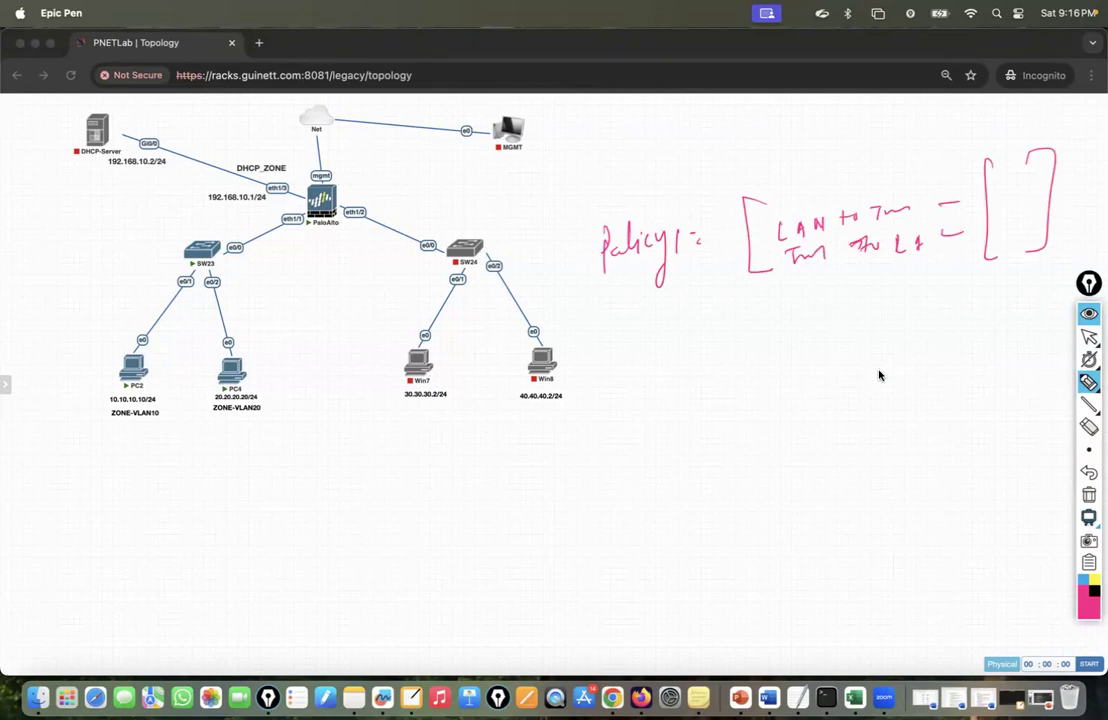
{"action": "left_click", "coordinate": [1089, 494]}
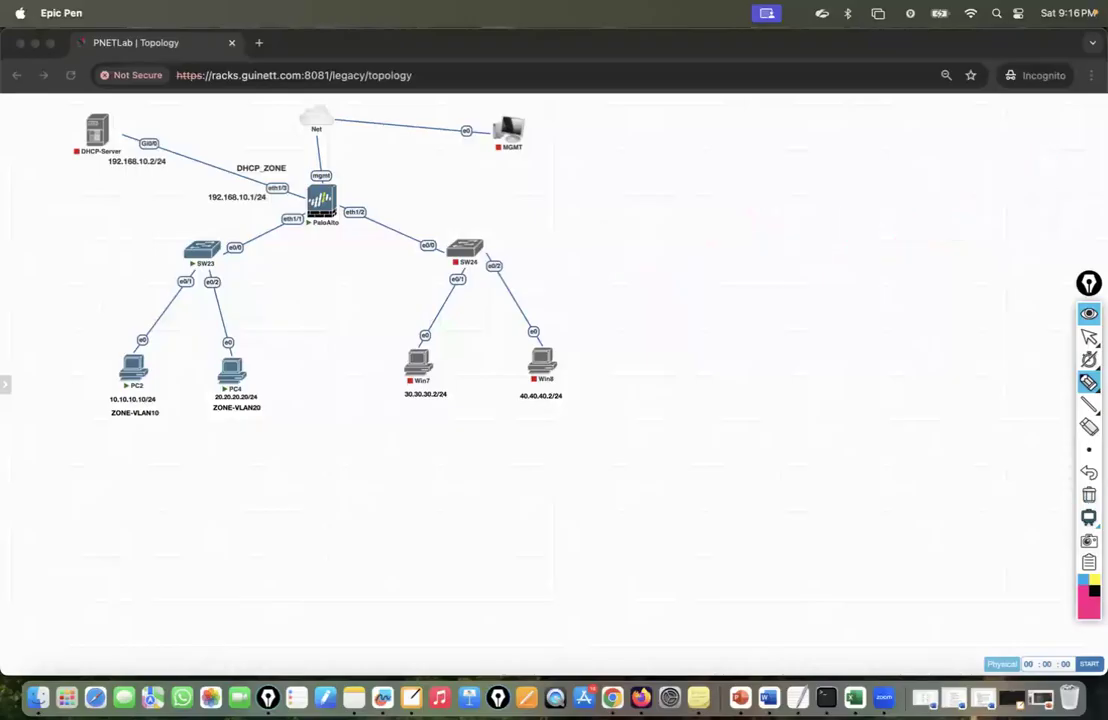
{"action": "left_click", "coordinate": [1089, 337]}
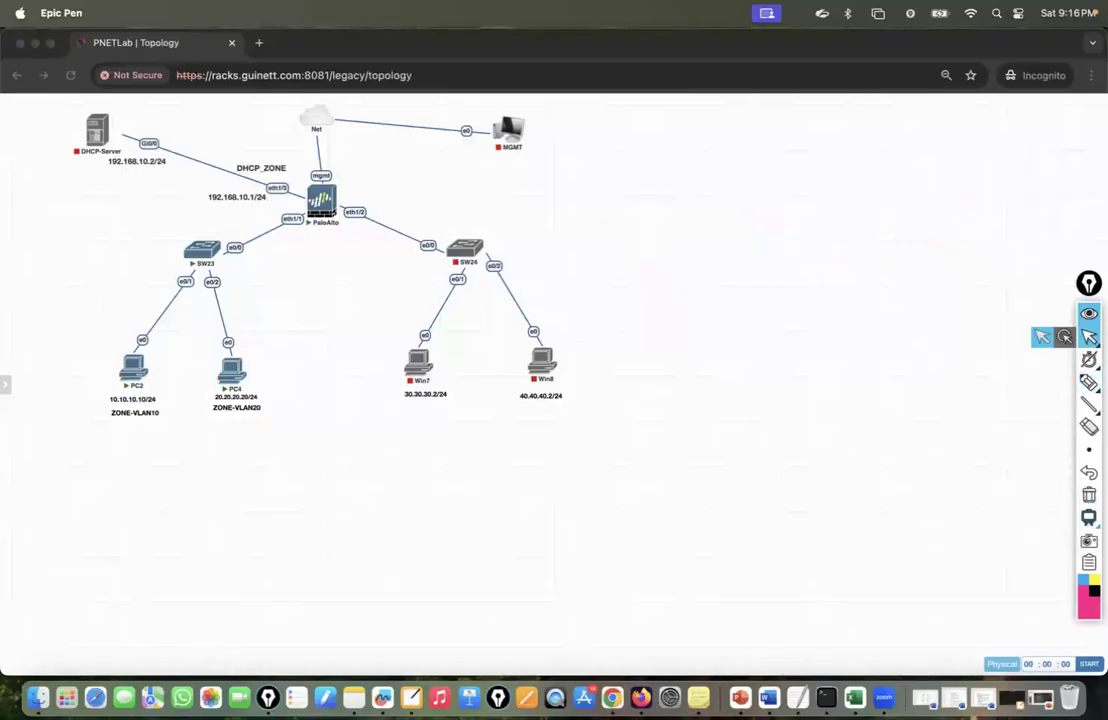